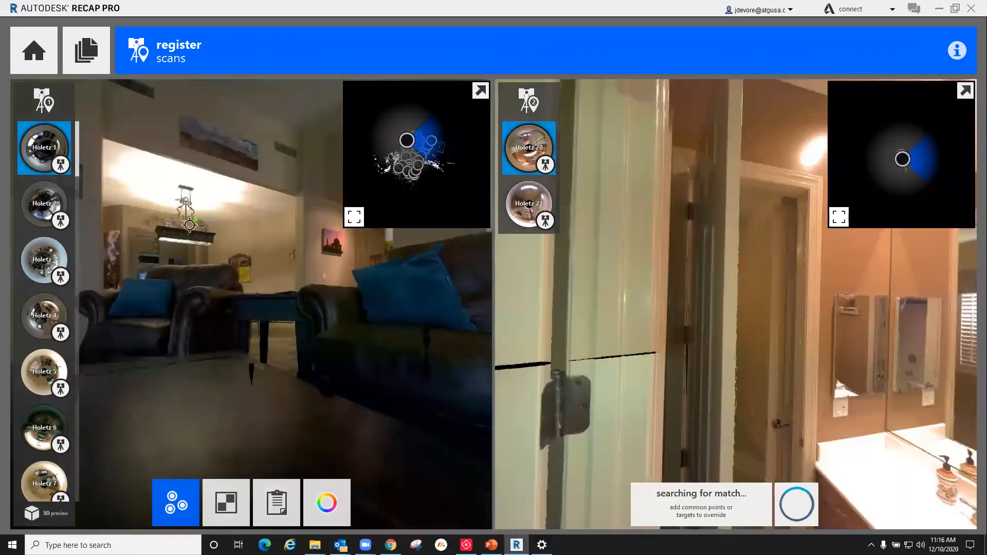
Step: Switch the scans being matched to the registration group containing Holetz 18, and look toward its bedroom doorway
{"action": "scroll", "coordinate": [41, 231], "scroll_direction": "down", "scroll_amount": 10}
{"action": "scroll", "coordinate": [49, 261], "scroll_direction": "down", "scroll_amount": 3}
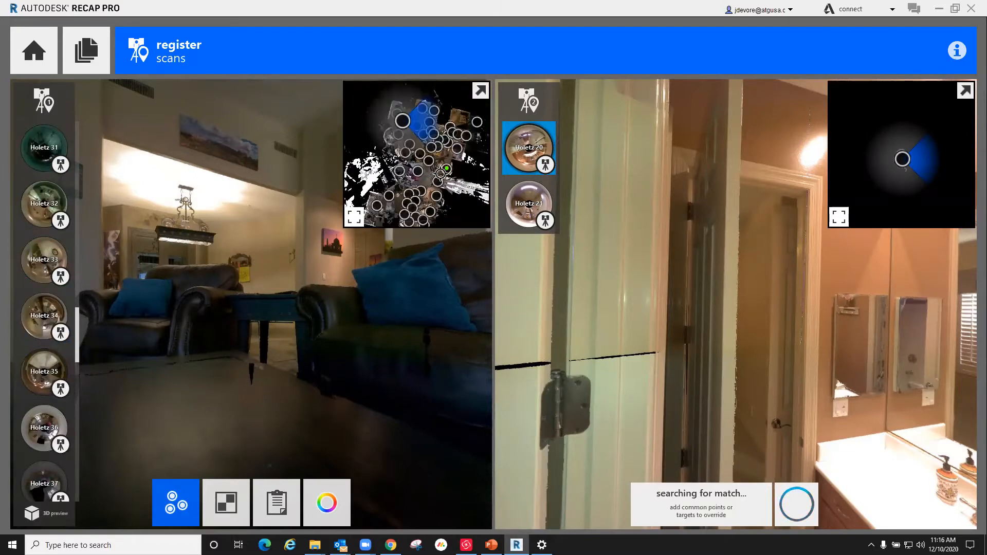
{"action": "mouse_move", "coordinate": [533, 104]}
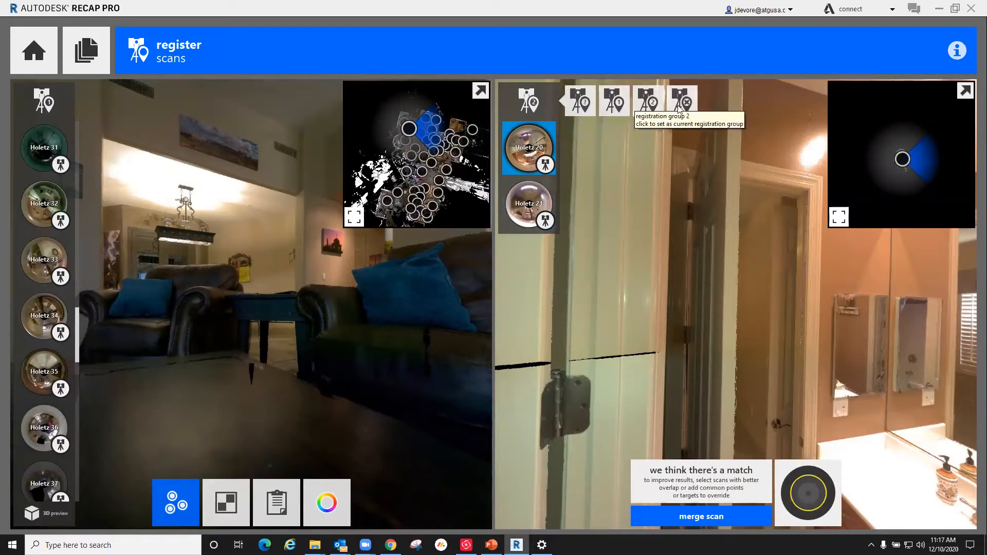
{"action": "left_click", "coordinate": [579, 100]}
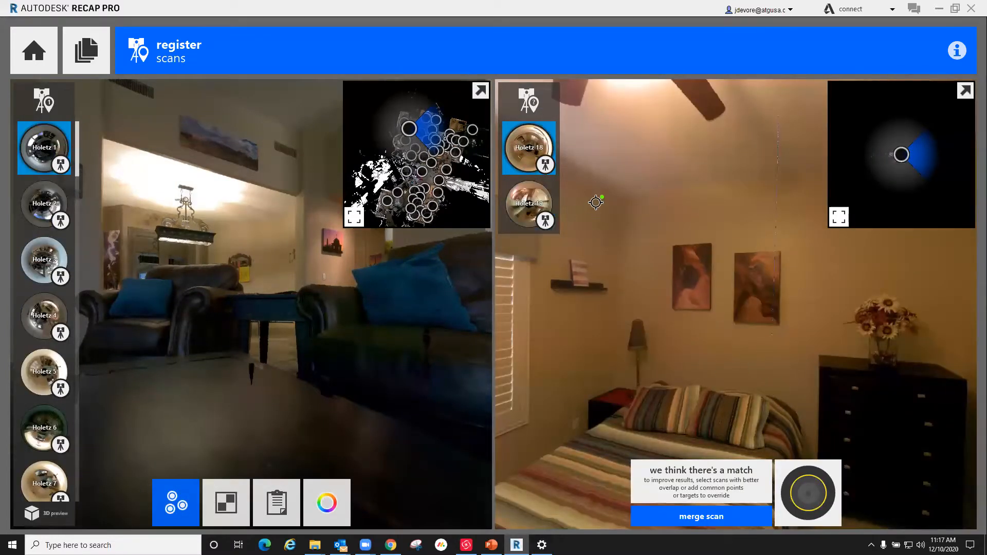
{"action": "left_click_drag", "start_coordinate": [735, 343], "coordinate": [649, 360]}
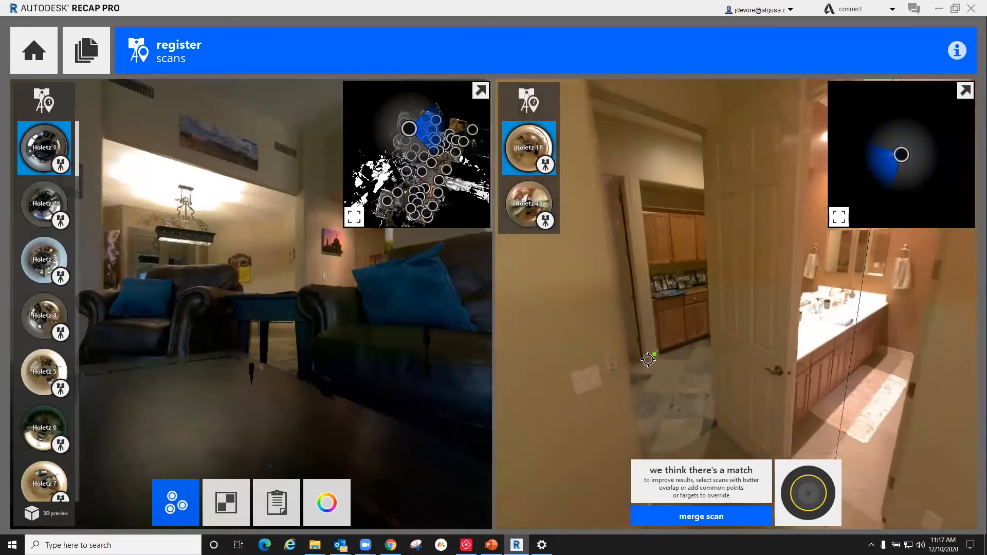
Step: Locate Holetz 14 on the overview map of the main registration group and set it as the reference scan
{"action": "scroll", "coordinate": [42, 287], "scroll_direction": "down", "scroll_amount": 7}
{"action": "scroll", "coordinate": [42, 288], "scroll_direction": "down", "scroll_amount": 5}
{"action": "scroll", "coordinate": [462, 152], "scroll_direction": "up", "scroll_amount": 3}
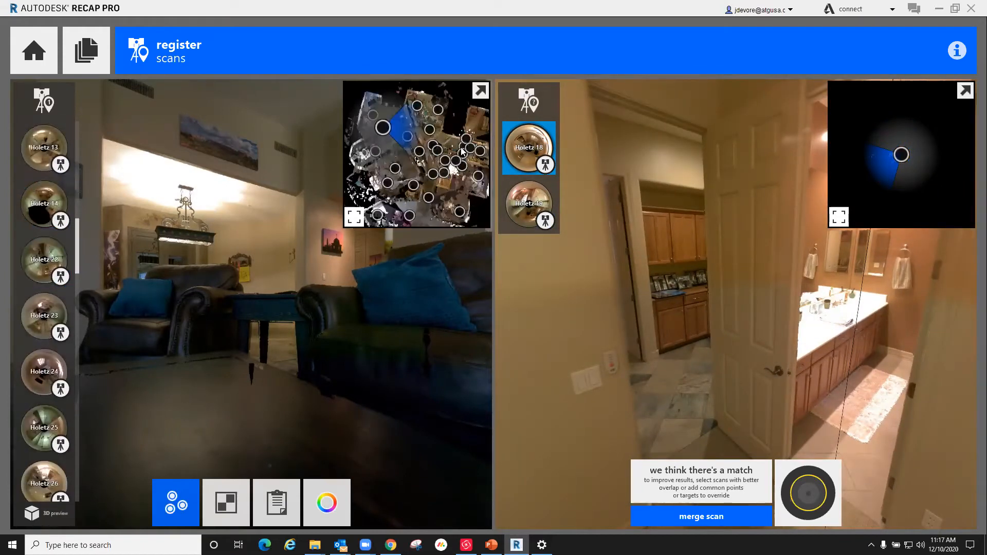
{"action": "scroll", "coordinate": [446, 101], "scroll_direction": "up", "scroll_amount": 1}
{"action": "scroll", "coordinate": [431, 102], "scroll_direction": "down", "scroll_amount": 2}
{"action": "scroll", "coordinate": [459, 107], "scroll_direction": "up", "scroll_amount": 1}
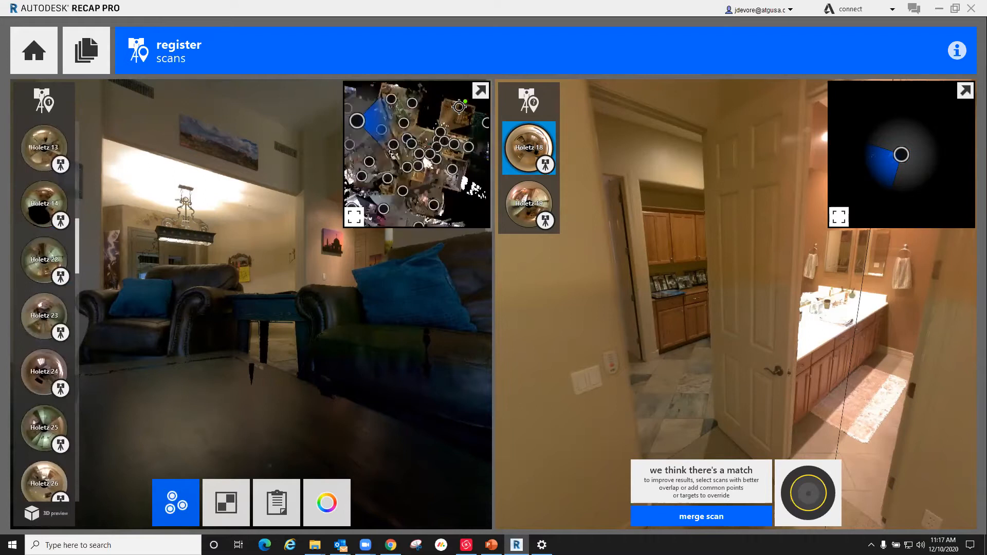
{"action": "scroll", "coordinate": [459, 106], "scroll_direction": "up", "scroll_amount": 2}
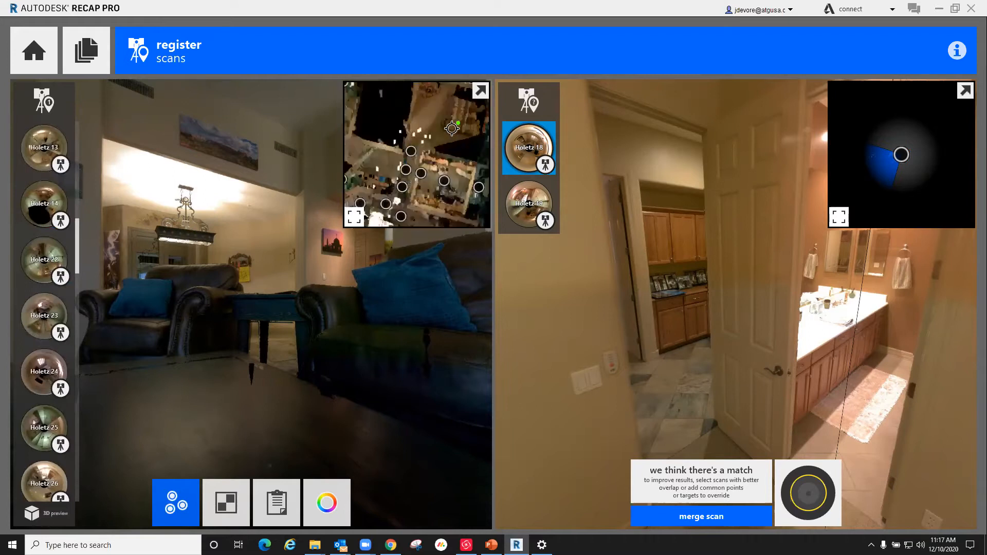
{"action": "left_click", "coordinate": [411, 151]}
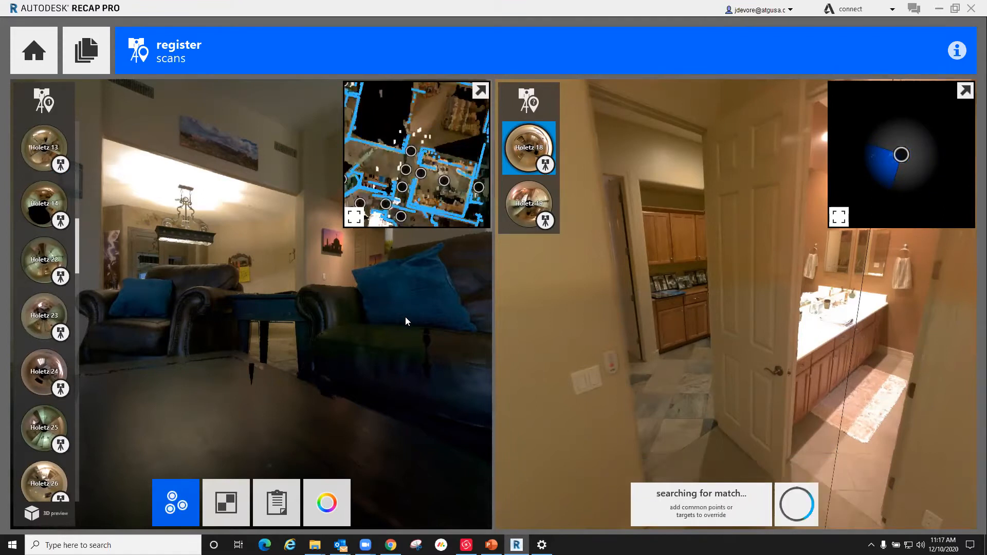
{"action": "left_click", "coordinate": [56, 216]}
Step: Look around Holetz 14 and Holetz 18 to examine the bedroom window, armchair and bed as overlapping features
{"action": "left_click_drag", "start_coordinate": [151, 274], "coordinate": [488, 301]}
{"action": "left_click_drag", "start_coordinate": [299, 287], "coordinate": [478, 301]}
{"action": "left_click_drag", "start_coordinate": [143, 267], "coordinate": [288, 252]}
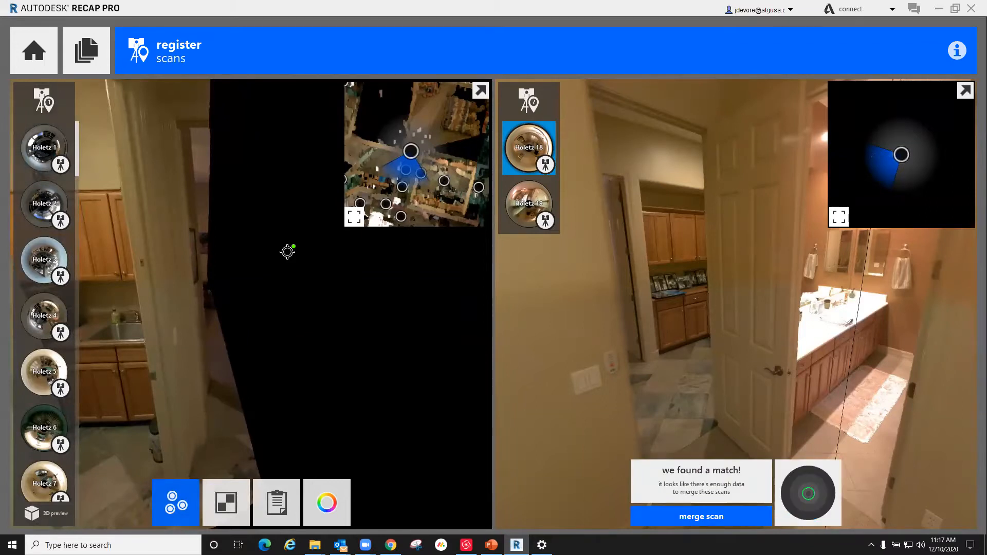
{"action": "left_click_drag", "start_coordinate": [339, 306], "coordinate": [115, 353]}
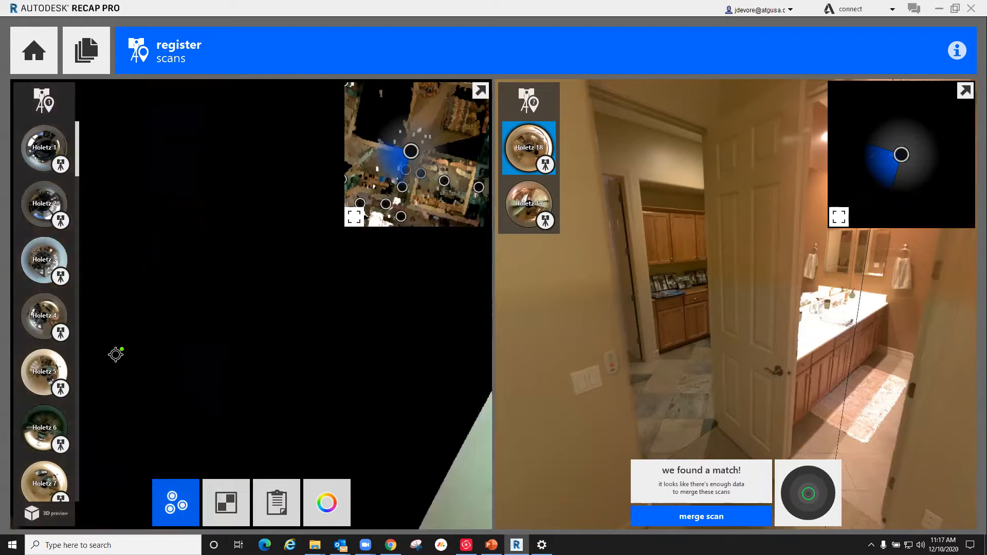
{"action": "left_click_drag", "start_coordinate": [331, 299], "coordinate": [192, 268]}
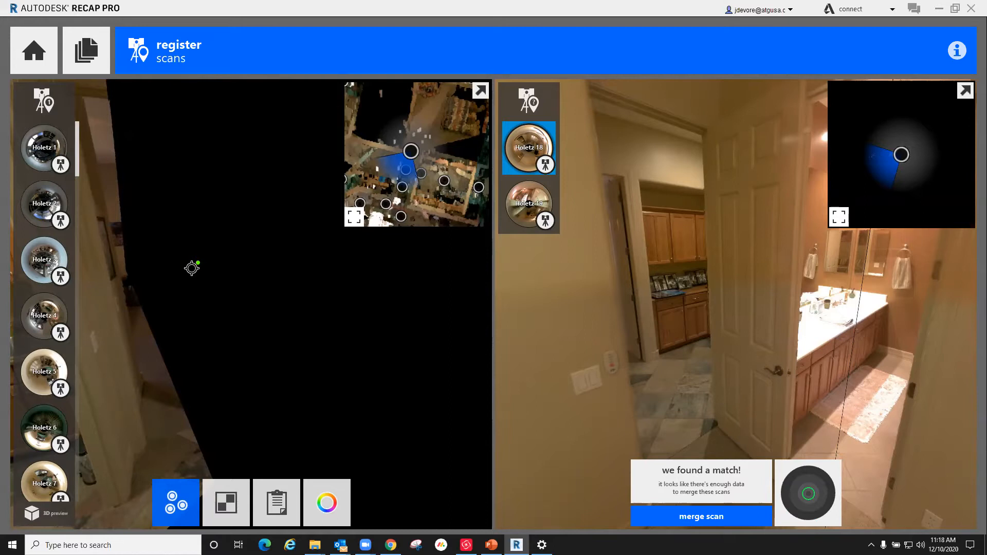
{"action": "left_click_drag", "start_coordinate": [249, 260], "coordinate": [282, 278]}
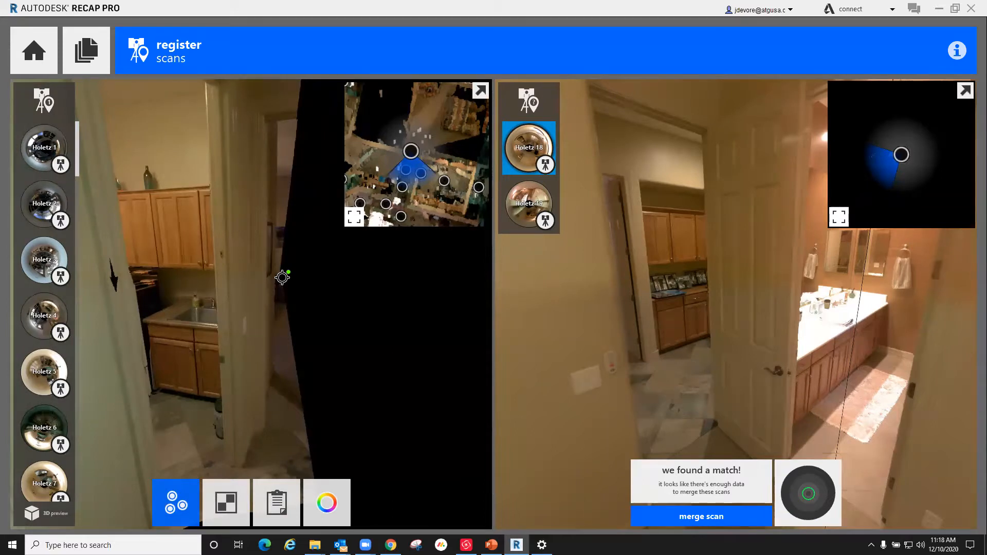
{"action": "left_click_drag", "start_coordinate": [252, 285], "coordinate": [285, 349]}
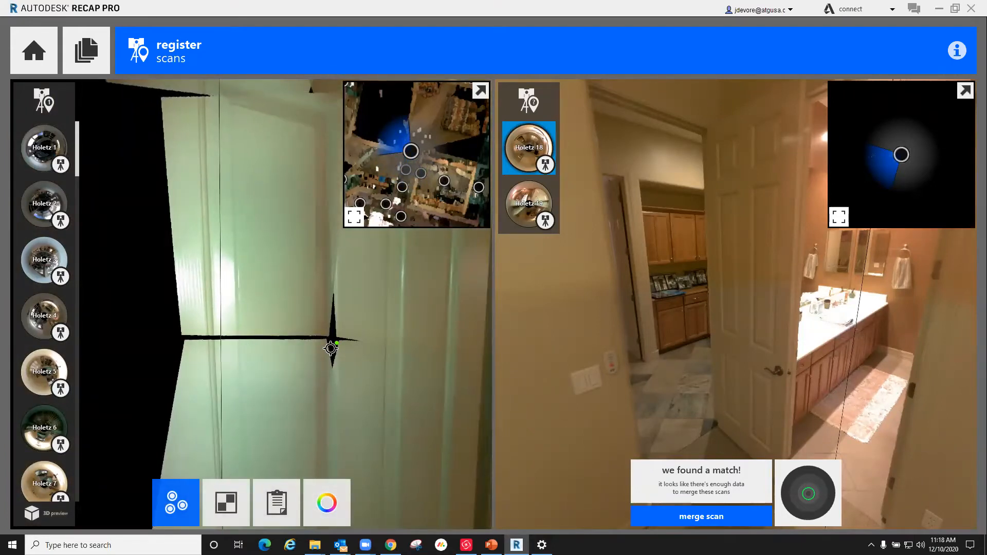
{"action": "left_click_drag", "start_coordinate": [403, 320], "coordinate": [229, 290]}
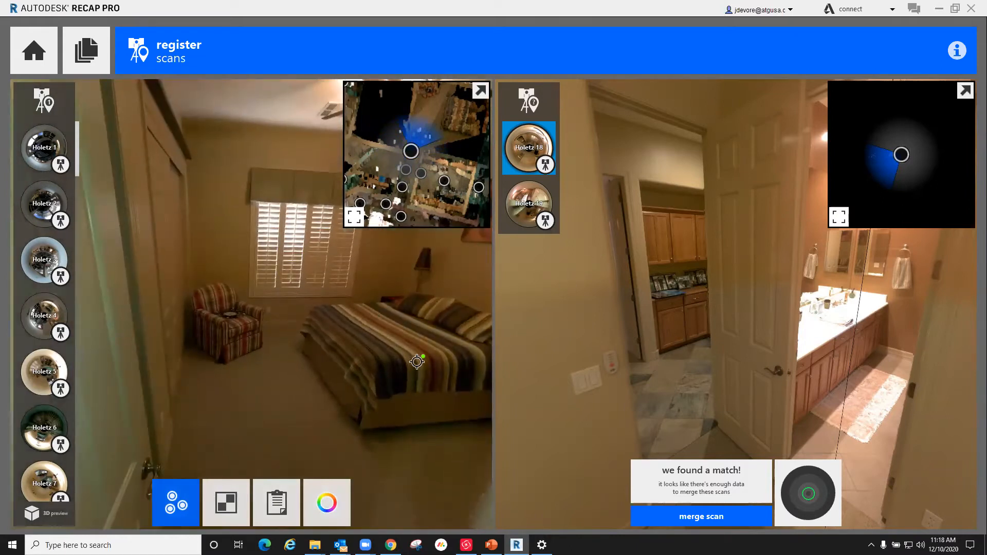
{"action": "left_click_drag", "start_coordinate": [363, 333], "coordinate": [330, 364]}
{"action": "left_click_drag", "start_coordinate": [759, 376], "coordinate": [514, 231]}
{"action": "left_click_drag", "start_coordinate": [930, 308], "coordinate": [692, 371]}
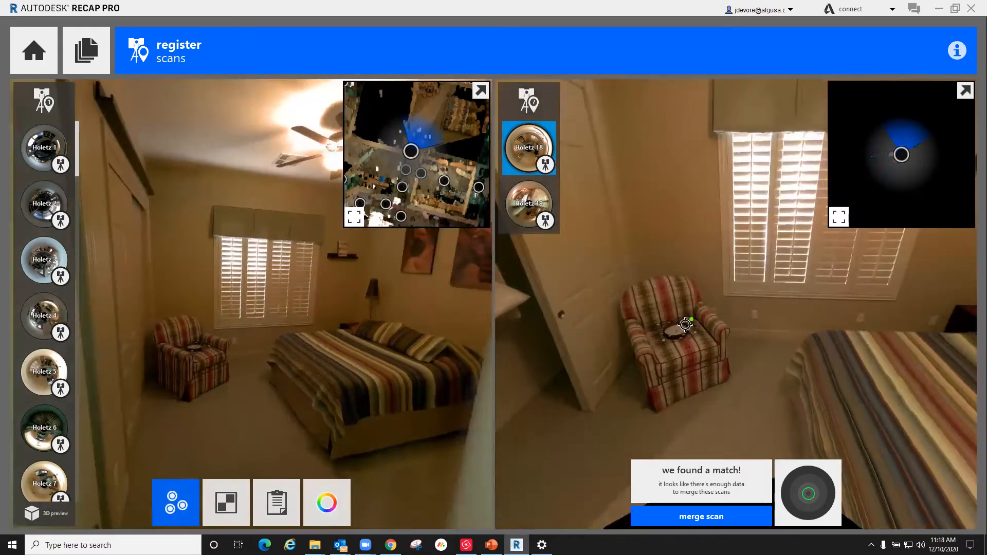
{"action": "left_click_drag", "start_coordinate": [728, 354], "coordinate": [619, 410]}
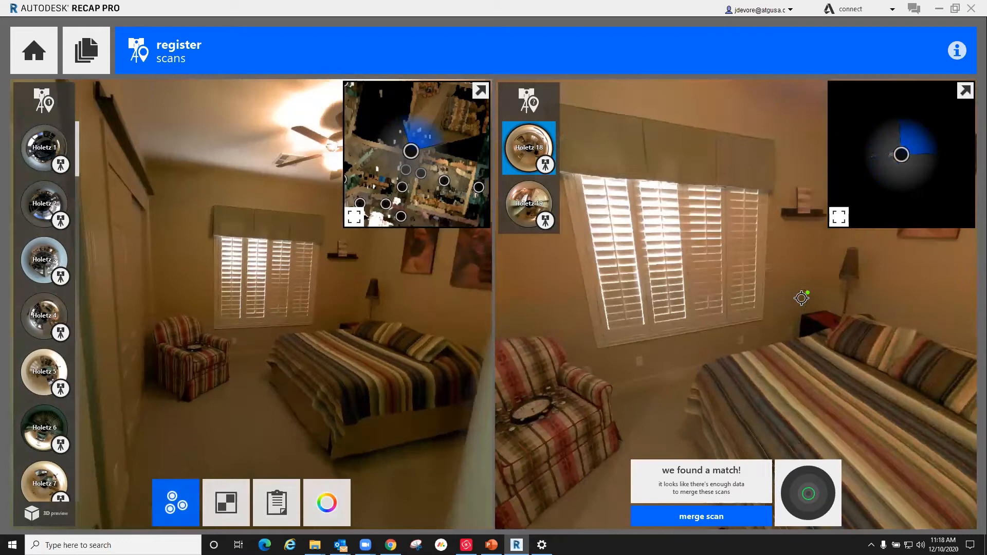
{"action": "left_click_drag", "start_coordinate": [580, 348], "coordinate": [613, 366]}
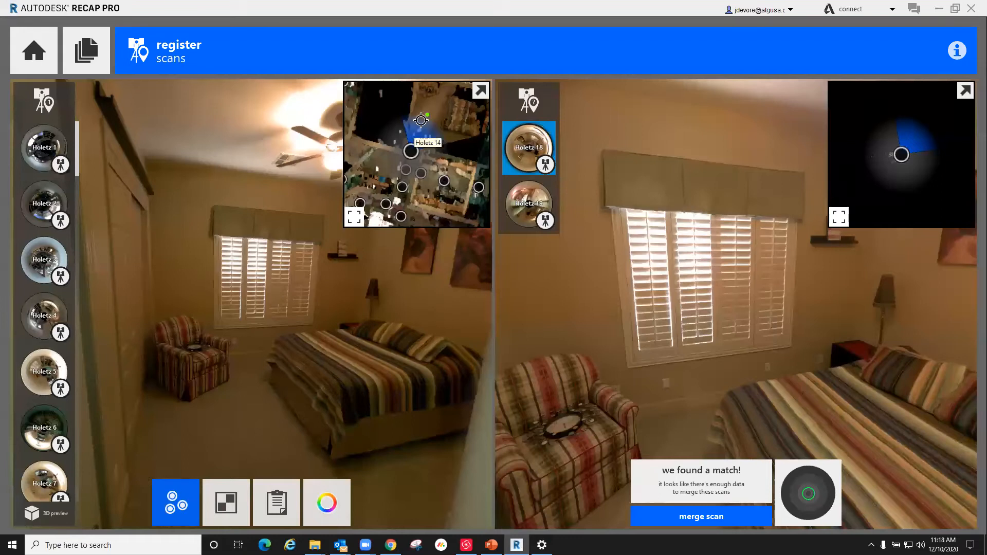
{"action": "left_click_drag", "start_coordinate": [705, 315], "coordinate": [678, 349]}
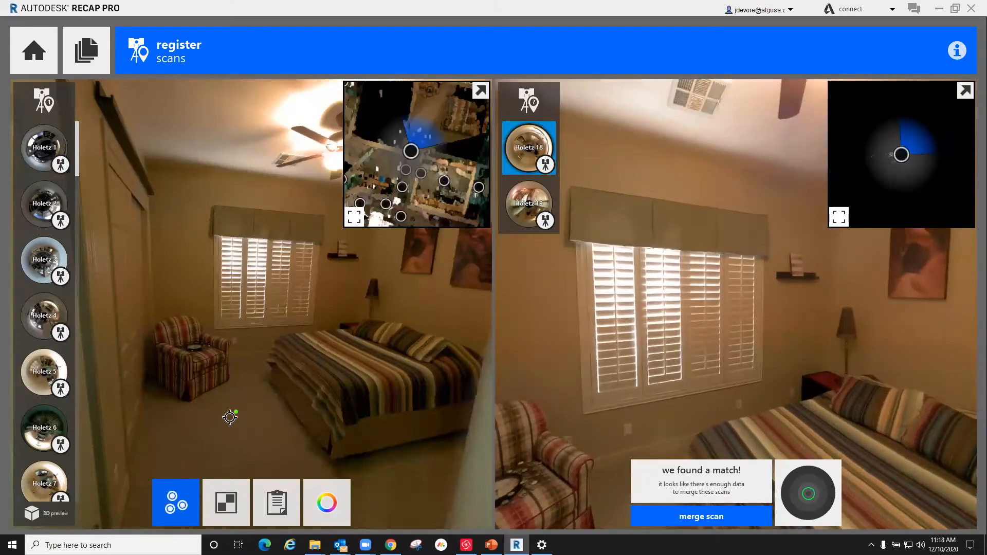
Step: Mark the first common point in both scans, on the wall just above the outlet below the bedroom window
{"action": "left_click_drag", "start_coordinate": [337, 286], "coordinate": [320, 322]}
{"action": "scroll", "coordinate": [319, 322], "scroll_direction": "up", "scroll_amount": 2}
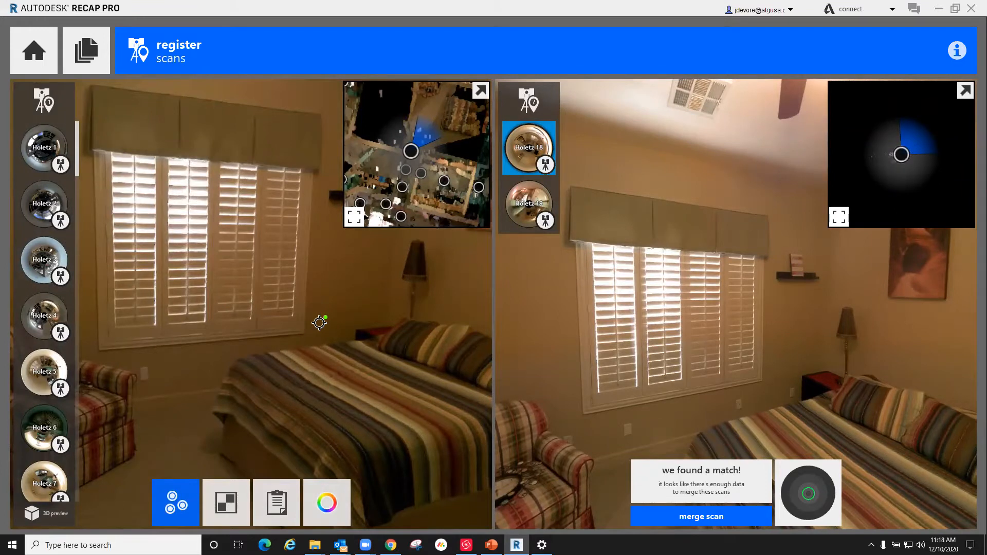
{"action": "left_click_drag", "start_coordinate": [149, 392], "coordinate": [218, 381]}
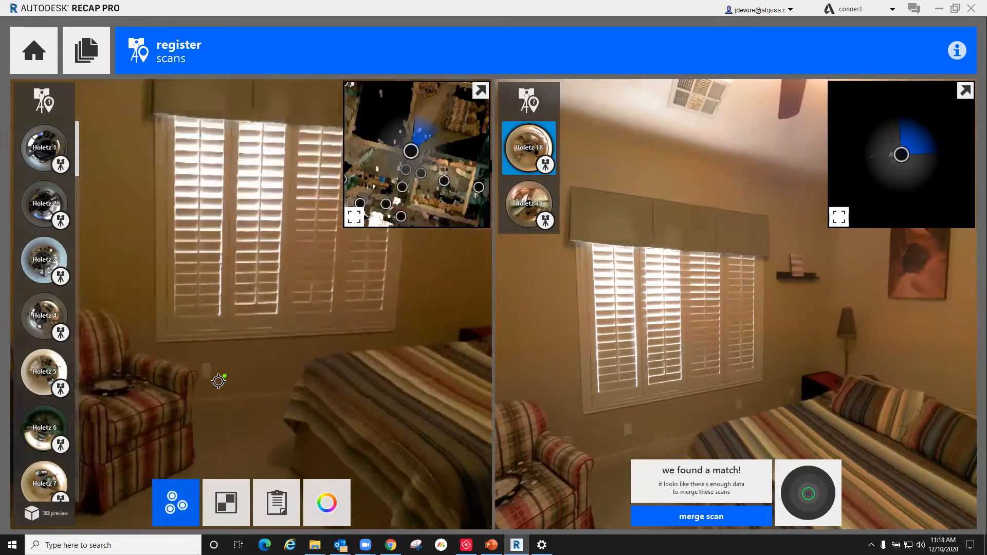
{"action": "scroll", "coordinate": [218, 381], "scroll_direction": "up", "scroll_amount": 5}
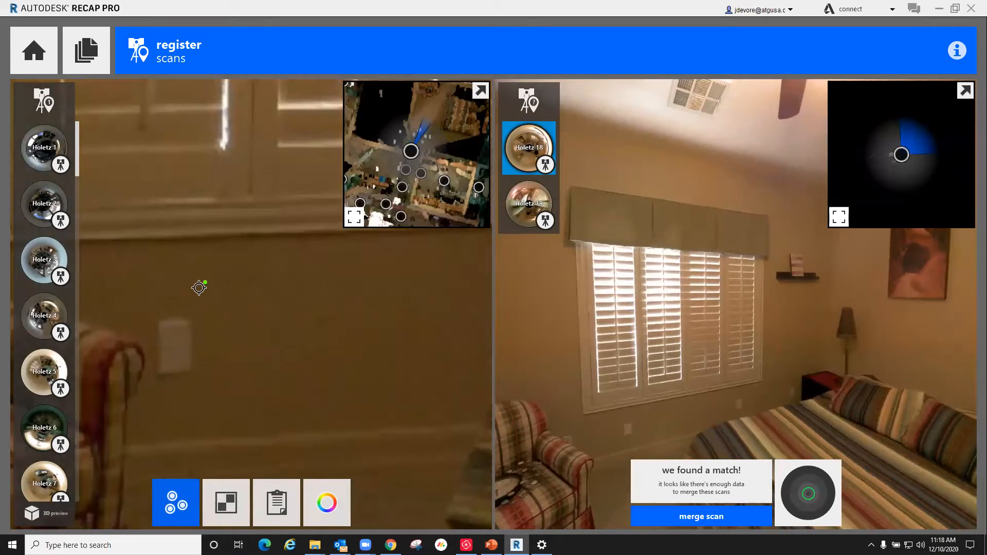
{"action": "scroll", "coordinate": [293, 315], "scroll_direction": "down", "scroll_amount": 5}
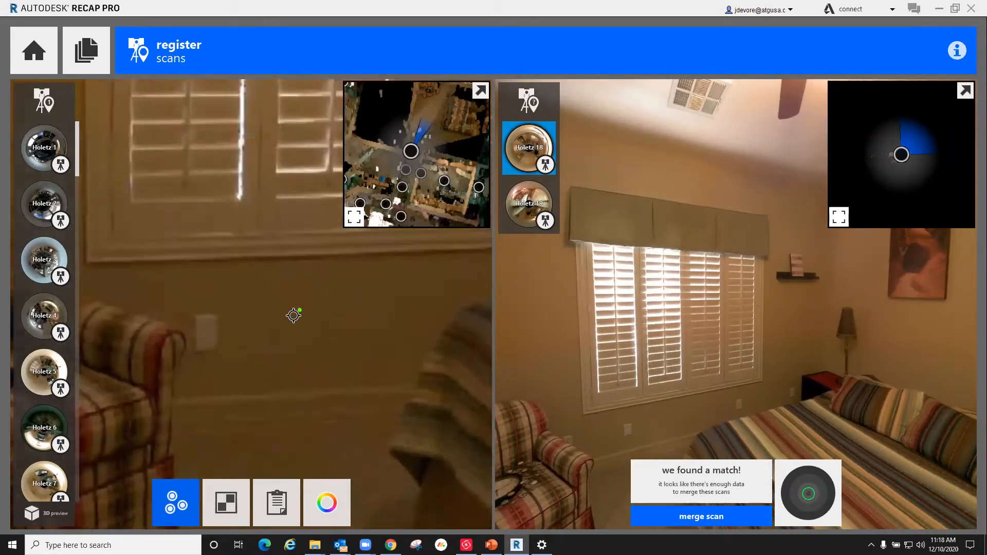
{"action": "left_click_drag", "start_coordinate": [282, 313], "coordinate": [396, 333]}
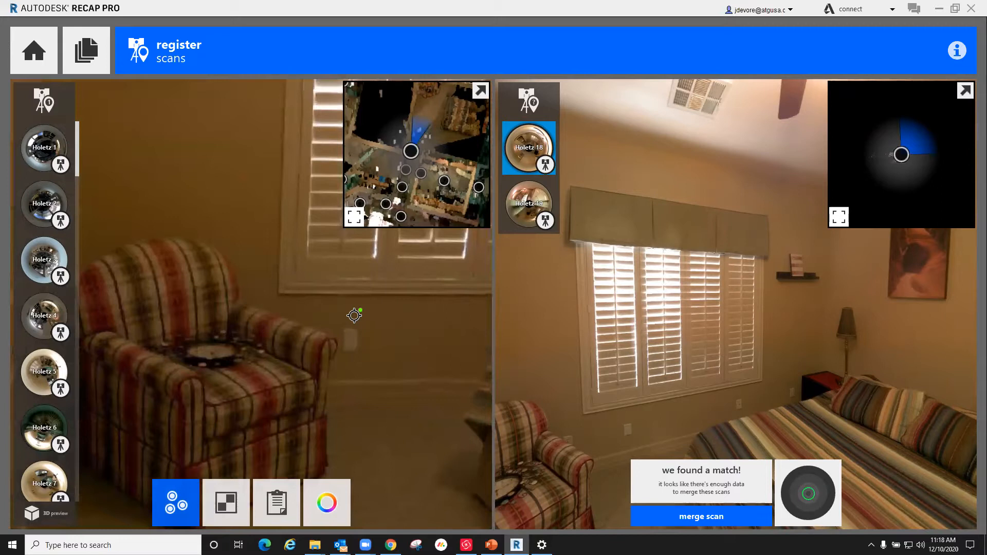
{"action": "scroll", "coordinate": [374, 335], "scroll_direction": "up", "scroll_amount": 5}
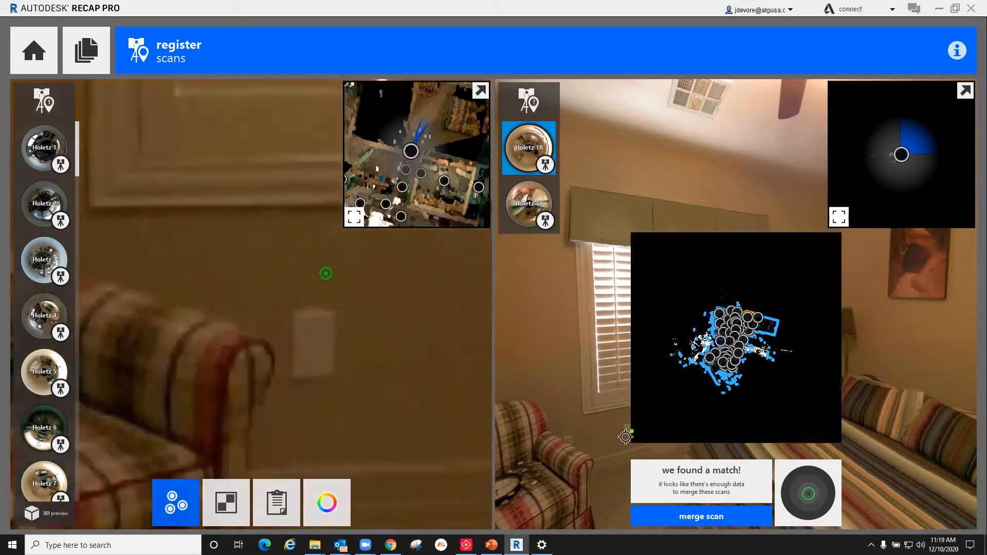
{"action": "scroll", "coordinate": [609, 433], "scroll_direction": "up", "scroll_amount": 2}
{"action": "scroll", "coordinate": [609, 432], "scroll_direction": "up", "scroll_amount": 3}
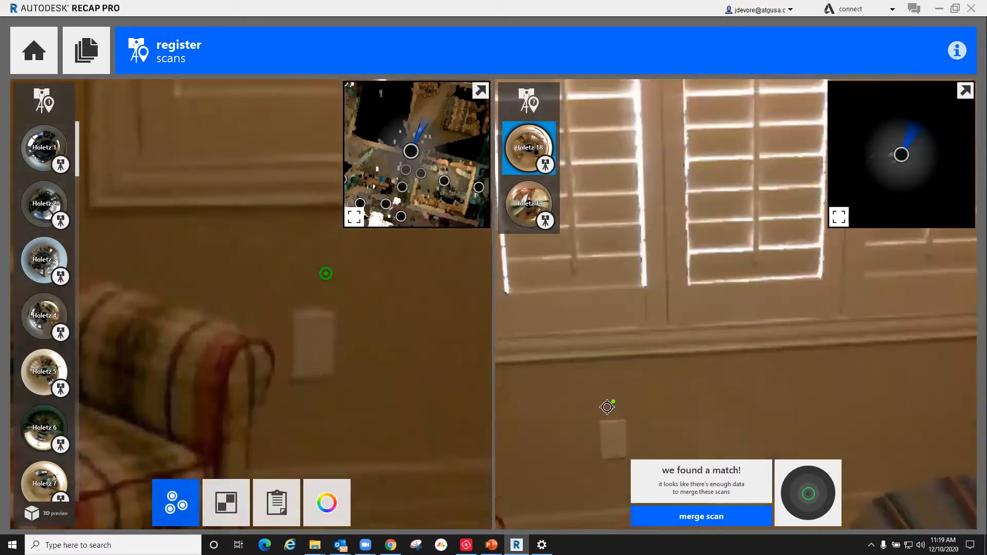
{"action": "left_click", "coordinate": [610, 392]}
Step: Mark the second common point in both scans, on the wall between the two framed pictures above the bed
{"action": "scroll", "coordinate": [644, 389], "scroll_direction": "down", "scroll_amount": 5}
{"action": "scroll", "coordinate": [386, 337], "scroll_direction": "down", "scroll_amount": 5}
{"action": "scroll", "coordinate": [290, 256], "scroll_direction": "down", "scroll_amount": 2}
{"action": "left_click_drag", "start_coordinate": [288, 260], "coordinate": [108, 368]}
{"action": "left_click_drag", "start_coordinate": [372, 326], "coordinate": [128, 313]}
{"action": "left_click_drag", "start_coordinate": [804, 350], "coordinate": [580, 355]}
{"action": "scroll", "coordinate": [709, 302], "scroll_direction": "up", "scroll_amount": 2}
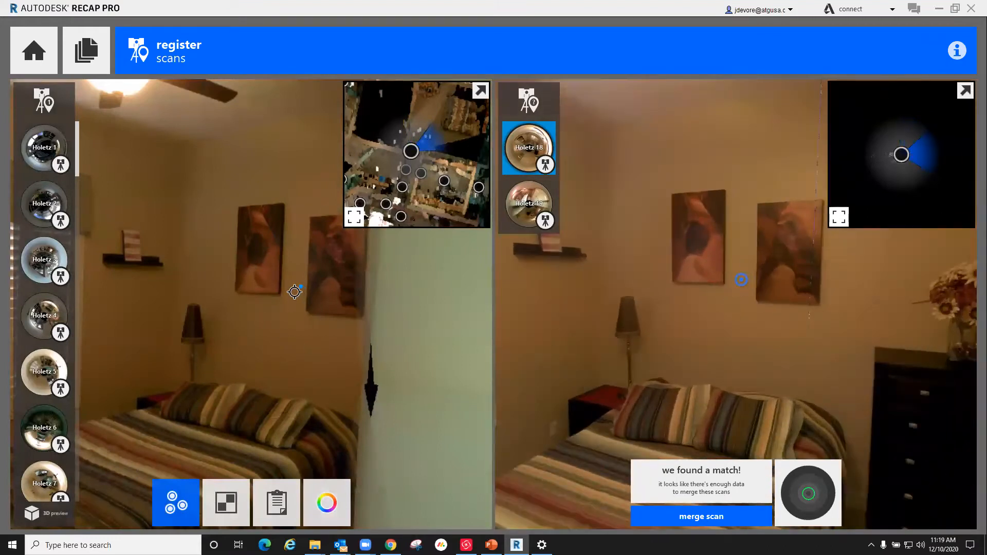
Step: Mark the third common point in both scans, high in the room corner above the small wall shelf
{"action": "left_click_drag", "start_coordinate": [251, 288], "coordinate": [336, 320]}
{"action": "left_click_drag", "start_coordinate": [294, 268], "coordinate": [315, 304]}
{"action": "left_click", "coordinate": [316, 252]}
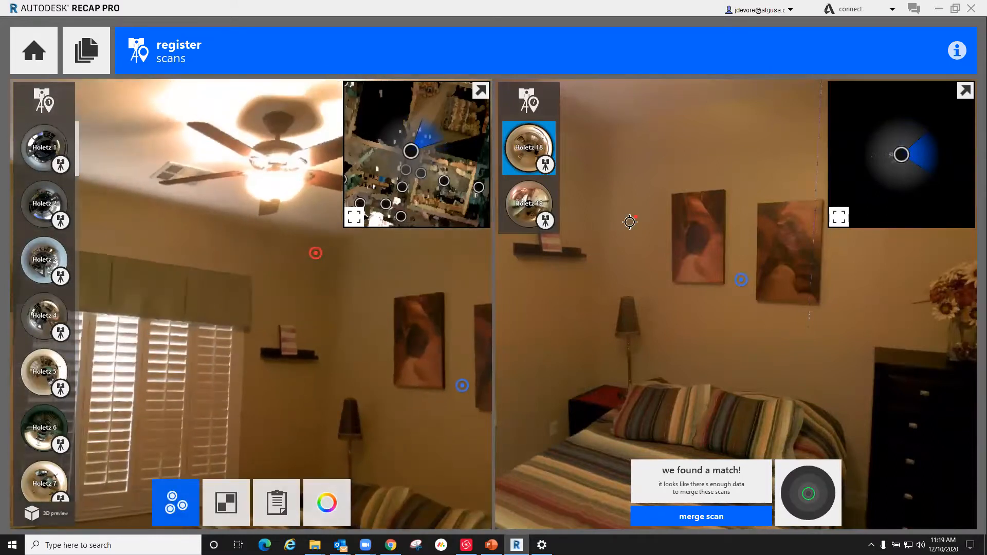
{"action": "left_click_drag", "start_coordinate": [630, 222], "coordinate": [709, 233]}
{"action": "left_click", "coordinate": [683, 193]}
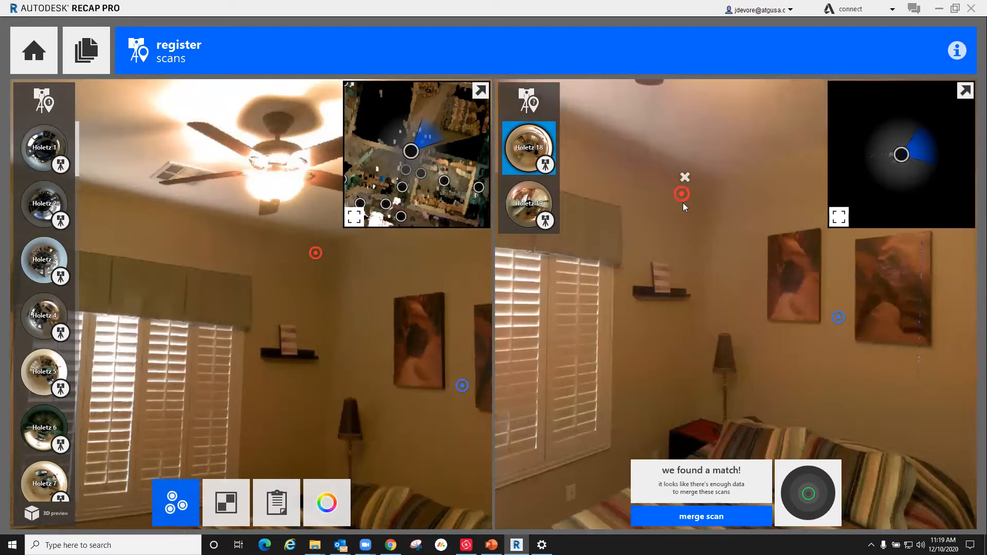
Step: Examine the match preview to check how the orange bedroom outline aligns with the surrounding blue scan walls
{"action": "mouse_move", "coordinate": [822, 494]}
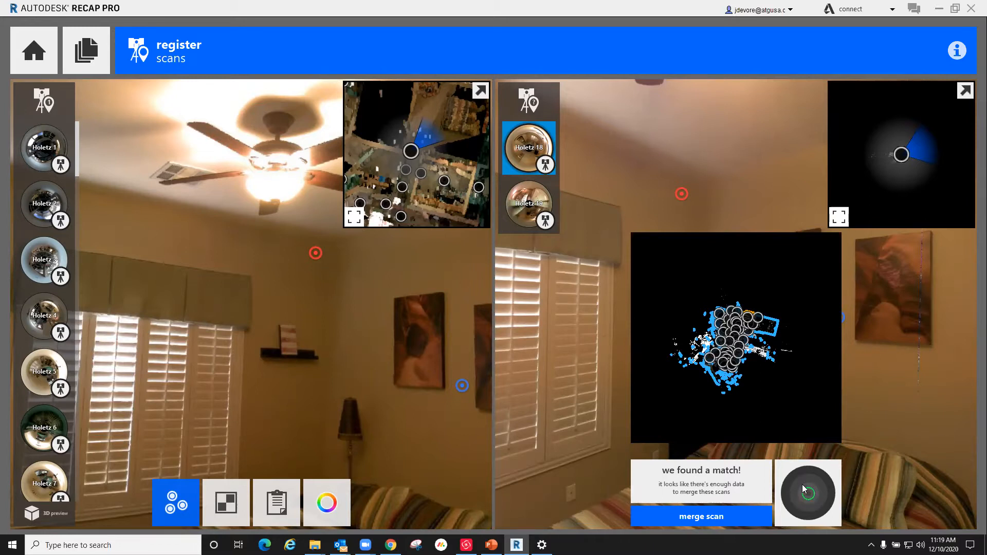
{"action": "scroll", "coordinate": [751, 319], "scroll_direction": "up", "scroll_amount": 5}
{"action": "scroll", "coordinate": [750, 319], "scroll_direction": "up", "scroll_amount": 5}
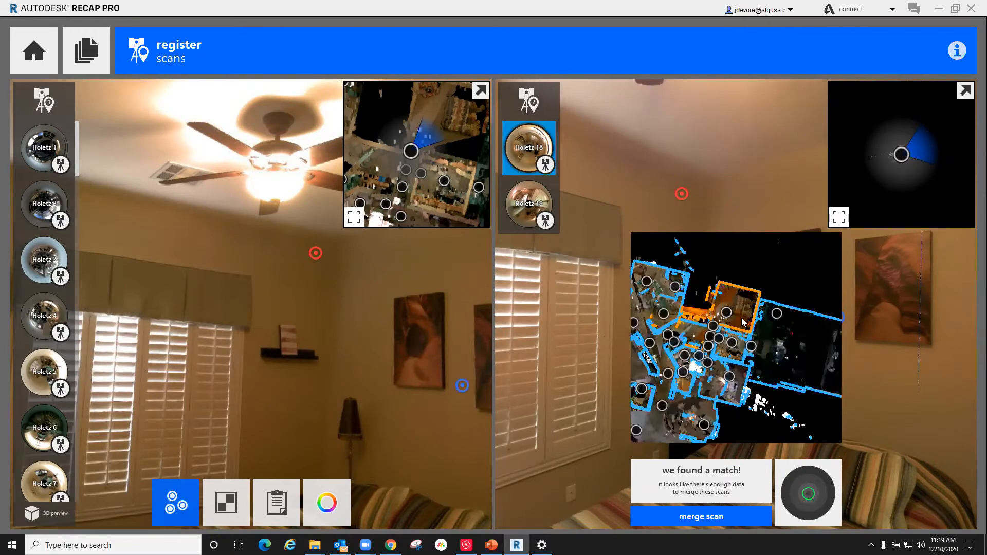
{"action": "scroll", "coordinate": [752, 325], "scroll_direction": "down", "scroll_amount": 3}
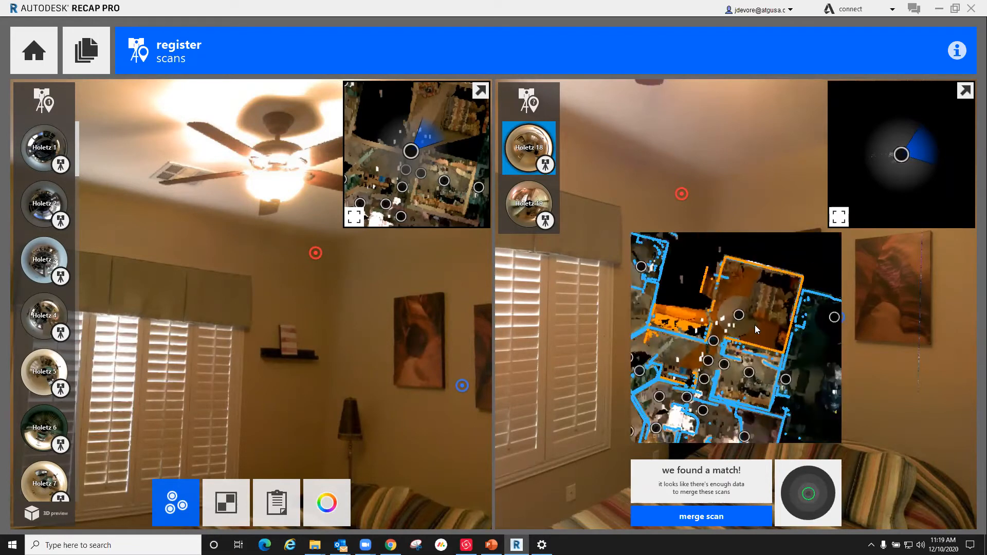
{"action": "scroll", "coordinate": [750, 332], "scroll_direction": "up", "scroll_amount": 3}
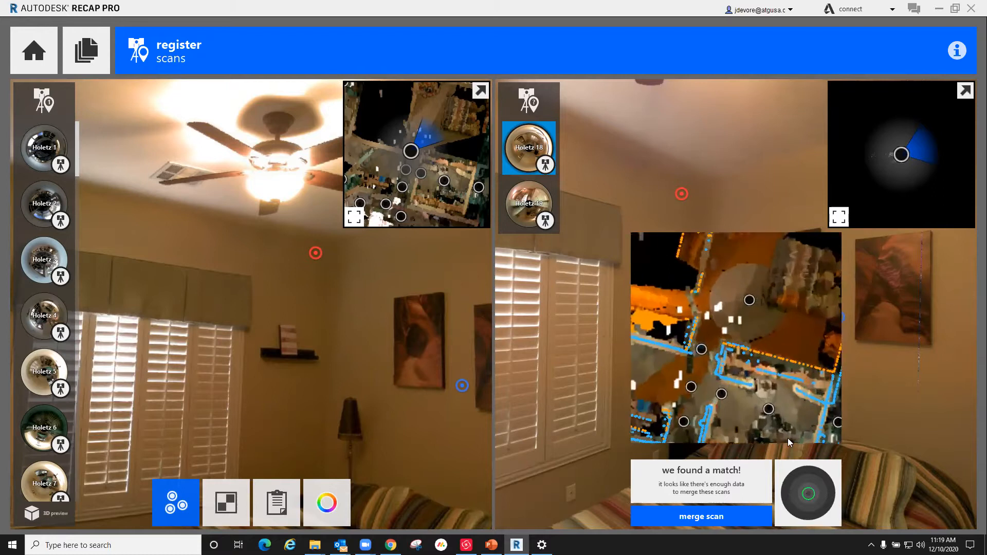
{"action": "scroll", "coordinate": [783, 350], "scroll_direction": "down", "scroll_amount": 2}
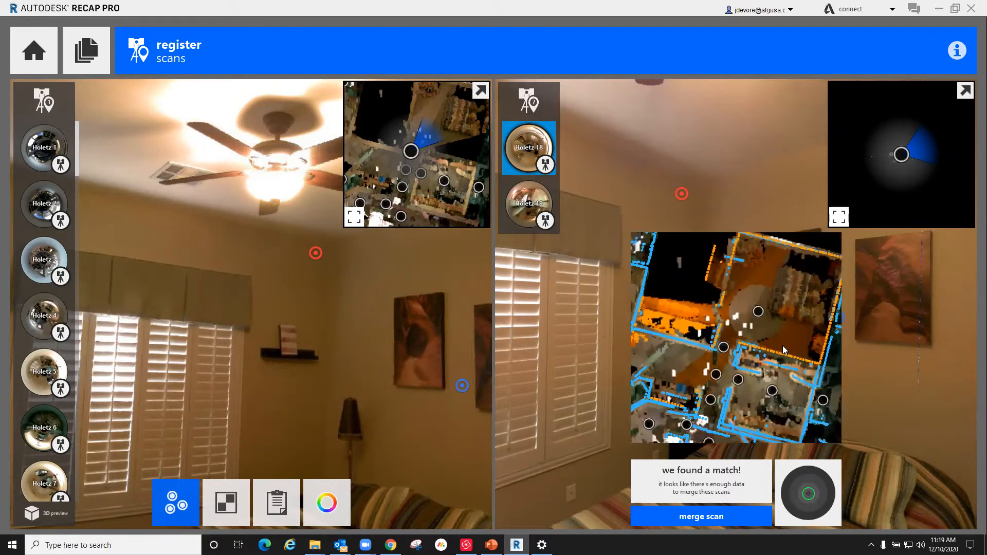
{"action": "scroll", "coordinate": [776, 250], "scroll_direction": "up", "scroll_amount": 1}
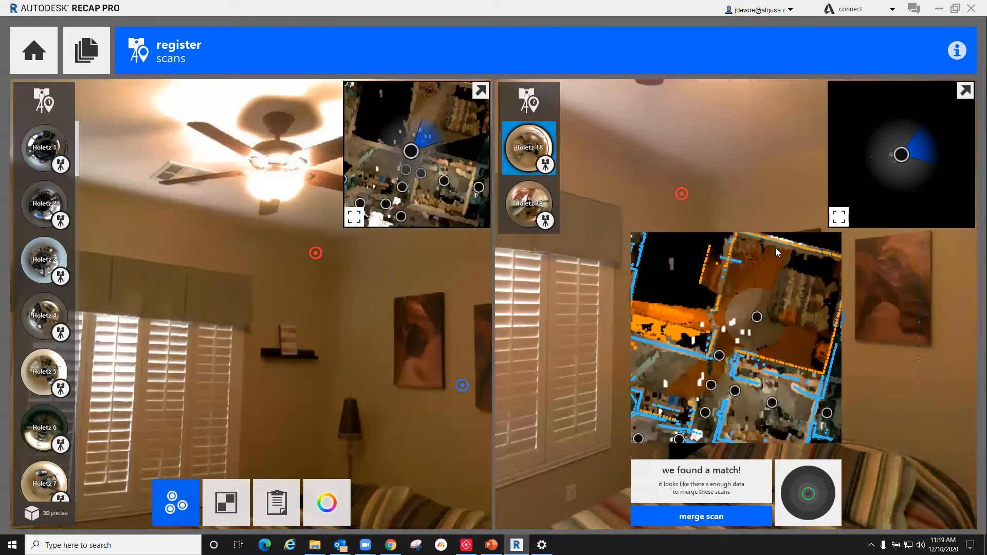
{"action": "scroll", "coordinate": [733, 349], "scroll_direction": "down", "scroll_amount": 2}
{"action": "scroll", "coordinate": [739, 335], "scroll_direction": "up", "scroll_amount": 1}
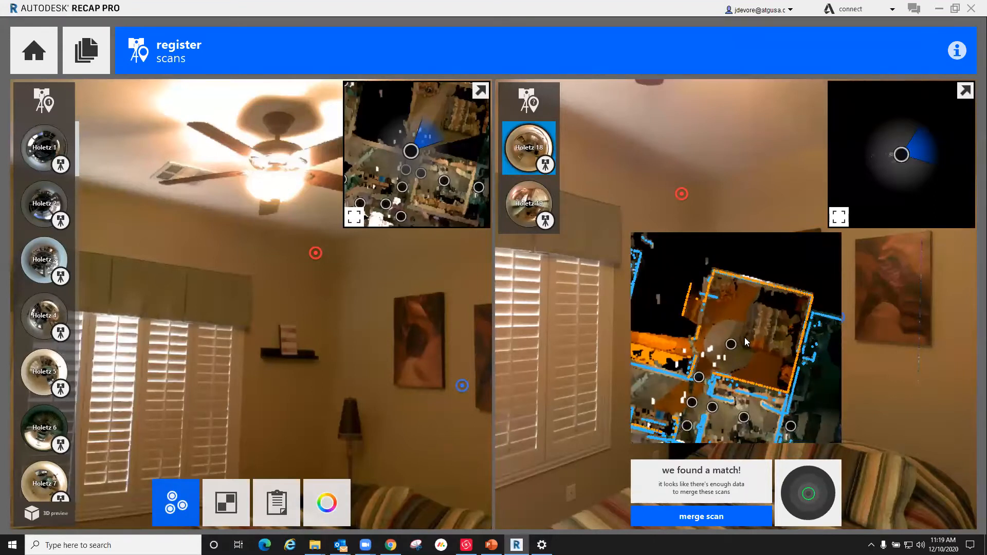
Step: Inspect the bedroom's wall and corner alignment in the match preview, and merge Holetz 18 into the main group
{"action": "scroll", "coordinate": [745, 338], "scroll_direction": "down", "scroll_amount": 2}
{"action": "scroll", "coordinate": [751, 335], "scroll_direction": "up", "scroll_amount": 2}
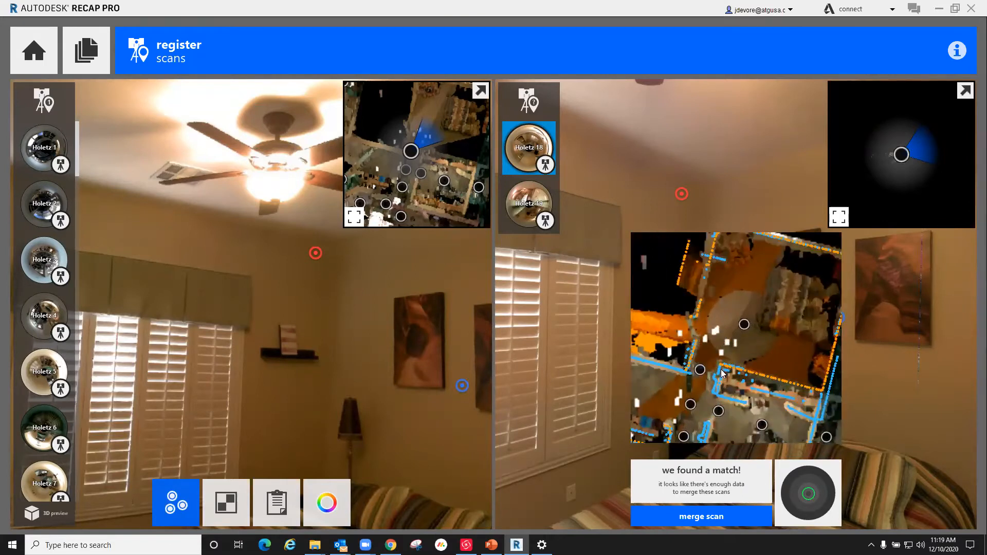
{"action": "scroll", "coordinate": [721, 369], "scroll_direction": "up", "scroll_amount": 5}
{"action": "scroll", "coordinate": [806, 296], "scroll_direction": "up", "scroll_amount": 1}
{"action": "scroll", "coordinate": [730, 271], "scroll_direction": "down", "scroll_amount": 3}
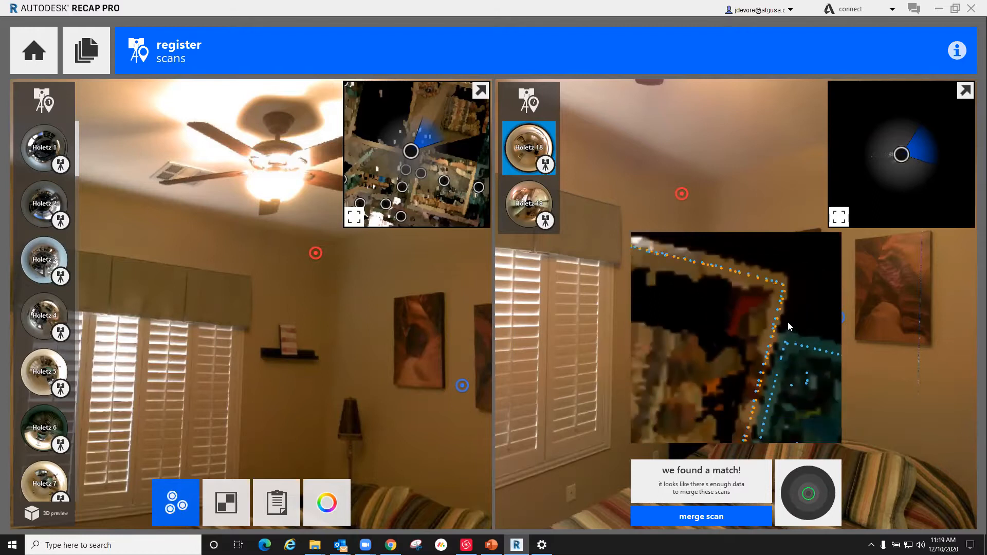
{"action": "scroll", "coordinate": [779, 334], "scroll_direction": "down", "scroll_amount": 3}
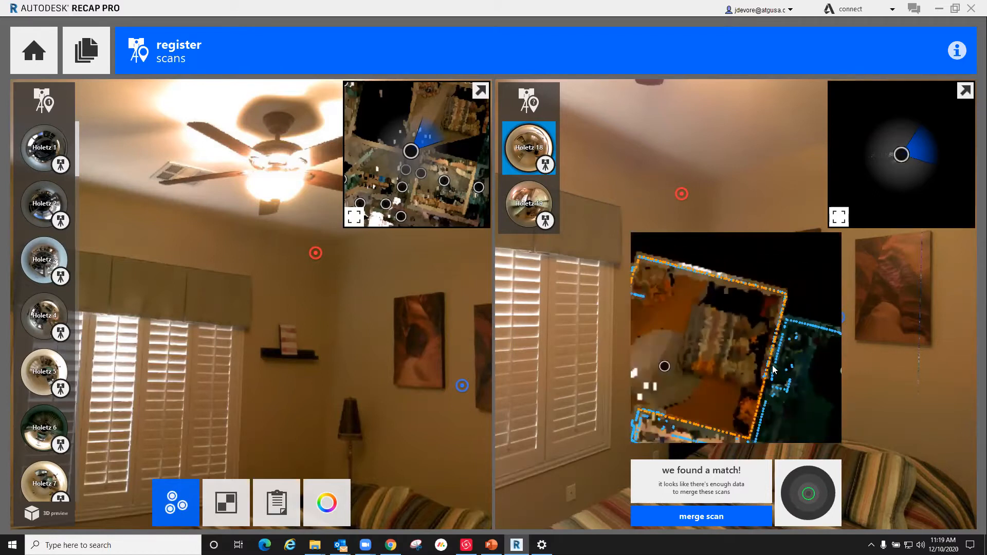
{"action": "scroll", "coordinate": [773, 290], "scroll_direction": "up", "scroll_amount": 5}
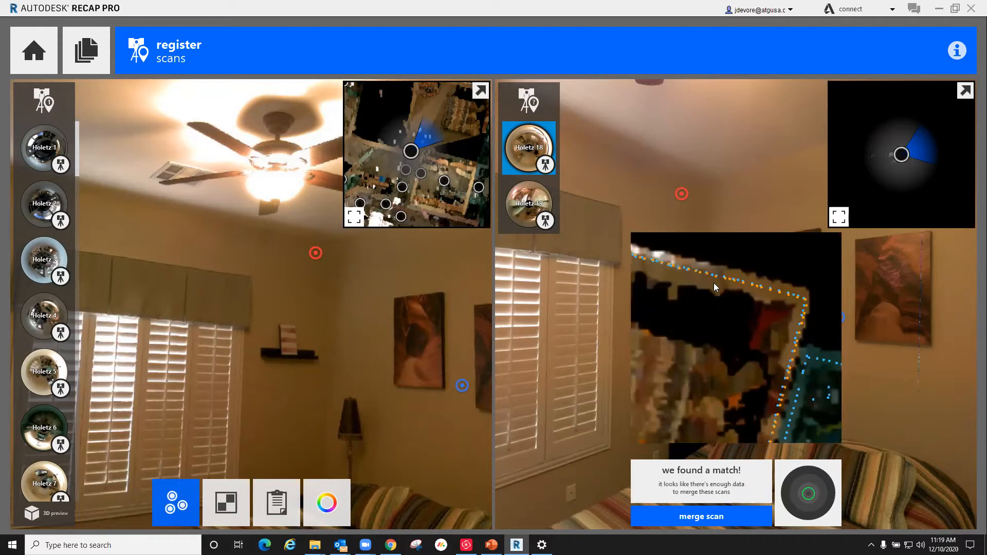
{"action": "scroll", "coordinate": [772, 300], "scroll_direction": "down", "scroll_amount": 5}
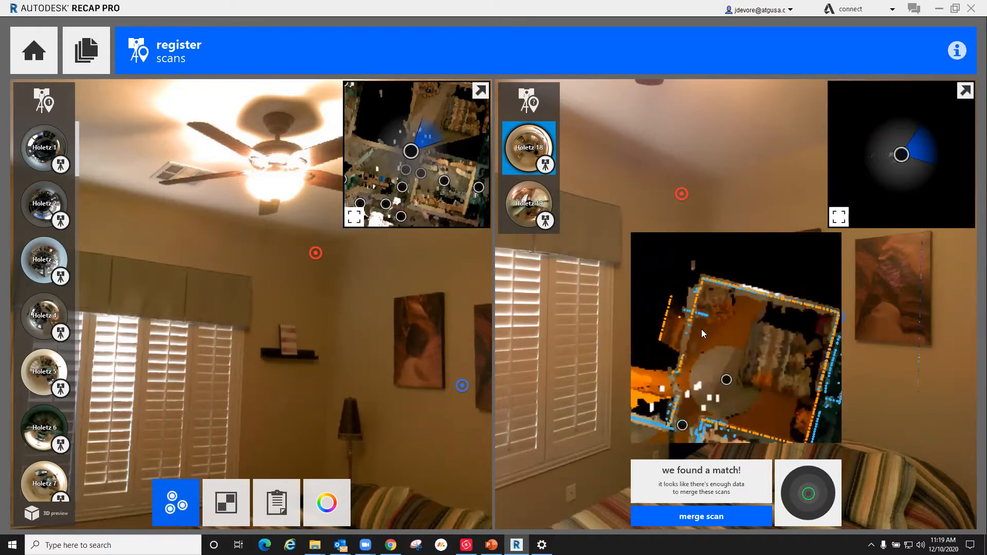
{"action": "scroll", "coordinate": [701, 329], "scroll_direction": "up", "scroll_amount": 4}
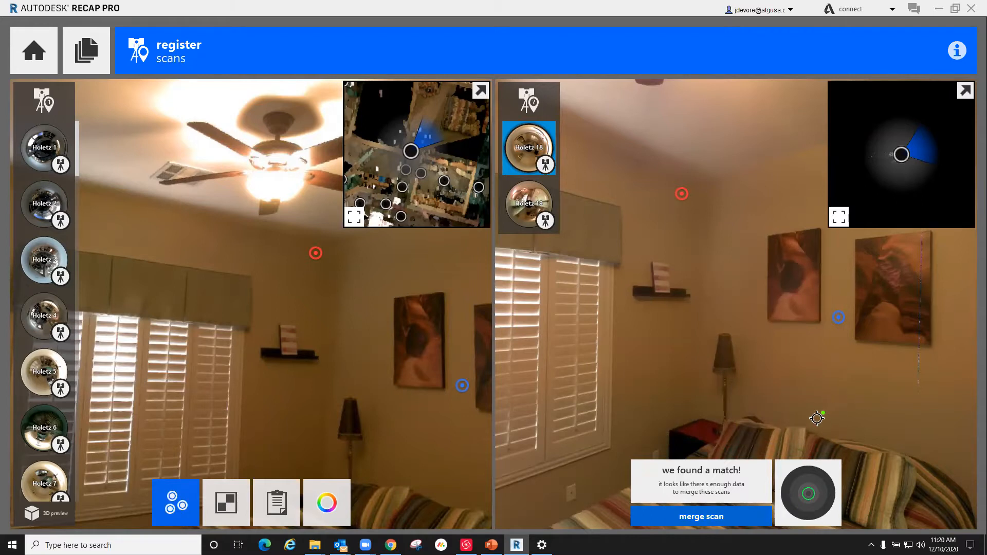
{"action": "left_click", "coordinate": [538, 191]}
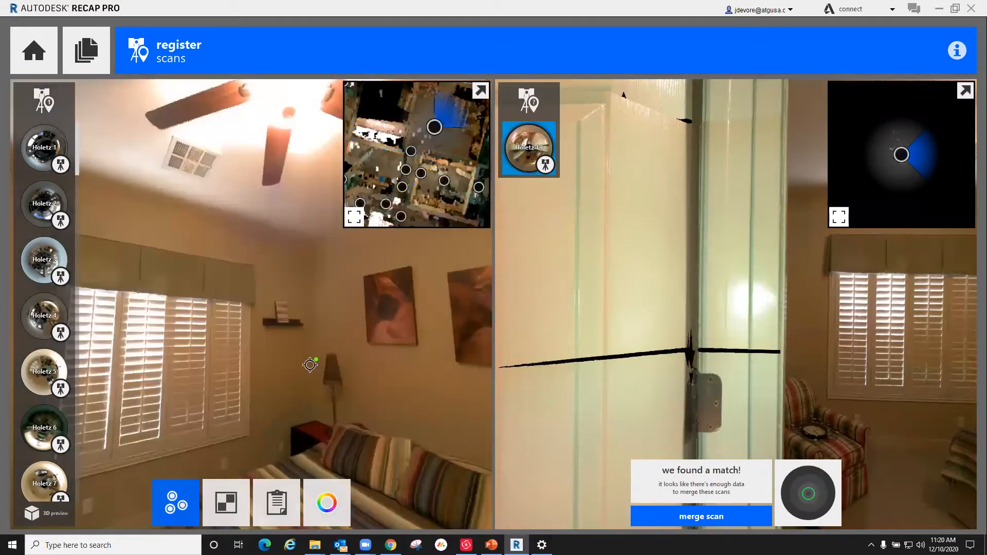
Step: Compare the remaining doorway scan with the merged bedroom scan and examine its overlap with the main group in the match preview
{"action": "left_click_drag", "start_coordinate": [311, 364], "coordinate": [335, 317]}
{"action": "left_click_drag", "start_coordinate": [267, 320], "coordinate": [107, 323]}
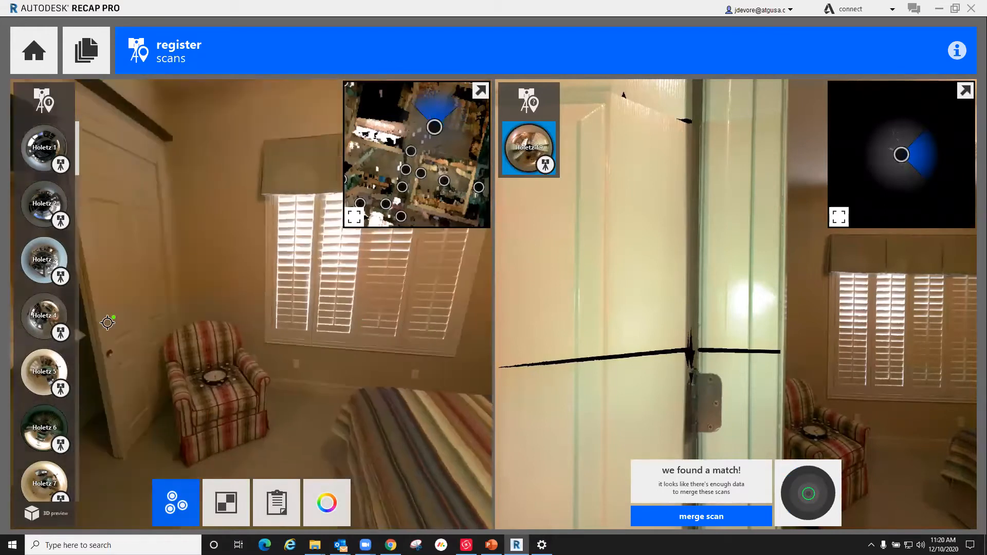
{"action": "scroll", "coordinate": [49, 269], "scroll_direction": "down", "scroll_amount": 5}
{"action": "scroll", "coordinate": [48, 270], "scroll_direction": "down", "scroll_amount": 15}
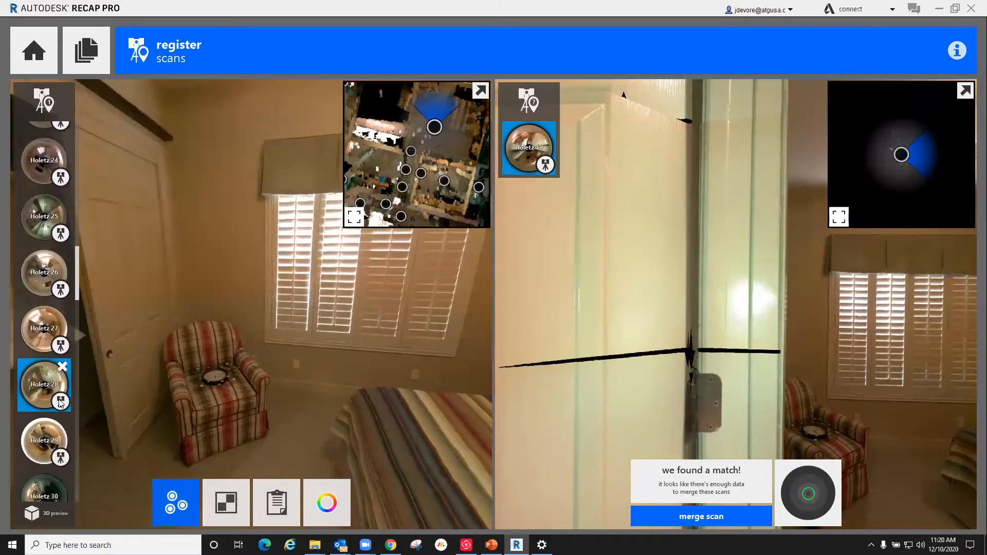
{"action": "scroll", "coordinate": [46, 302], "scroll_direction": "down", "scroll_amount": 6}
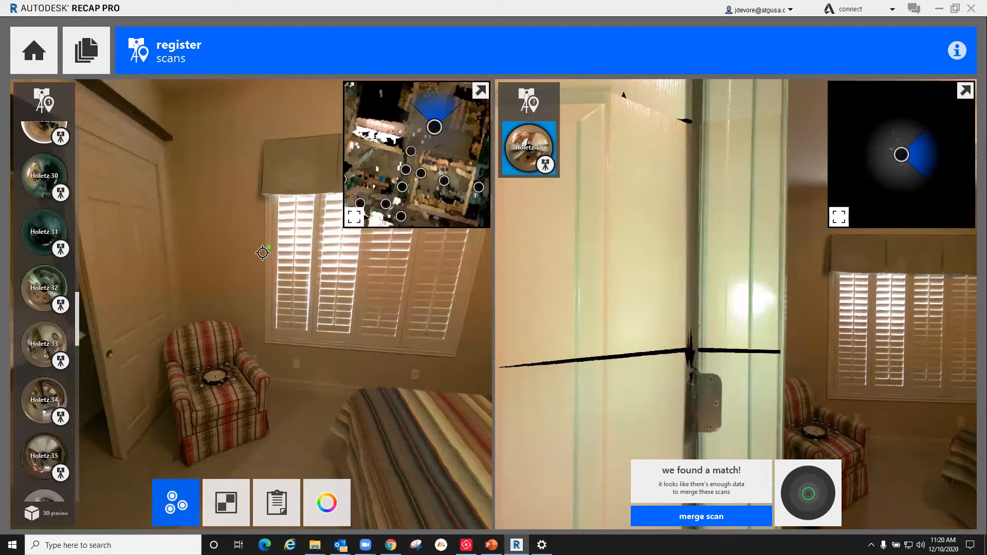
{"action": "left_click_drag", "start_coordinate": [775, 403], "coordinate": [698, 383]}
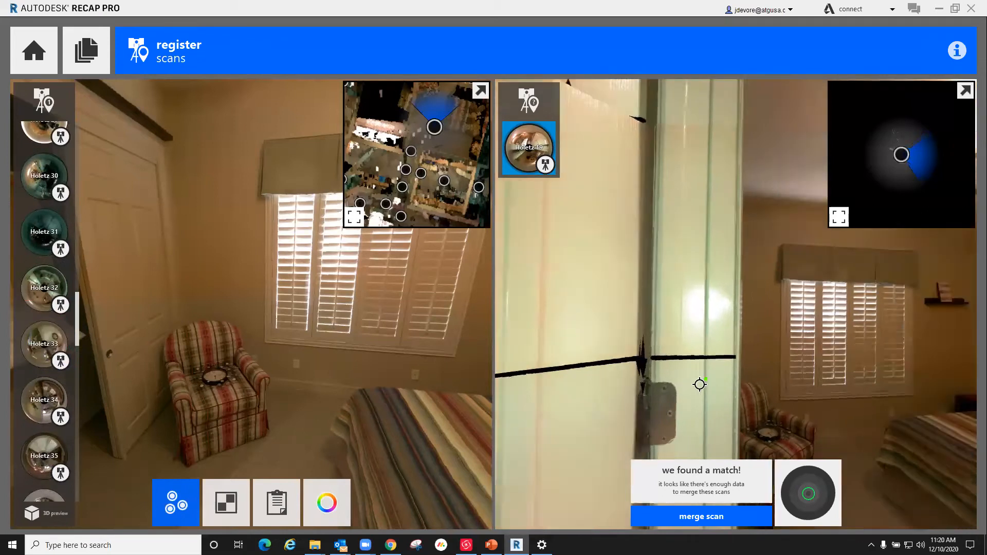
{"action": "mouse_move", "coordinate": [839, 493]}
{"action": "scroll", "coordinate": [740, 321], "scroll_direction": "up", "scroll_amount": 5}
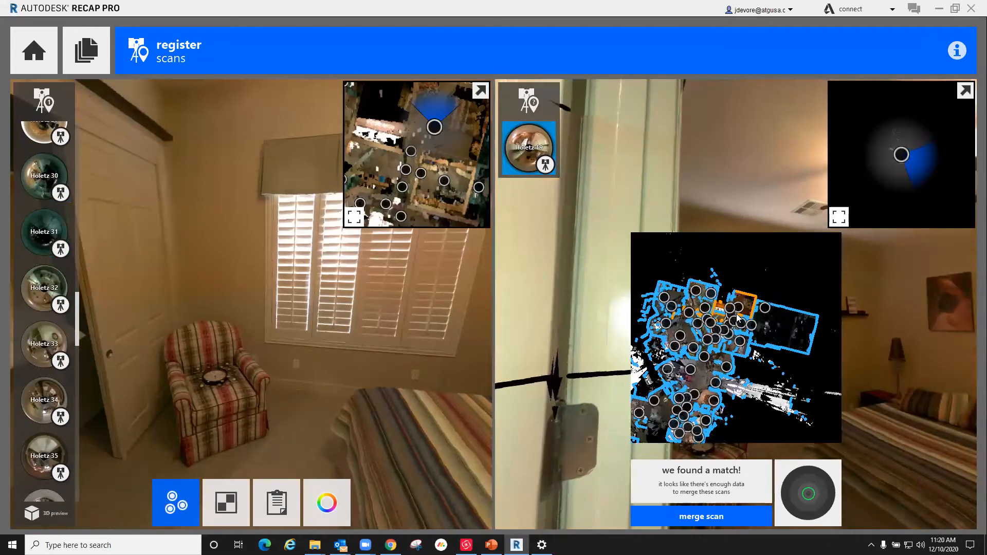
{"action": "scroll", "coordinate": [739, 318], "scroll_direction": "up", "scroll_amount": 1}
{"action": "middle_click_drag", "start_coordinate": [739, 321], "coordinate": [721, 340]}
{"action": "scroll", "coordinate": [721, 339], "scroll_direction": "down", "scroll_amount": 3}
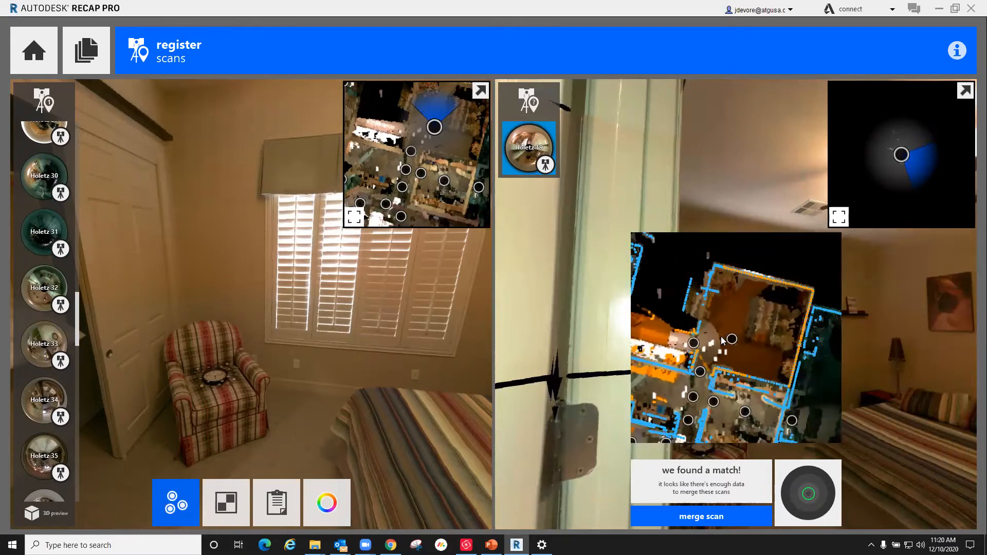
Step: Check the doorway scan against the bed and window wall in both scans, and merge it into the main group
{"action": "left_click_drag", "start_coordinate": [305, 345], "coordinate": [154, 389]}
{"action": "left_click_drag", "start_coordinate": [764, 348], "coordinate": [806, 347]}
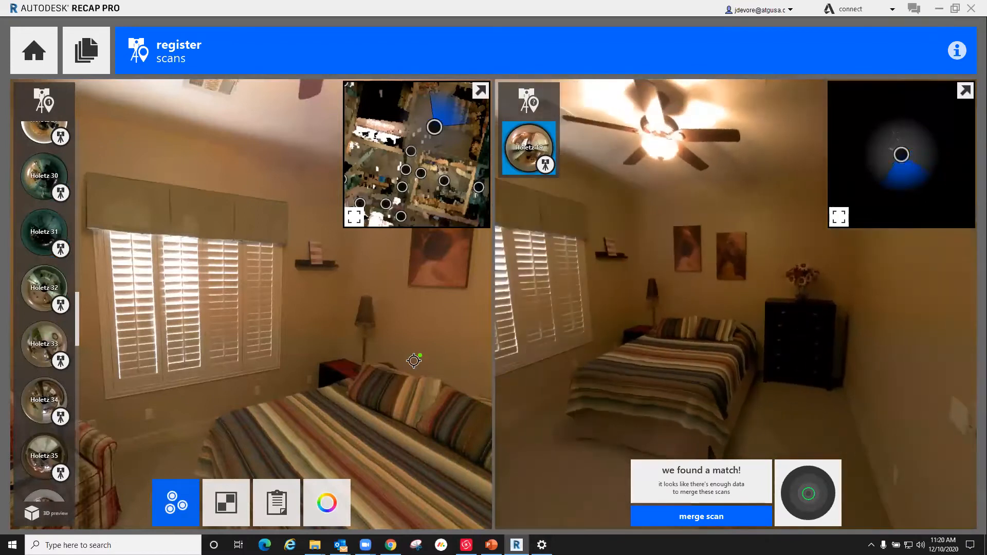
{"action": "left_click_drag", "start_coordinate": [414, 362], "coordinate": [335, 355]}
{"action": "mouse_move", "coordinate": [820, 518]}
{"action": "scroll", "coordinate": [751, 342], "scroll_direction": "up", "scroll_amount": 5}
{"action": "scroll", "coordinate": [717, 354], "scroll_direction": "down", "scroll_amount": 3}
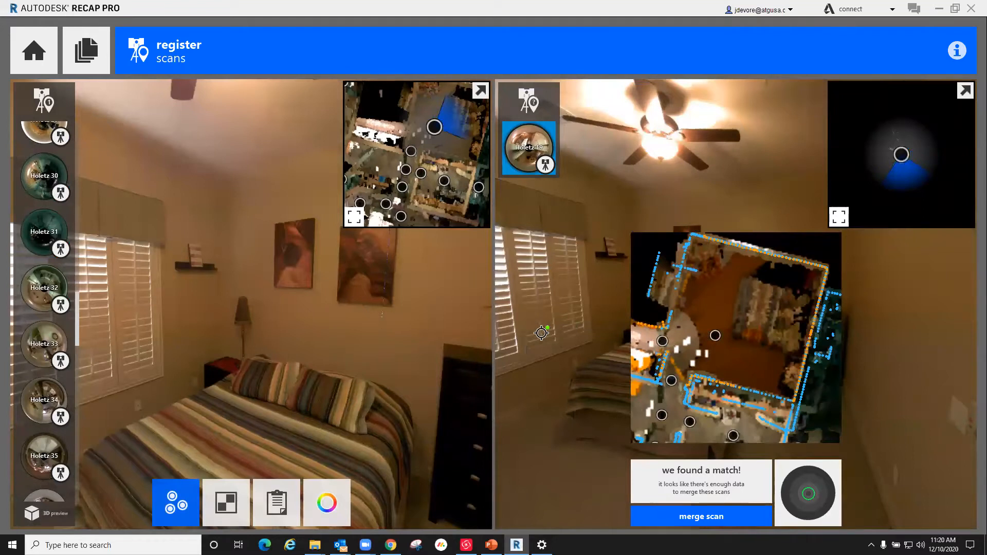
{"action": "left_click_drag", "start_coordinate": [541, 338], "coordinate": [519, 320]}
{"action": "left_click_drag", "start_coordinate": [636, 334], "coordinate": [571, 306]}
{"action": "mouse_move", "coordinate": [811, 500]}
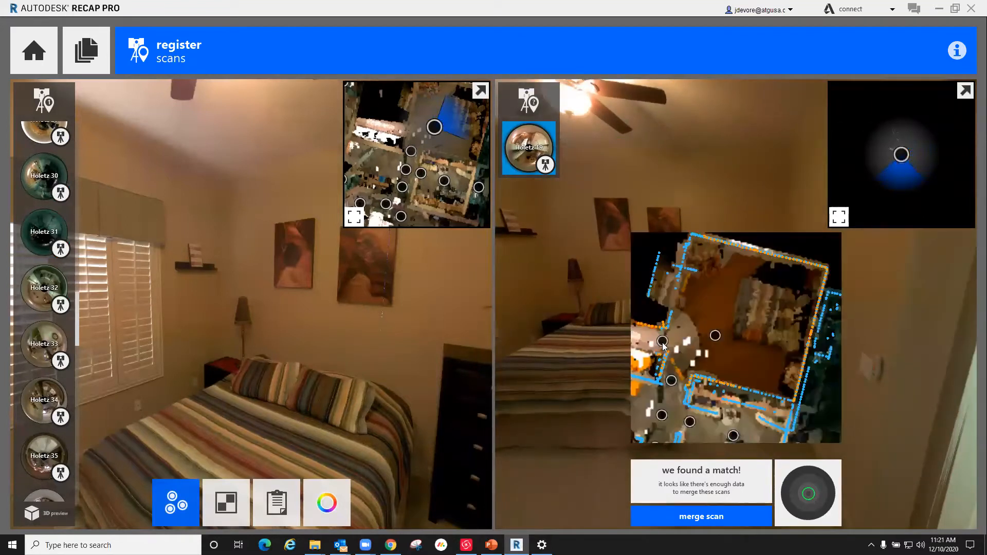
{"action": "left_click", "coordinate": [713, 516]}
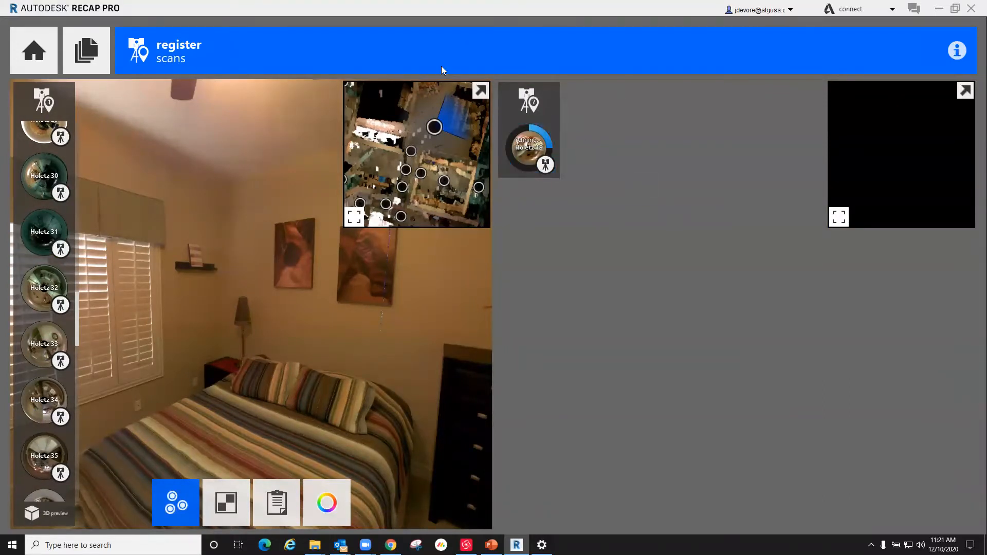
Step: Compare the merged doorway scan with bathroom scan Holetz 20, looking for geometry the two scans share
{"action": "scroll", "coordinate": [444, 181], "scroll_direction": "down", "scroll_amount": 3}
{"action": "scroll", "coordinate": [399, 108], "scroll_direction": "up", "scroll_amount": 4}
{"action": "scroll", "coordinate": [399, 108], "scroll_direction": "up", "scroll_amount": 1}
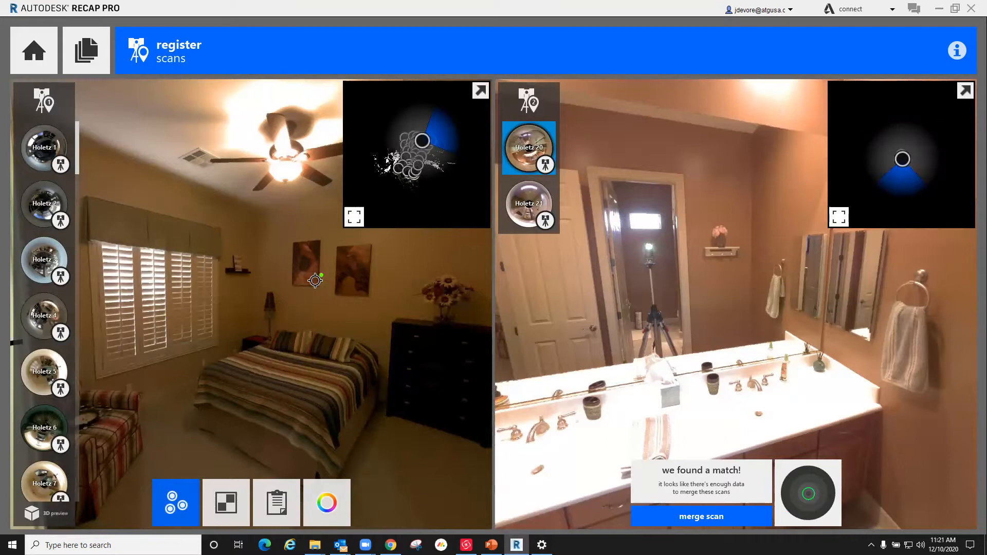
{"action": "left_click_drag", "start_coordinate": [286, 310], "coordinate": [442, 324]}
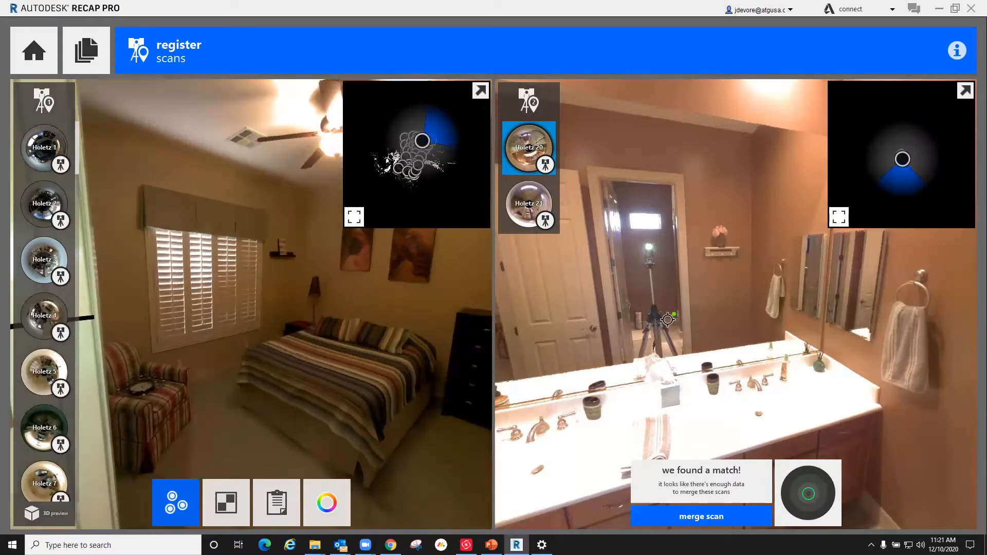
{"action": "left_click_drag", "start_coordinate": [676, 307], "coordinate": [598, 315]}
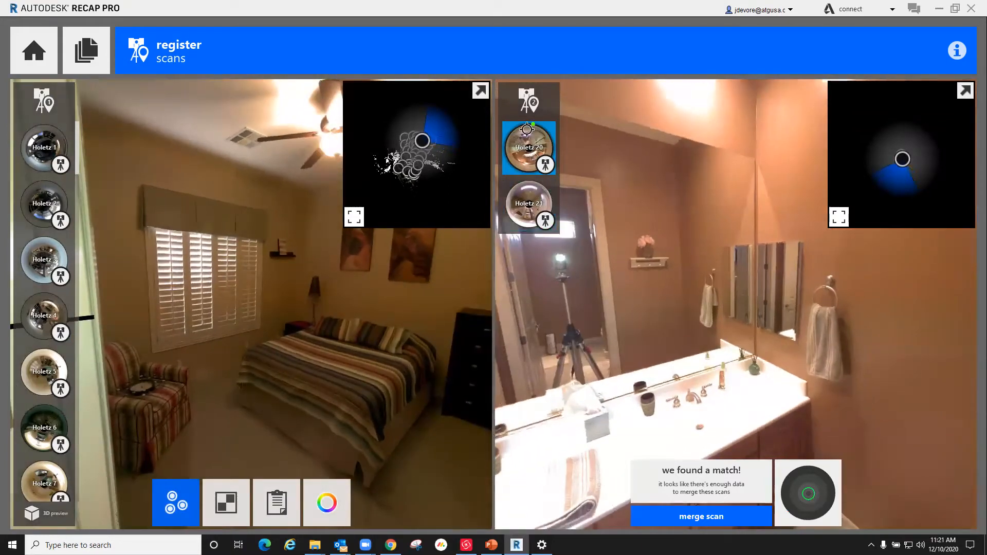
{"action": "left_click_drag", "start_coordinate": [757, 319], "coordinate": [607, 393]}
{"action": "left_click_drag", "start_coordinate": [847, 399], "coordinate": [622, 409]}
{"action": "left_click_drag", "start_coordinate": [780, 374], "coordinate": [555, 434]}
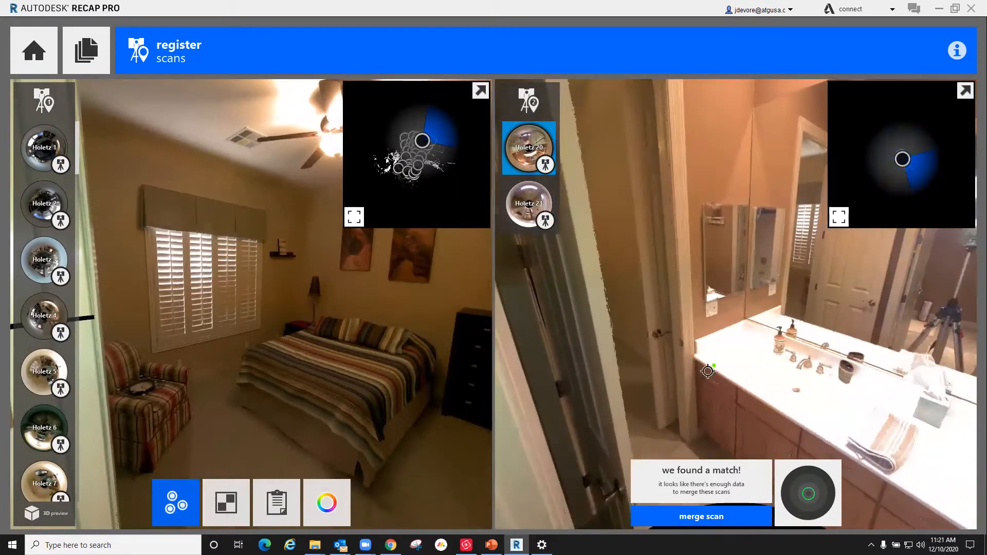
{"action": "left_click_drag", "start_coordinate": [707, 371], "coordinate": [640, 417]}
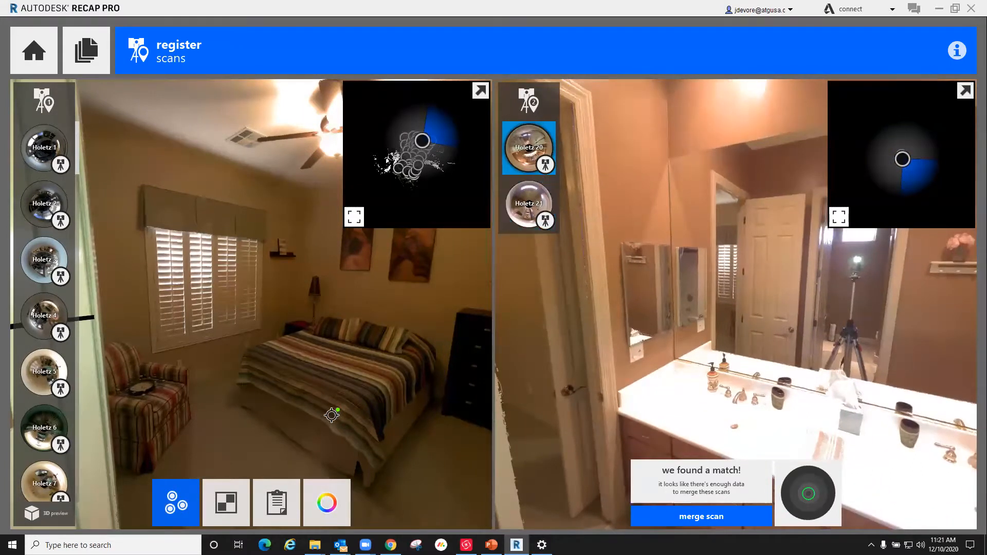
{"action": "left_click_drag", "start_coordinate": [209, 357], "coordinate": [396, 370]}
Step: Examine how the orange outline of the bathroom scan group fits the blue house walls in the match preview
{"action": "mouse_move", "coordinate": [833, 510]}
{"action": "scroll", "coordinate": [739, 337], "scroll_direction": "up", "scroll_amount": 6}
{"action": "scroll", "coordinate": [739, 336], "scroll_direction": "up", "scroll_amount": 3}
{"action": "middle_click_drag", "start_coordinate": [739, 337], "coordinate": [734, 361]}
{"action": "scroll", "coordinate": [734, 361], "scroll_direction": "down", "scroll_amount": 2}
{"action": "scroll", "coordinate": [689, 362], "scroll_direction": "up", "scroll_amount": 3}
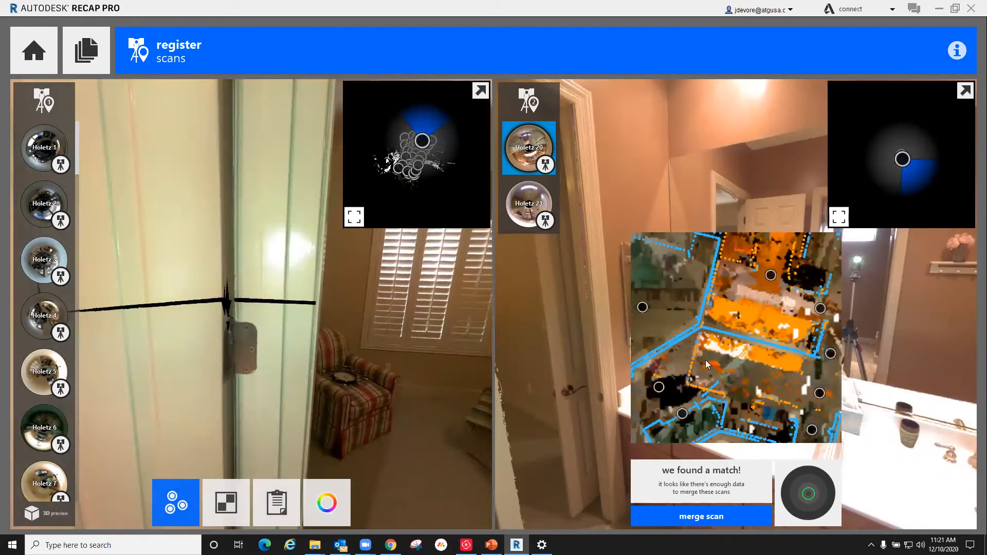
{"action": "scroll", "coordinate": [707, 364], "scroll_direction": "down", "scroll_amount": 4}
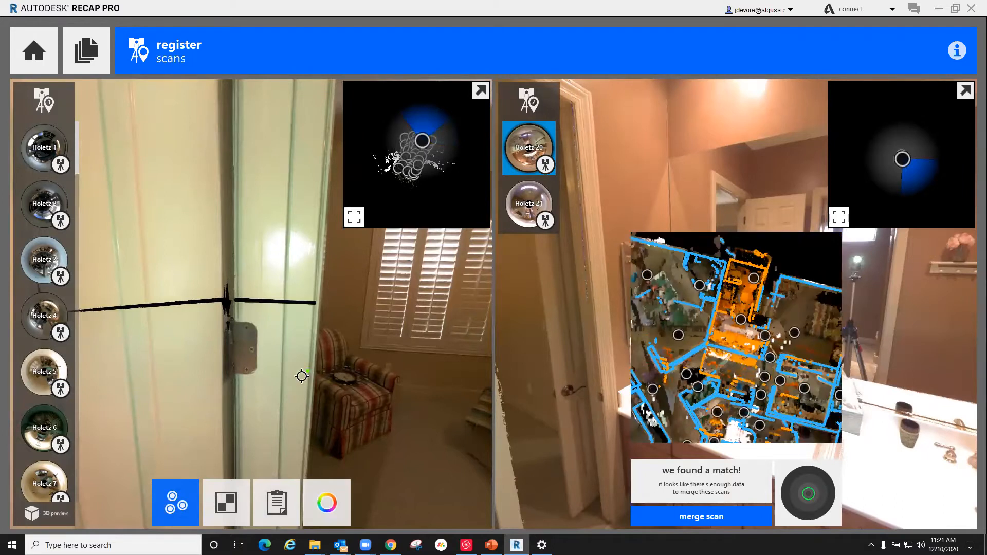
Step: Compare the bathroom vanity and mirrors in both scans, and merge the Holetz 20 and Holetz 21 group into the main group
{"action": "left_click_drag", "start_coordinate": [253, 346], "coordinate": [433, 347]}
{"action": "left_click_drag", "start_coordinate": [826, 311], "coordinate": [717, 345]}
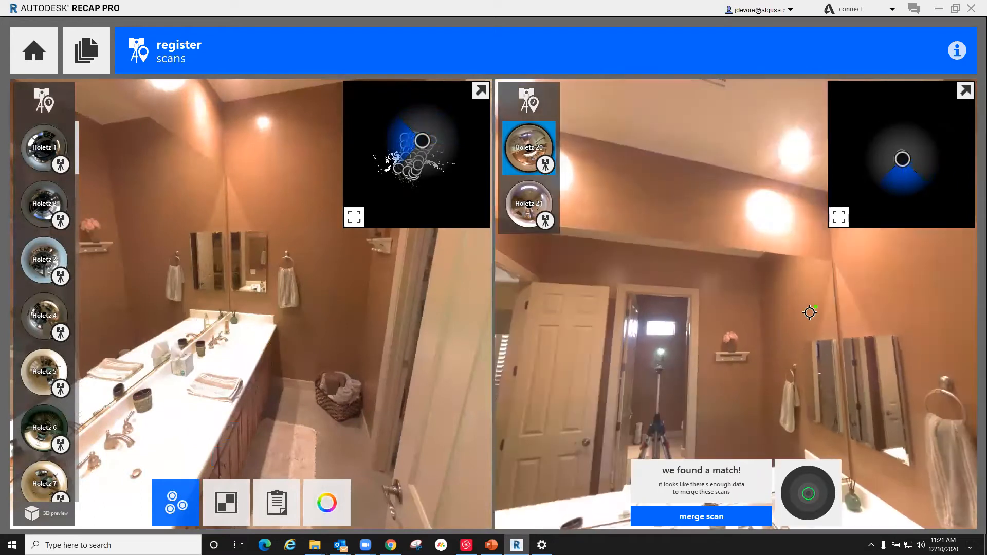
{"action": "left_click_drag", "start_coordinate": [659, 275], "coordinate": [719, 229]}
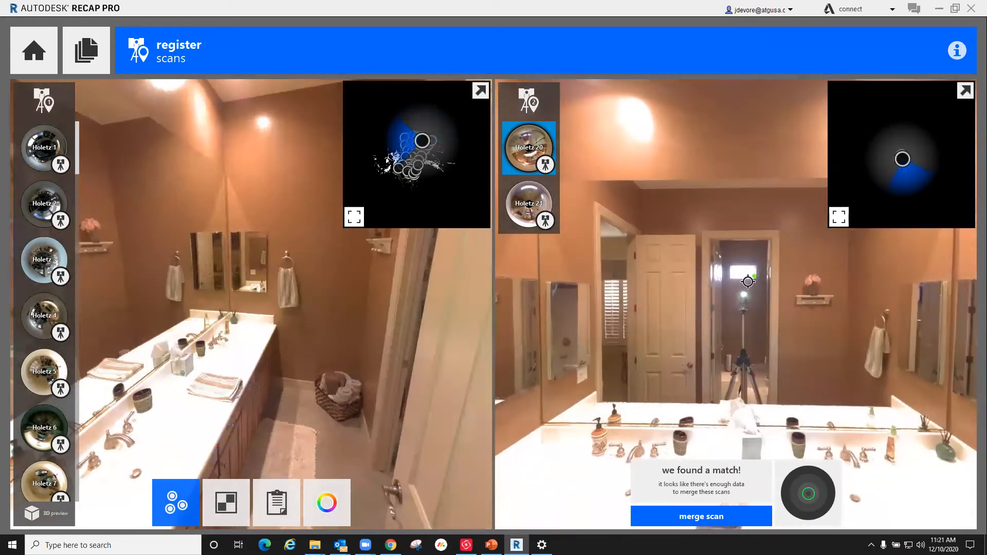
{"action": "left_click_drag", "start_coordinate": [769, 298], "coordinate": [477, 302]}
{"action": "left_click_drag", "start_coordinate": [749, 323], "coordinate": [865, 340]}
{"action": "left_click_drag", "start_coordinate": [793, 361], "coordinate": [923, 370]}
{"action": "mouse_move", "coordinate": [832, 497]}
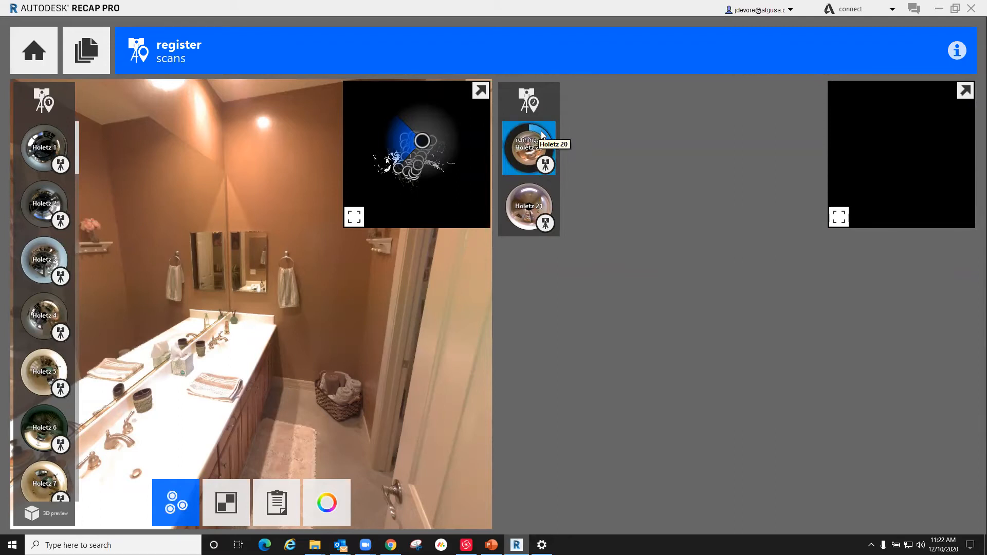
{"action": "left_click_drag", "start_coordinate": [541, 135], "coordinate": [485, 150]}
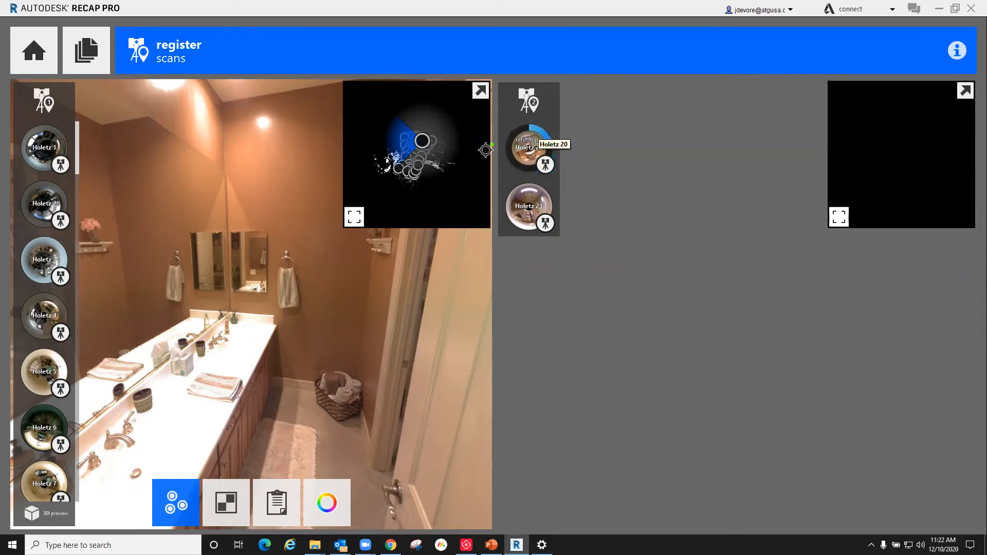
{"action": "left_click_drag", "start_coordinate": [549, 154], "coordinate": [297, 435]}
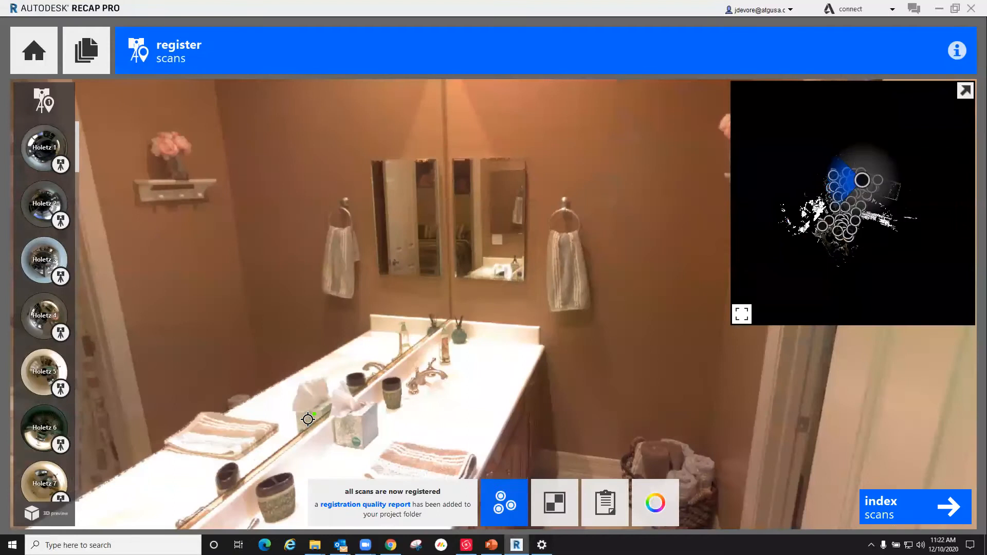
Step: Examine the combined scan map to check the placement of the bathroom, bedroom and surrounding house scans
{"action": "scroll", "coordinate": [851, 172], "scroll_direction": "up", "scroll_amount": 5}
{"action": "scroll", "coordinate": [853, 174], "scroll_direction": "up", "scroll_amount": 2}
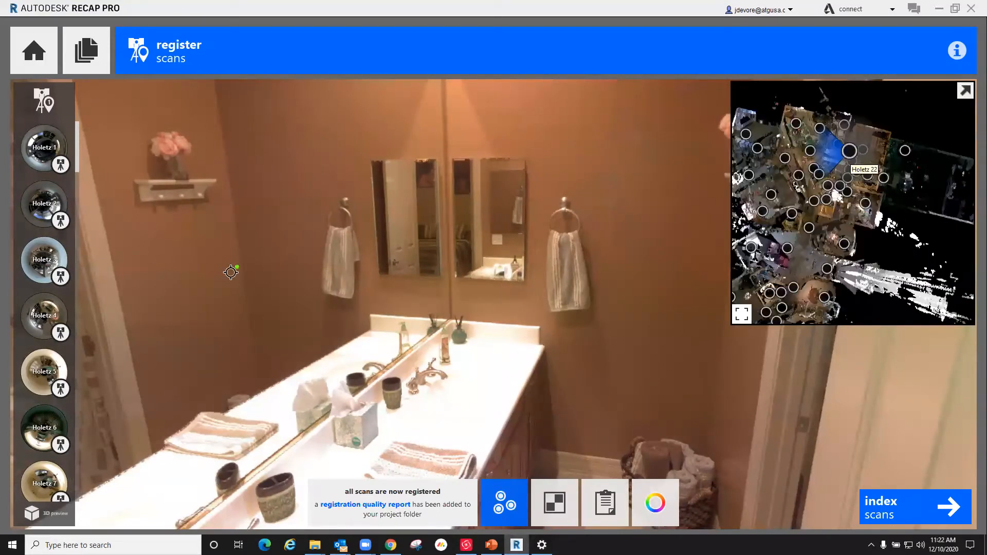
{"action": "scroll", "coordinate": [856, 110], "scroll_direction": "up", "scroll_amount": 4}
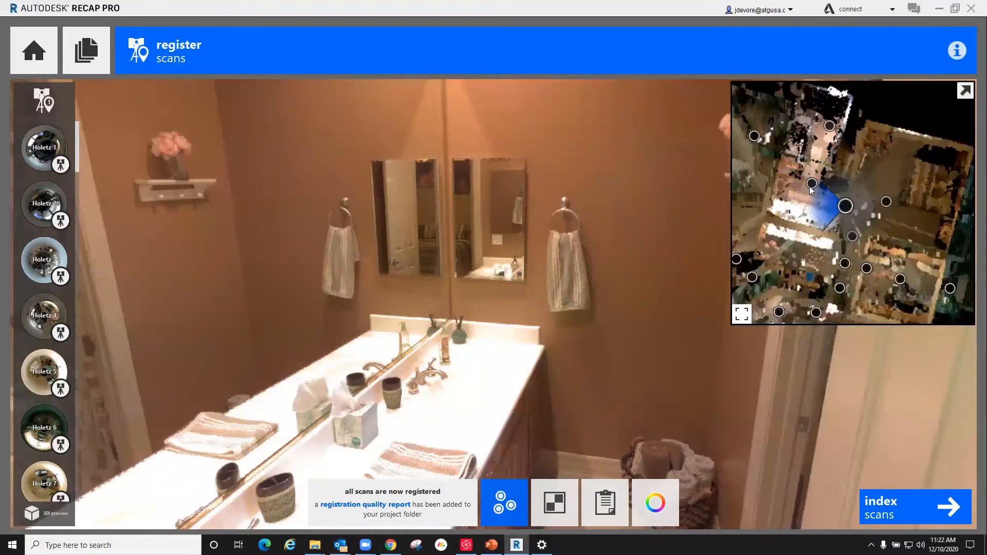
{"action": "scroll", "coordinate": [840, 179], "scroll_direction": "down", "scroll_amount": 1}
{"action": "scroll", "coordinate": [840, 179], "scroll_direction": "down", "scroll_amount": 1}
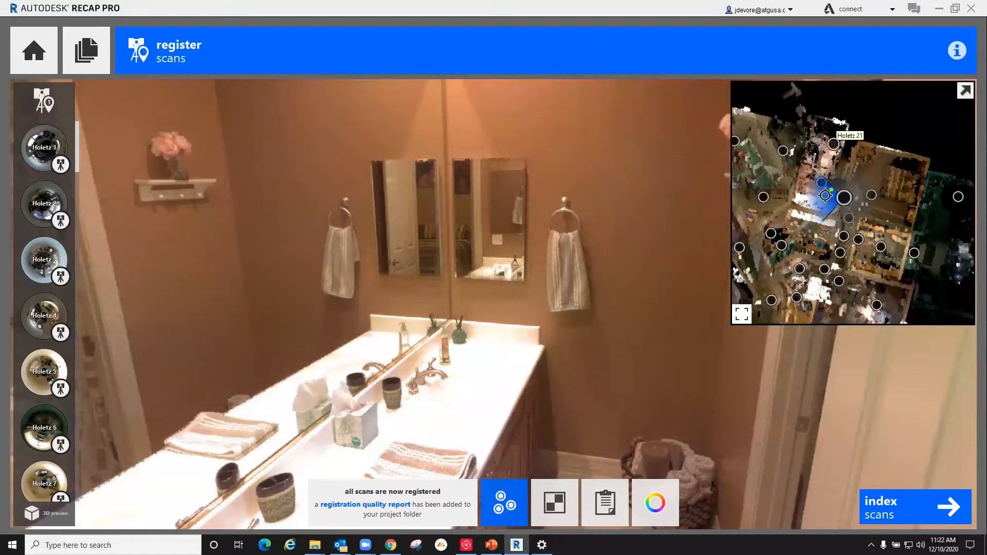
{"action": "scroll", "coordinate": [816, 182], "scroll_direction": "down", "scroll_amount": 1}
{"action": "scroll", "coordinate": [823, 190], "scroll_direction": "down", "scroll_amount": 2}
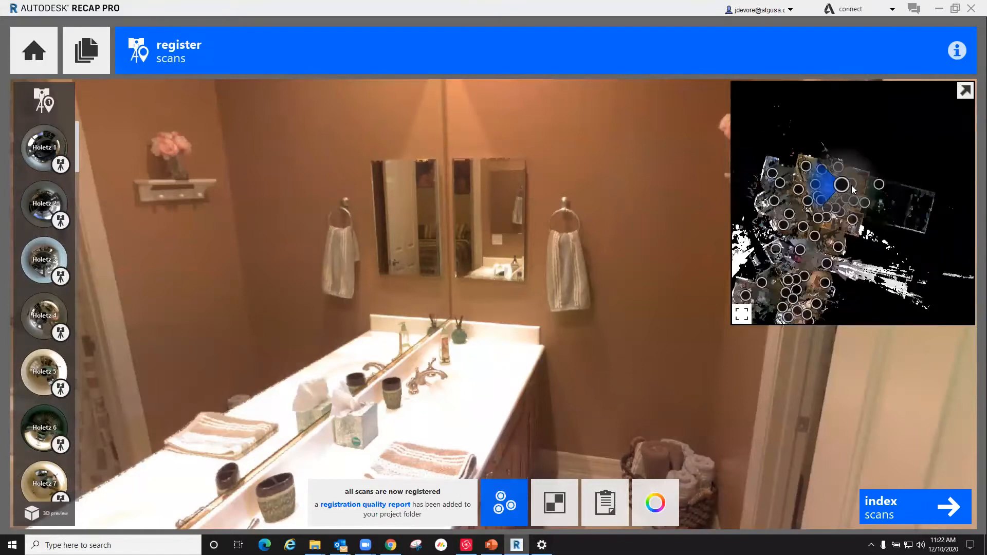
{"action": "scroll", "coordinate": [836, 216], "scroll_direction": "up", "scroll_amount": 5}
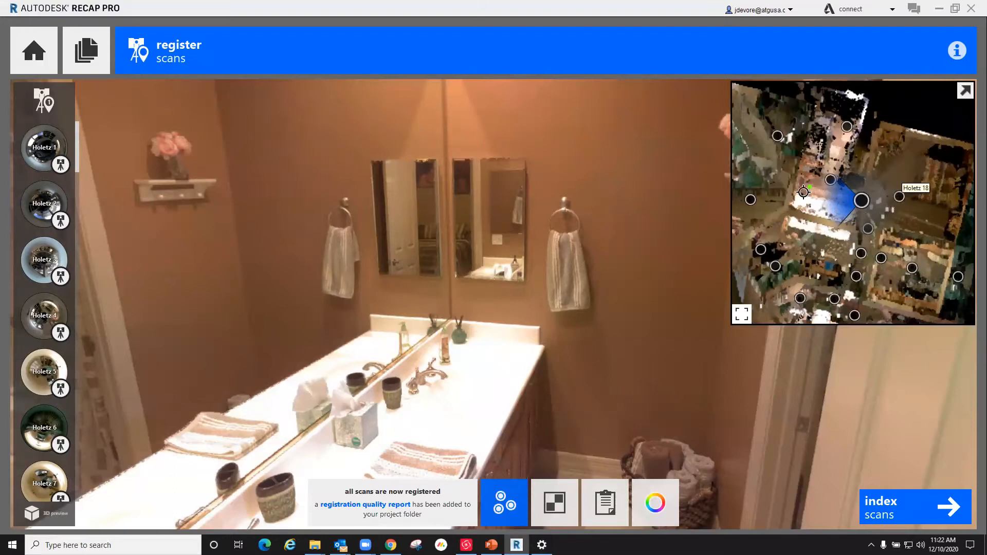
{"action": "scroll", "coordinate": [803, 211], "scroll_direction": "down", "scroll_amount": 3}
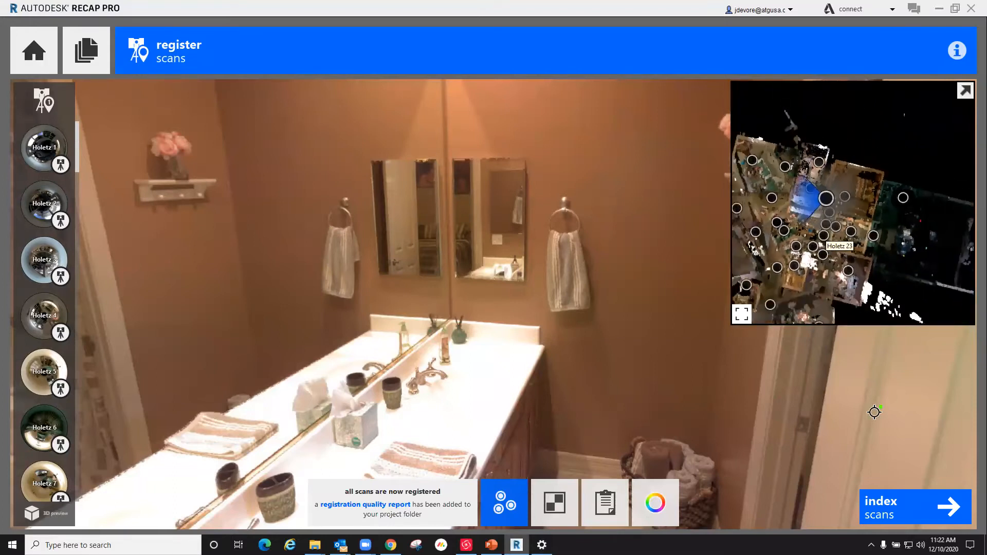
Step: Index the registered Holetz scans and launch the resulting project
{"action": "left_click", "coordinate": [899, 506]}
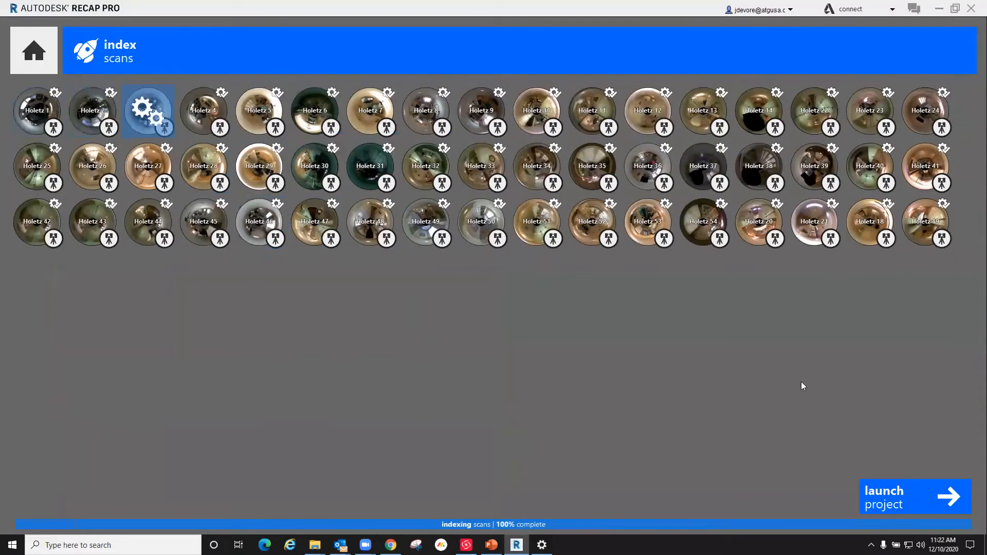
{"action": "left_click", "coordinate": [908, 505]}
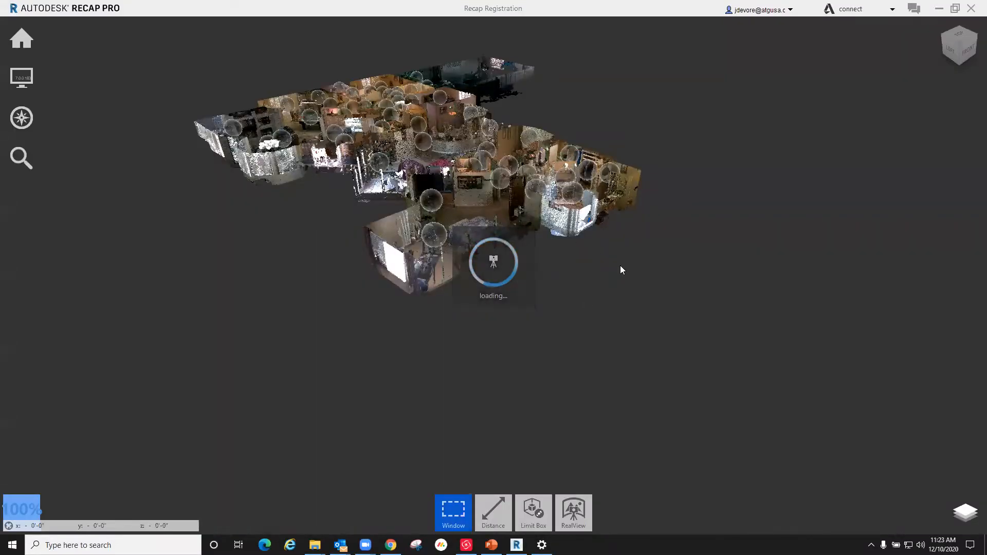
{"action": "scroll", "coordinate": [501, 152], "scroll_direction": "up", "scroll_amount": 5}
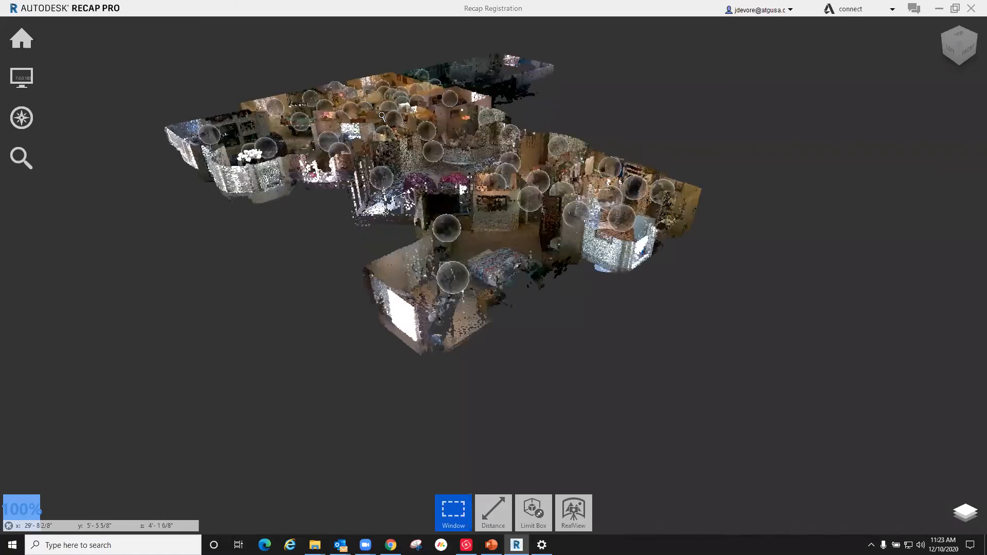
Step: Examine the bedroom and adjoining bathroom in the launched point cloud from above
{"action": "left_click_drag", "start_coordinate": [501, 152], "coordinate": [180, 109]}
{"action": "scroll", "coordinate": [181, 109], "scroll_direction": "up", "scroll_amount": 4}
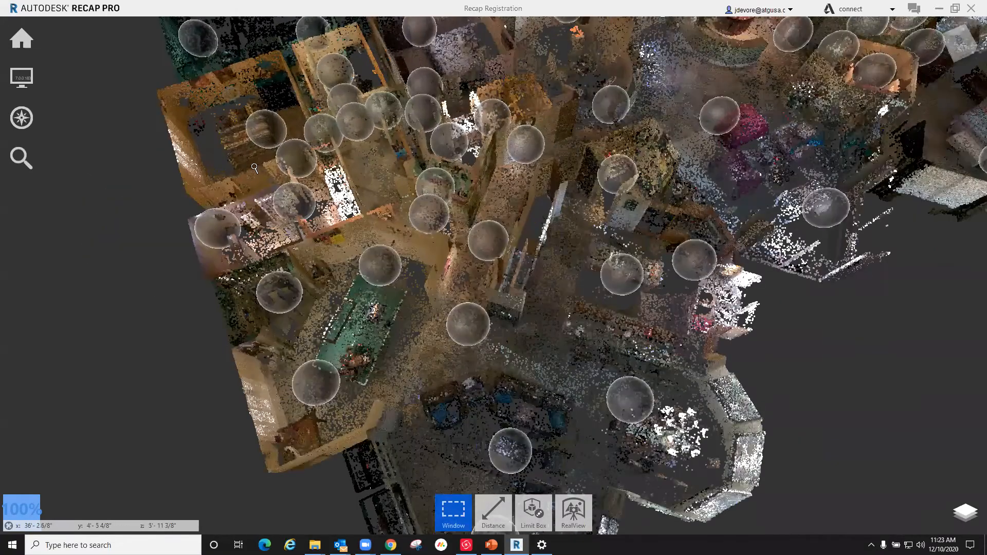
{"action": "scroll", "coordinate": [254, 168], "scroll_direction": "up", "scroll_amount": 2}
{"action": "scroll", "coordinate": [227, 164], "scroll_direction": "up", "scroll_amount": 3}
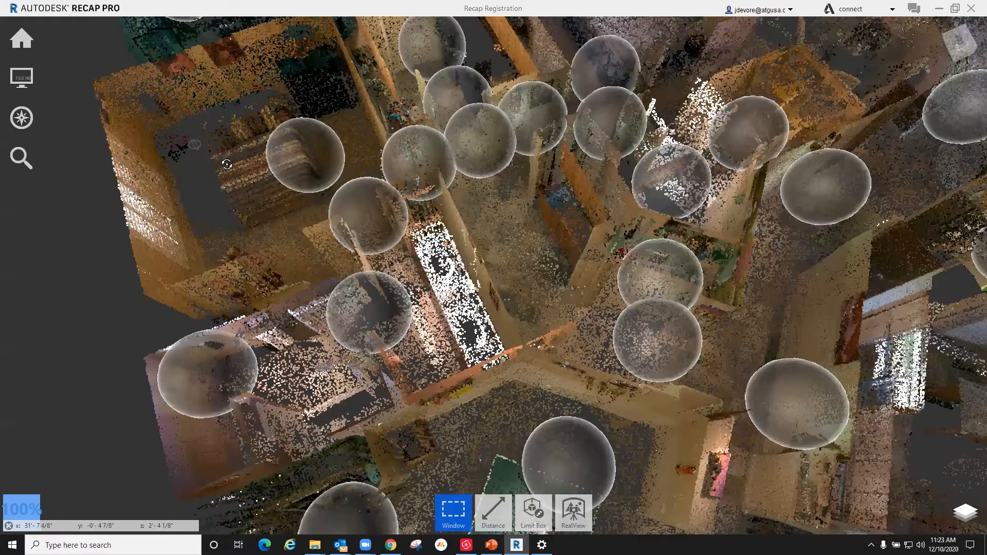
{"action": "middle_click_drag", "start_coordinate": [154, 164], "coordinate": [240, 206], "text": "shift"}
{"action": "scroll", "coordinate": [252, 206], "scroll_direction": "up", "scroll_amount": 3}
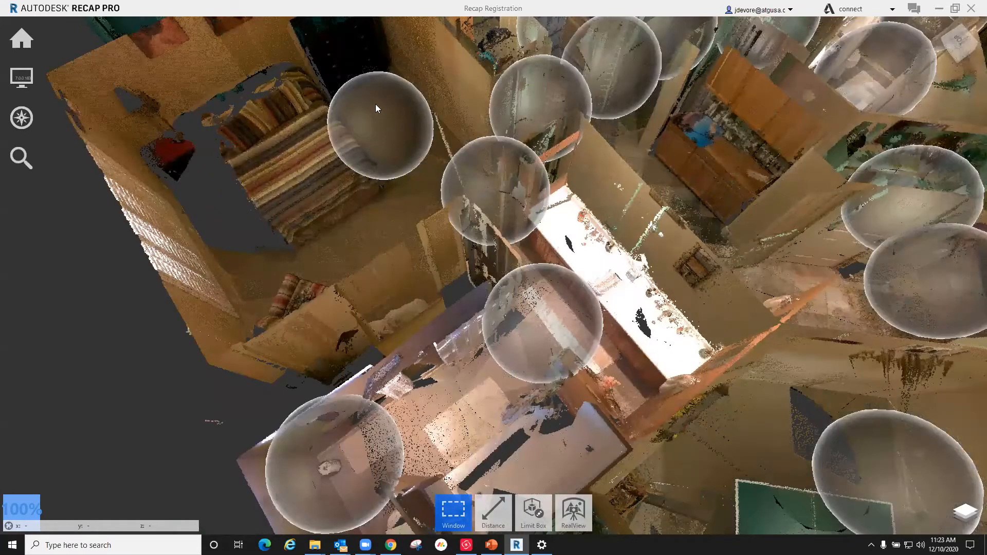
{"action": "middle_click_drag", "start_coordinate": [376, 104], "coordinate": [375, 105], "text": "shift"}
{"action": "mouse_move", "coordinate": [375, 105]}
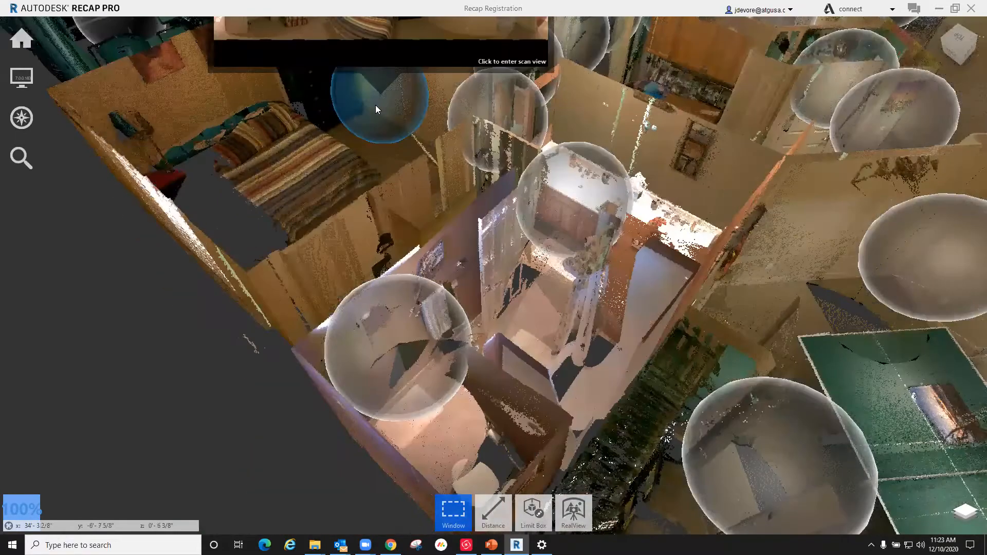
{"action": "left_click", "coordinate": [377, 154]}
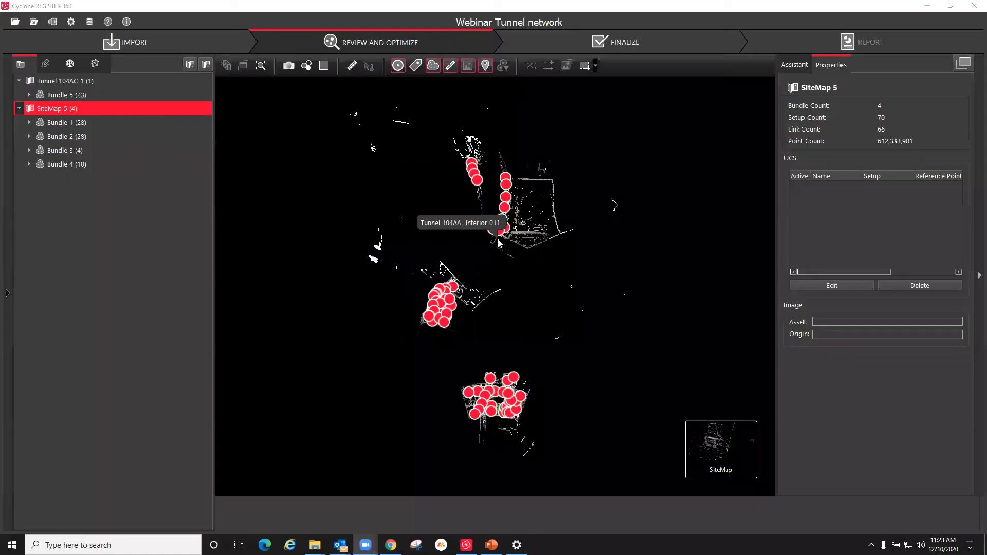
Step: Relaunch ReCap Pro and reopen the recent Recap Registration project
{"action": "left_click", "coordinate": [103, 545]}
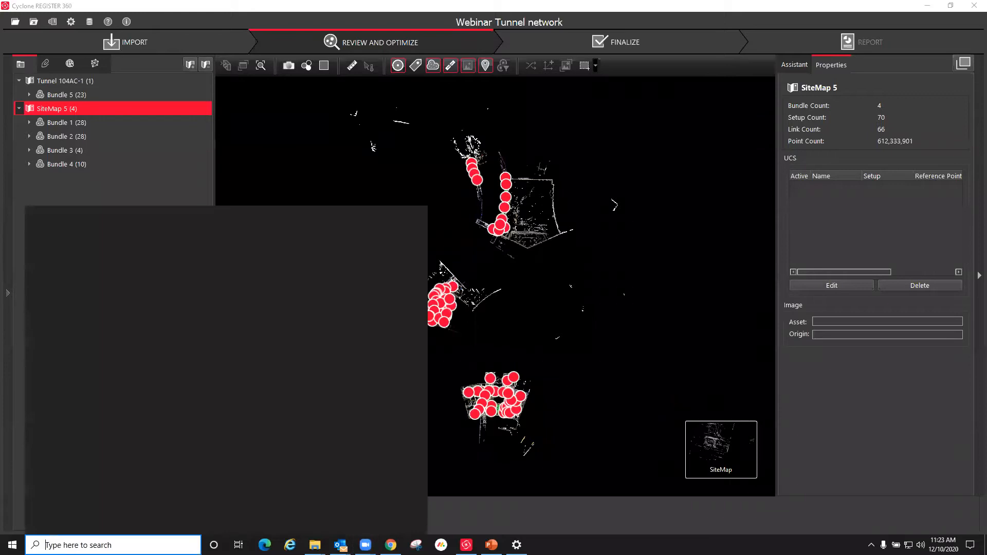
{"action": "type", "text": "rec"}
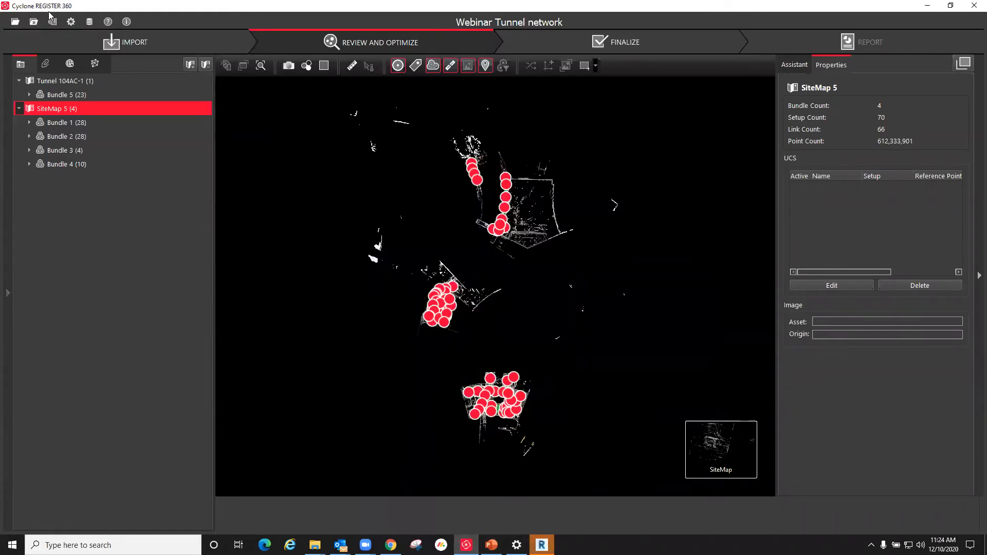
{"action": "scroll", "coordinate": [502, 231], "scroll_direction": "down", "scroll_amount": 3}
{"action": "scroll", "coordinate": [491, 186], "scroll_direction": "up", "scroll_amount": 3}
{"action": "scroll", "coordinate": [499, 245], "scroll_direction": "up", "scroll_amount": 5}
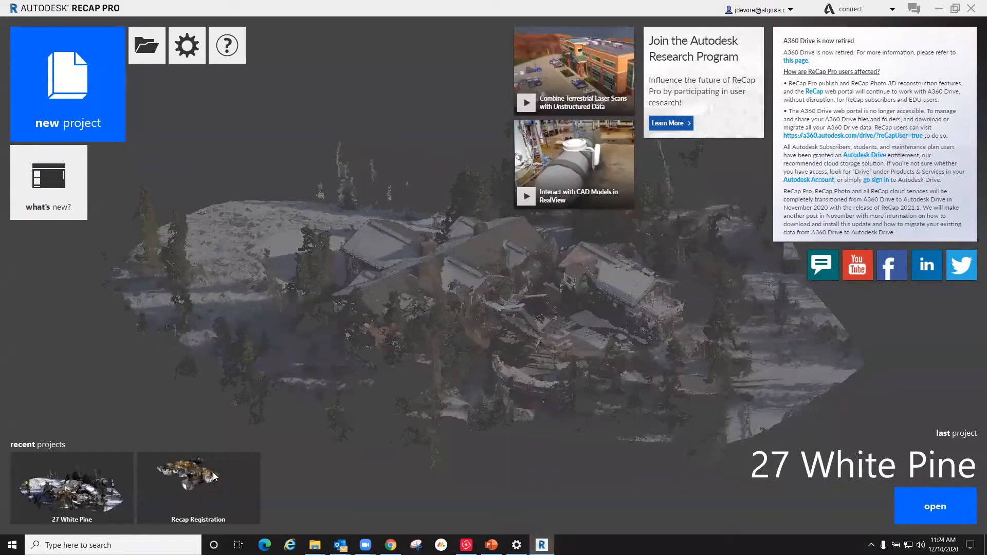
{"action": "left_click", "coordinate": [193, 491]}
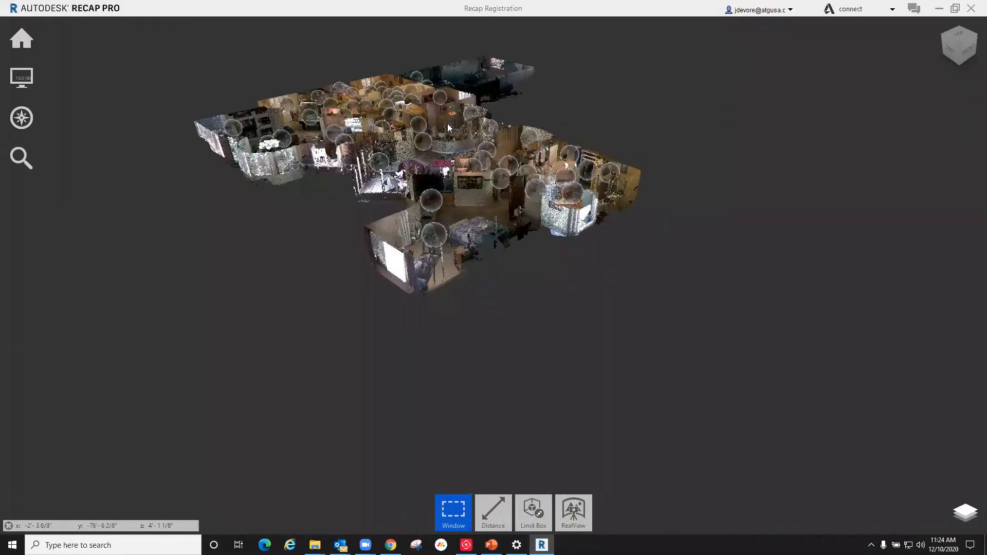
Step: Inspect the bedroom with the striped bed up close in the reopened point cloud, checking how its walls and furniture line up
{"action": "scroll", "coordinate": [368, 21], "scroll_direction": "up", "scroll_amount": 4}
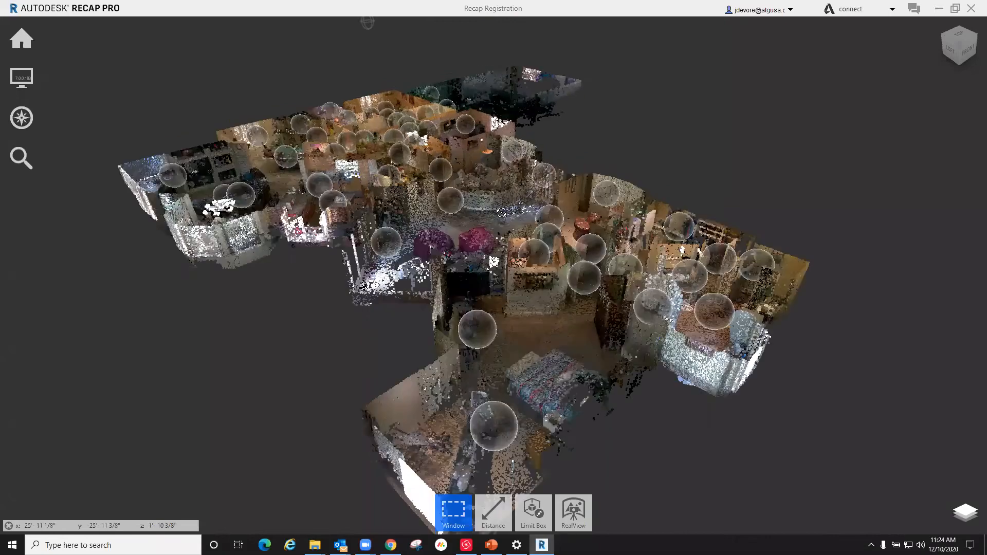
{"action": "scroll", "coordinate": [501, 213], "scroll_direction": "up", "scroll_amount": 3}
{"action": "middle_click_drag", "start_coordinate": [239, 144], "coordinate": [563, 250], "text": "shift"}
{"action": "scroll", "coordinate": [389, 86], "scroll_direction": "up", "scroll_amount": 2}
{"action": "middle_click_drag", "start_coordinate": [394, 111], "coordinate": [269, 213], "text": "shift"}
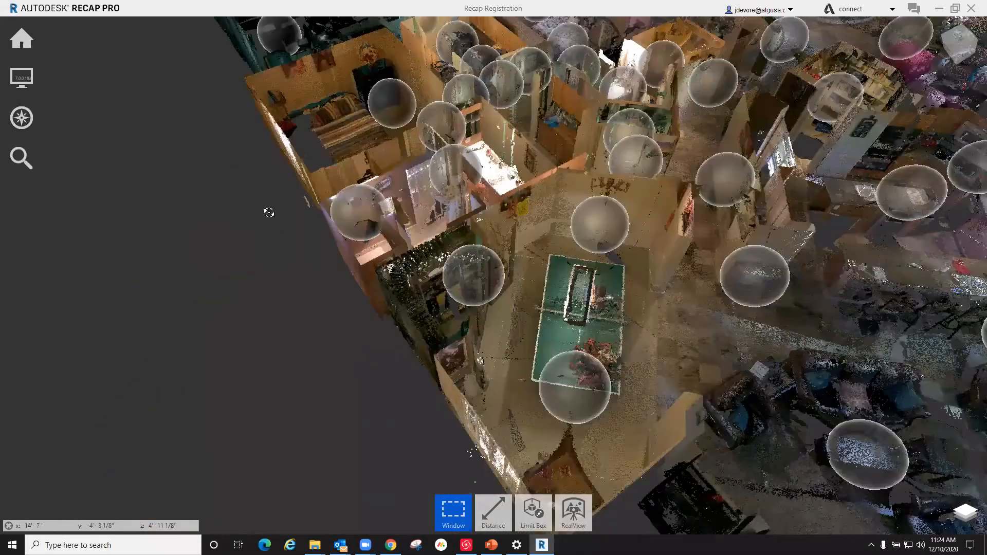
{"action": "scroll", "coordinate": [242, 212], "scroll_direction": "up", "scroll_amount": 4}
{"action": "scroll", "coordinate": [262, 211], "scroll_direction": "down", "scroll_amount": 2}
{"action": "scroll", "coordinate": [101, 187], "scroll_direction": "up", "scroll_amount": 5}
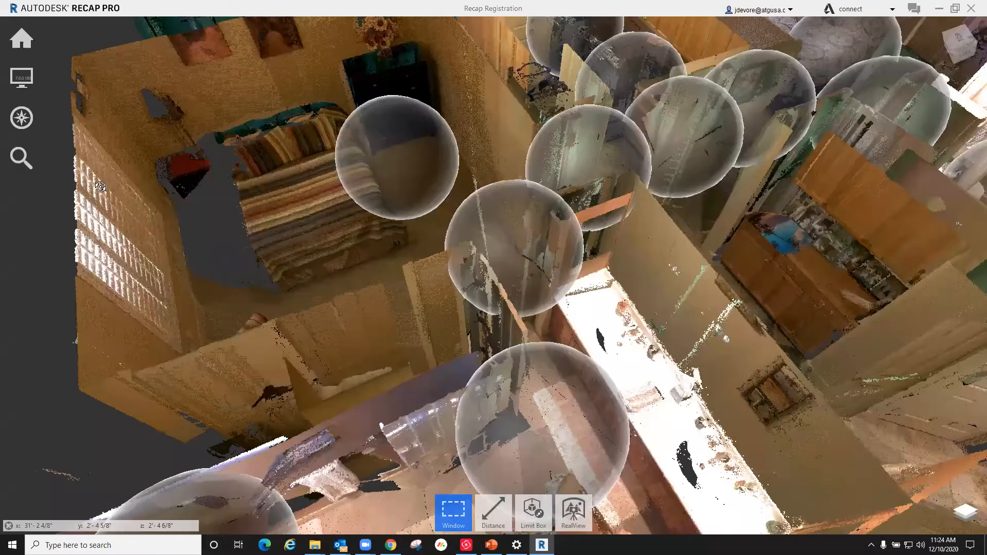
{"action": "scroll", "coordinate": [112, 193], "scroll_direction": "down", "scroll_amount": 3}
{"action": "middle_click_drag", "start_coordinate": [463, 187], "coordinate": [458, 186], "text": "shift"}
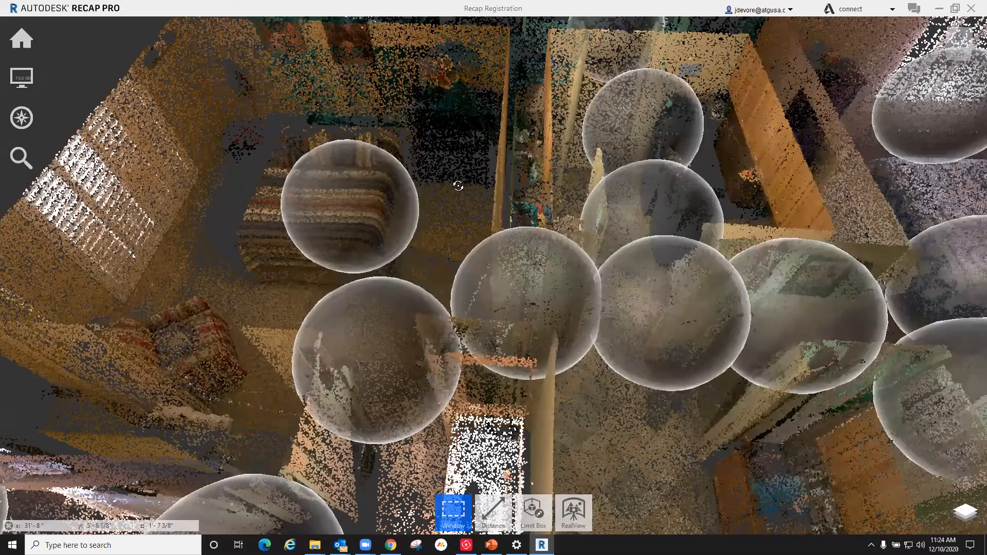
{"action": "scroll", "coordinate": [427, 172], "scroll_direction": "up", "scroll_amount": 3}
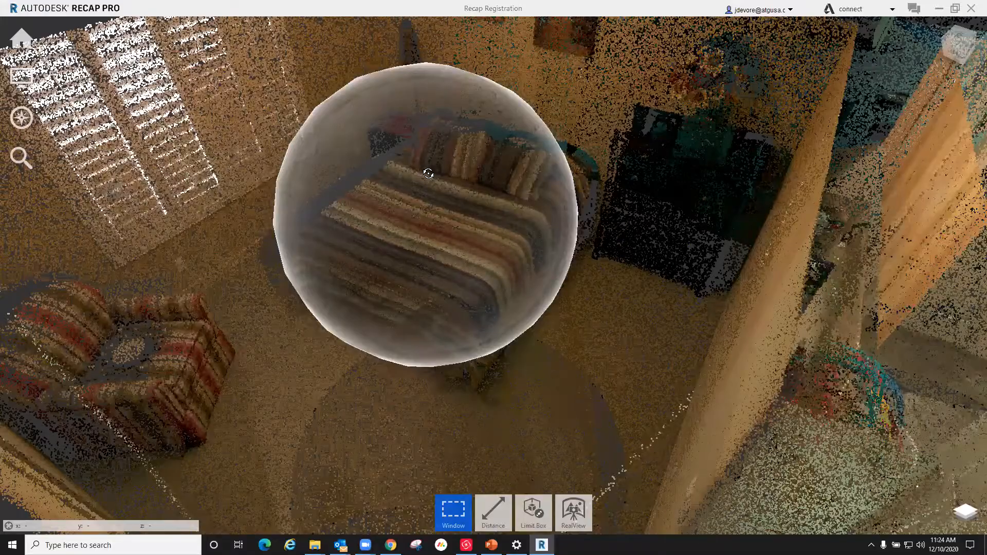
{"action": "scroll", "coordinate": [387, 190], "scroll_direction": "down", "scroll_amount": 3}
{"action": "mouse_move", "coordinate": [464, 212]}
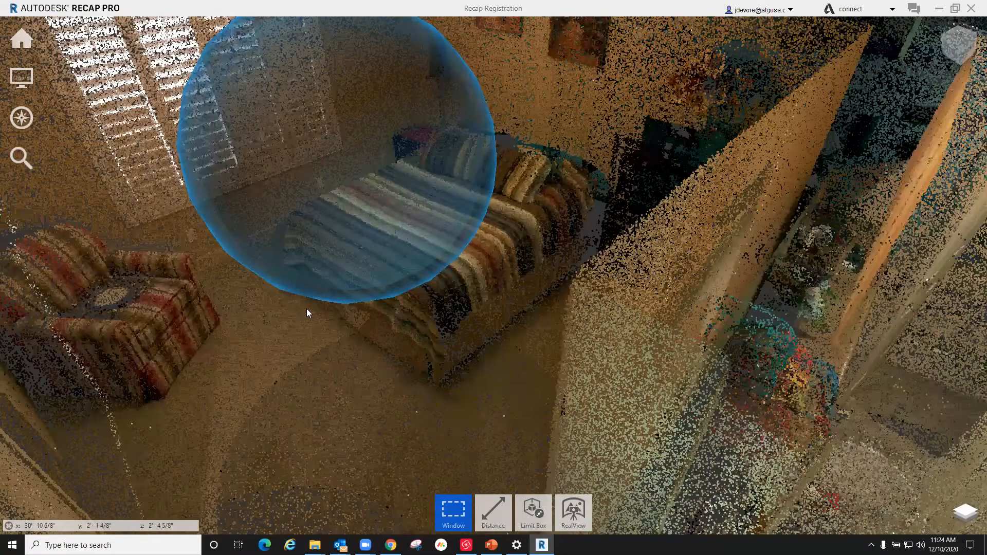
Step: Examine the alignment of the bedroom with the garage, hallway, bathroom and remaining rooms from several angles
{"action": "right_click_drag", "start_coordinate": [306, 308], "coordinate": [153, 258]}
{"action": "scroll", "coordinate": [258, 236], "scroll_direction": "up", "scroll_amount": 2}
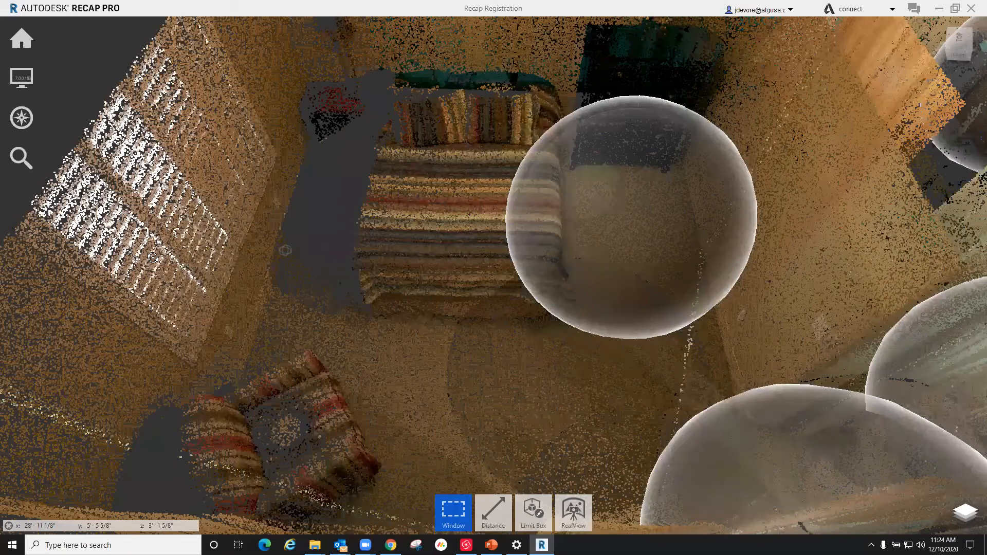
{"action": "right_click_drag", "start_coordinate": [345, 207], "coordinate": [178, 149]}
{"action": "scroll", "coordinate": [410, 130], "scroll_direction": "down", "scroll_amount": 5}
{"action": "right_click_drag", "start_coordinate": [340, 215], "coordinate": [288, 190]}
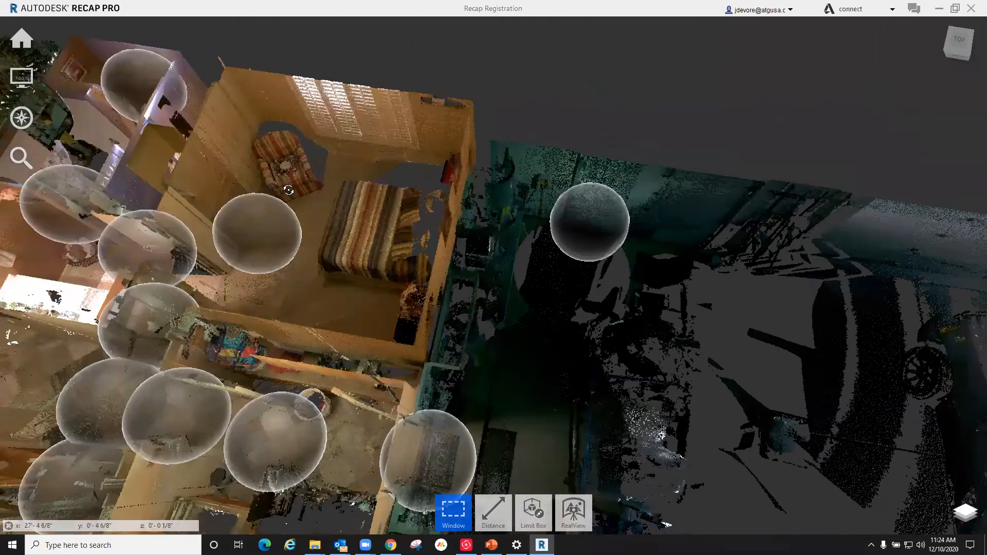
{"action": "right_click_drag", "start_coordinate": [383, 190], "coordinate": [457, 183]}
{"action": "right_click_drag", "start_coordinate": [524, 159], "coordinate": [423, 233]}
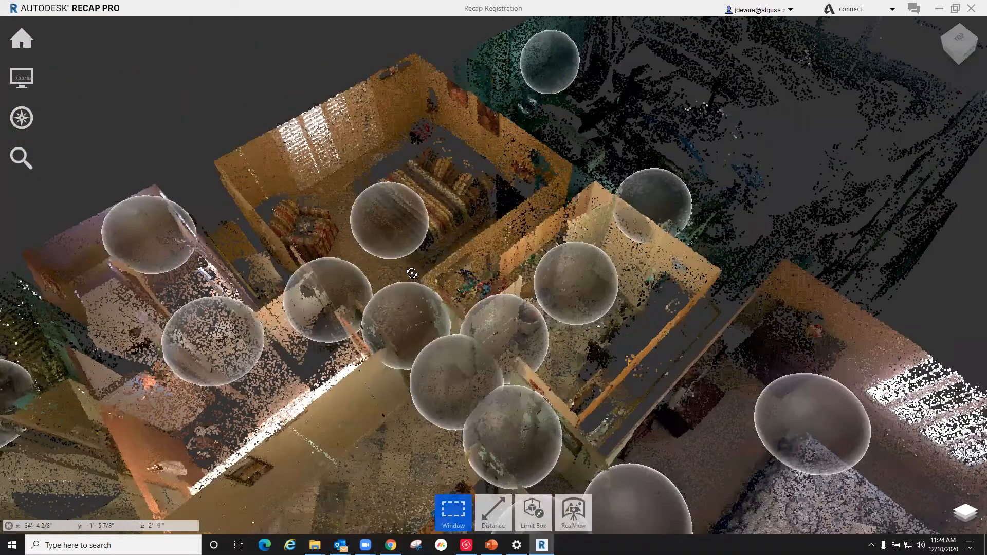
{"action": "right_click_drag", "start_coordinate": [412, 273], "coordinate": [466, 318]}
{"action": "scroll", "coordinate": [466, 318], "scroll_direction": "down", "scroll_amount": 3}
{"action": "right_click_drag", "start_coordinate": [314, 288], "coordinate": [266, 274]}
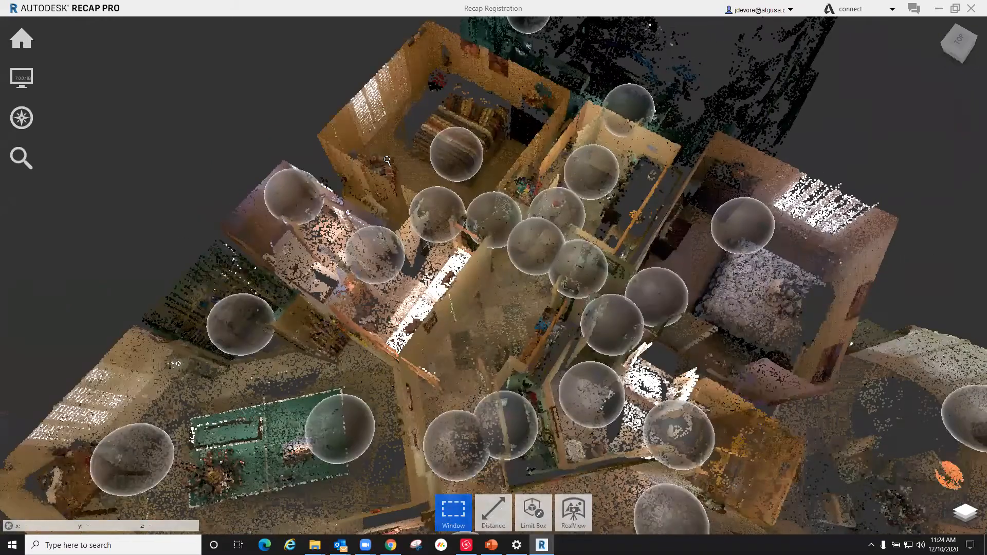
{"action": "right_click_drag", "start_coordinate": [413, 226], "coordinate": [257, 270]}
{"action": "scroll", "coordinate": [257, 270], "scroll_direction": "down", "scroll_amount": 3}
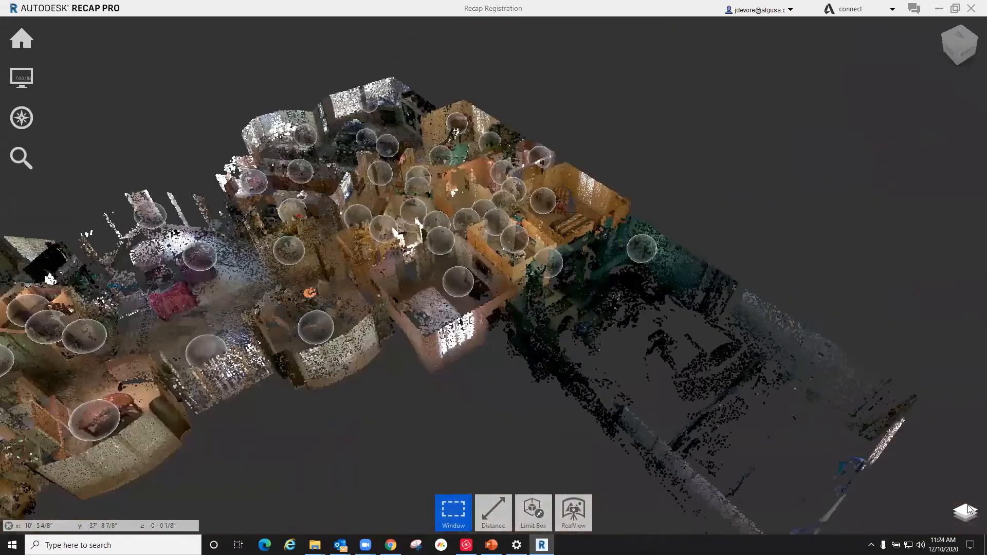
Step: Expand the scan locations and enter the panoramic view of scan Holetz 1
{"action": "mouse_move", "coordinate": [965, 512]}
{"action": "left_click", "coordinate": [843, 136]}
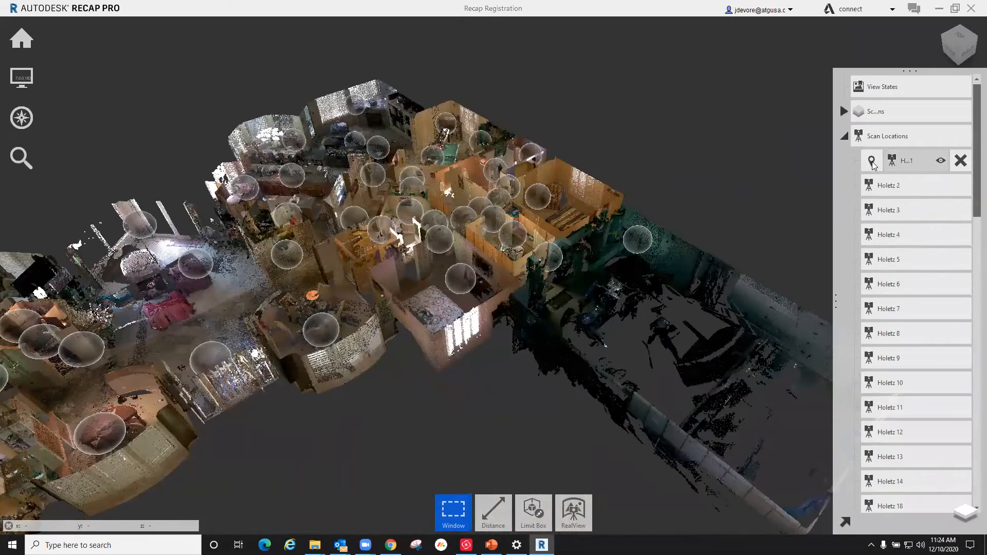
{"action": "left_click", "coordinate": [873, 163]}
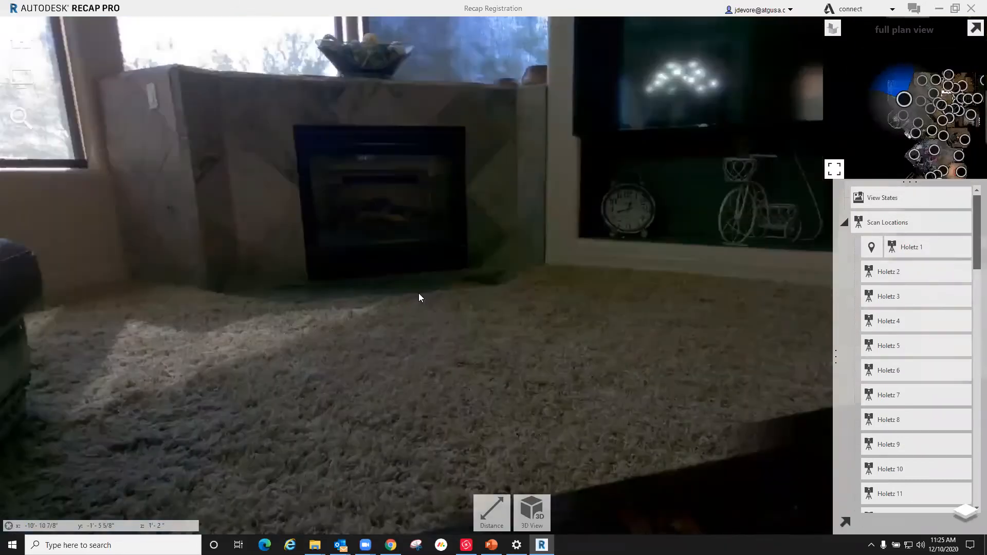
Step: Look around the living room from inside scan Holetz 1, examining the sofas, the armchair and the rooms beyond
{"action": "left_click_drag", "start_coordinate": [419, 294], "coordinate": [630, 226]}
{"action": "mouse_move", "coordinate": [79, 181]}
{"action": "left_mouse_down"}
{"action": "mouse_move", "coordinate": [481, 216]}
{"action": "mouse_move", "coordinate": [518, 238]}
{"action": "left_mouse_up"}
{"action": "left_click_drag", "start_coordinate": [85, 231], "coordinate": [740, 282]}
{"action": "mouse_move", "coordinate": [247, 215]}
{"action": "left_mouse_down"}
{"action": "mouse_move", "coordinate": [330, 264]}
{"action": "mouse_move", "coordinate": [632, 314]}
{"action": "left_mouse_up"}
{"action": "mouse_move", "coordinate": [258, 359]}
{"action": "left_mouse_down"}
{"action": "mouse_move", "coordinate": [550, 408]}
{"action": "mouse_move", "coordinate": [710, 380]}
{"action": "left_mouse_up"}
{"action": "mouse_move", "coordinate": [363, 312]}
{"action": "left_mouse_down"}
{"action": "mouse_move", "coordinate": [684, 367]}
{"action": "mouse_move", "coordinate": [766, 360]}
{"action": "left_mouse_up"}
{"action": "mouse_move", "coordinate": [93, 237]}
{"action": "left_mouse_down"}
{"action": "mouse_move", "coordinate": [348, 241]}
{"action": "mouse_move", "coordinate": [455, 206]}
{"action": "left_mouse_up"}
{"action": "mouse_move", "coordinate": [154, 260]}
{"action": "left_mouse_down"}
{"action": "mouse_move", "coordinate": [348, 314]}
{"action": "mouse_move", "coordinate": [727, 161]}
{"action": "mouse_move", "coordinate": [733, 105]}
{"action": "left_mouse_up"}
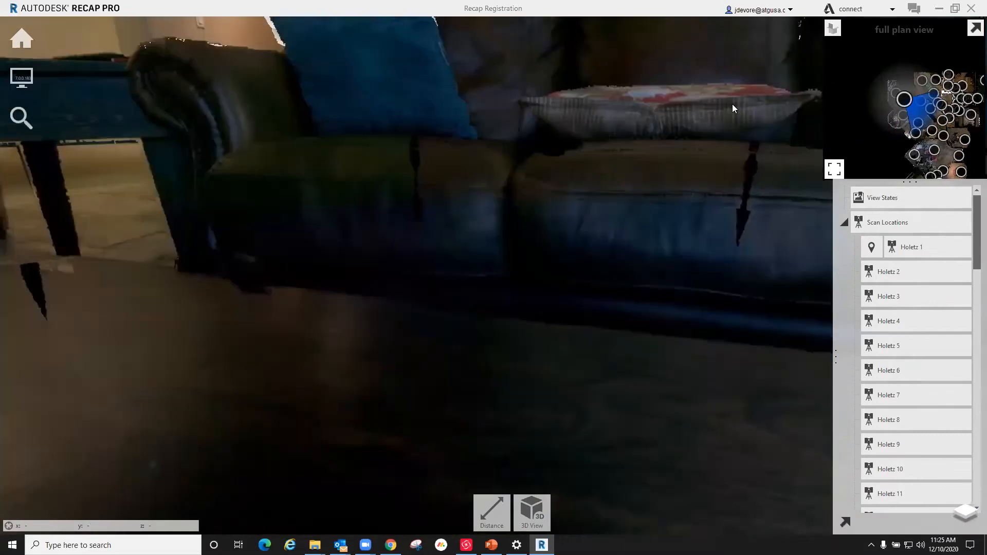
{"action": "left_click_drag", "start_coordinate": [437, 463], "coordinate": [809, 392]}
{"action": "left_click_drag", "start_coordinate": [355, 57], "coordinate": [483, 329]}
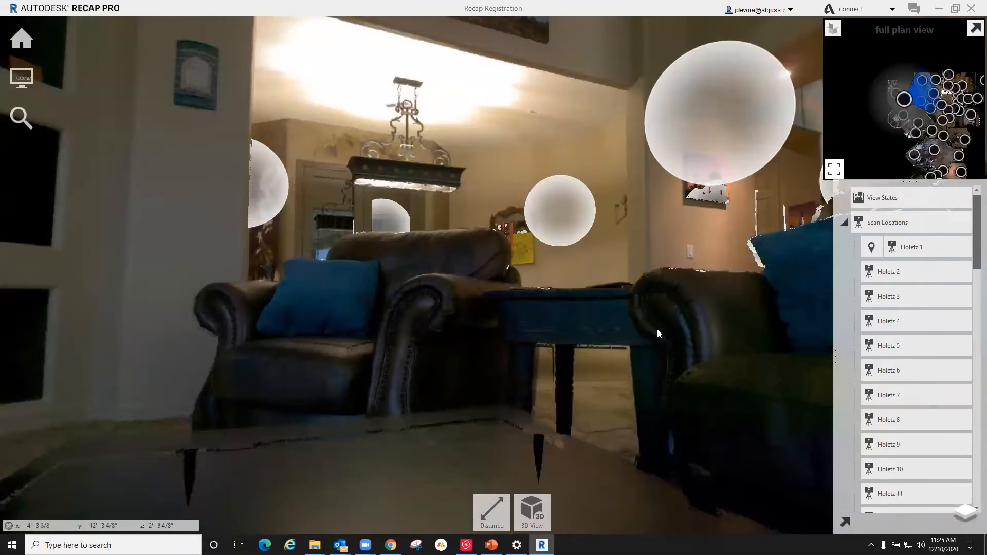
Step: Return to the 3D view and examine the whole house point cloud from outside
{"action": "left_click", "coordinate": [533, 513]}
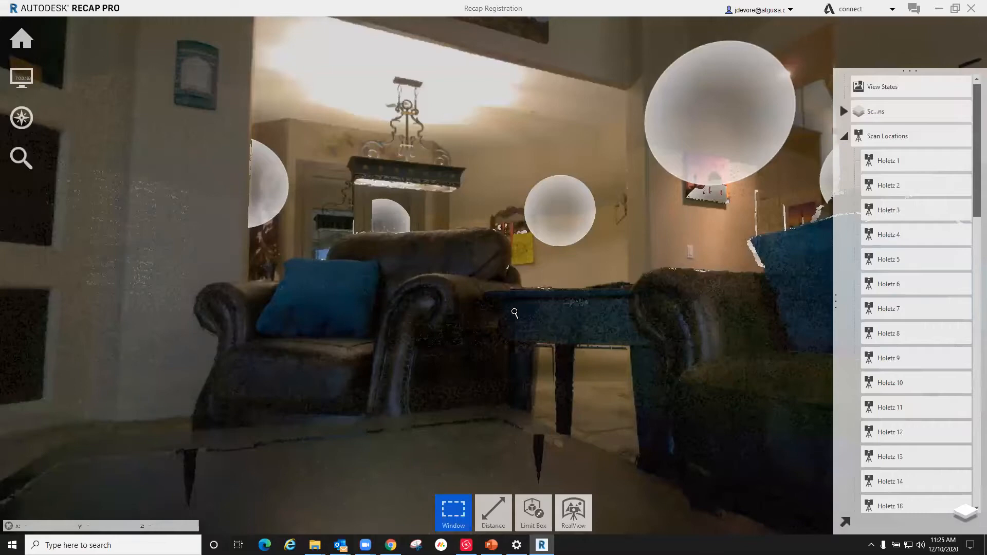
{"action": "scroll", "coordinate": [530, 330], "scroll_direction": "down", "scroll_amount": 3}
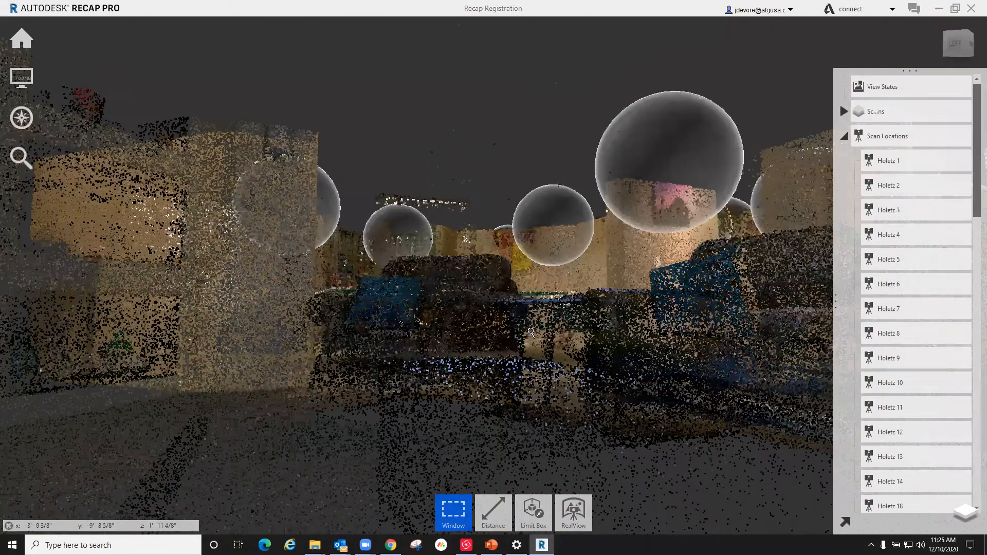
{"action": "left_click_drag", "start_coordinate": [531, 333], "coordinate": [545, 355]}
{"action": "scroll", "coordinate": [566, 352], "scroll_direction": "down", "scroll_amount": 8}
{"action": "middle_click_drag", "start_coordinate": [604, 330], "coordinate": [377, 318], "text": "shift"}
{"action": "scroll", "coordinate": [504, 339], "scroll_direction": "up", "scroll_amount": 5}
{"action": "scroll", "coordinate": [538, 246], "scroll_direction": "down", "scroll_amount": 3}
{"action": "scroll", "coordinate": [367, 330], "scroll_direction": "down", "scroll_amount": 3}
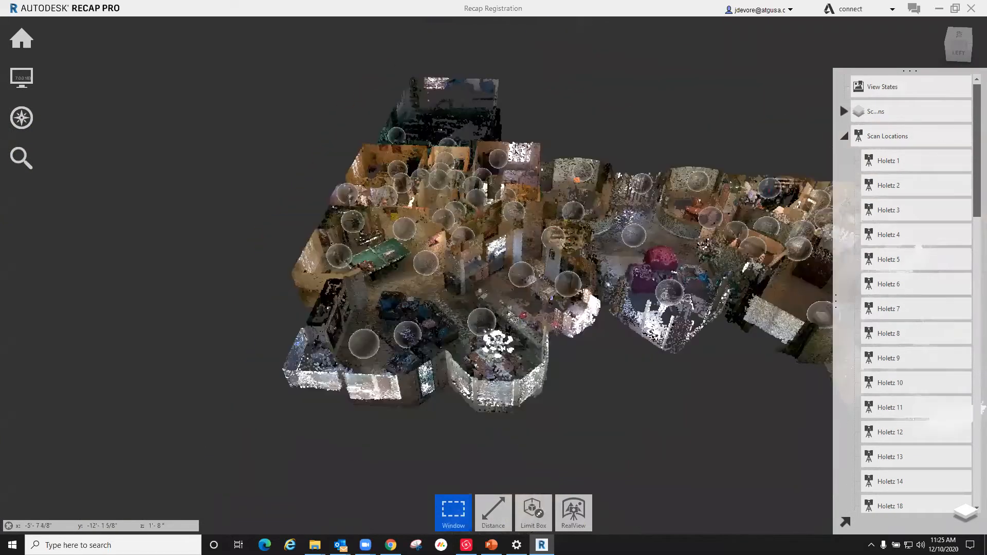
Step: Remove the limit box clipping to show the house with its ceilings, and view the exterior from the side
{"action": "mouse_move", "coordinate": [534, 516]}
{"action": "left_click", "coordinate": [534, 387]}
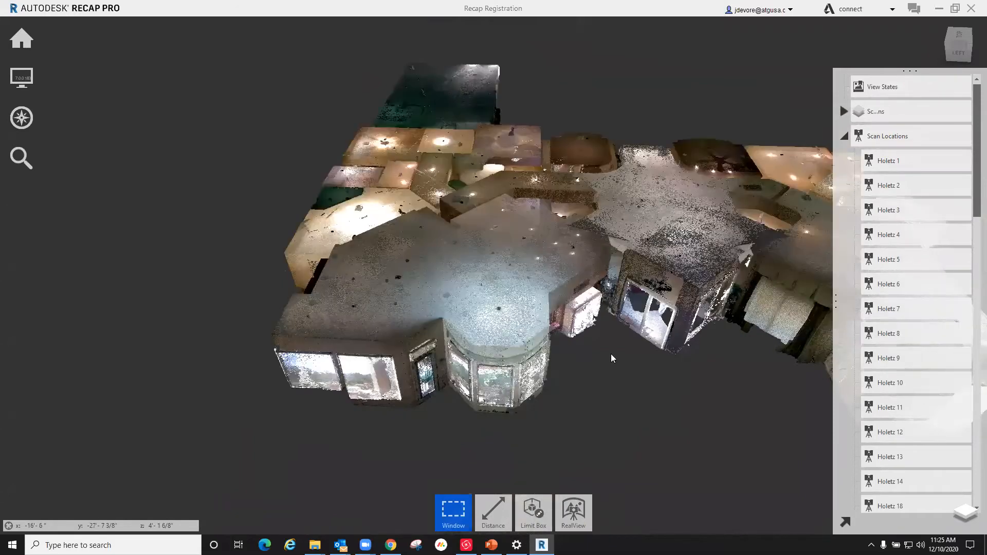
{"action": "middle_click_drag", "start_coordinate": [536, 323], "coordinate": [548, 244], "text": "shift"}
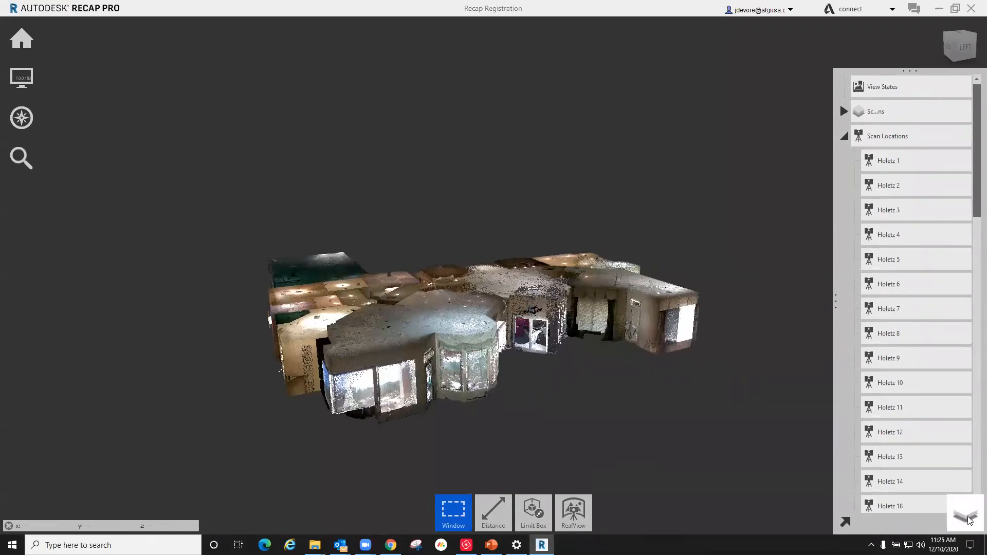
Step: Review the scan regions and browse through the scan locations of the project
{"action": "left_click", "coordinate": [970, 521]}
{"action": "left_click", "coordinate": [969, 521]}
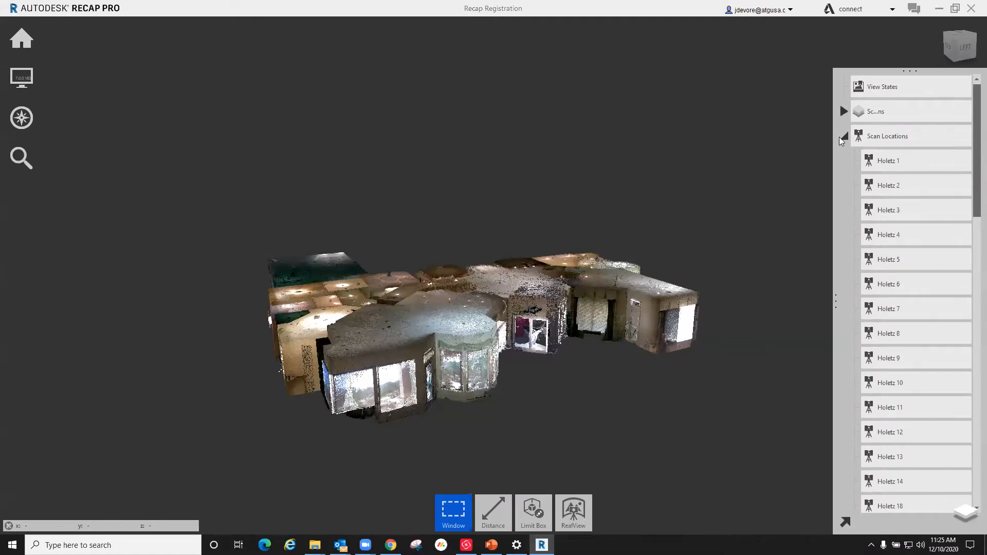
{"action": "left_click", "coordinate": [844, 136]}
{"action": "left_click", "coordinate": [843, 111]}
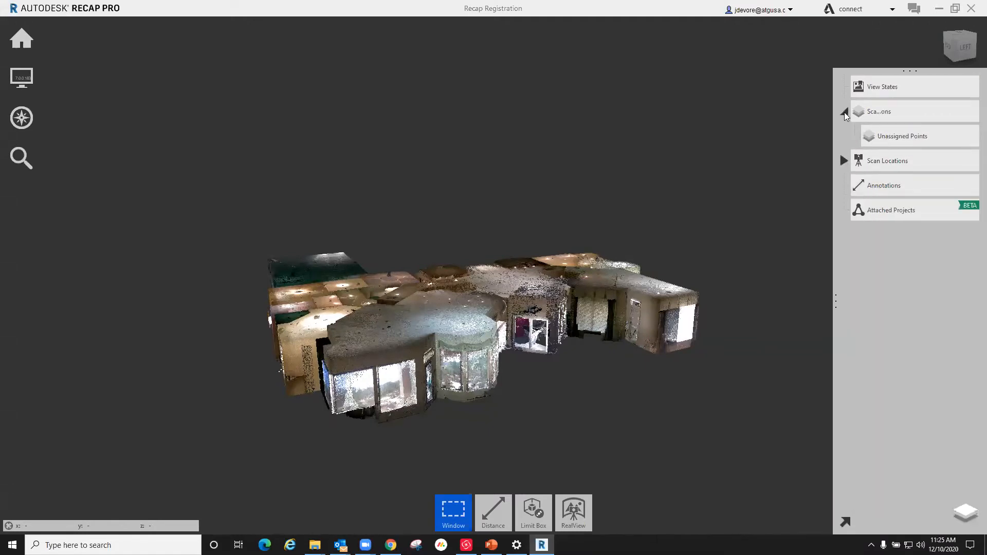
{"action": "left_click", "coordinate": [844, 160]}
{"action": "scroll", "coordinate": [901, 239], "scroll_direction": "down", "scroll_amount": 1}
{"action": "scroll", "coordinate": [901, 240], "scroll_direction": "down", "scroll_amount": 6}
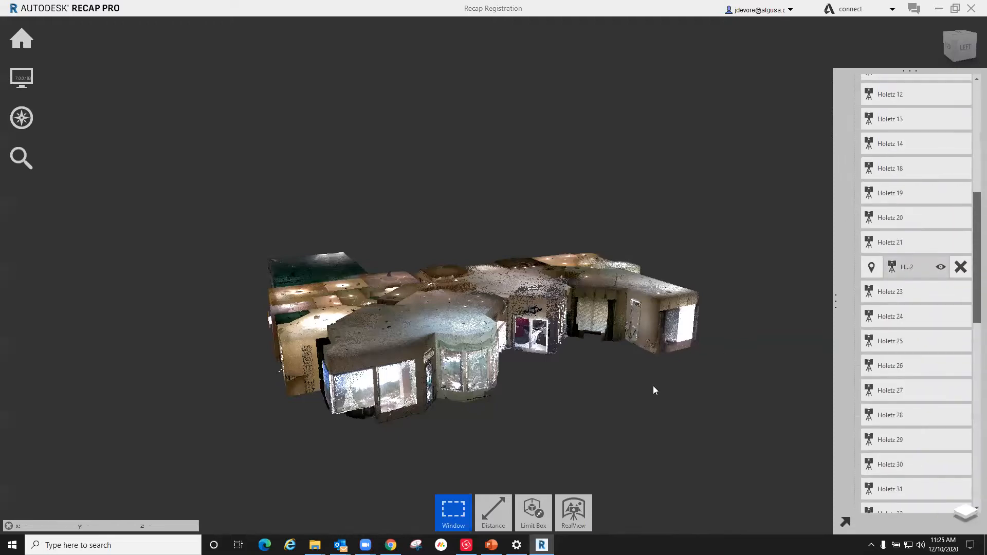
Step: Try a window selection on the points of the room at the far end of the house, and clear it
{"action": "mouse_move", "coordinate": [486, 520]}
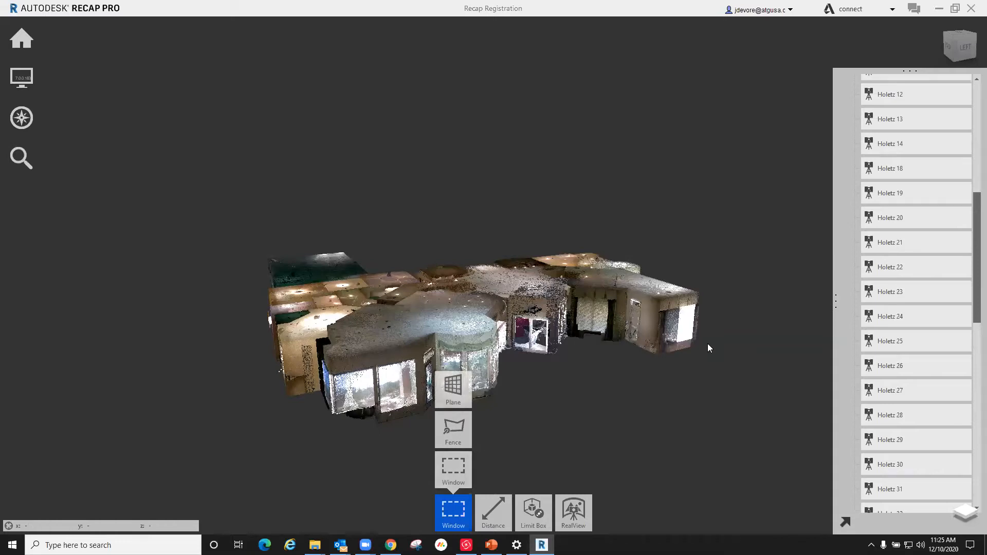
{"action": "left_click_drag", "start_coordinate": [639, 231], "coordinate": [749, 395]}
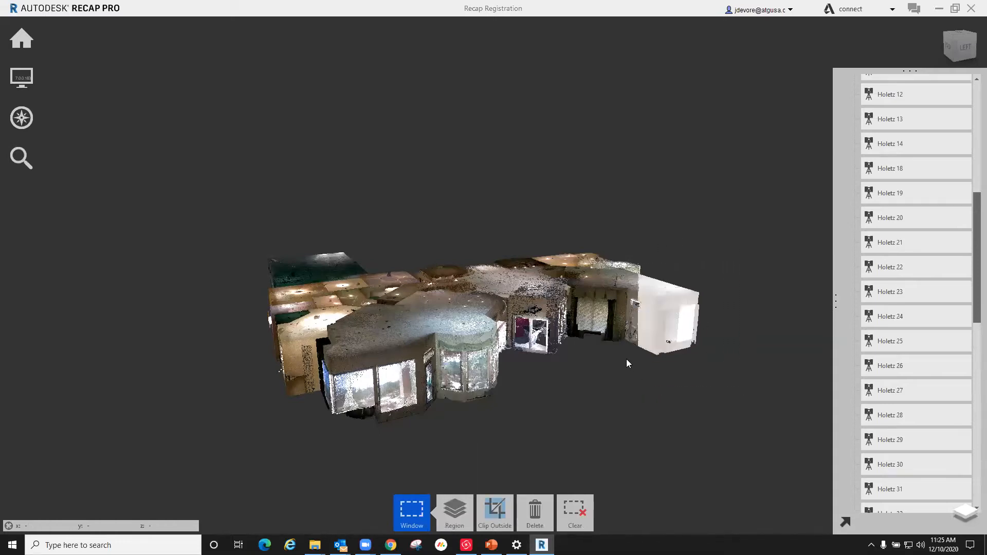
{"action": "middle_click_drag", "start_coordinate": [678, 316], "coordinate": [517, 499], "text": "shift"}
{"action": "mouse_move", "coordinate": [454, 517]}
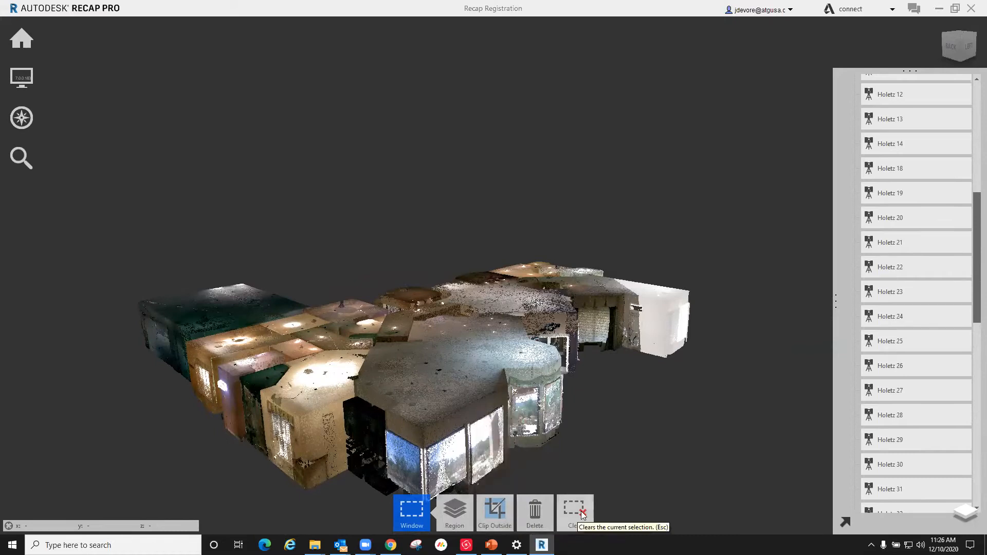
{"action": "left_click", "coordinate": [703, 359]}
{"action": "middle_click_drag", "start_coordinate": [704, 332], "coordinate": [542, 411], "text": "shift"}
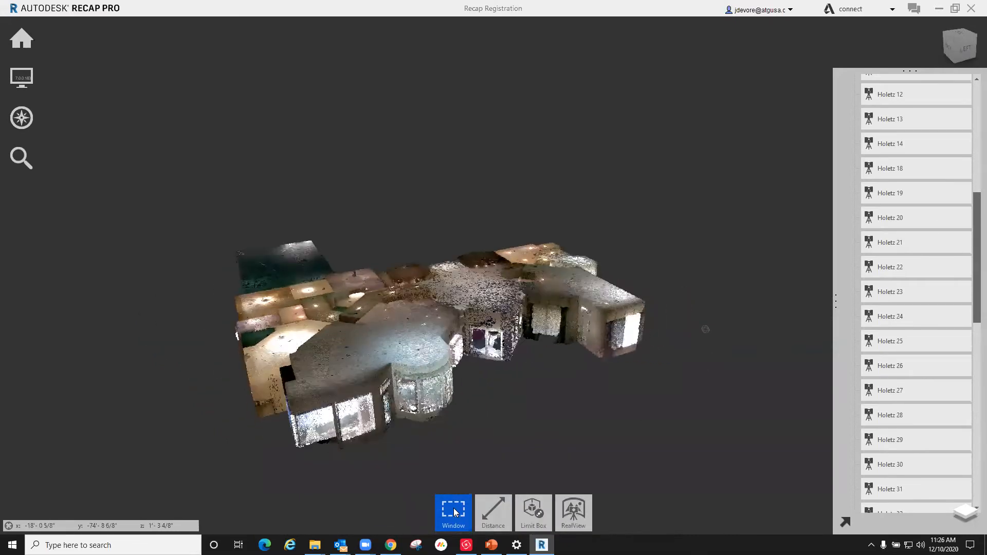
Step: Try a fence selection around the far wing of the house, and cancel it
{"action": "mouse_move", "coordinate": [454, 508]}
{"action": "left_click", "coordinate": [457, 428]}
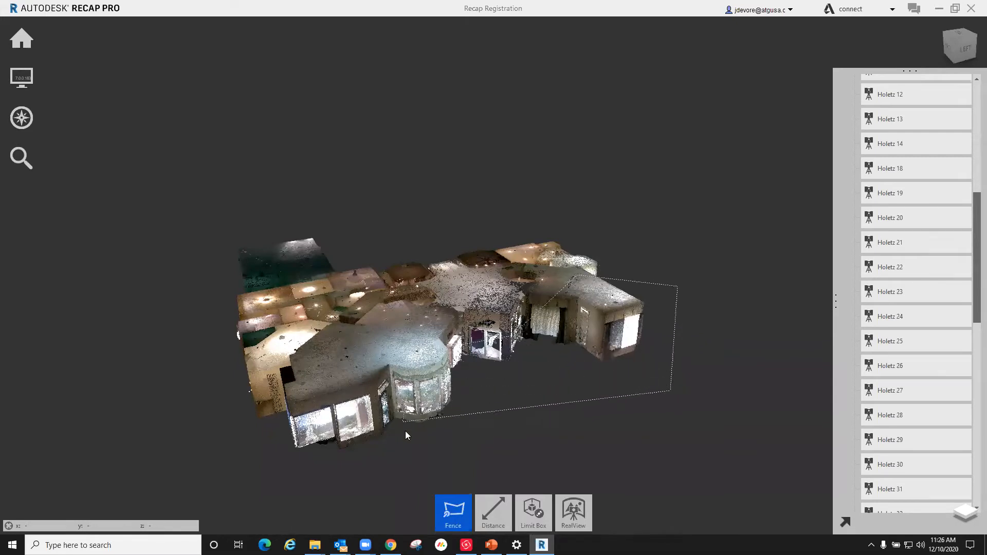
{"action": "left_click", "coordinate": [499, 463]}
{"action": "key", "text": "Return"}
{"action": "middle_click_drag", "start_coordinate": [495, 360], "coordinate": [562, 400], "text": "shift"}
{"action": "key", "text": "Escape"}
Step: Browse the project's view states, regions and scan locations, and view the house from above
{"action": "scroll", "coordinate": [916, 247], "scroll_direction": "up", "scroll_amount": 3}
{"action": "scroll", "coordinate": [908, 202], "scroll_direction": "up", "scroll_amount": 5}
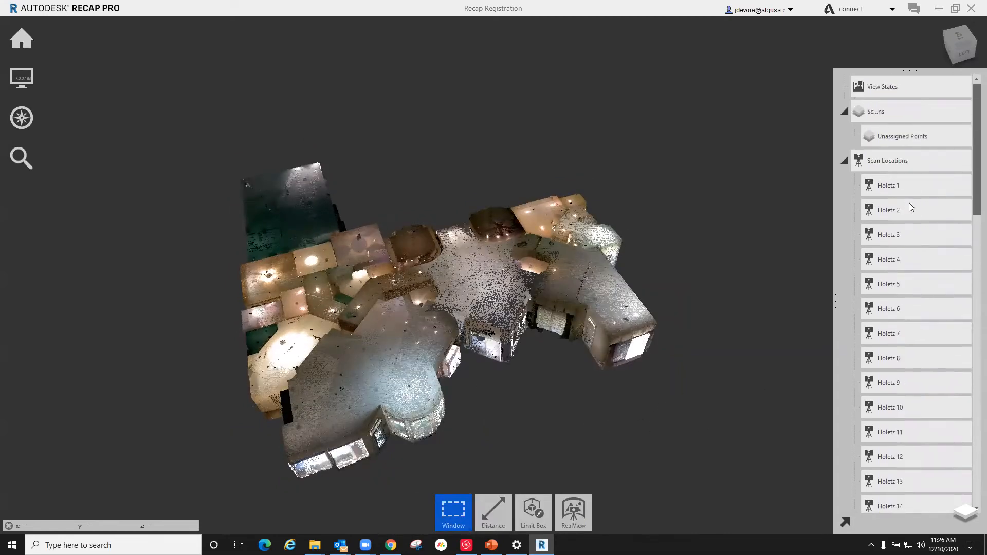
{"action": "scroll", "coordinate": [904, 430], "scroll_direction": "down", "scroll_amount": 10}
{"action": "scroll", "coordinate": [903, 426], "scroll_direction": "down", "scroll_amount": 5}
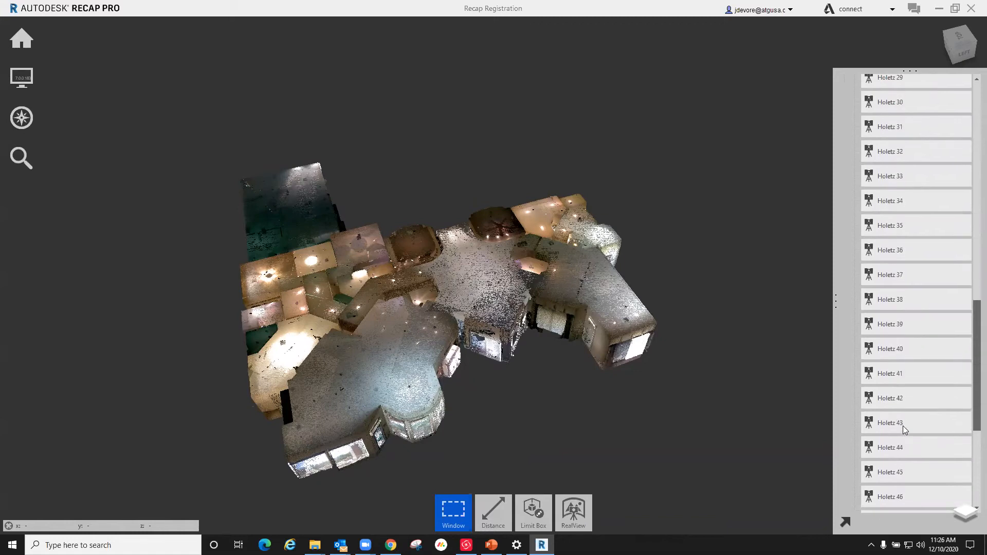
{"action": "left_click_drag", "start_coordinate": [460, 399], "coordinate": [449, 371]}
{"action": "right_click_drag", "start_coordinate": [449, 371], "coordinate": [751, 411]}
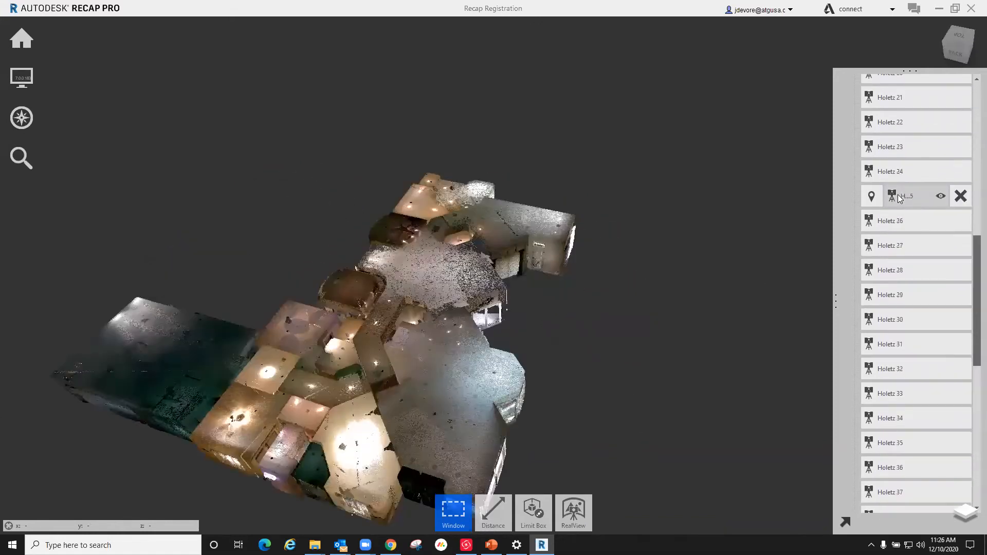
{"action": "scroll", "coordinate": [909, 196], "scroll_direction": "up", "scroll_amount": 15}
Step: Save two view states of the house with its ceilings, one from the large-windowed side and one from the dark green wing's side
{"action": "left_click_drag", "start_coordinate": [384, 427], "coordinate": [747, 159]}
{"action": "mouse_move", "coordinate": [921, 91]}
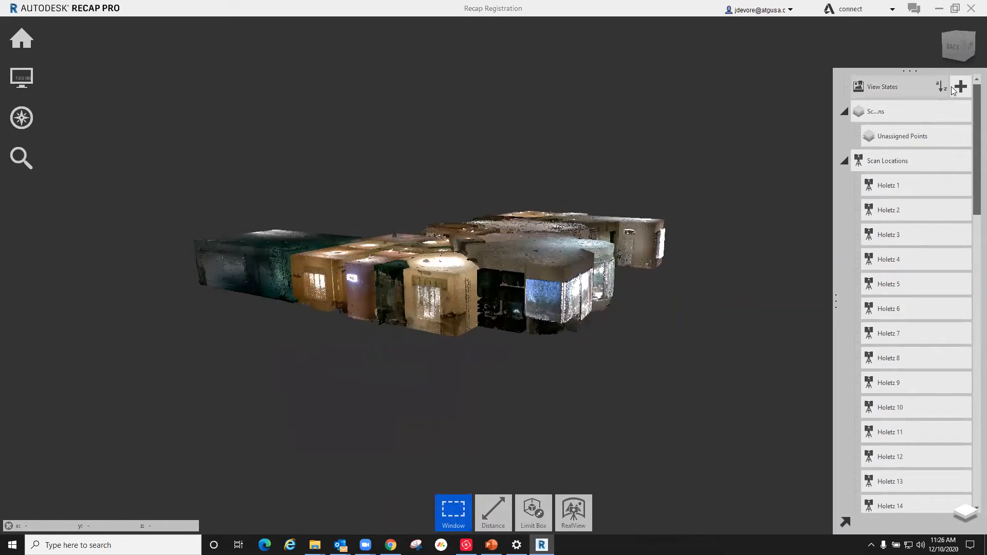
{"action": "middle_click_drag", "start_coordinate": [560, 312], "coordinate": [514, 355], "text": "shift"}
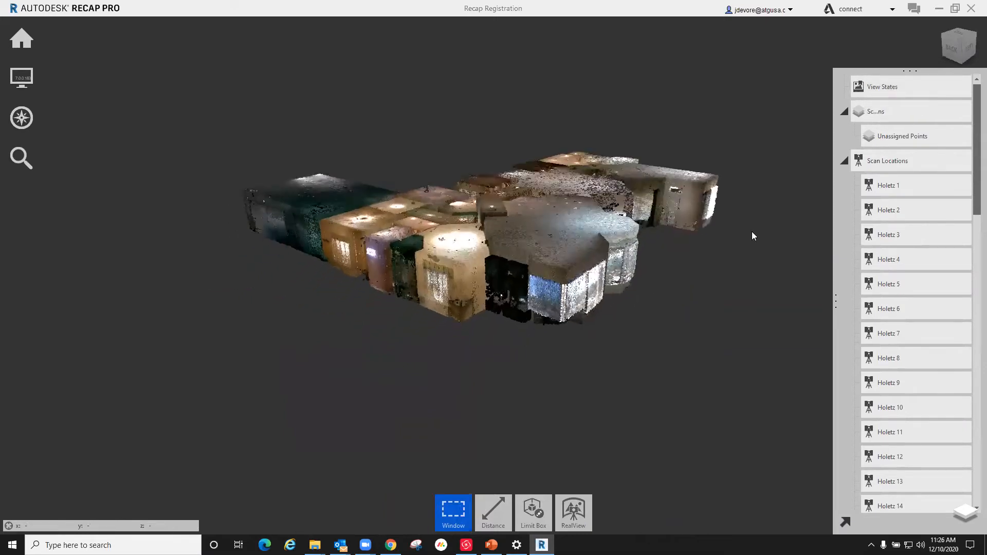
{"action": "left_click", "coordinate": [959, 87]}
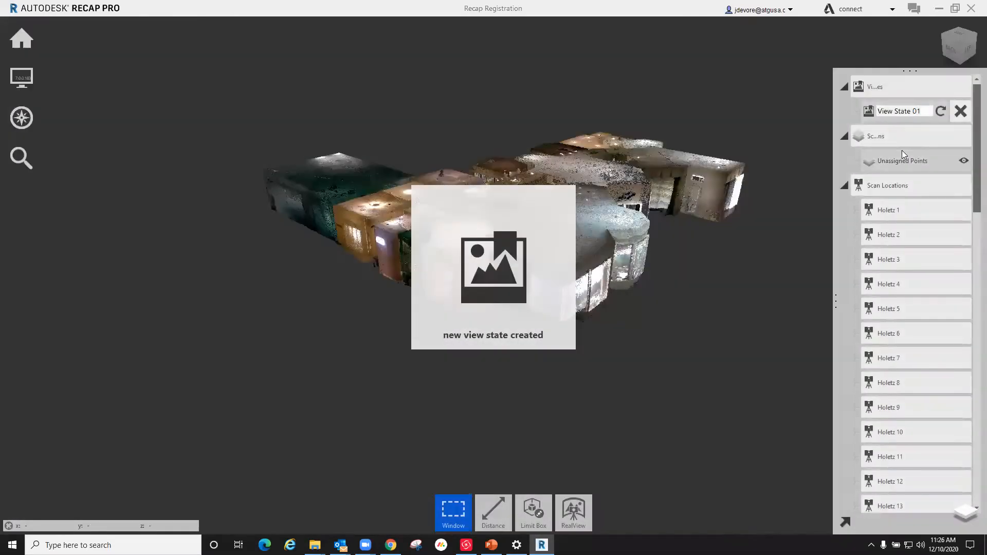
{"action": "key", "text": "Return"}
{"action": "mouse_move", "coordinate": [446, 222]}
{"action": "middle_mouse_down", "text": "shift"}
{"action": "mouse_move", "coordinate": [687, 172]}
{"action": "mouse_move", "coordinate": [716, 214]}
{"action": "mouse_move", "coordinate": [276, 190]}
{"action": "mouse_move", "coordinate": [271, 176]}
{"action": "mouse_move", "coordinate": [462, 229]}
{"action": "middle_mouse_up", "text": "shift"}
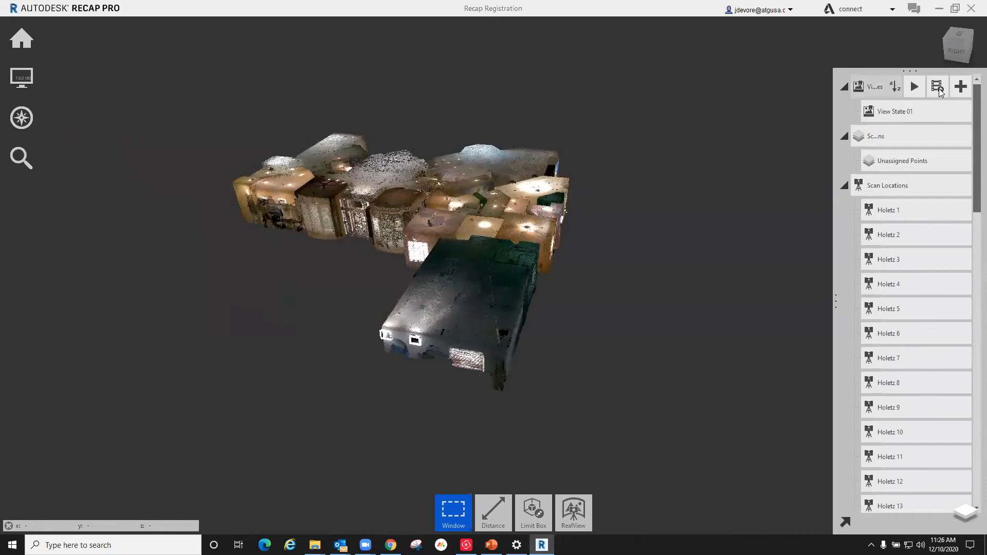
{"action": "left_click", "coordinate": [961, 87]}
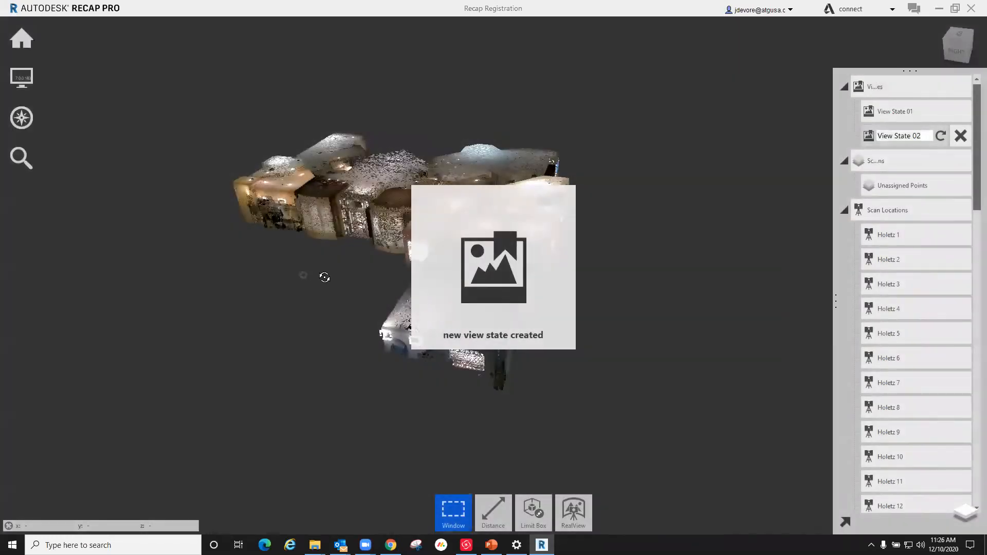
Step: Lower the top of the limit box to about 6'-11" to clip the ceilings off the house
{"action": "middle_click_drag", "start_coordinate": [324, 275], "coordinate": [521, 248], "text": "shift"}
{"action": "scroll", "coordinate": [201, 142], "scroll_direction": "up", "scroll_amount": 5}
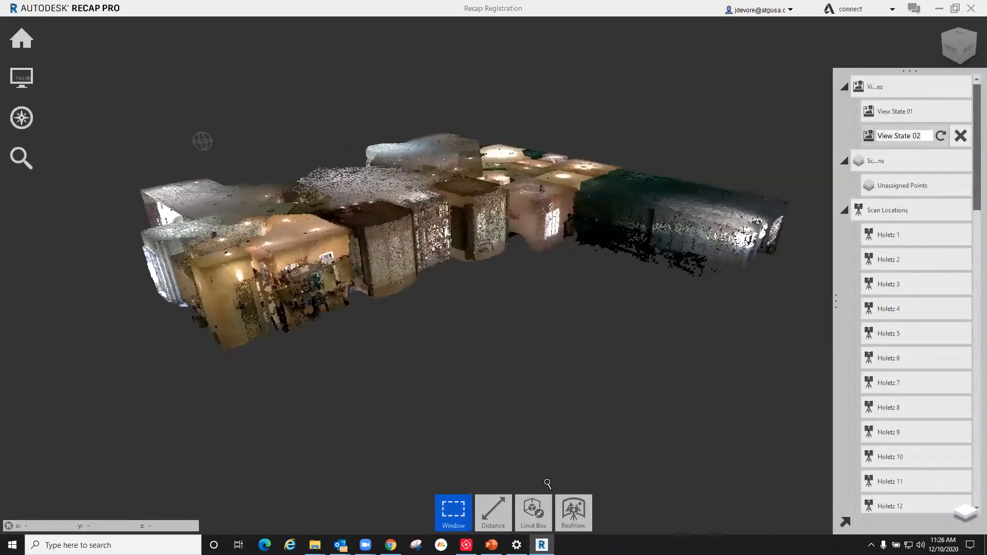
{"action": "mouse_move", "coordinate": [539, 525]}
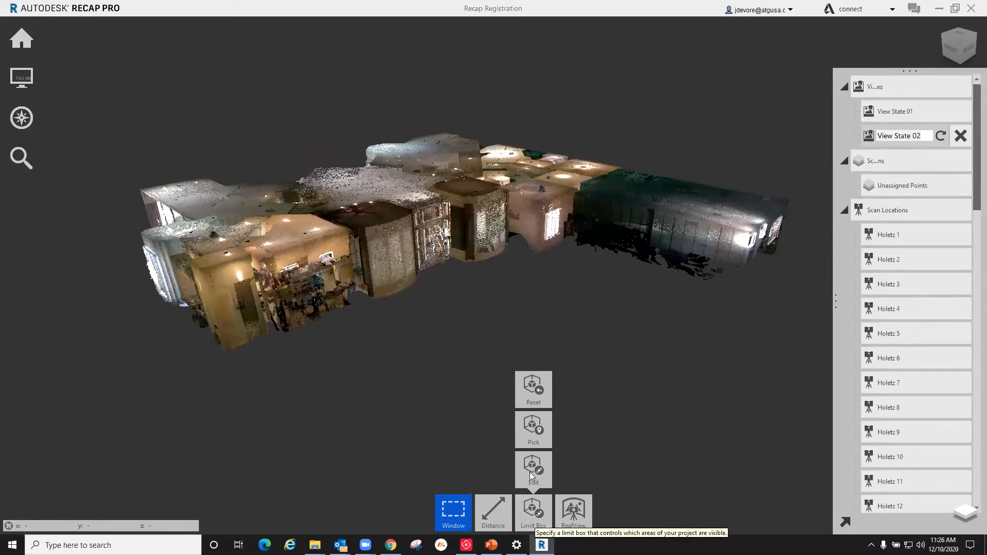
{"action": "left_click", "coordinate": [532, 473]}
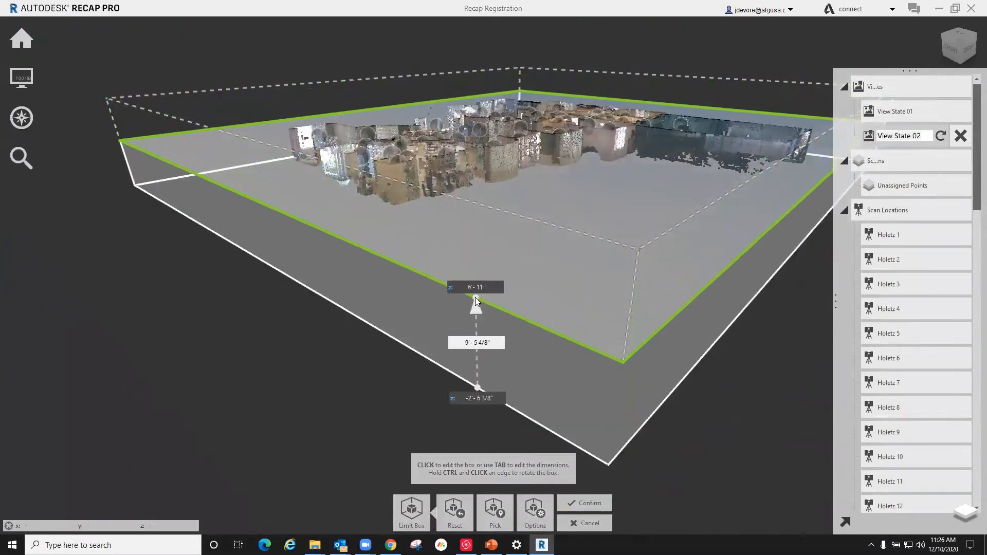
{"action": "left_click_drag", "start_coordinate": [476, 301], "coordinate": [476, 303]}
{"action": "left_click", "coordinate": [585, 503]}
Step: Save a third view state showing the opened-up rooms from above at an angle
{"action": "right_click_drag", "start_coordinate": [559, 149], "coordinate": [717, 180]}
{"action": "scroll", "coordinate": [529, 237], "scroll_direction": "up", "scroll_amount": 4}
{"action": "scroll", "coordinate": [626, 227], "scroll_direction": "down", "scroll_amount": 2}
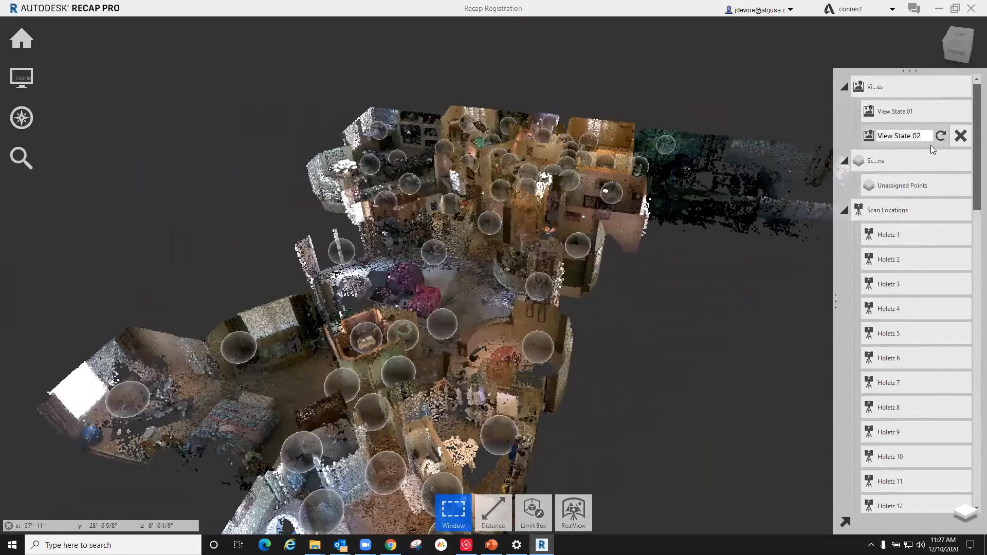
{"action": "left_click", "coordinate": [961, 87]}
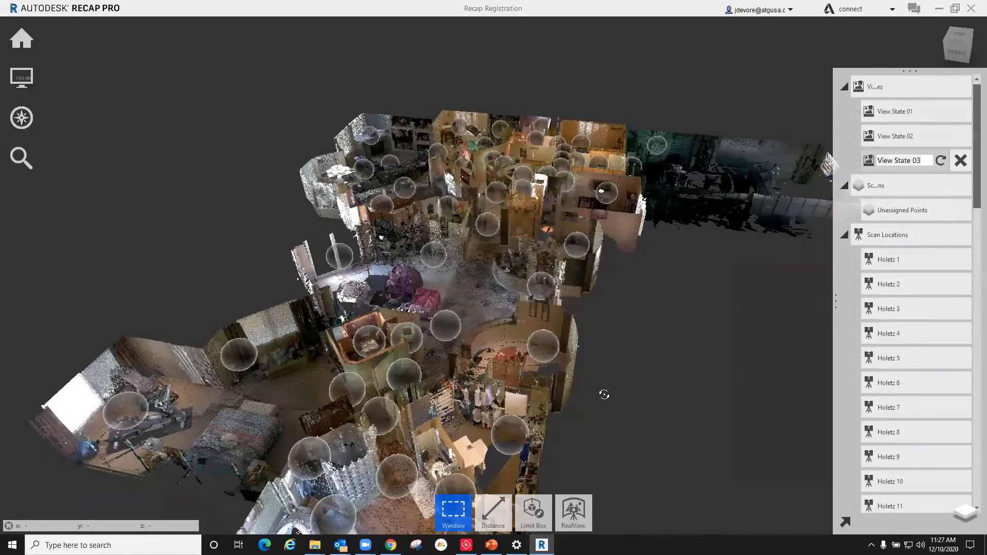
Step: Recall the saved view states to compare them, and play them as an animation
{"action": "right_click_drag", "start_coordinate": [605, 394], "coordinate": [648, 392]}
{"action": "left_click", "coordinate": [914, 117]}
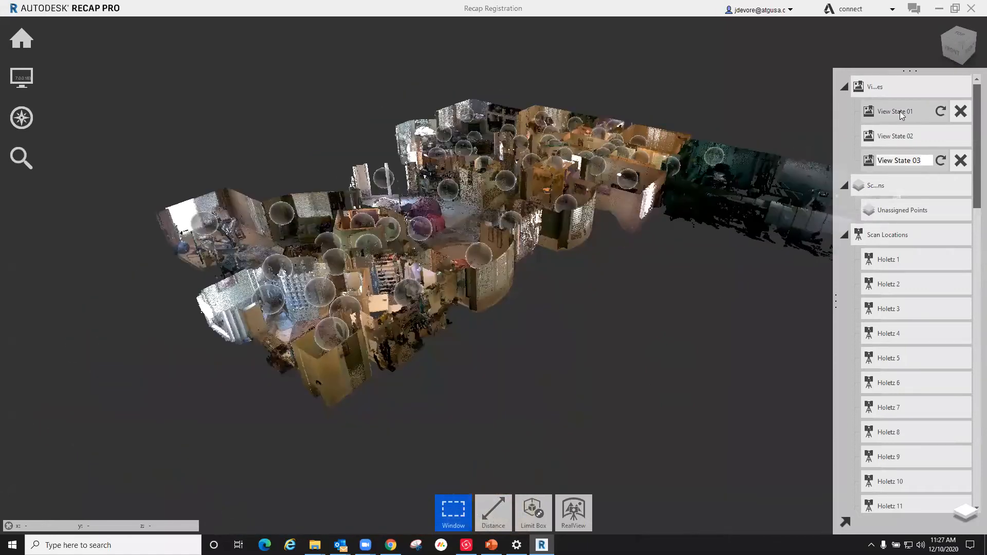
{"action": "left_click", "coordinate": [901, 112]}
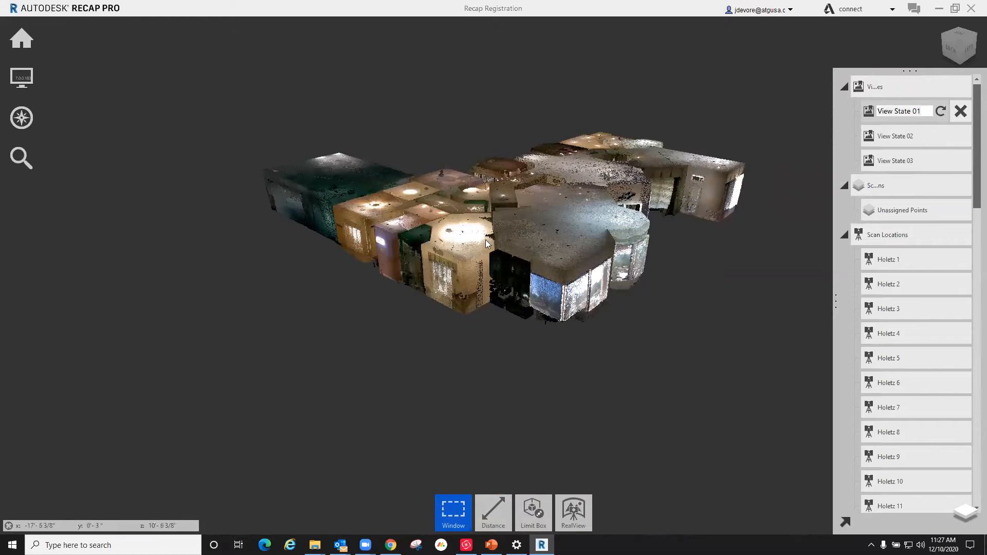
{"action": "left_click", "coordinate": [903, 161]}
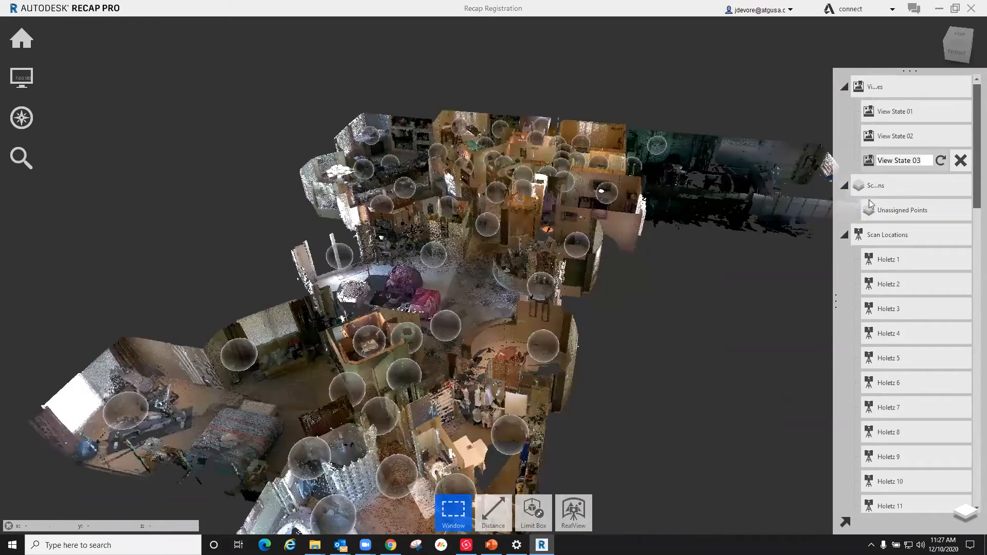
{"action": "mouse_move", "coordinate": [881, 179]}
{"action": "left_click", "coordinate": [921, 135]}
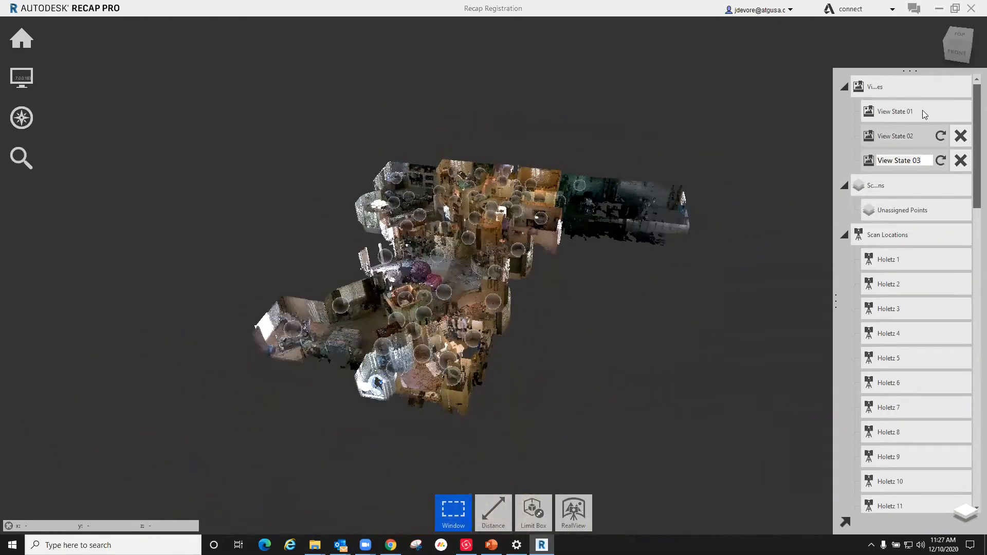
{"action": "mouse_move", "coordinate": [937, 89]}
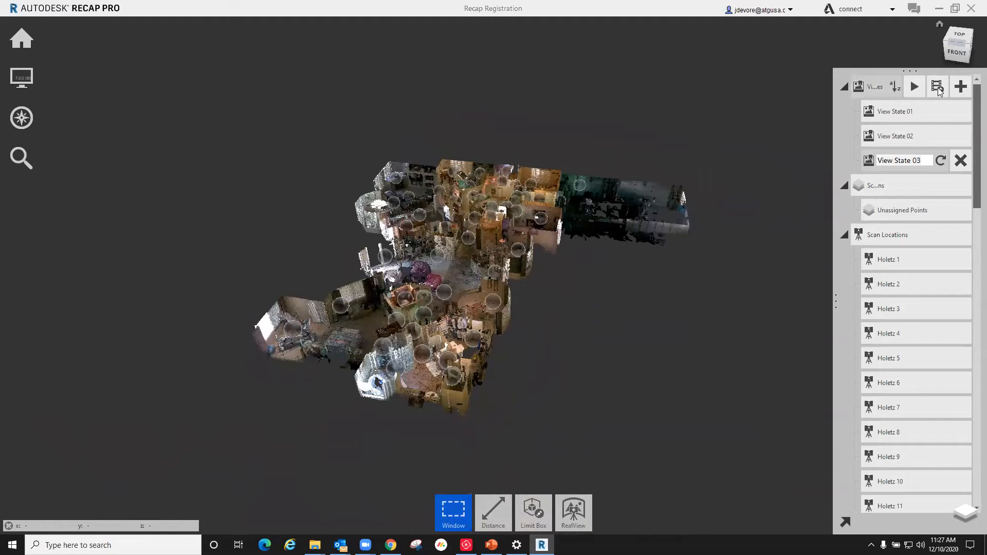
{"action": "left_click", "coordinate": [915, 88]}
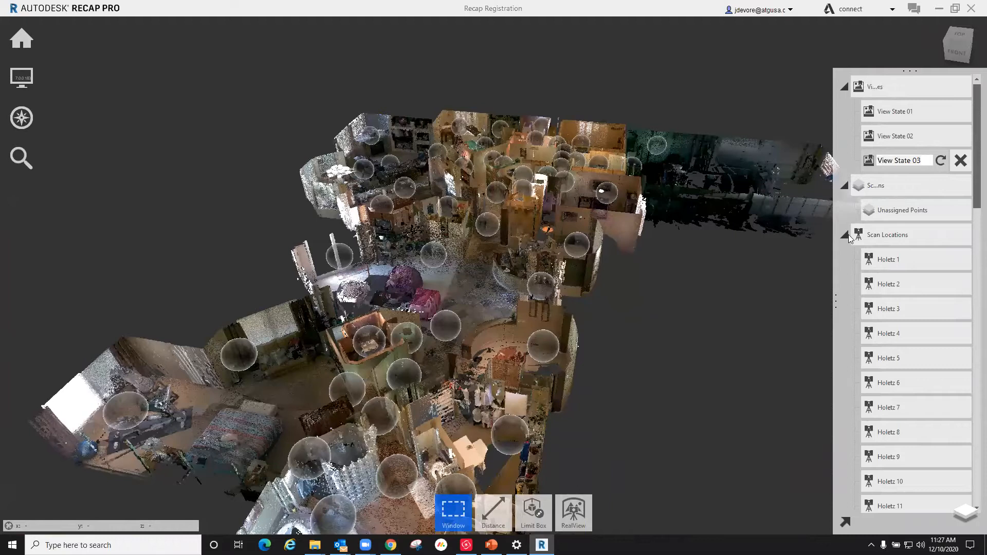
Step: Review the format and resolution options for exporting the view states as a video, and cancel the export
{"action": "left_click", "coordinate": [937, 87]}
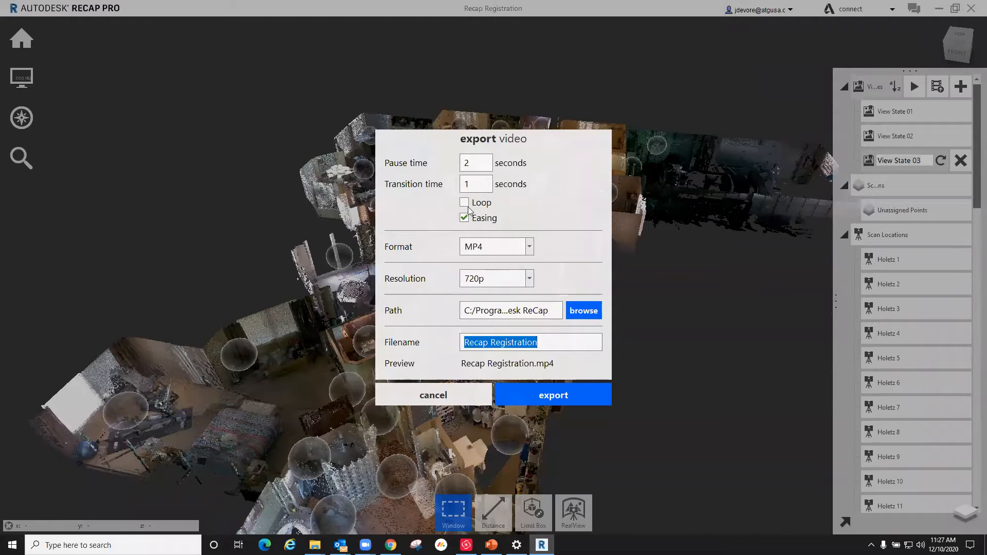
{"action": "left_click", "coordinate": [528, 248]}
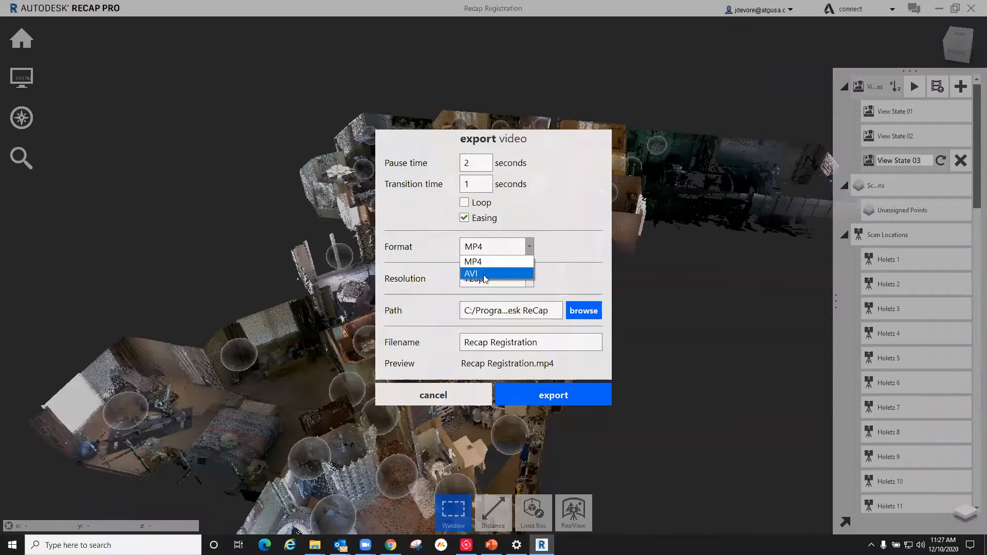
{"action": "left_click", "coordinate": [521, 261]}
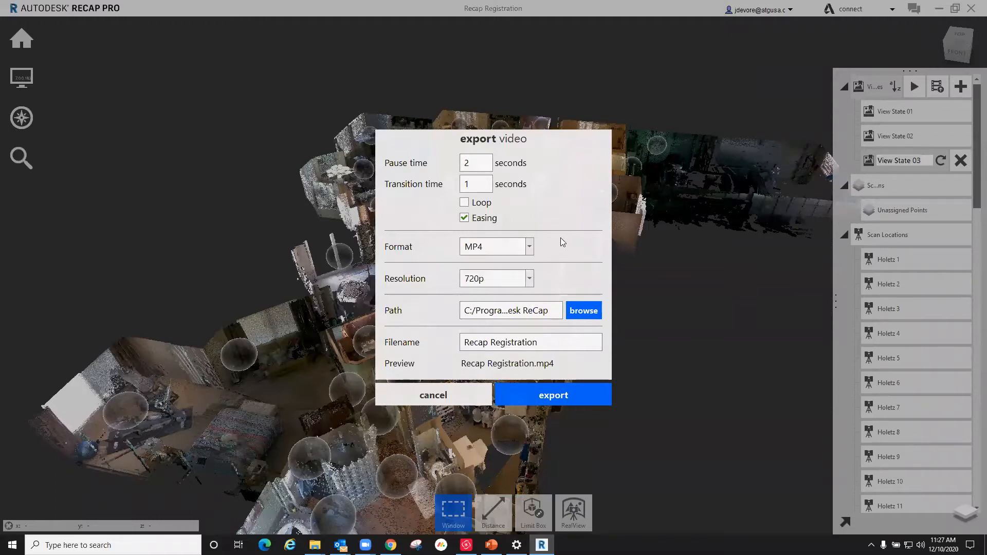
{"action": "left_click", "coordinate": [529, 281]}
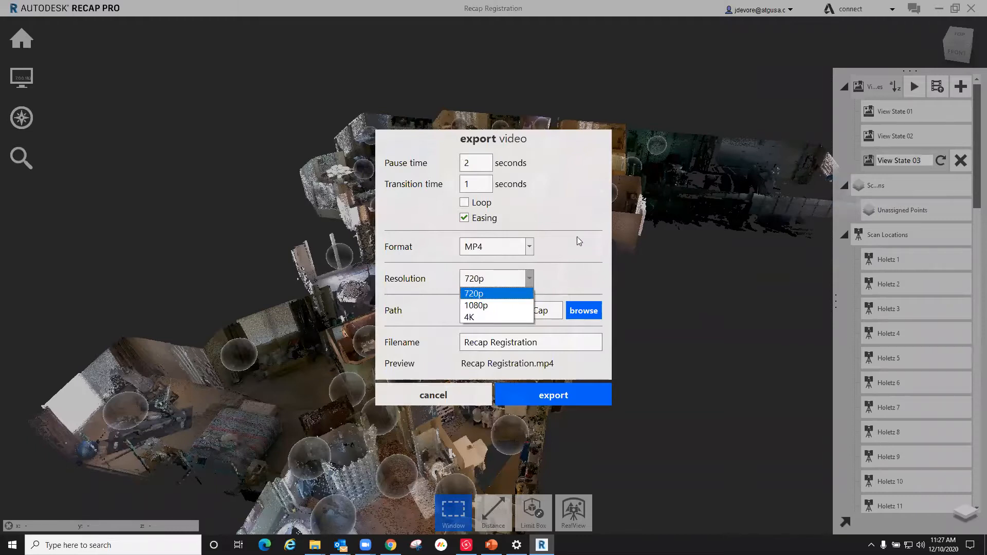
{"action": "left_click", "coordinate": [577, 234]}
{"action": "left_click", "coordinate": [529, 279]}
{"action": "left_click", "coordinate": [567, 251]}
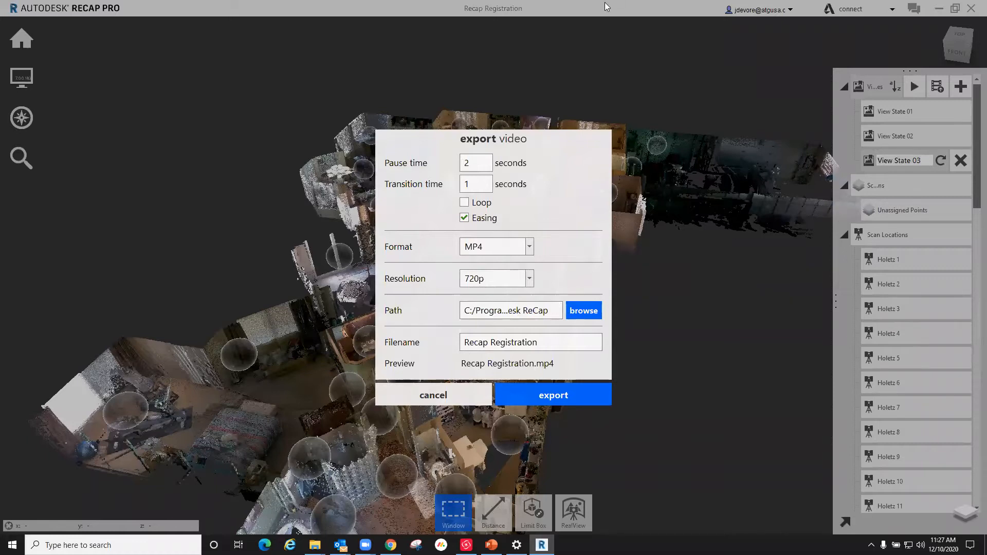
{"action": "left_click", "coordinate": [438, 394]}
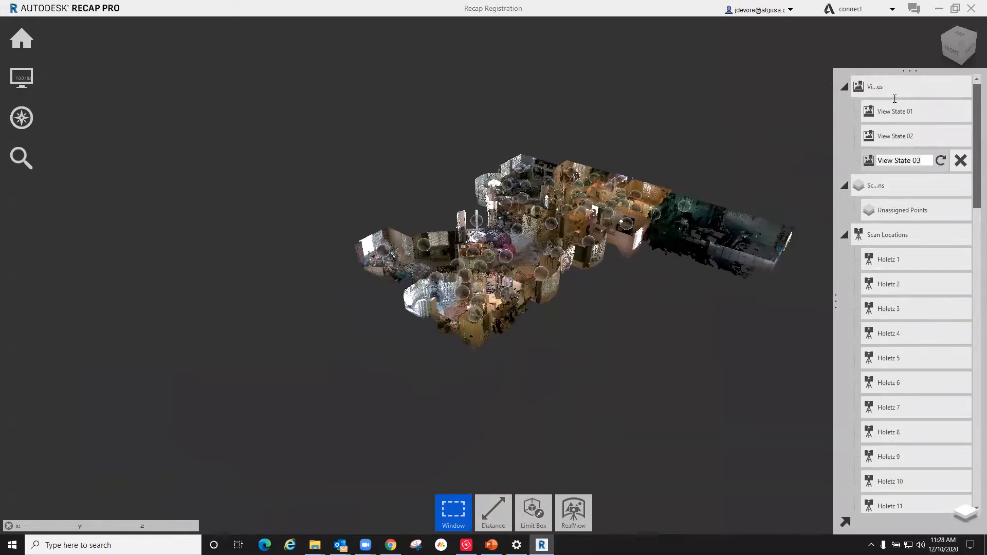
Step: Hide the project contents list, open the registration report and examine each scan's overlap, balance and points under 6 mm
{"action": "left_click", "coordinate": [970, 519]}
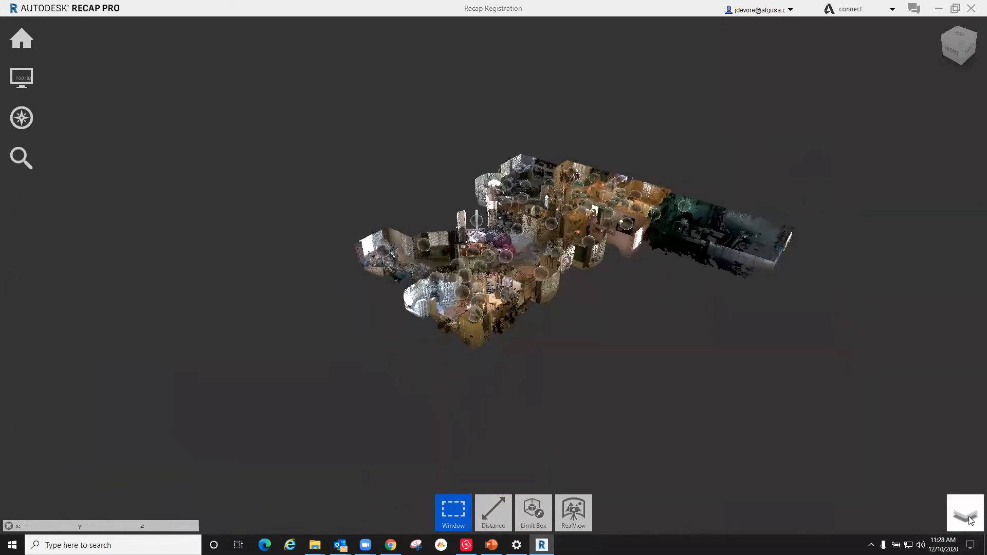
{"action": "mouse_move", "coordinate": [18, 39]}
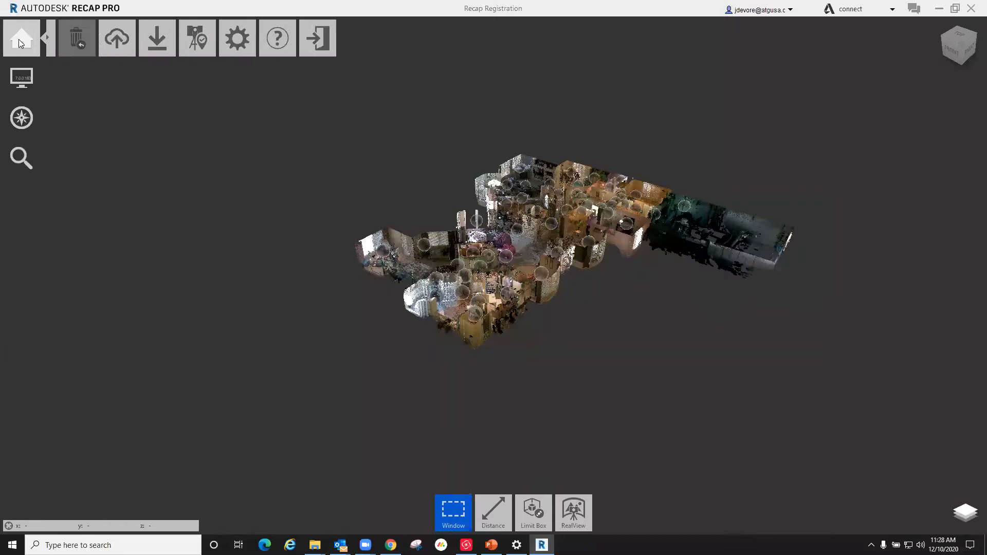
{"action": "mouse_move", "coordinate": [343, 39]}
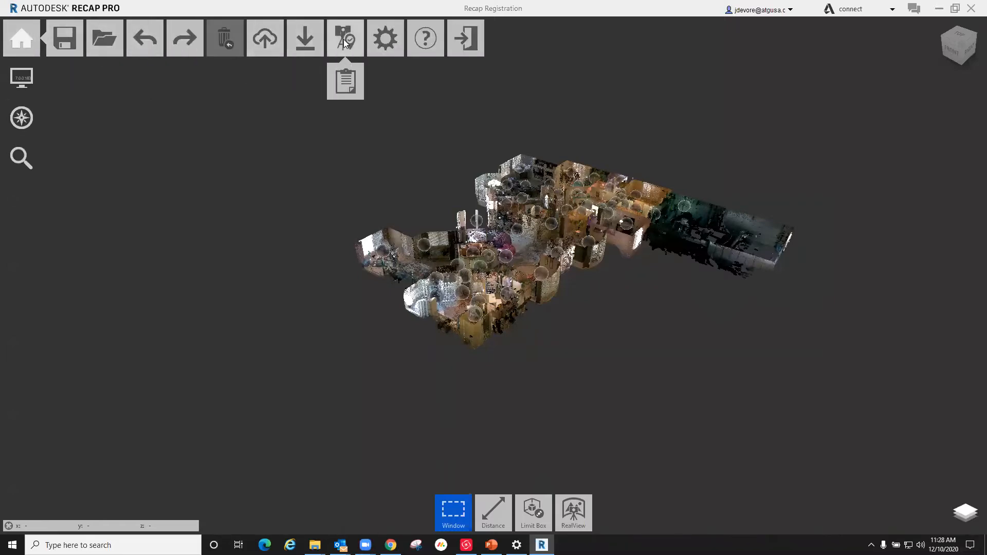
{"action": "left_click", "coordinate": [347, 84]}
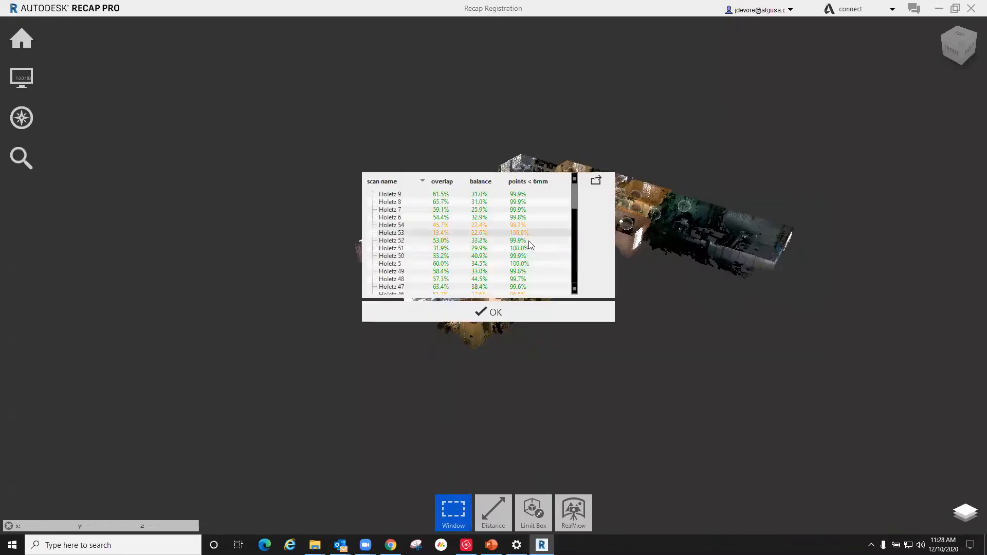
{"action": "scroll", "coordinate": [492, 253], "scroll_direction": "up", "scroll_amount": 5}
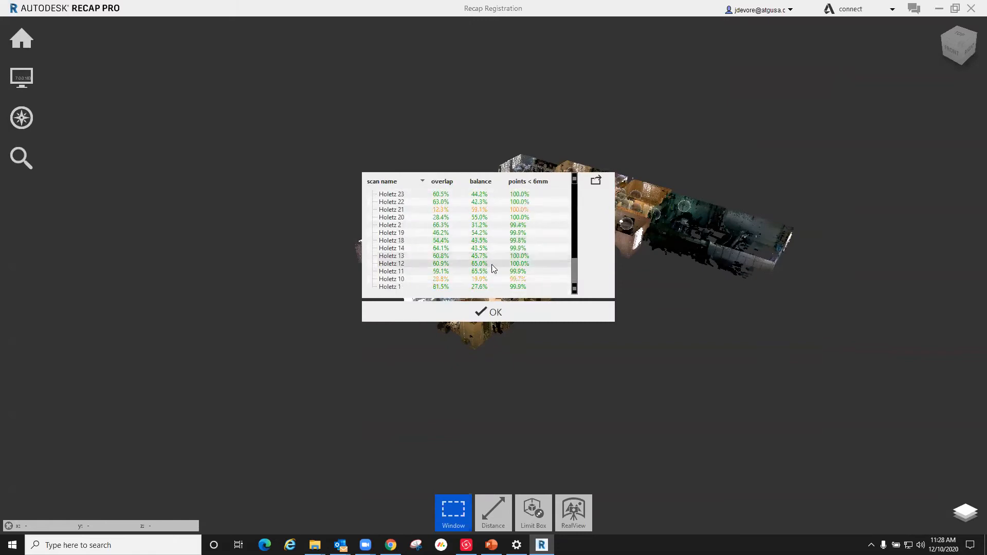
{"action": "scroll", "coordinate": [489, 263], "scroll_direction": "down", "scroll_amount": 2}
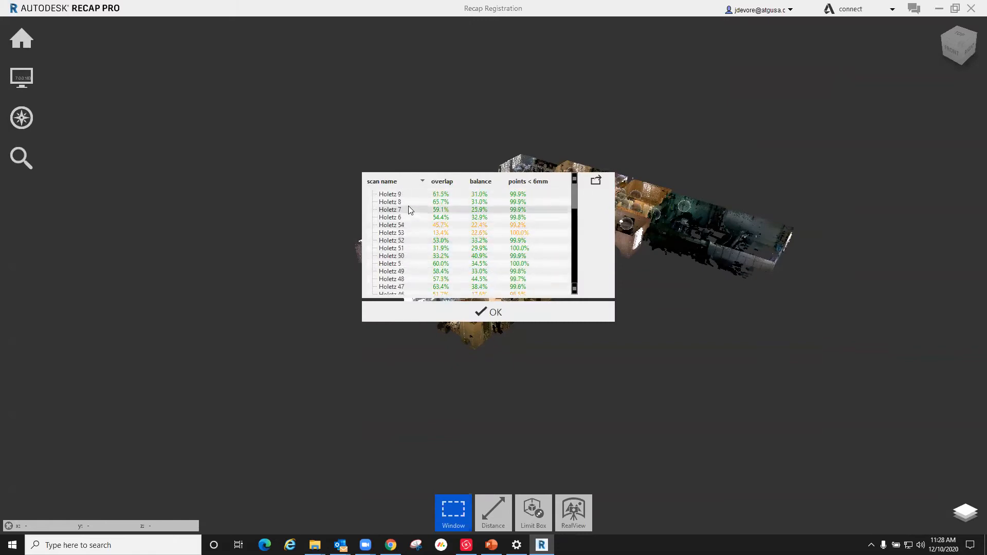
{"action": "scroll", "coordinate": [441, 211], "scroll_direction": "up", "scroll_amount": 4}
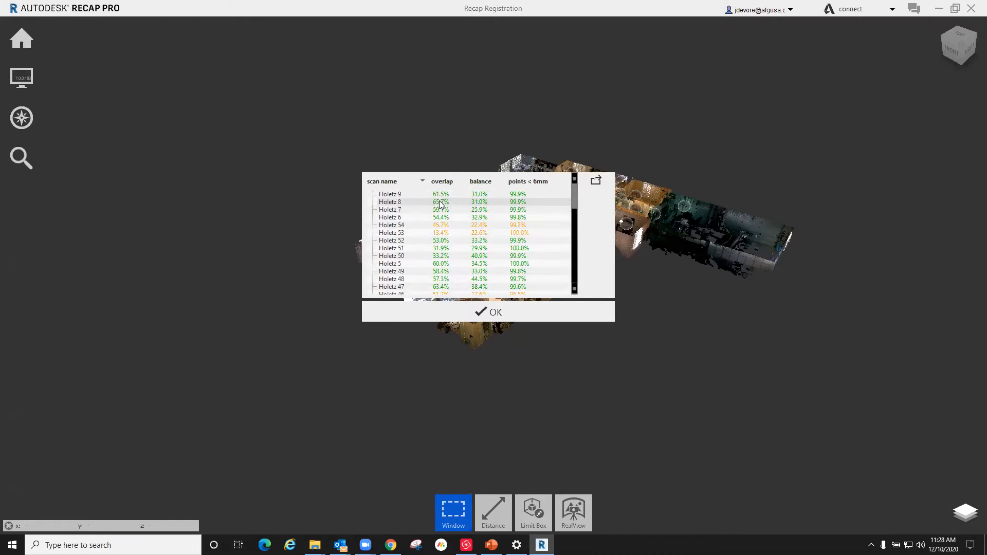
Step: Review the remaining scans in the registration report, checking for weak overlap and balance values, and close the report
{"action": "scroll", "coordinate": [529, 200], "scroll_direction": "down", "scroll_amount": 6}
{"action": "scroll", "coordinate": [526, 236], "scroll_direction": "down", "scroll_amount": 5}
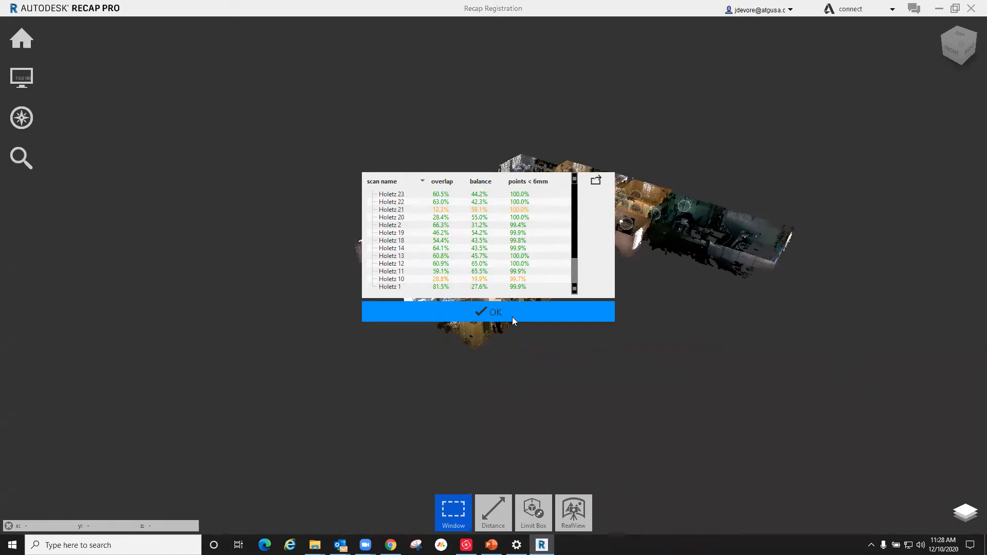
{"action": "scroll", "coordinate": [483, 250], "scroll_direction": "up", "scroll_amount": 10}
{"action": "scroll", "coordinate": [483, 250], "scroll_direction": "up", "scroll_amount": 1}
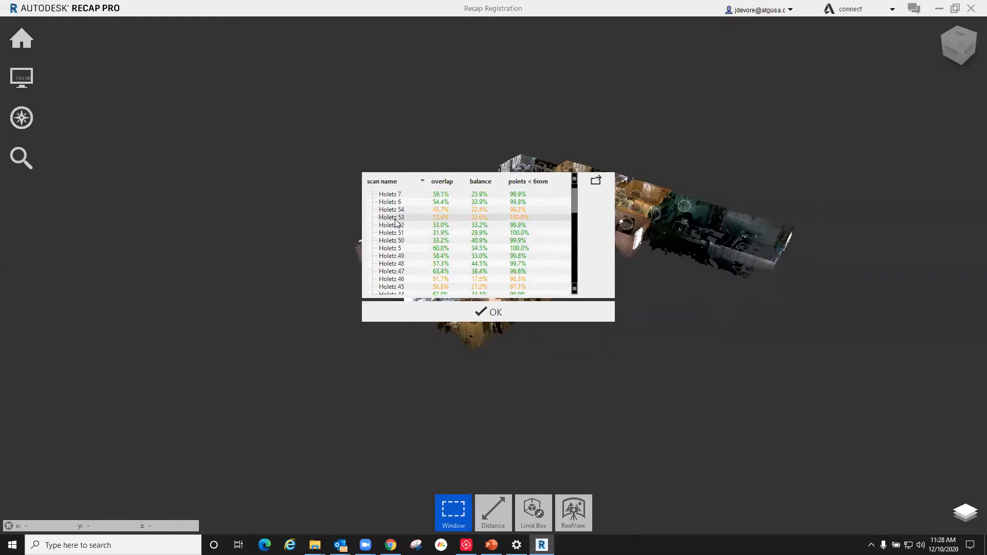
{"action": "left_click", "coordinate": [483, 314]}
Step: Examine the scan locations in the bedroom, closet and bathroom wing from above and at an angle, including the walls between adjoining rooms
{"action": "left_click_drag", "start_coordinate": [482, 314], "coordinate": [459, 279]}
{"action": "scroll", "coordinate": [496, 224], "scroll_direction": "up", "scroll_amount": 5}
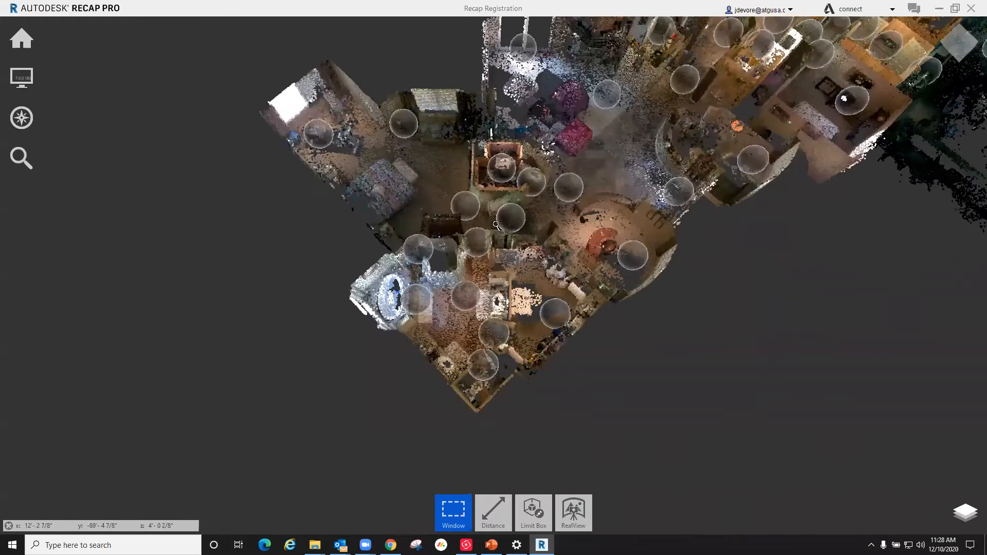
{"action": "scroll", "coordinate": [496, 224], "scroll_direction": "up", "scroll_amount": 6}
{"action": "scroll", "coordinate": [560, 221], "scroll_direction": "up", "scroll_amount": 5}
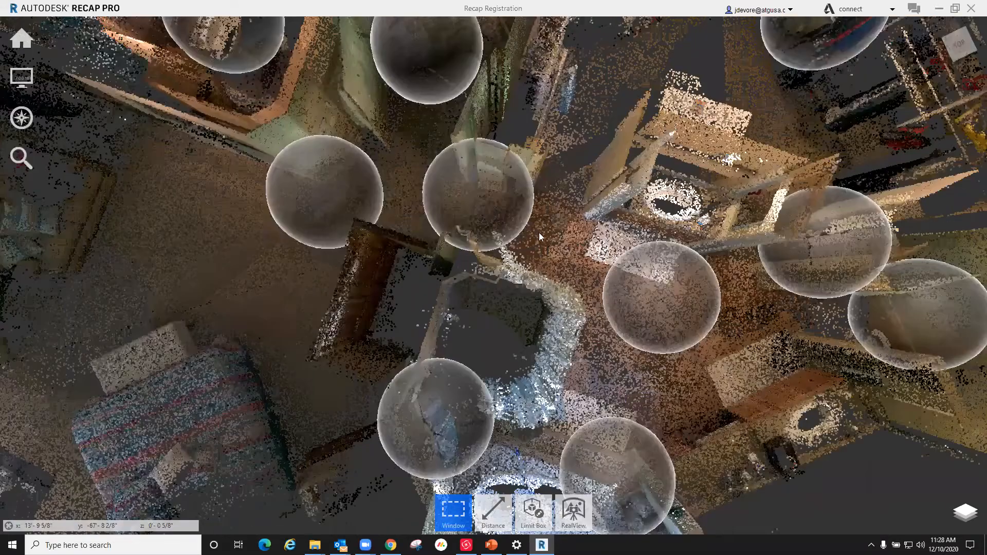
{"action": "scroll", "coordinate": [535, 238], "scroll_direction": "down", "scroll_amount": 4}
{"action": "middle_click_drag", "start_coordinate": [434, 230], "coordinate": [526, 255], "text": "shift"}
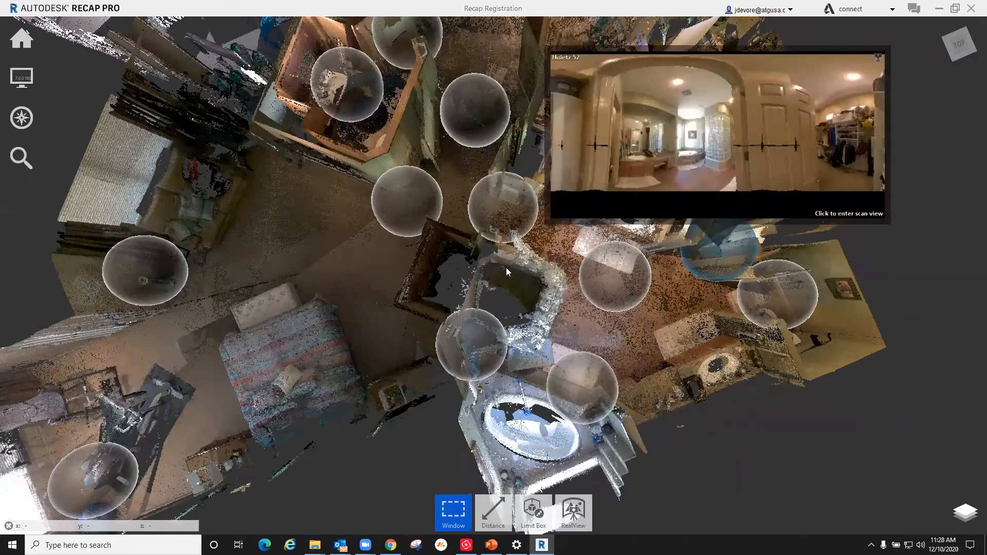
{"action": "left_click_drag", "start_coordinate": [581, 208], "coordinate": [497, 270]}
{"action": "scroll", "coordinate": [440, 266], "scroll_direction": "down", "scroll_amount": 4}
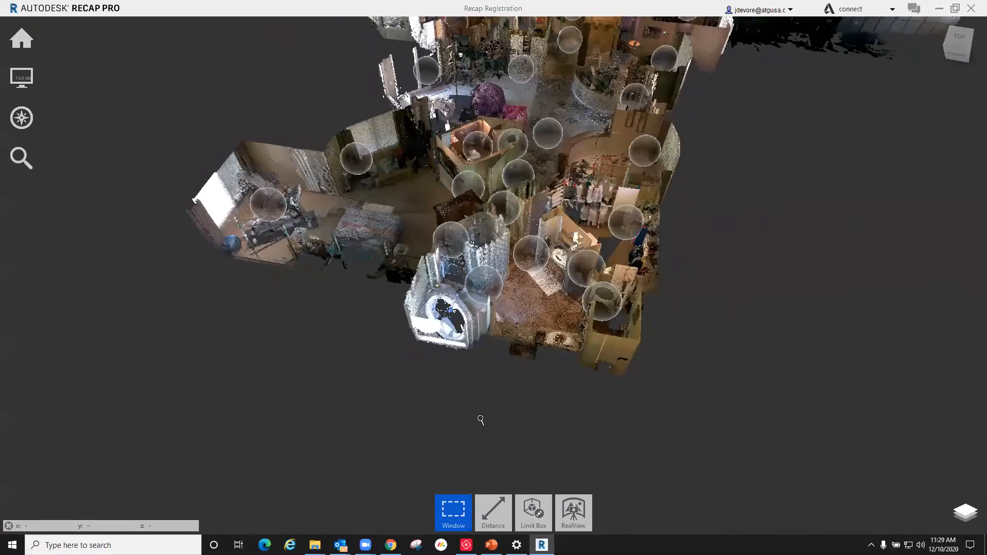
{"action": "scroll", "coordinate": [481, 420], "scroll_direction": "down", "scroll_amount": 2}
{"action": "right_click_drag", "start_coordinate": [573, 195], "coordinate": [406, 277]}
{"action": "scroll", "coordinate": [303, 311], "scroll_direction": "down", "scroll_amount": 3}
{"action": "right_click_drag", "start_coordinate": [300, 289], "coordinate": [357, 133]}
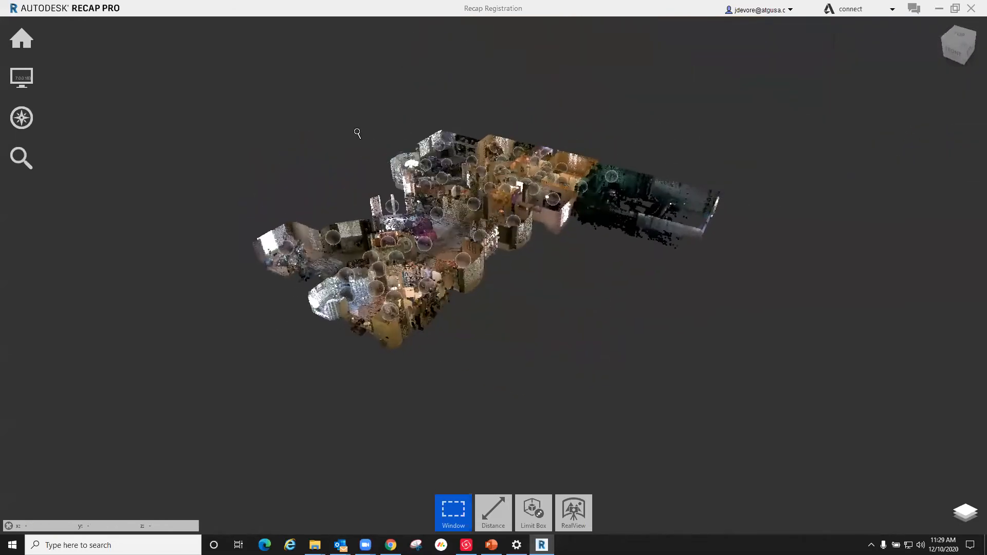
{"action": "scroll", "coordinate": [357, 134], "scroll_direction": "up", "scroll_amount": 1}
Step: Set the project units to feet & inches in the general settings and apply them
{"action": "mouse_move", "coordinate": [21, 38]}
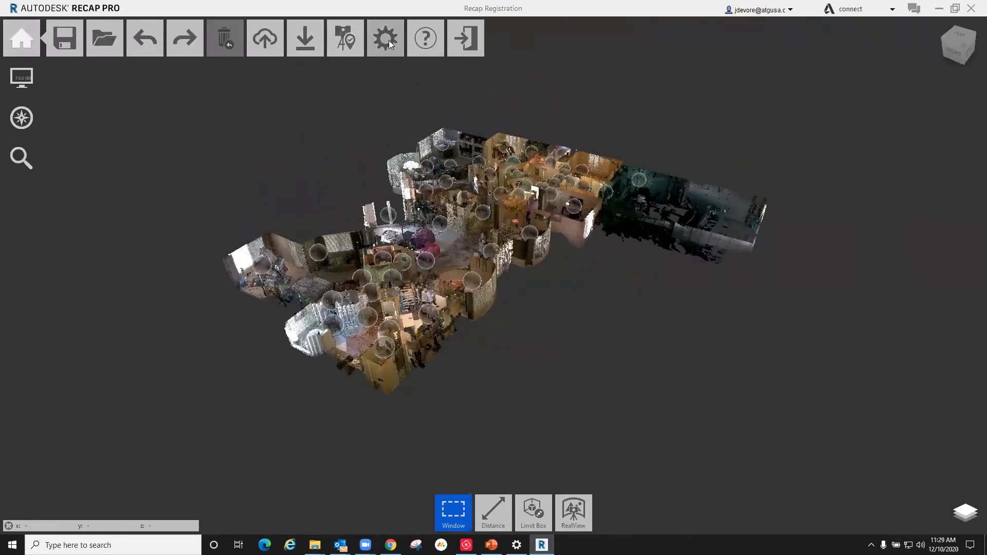
{"action": "left_click", "coordinate": [386, 39]}
{"action": "left_click", "coordinate": [522, 305]}
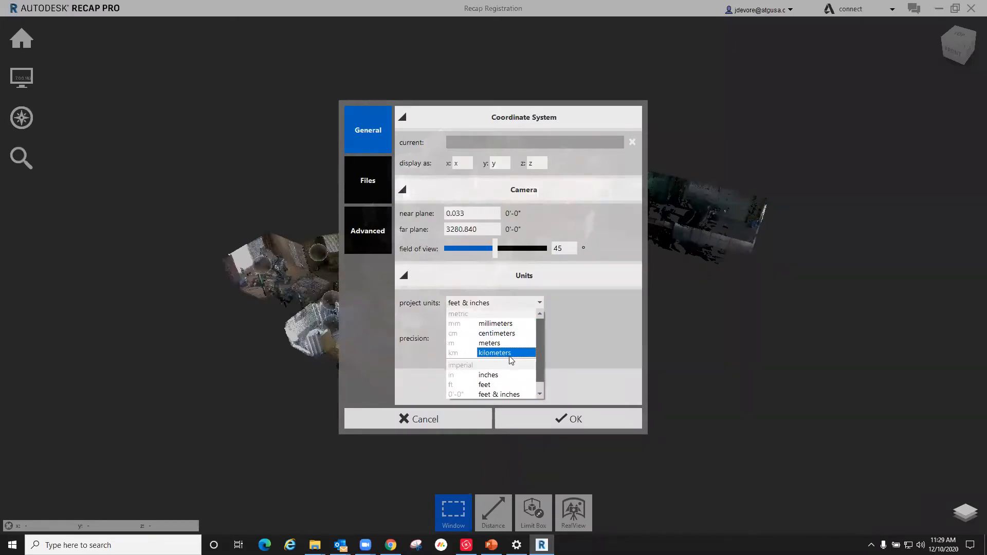
{"action": "left_click", "coordinate": [497, 394]}
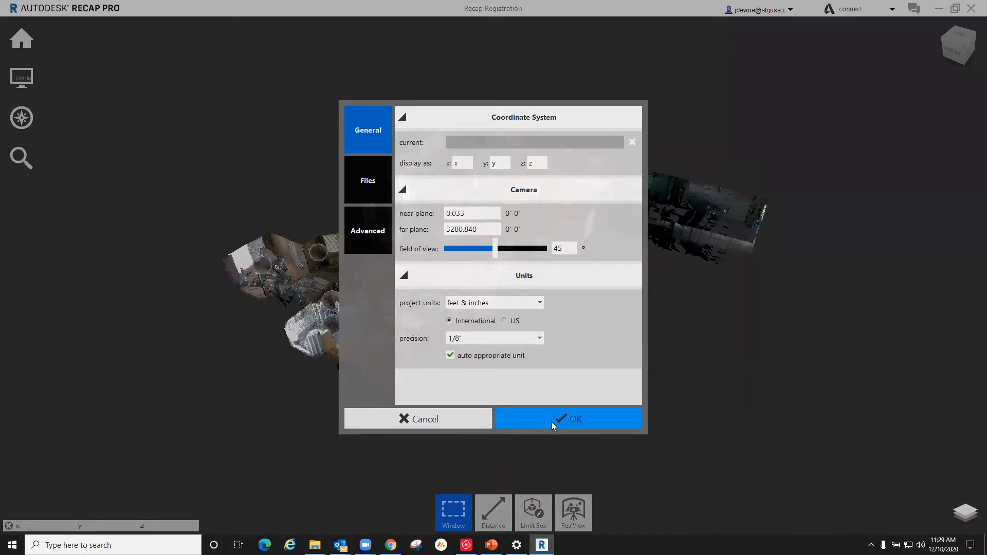
{"action": "left_click", "coordinate": [576, 421]}
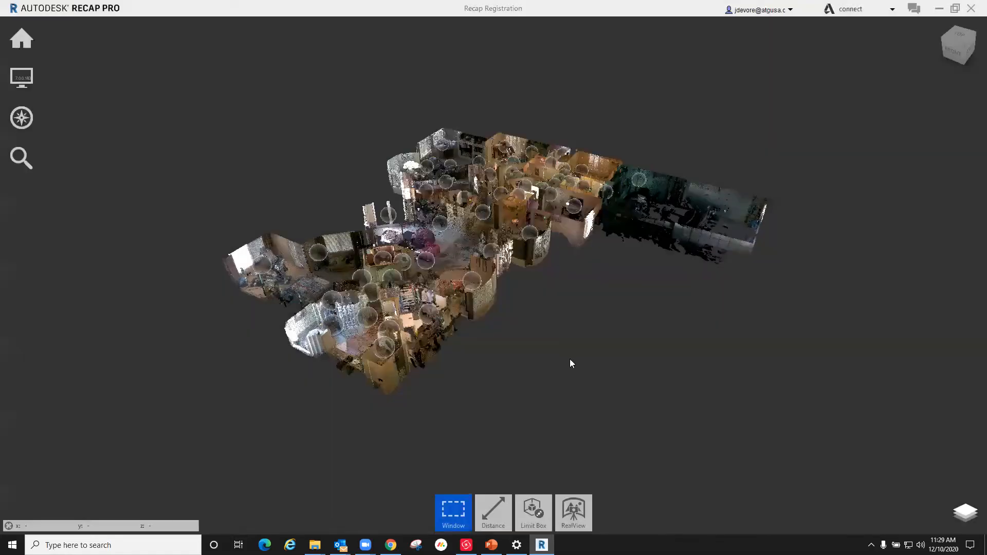
Step: Measure the wall length beside the exercise machine in the bedroom with the Distance tool, and check the dimension from several angles
{"action": "right_click_drag", "start_coordinate": [546, 251], "coordinate": [476, 212]}
{"action": "scroll", "coordinate": [323, 159], "scroll_direction": "up", "scroll_amount": 5}
{"action": "scroll", "coordinate": [54, 127], "scroll_direction": "down", "scroll_amount": 3}
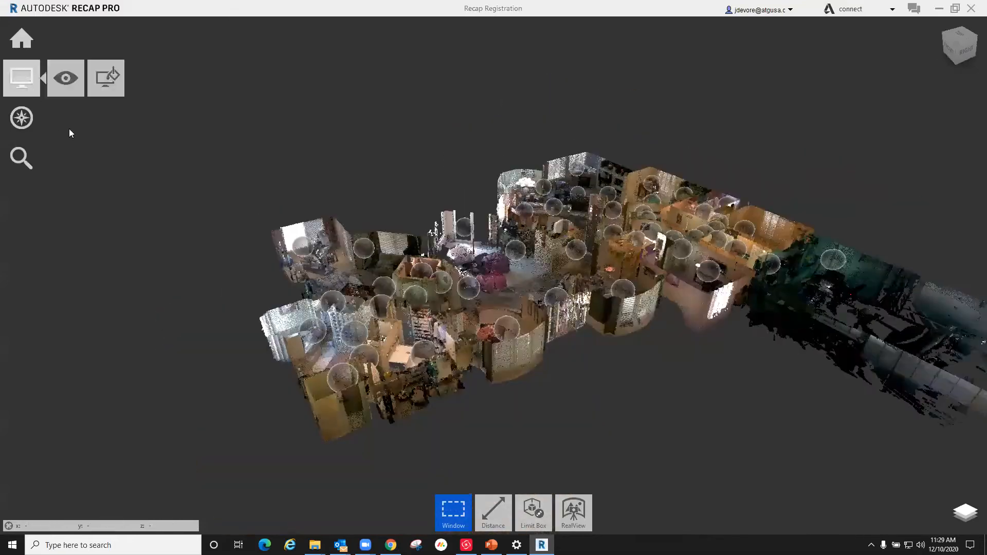
{"action": "scroll", "coordinate": [381, 268], "scroll_direction": "up", "scroll_amount": 8}
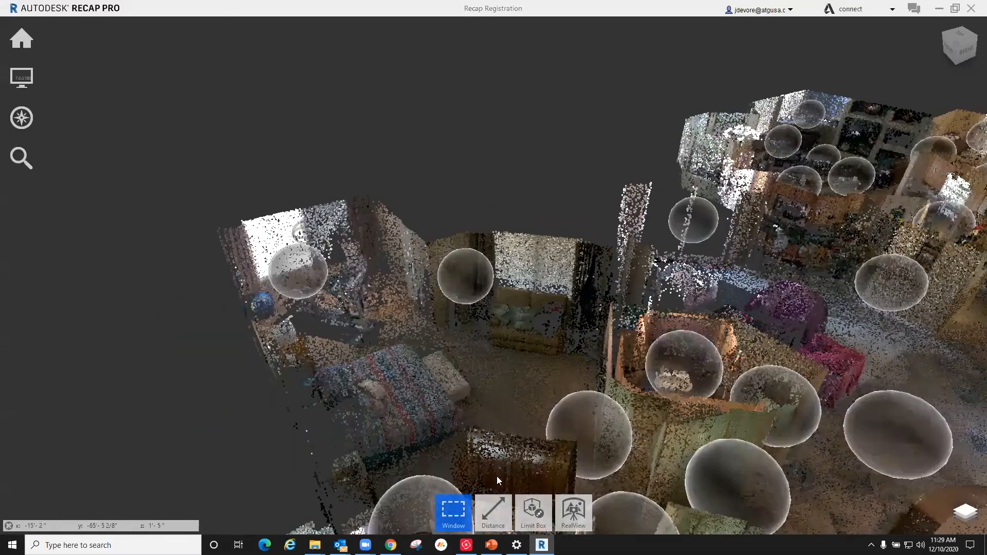
{"action": "scroll", "coordinate": [497, 481], "scroll_direction": "down", "scroll_amount": 3}
{"action": "left_click", "coordinate": [493, 511]}
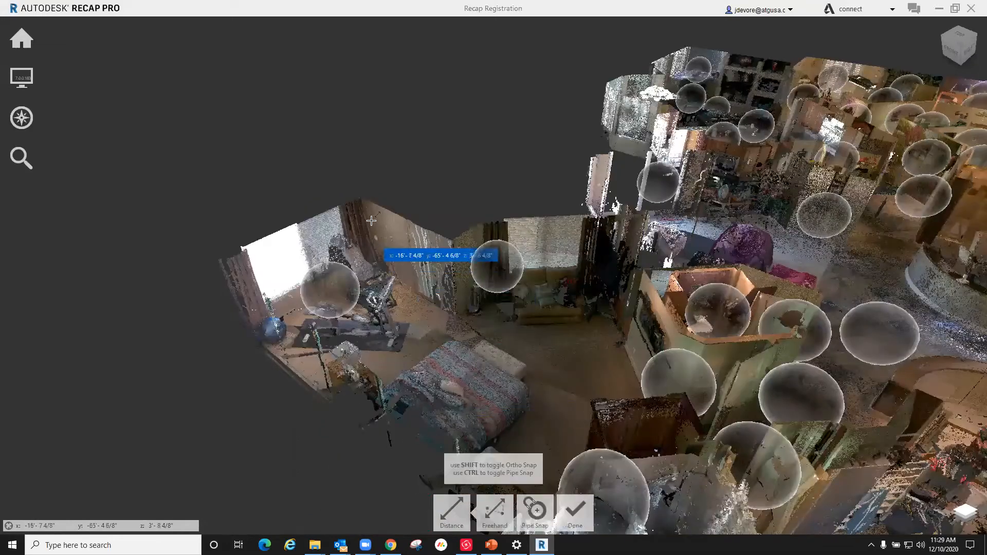
{"action": "left_click", "coordinate": [391, 242]}
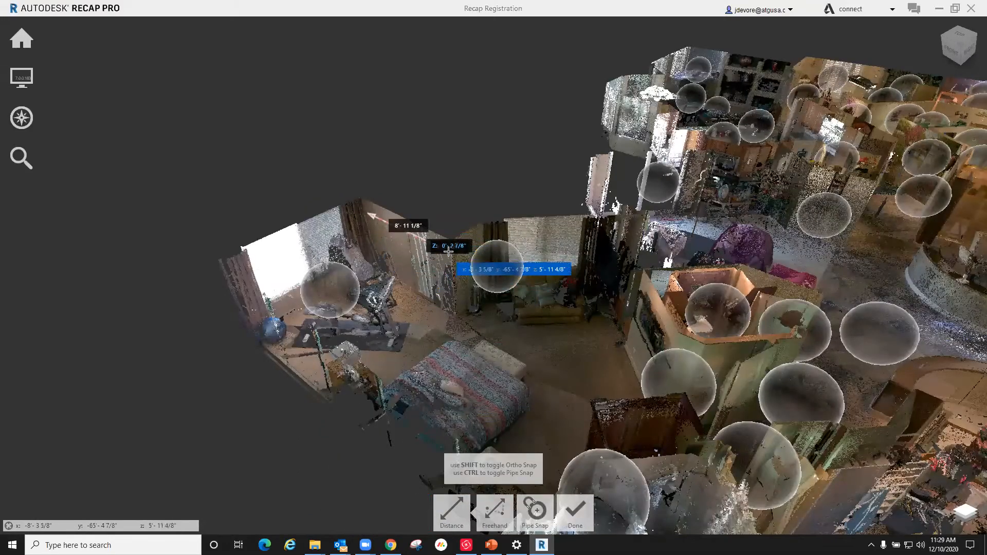
{"action": "left_click", "coordinate": [463, 271]}
{"action": "middle_click_drag", "start_coordinate": [480, 299], "coordinate": [639, 249], "text": "shift"}
{"action": "middle_click_drag", "start_coordinate": [347, 263], "coordinate": [411, 269], "text": "shift"}
{"action": "middle_click_drag", "start_coordinate": [466, 296], "coordinate": [346, 308], "text": "shift"}
{"action": "middle_click_drag", "start_coordinate": [523, 322], "coordinate": [335, 297], "text": "shift"}
{"action": "key", "text": "Escape"}
Step: Color the point cloud by Elevation and inspect the whole house at an angle
{"action": "scroll", "coordinate": [291, 308], "scroll_direction": "down", "scroll_amount": 5}
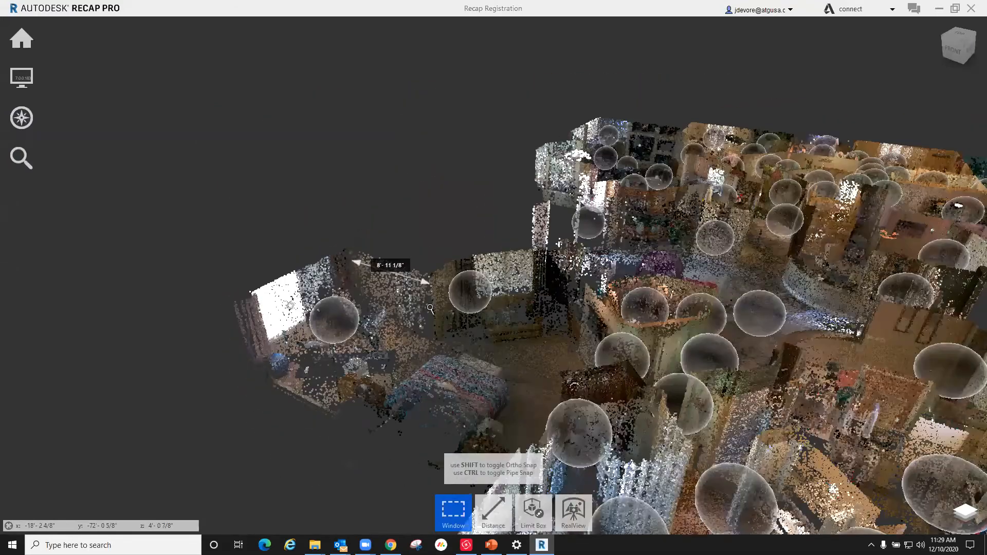
{"action": "mouse_move", "coordinate": [26, 76]}
{"action": "mouse_move", "coordinate": [65, 78]}
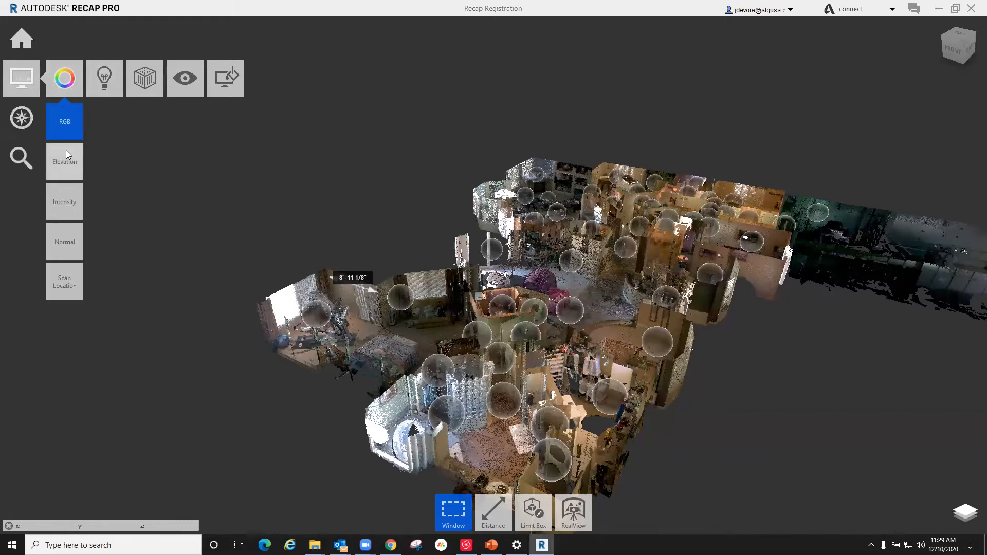
{"action": "left_click", "coordinate": [63, 166]}
{"action": "left_click_drag", "start_coordinate": [441, 237], "coordinate": [591, 242]}
{"action": "left_click_drag", "start_coordinate": [464, 349], "coordinate": [450, 364]}
Step: Color the point cloud by Intensity and inspect the rooms up close
{"action": "mouse_move", "coordinate": [24, 80]}
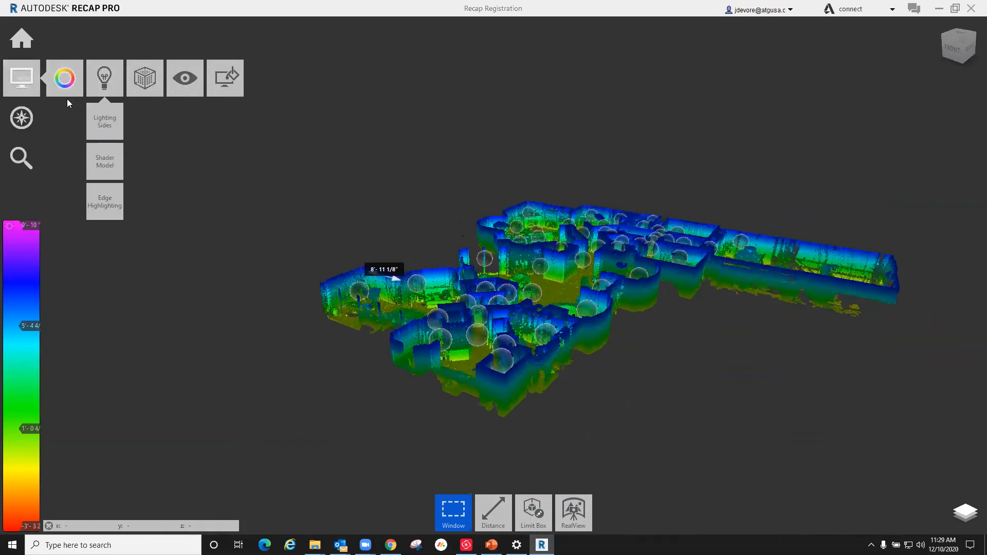
{"action": "mouse_move", "coordinate": [65, 85]}
{"action": "left_click", "coordinate": [68, 204]}
{"action": "left_click_drag", "start_coordinate": [513, 308], "coordinate": [500, 330]}
{"action": "scroll", "coordinate": [554, 261], "scroll_direction": "up", "scroll_amount": 4}
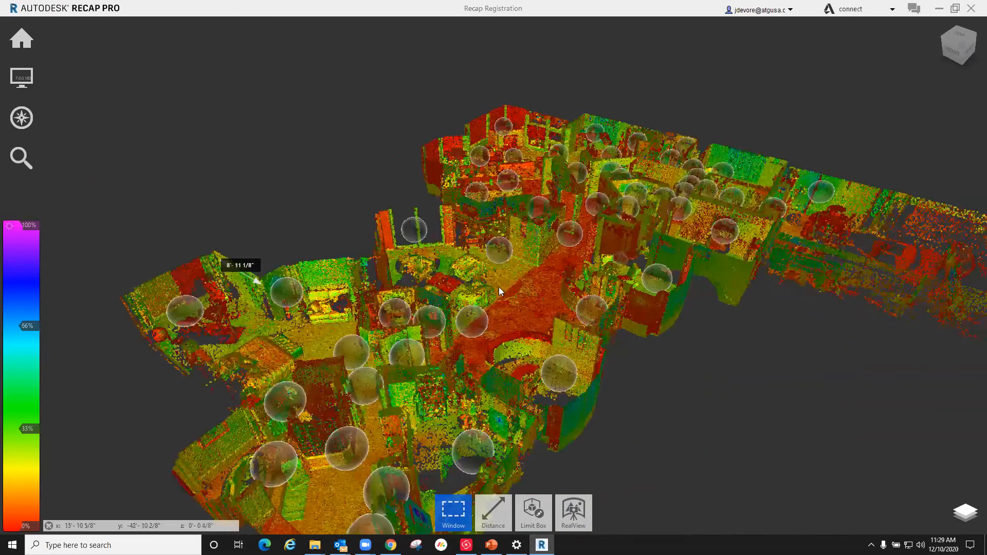
Step: Return the point cloud coloring to RGB
{"action": "mouse_move", "coordinate": [21, 78]}
{"action": "mouse_move", "coordinate": [77, 79]}
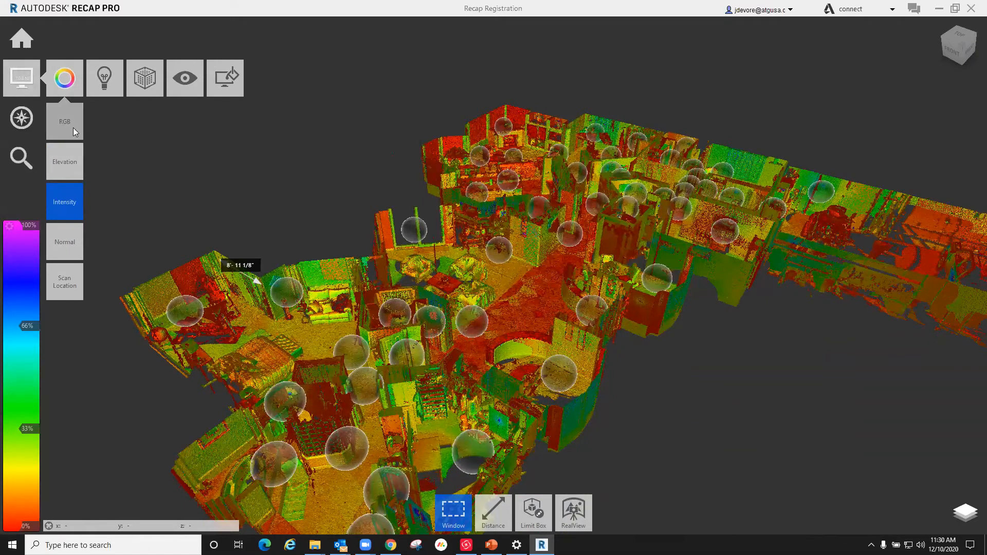
{"action": "left_click", "coordinate": [73, 130]}
Step: Reduce the mirror ball size slightly and hide the mirror ball scan locations
{"action": "mouse_move", "coordinate": [102, 77]}
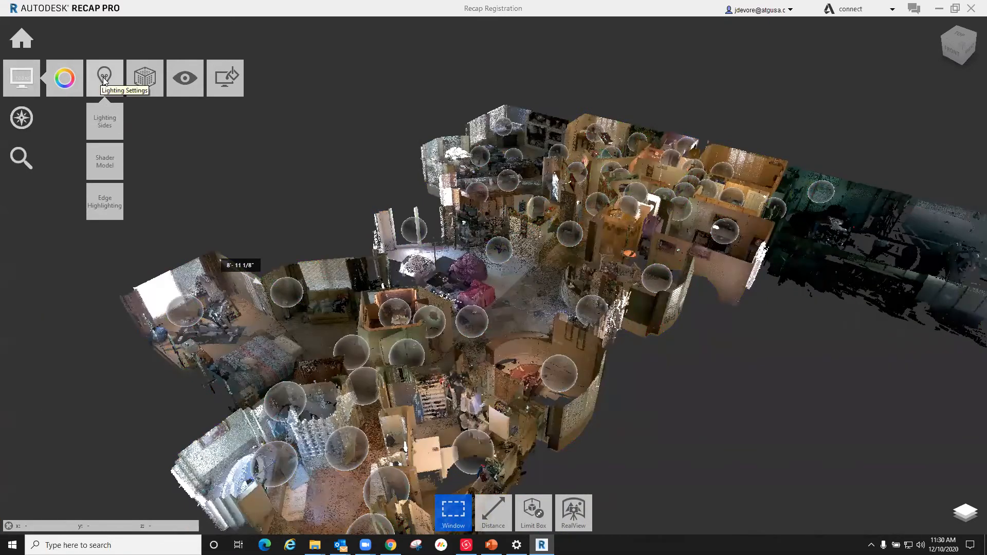
{"action": "mouse_move", "coordinate": [181, 80]}
{"action": "mouse_move", "coordinate": [200, 129]}
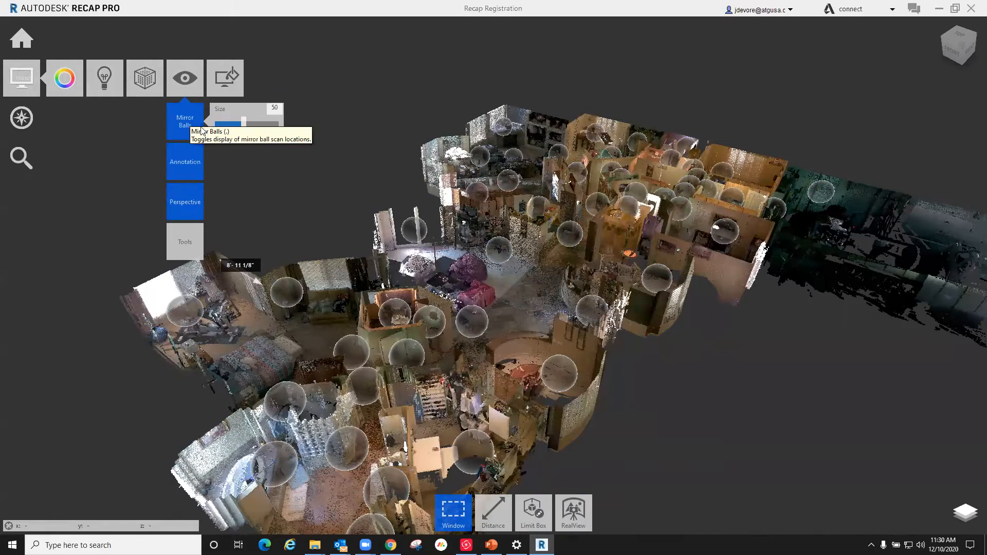
{"action": "mouse_move", "coordinate": [244, 122]}
{"action": "left_mouse_down"}
{"action": "mouse_move", "coordinate": [271, 124]}
{"action": "mouse_move", "coordinate": [235, 125]}
{"action": "left_mouse_up"}
{"action": "left_click", "coordinate": [185, 123]}
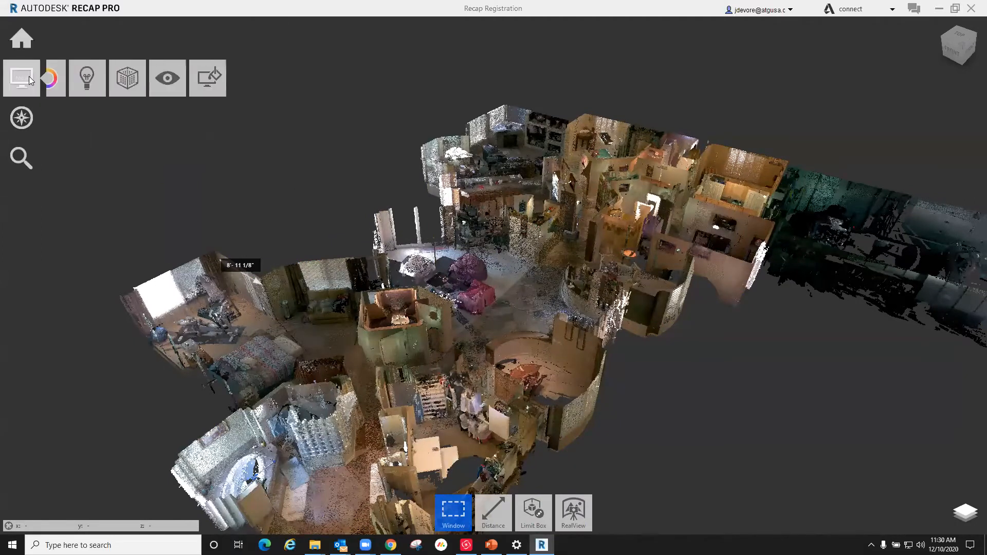
Step: Orient the house to a top-down view and turn off the Perspective display
{"action": "middle_click_drag", "start_coordinate": [417, 235], "coordinate": [364, 355], "text": "shift"}
{"action": "scroll", "coordinate": [378, 210], "scroll_direction": "down", "scroll_amount": 1}
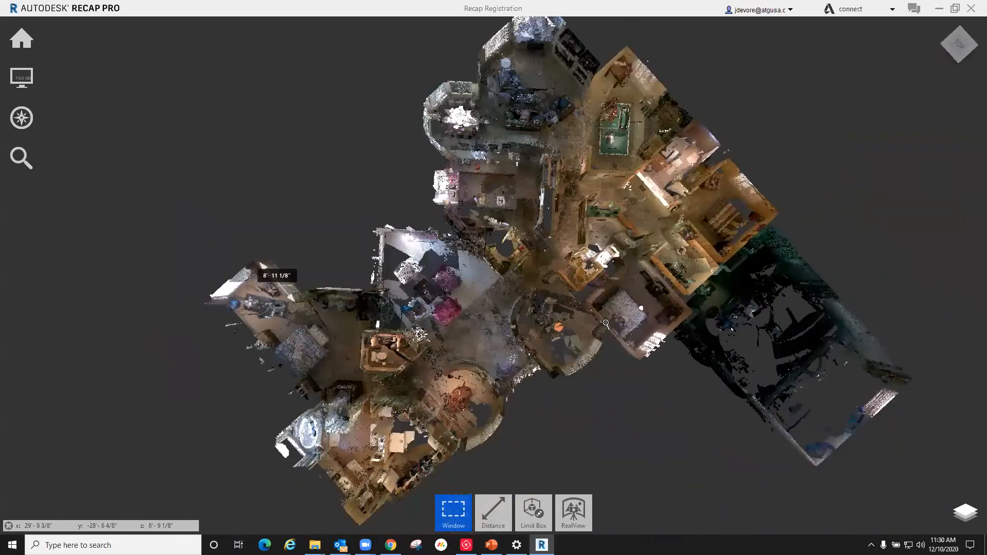
{"action": "scroll", "coordinate": [599, 309], "scroll_direction": "up", "scroll_amount": 1}
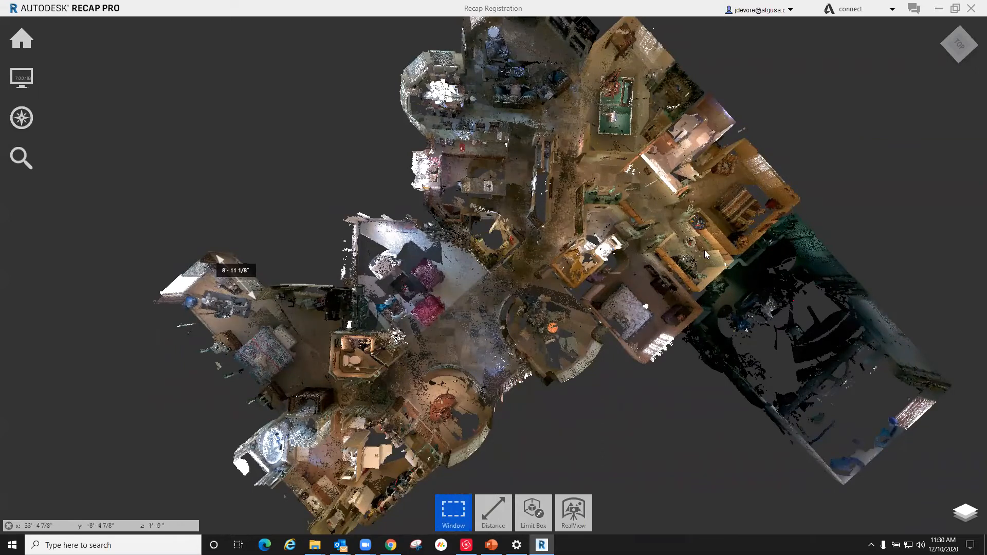
{"action": "mouse_move", "coordinate": [27, 41]}
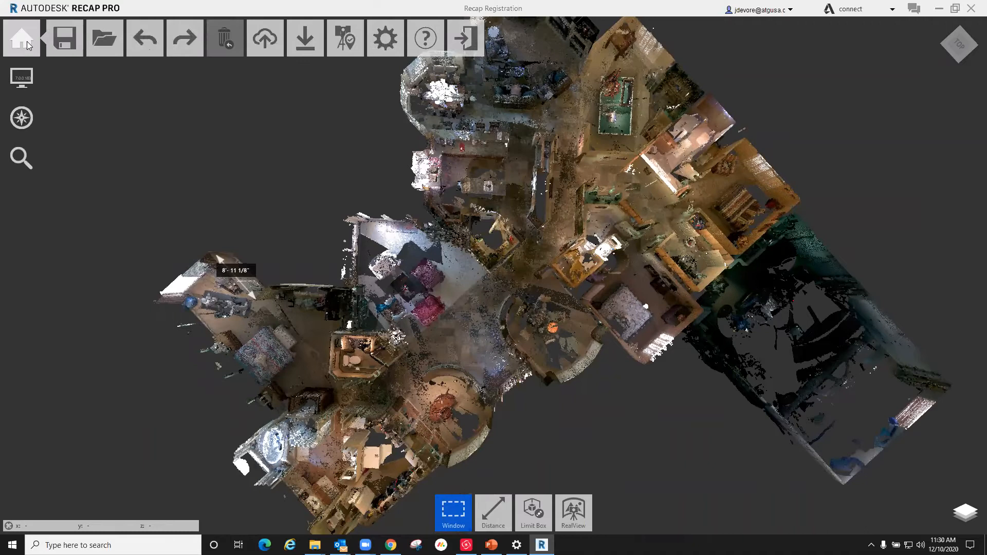
{"action": "mouse_move", "coordinate": [269, 49]}
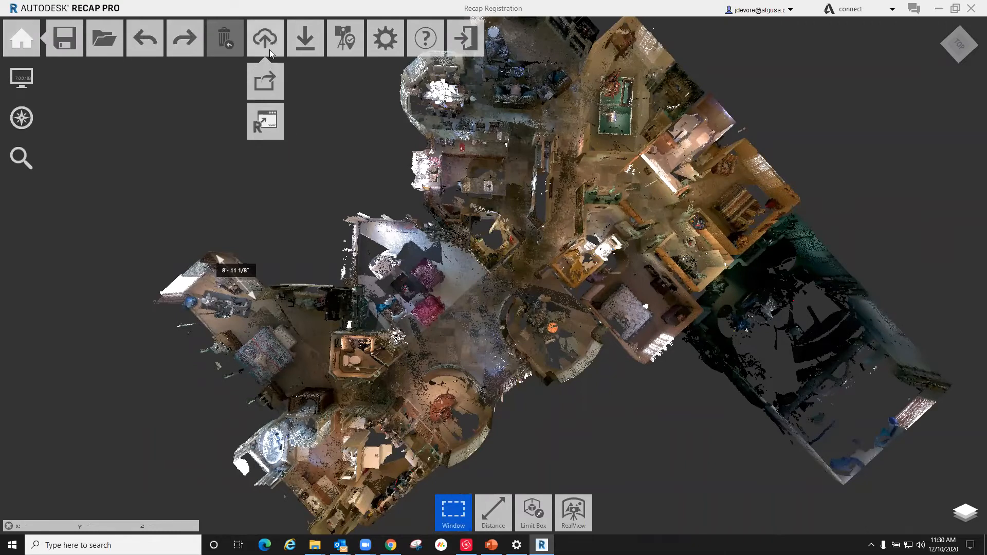
{"action": "mouse_move", "coordinate": [21, 77]}
{"action": "mouse_move", "coordinate": [185, 78]}
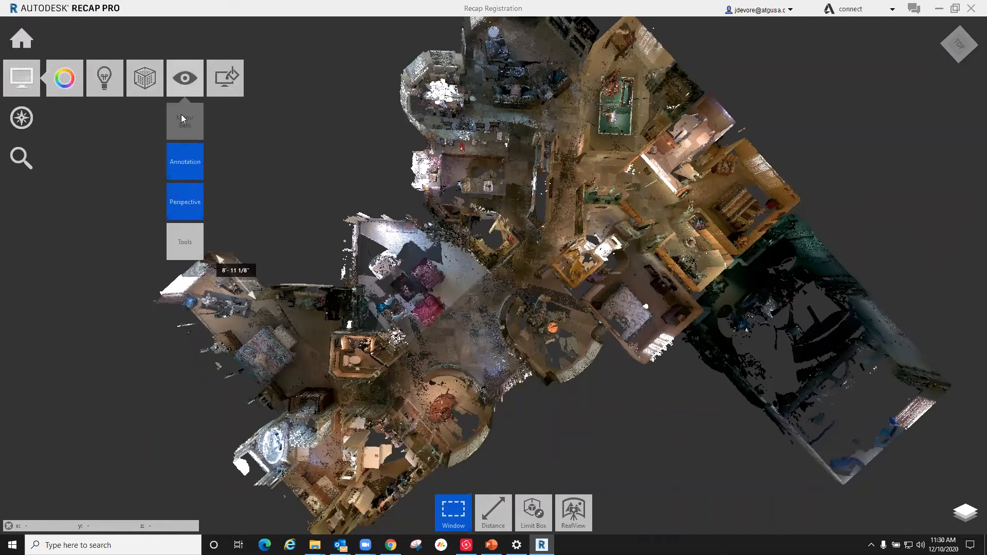
{"action": "left_click", "coordinate": [189, 205]}
Step: Rotate the orthographic floor plan nearly square to the screen and examine the walls around the bedroom and the neighboring rounded room
{"action": "middle_click_drag", "start_coordinate": [577, 268], "coordinate": [590, 357], "text": "shift"}
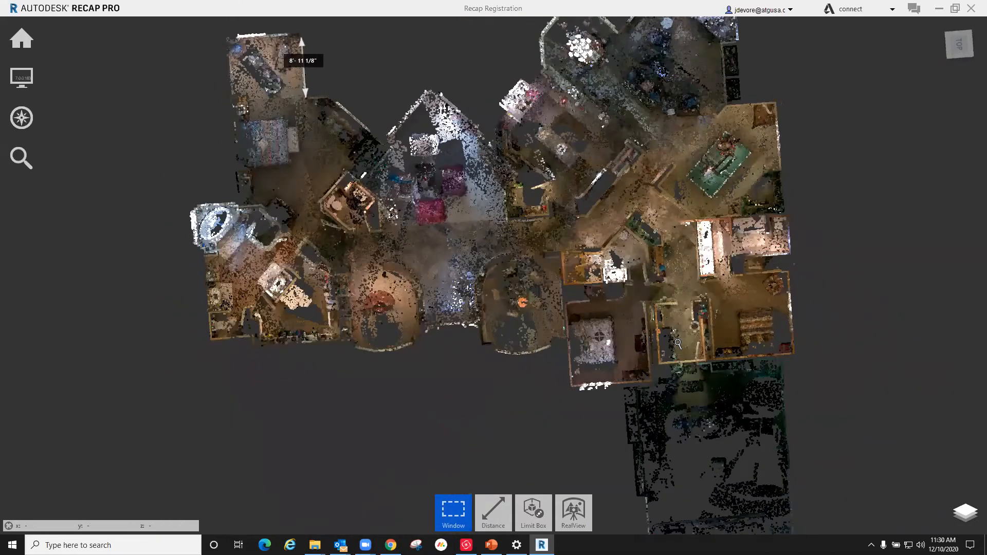
{"action": "scroll", "coordinate": [591, 355], "scroll_direction": "up", "scroll_amount": 2}
{"action": "scroll", "coordinate": [729, 355], "scroll_direction": "up", "scroll_amount": 2}
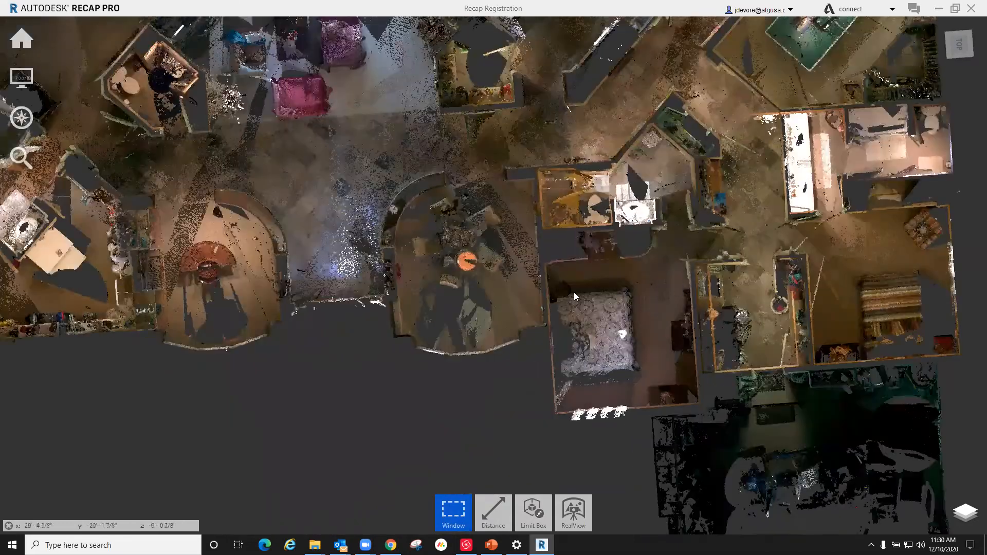
{"action": "scroll", "coordinate": [562, 292], "scroll_direction": "up", "scroll_amount": 1}
{"action": "scroll", "coordinate": [500, 140], "scroll_direction": "up", "scroll_amount": 1}
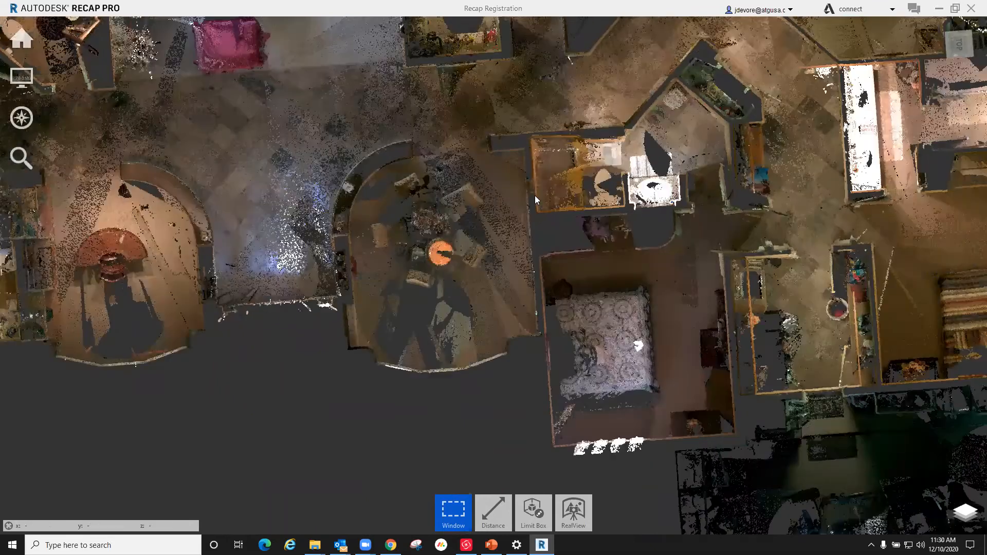
{"action": "scroll", "coordinate": [360, 181], "scroll_direction": "down", "scroll_amount": 1}
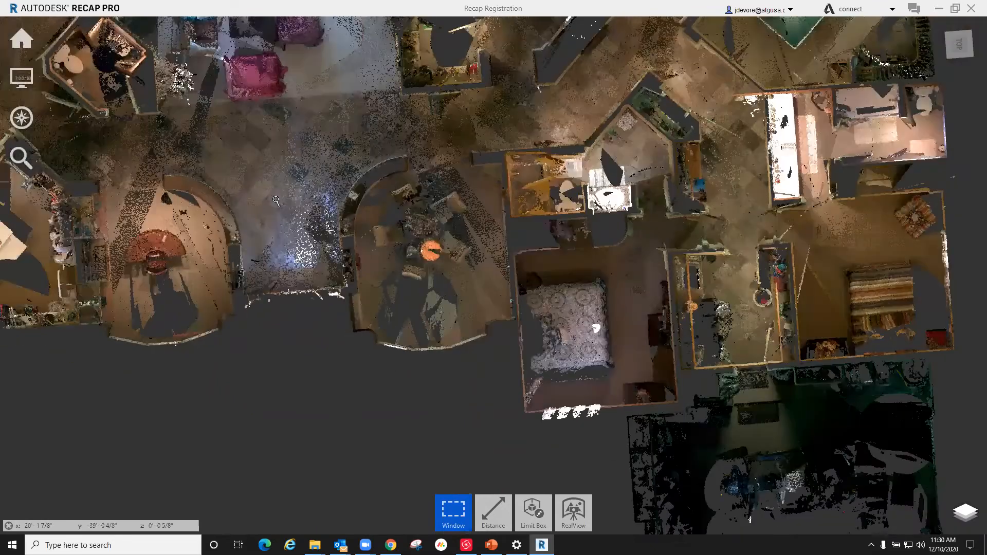
{"action": "scroll", "coordinate": [481, 275], "scroll_direction": "down", "scroll_amount": 1}
{"action": "scroll", "coordinate": [483, 249], "scroll_direction": "up", "scroll_amount": 1}
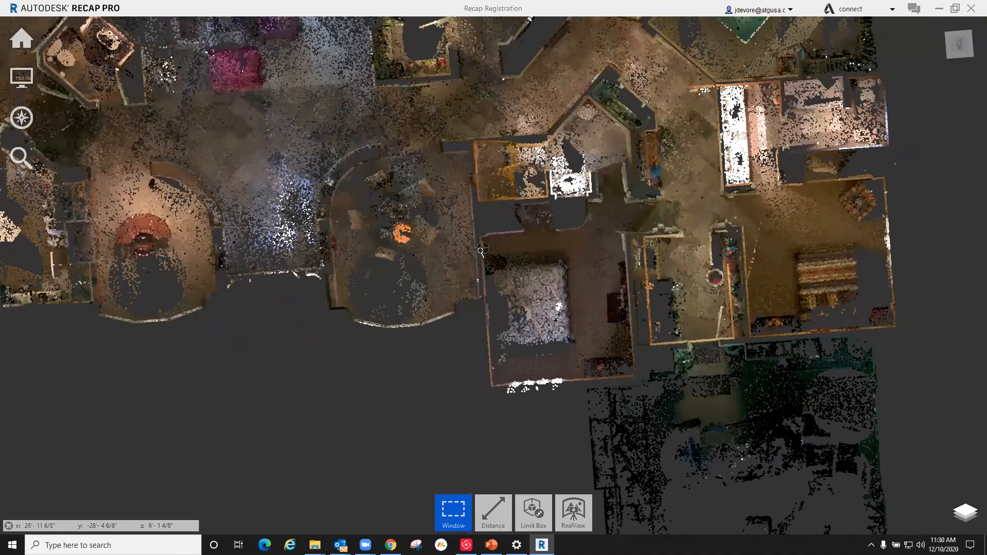
{"action": "scroll", "coordinate": [478, 257], "scroll_direction": "up", "scroll_amount": 2}
{"action": "scroll", "coordinate": [452, 255], "scroll_direction": "up", "scroll_amount": 1}
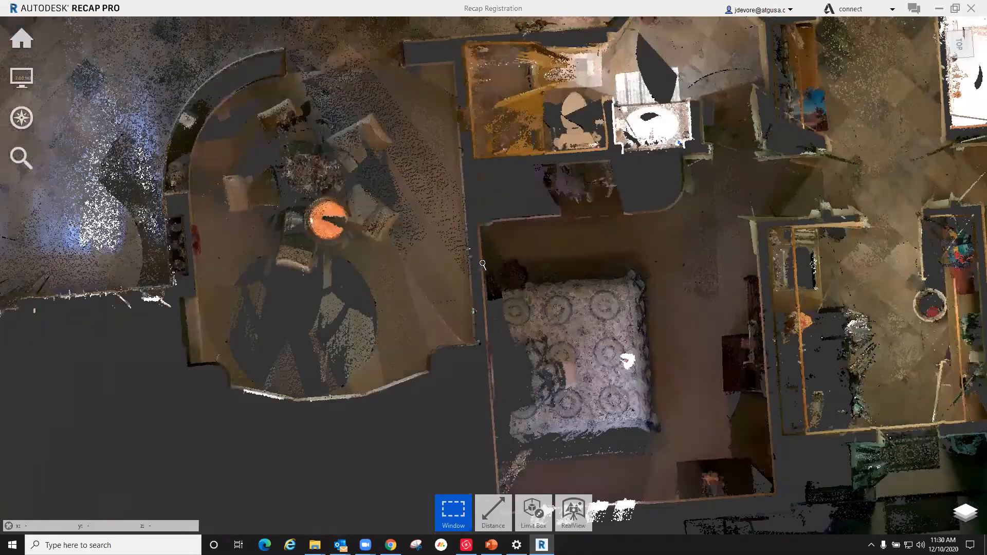
{"action": "scroll", "coordinate": [628, 359], "scroll_direction": "down", "scroll_amount": 1}
{"action": "scroll", "coordinate": [727, 326], "scroll_direction": "down", "scroll_amount": 1}
{"action": "middle_click_drag", "start_coordinate": [750, 298], "coordinate": [771, 308], "text": "shift"}
{"action": "scroll", "coordinate": [632, 264], "scroll_direction": "down", "scroll_amount": 1}
{"action": "mouse_move", "coordinate": [30, 76]}
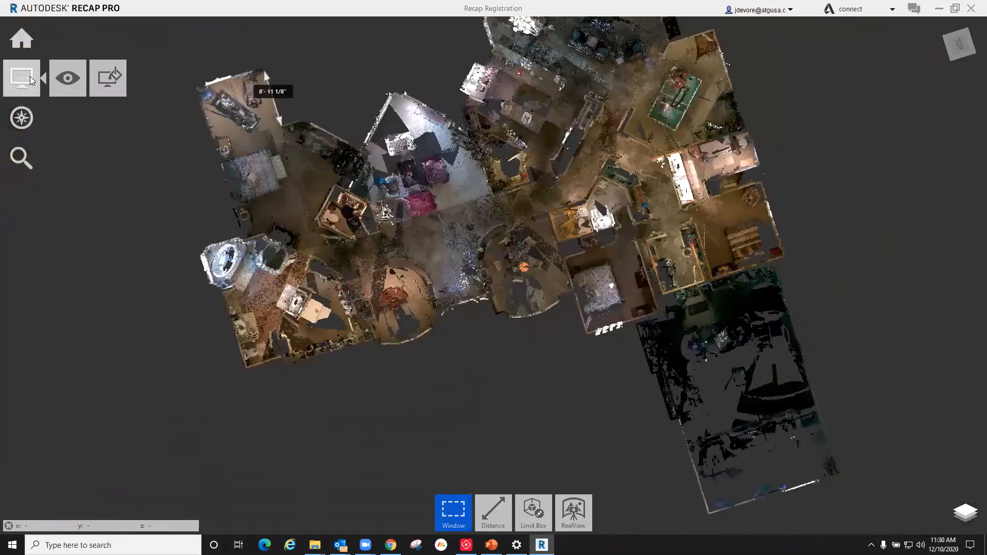
Step: Delete the distance measurement on the bedroom wall at the far end of the house point cloud
{"action": "mouse_move", "coordinate": [188, 82]}
{"action": "mouse_move", "coordinate": [193, 233]}
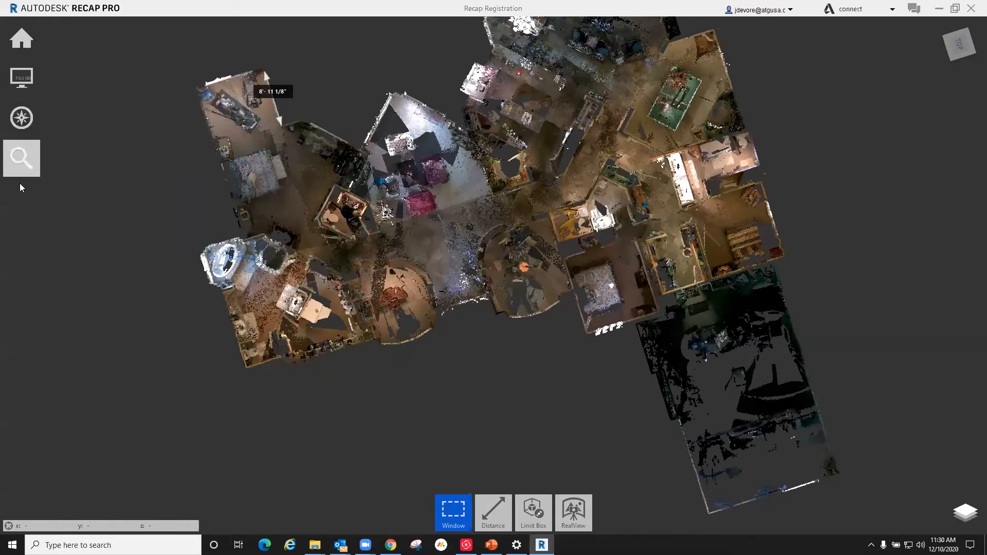
{"action": "scroll", "coordinate": [569, 319], "scroll_direction": "down", "scroll_amount": 2}
{"action": "right_click_drag", "start_coordinate": [505, 243], "coordinate": [590, 153]}
{"action": "scroll", "coordinate": [569, 75], "scroll_direction": "up", "scroll_amount": 2}
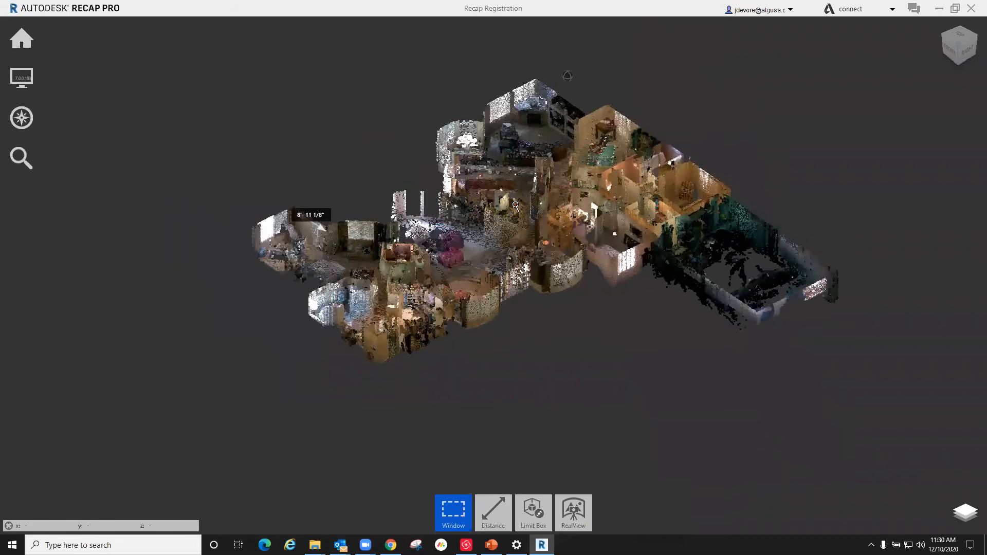
{"action": "left_click", "coordinate": [220, 267]}
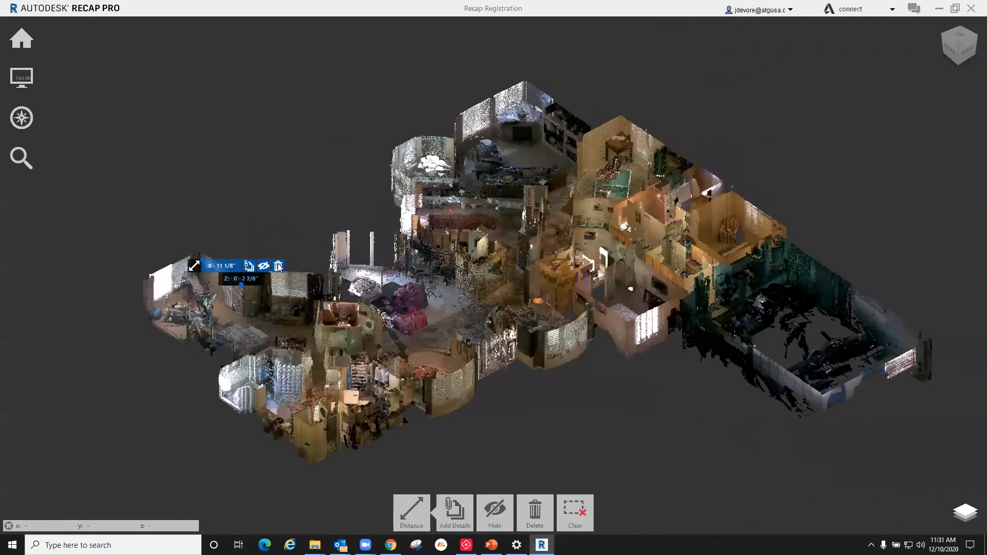
{"action": "left_click", "coordinate": [279, 267]}
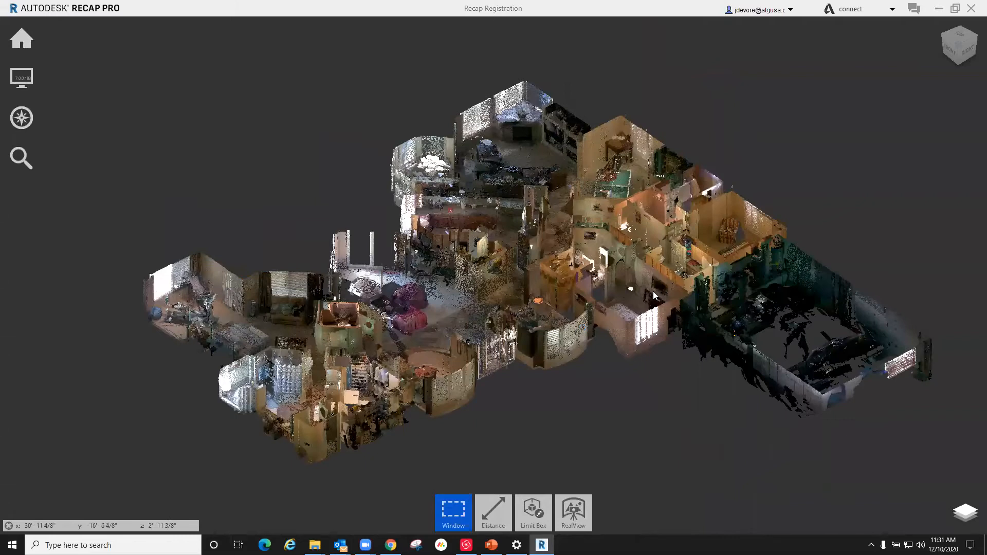
Step: Switch to Cyclone REGISTER 360 and examine how the tunnel scan setups are spread across SiteMap 5 in the Webinar Tunnel network project
{"action": "right_click_drag", "start_coordinate": [438, 286], "coordinate": [506, 304]}
{"action": "mouse_move", "coordinate": [466, 545]}
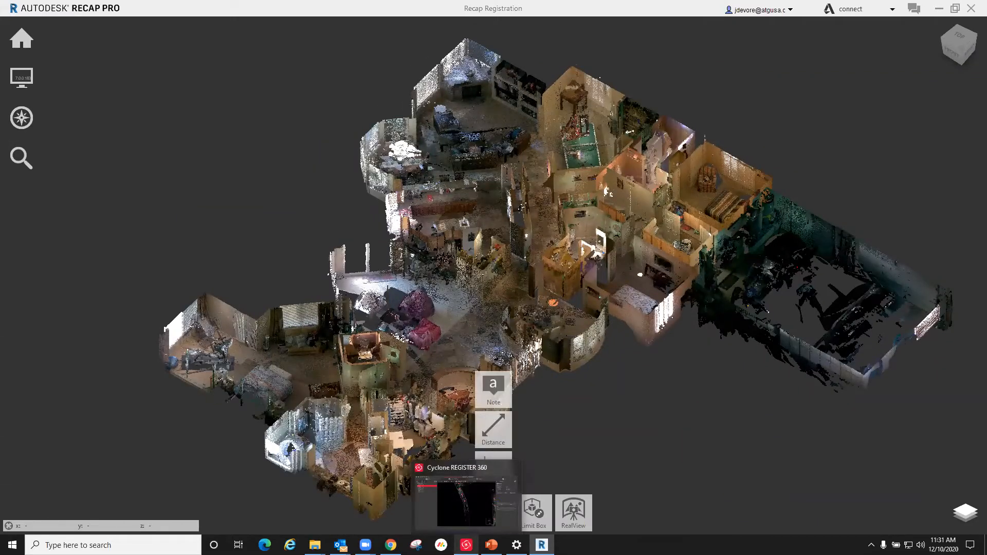
{"action": "left_click", "coordinate": [466, 545]}
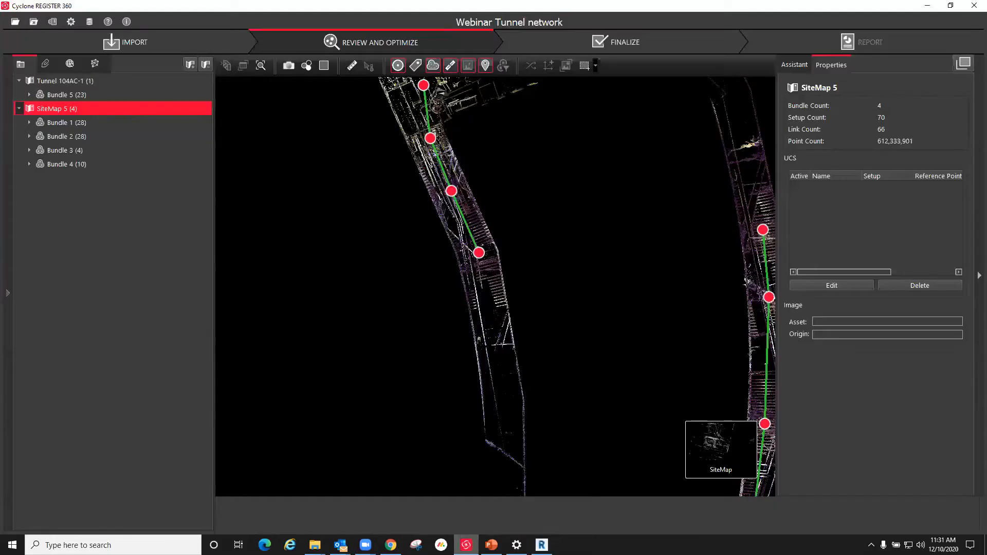
{"action": "scroll", "coordinate": [383, 350], "scroll_direction": "down", "scroll_amount": 5}
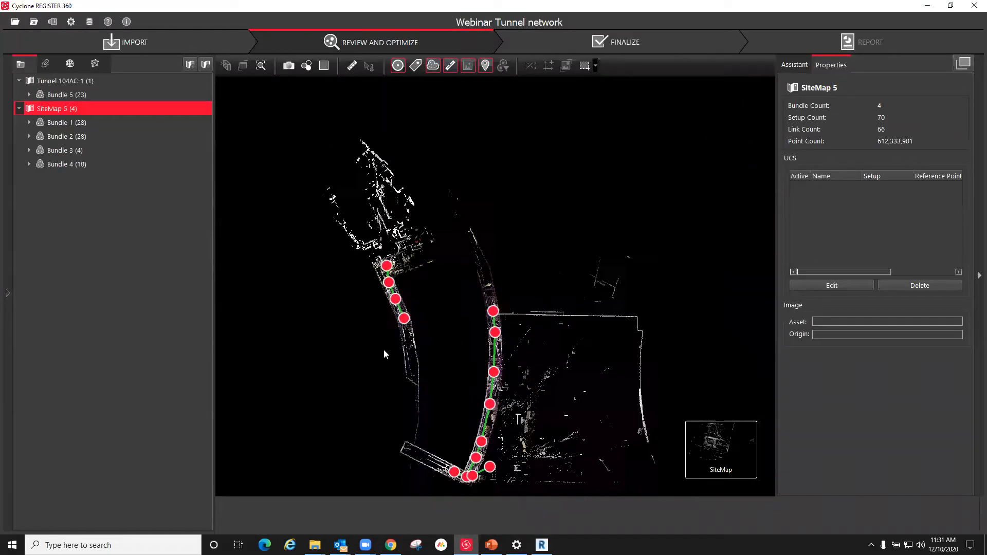
{"action": "scroll", "coordinate": [529, 247], "scroll_direction": "down", "scroll_amount": 2}
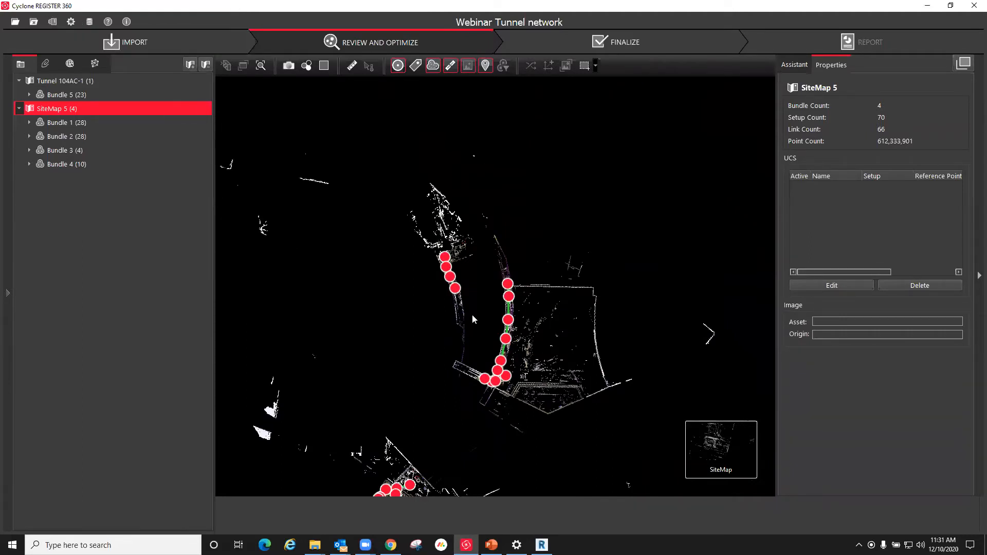
{"action": "scroll", "coordinate": [417, 250], "scroll_direction": "down", "scroll_amount": 2}
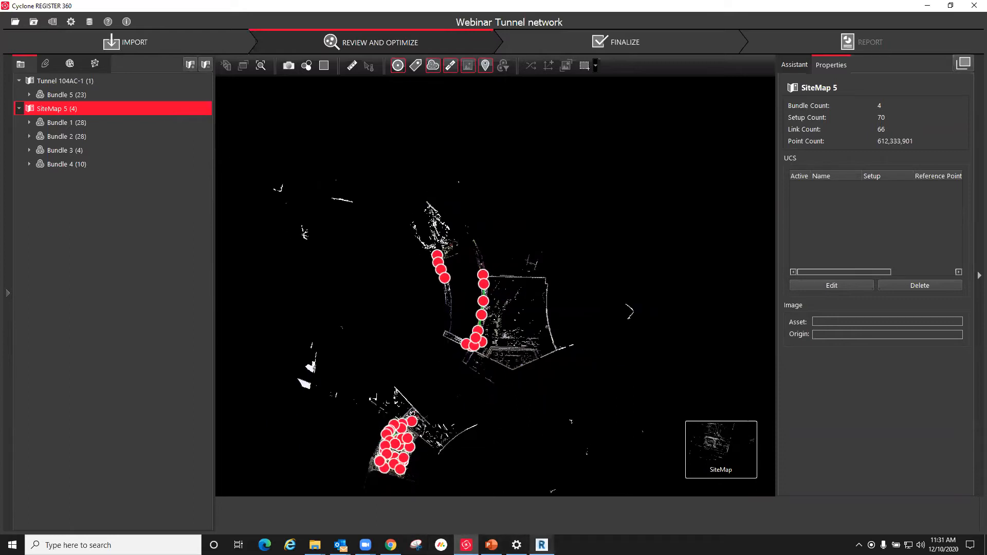
{"action": "mouse_move", "coordinate": [542, 544]}
{"action": "scroll", "coordinate": [520, 254], "scroll_direction": "up", "scroll_amount": 3}
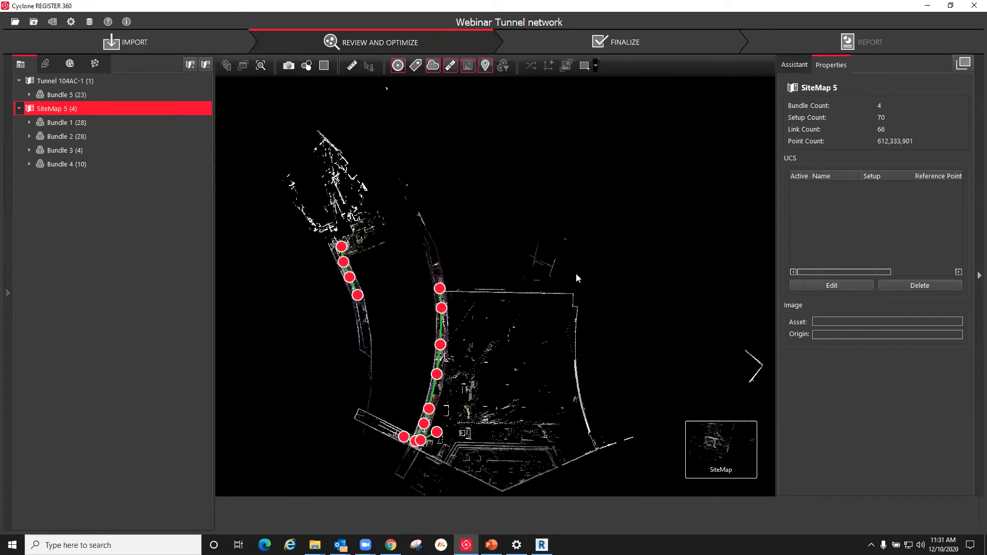
{"action": "scroll", "coordinate": [580, 276], "scroll_direction": "down", "scroll_amount": 5}
{"action": "scroll", "coordinate": [490, 434], "scroll_direction": "up", "scroll_amount": 3}
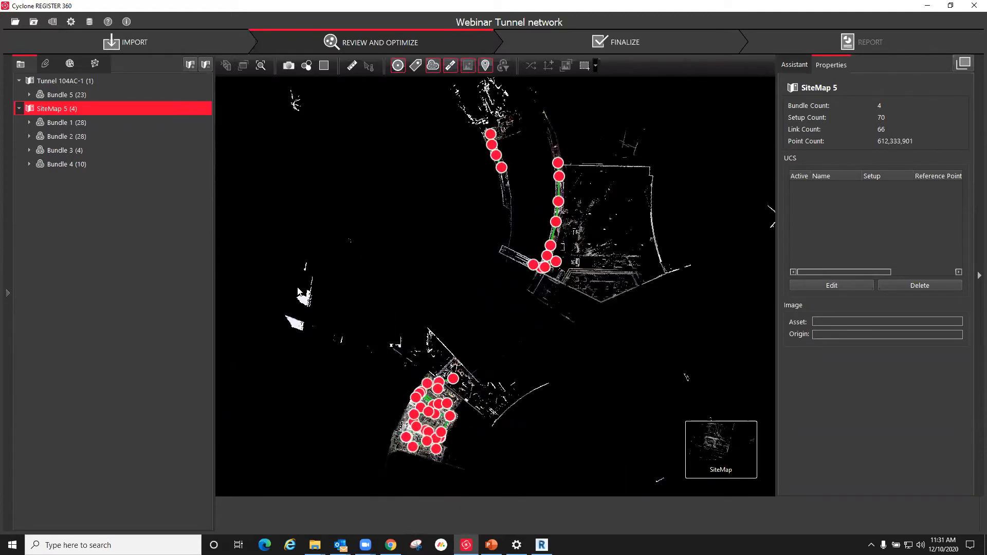
{"action": "scroll", "coordinate": [469, 323], "scroll_direction": "down", "scroll_amount": 2}
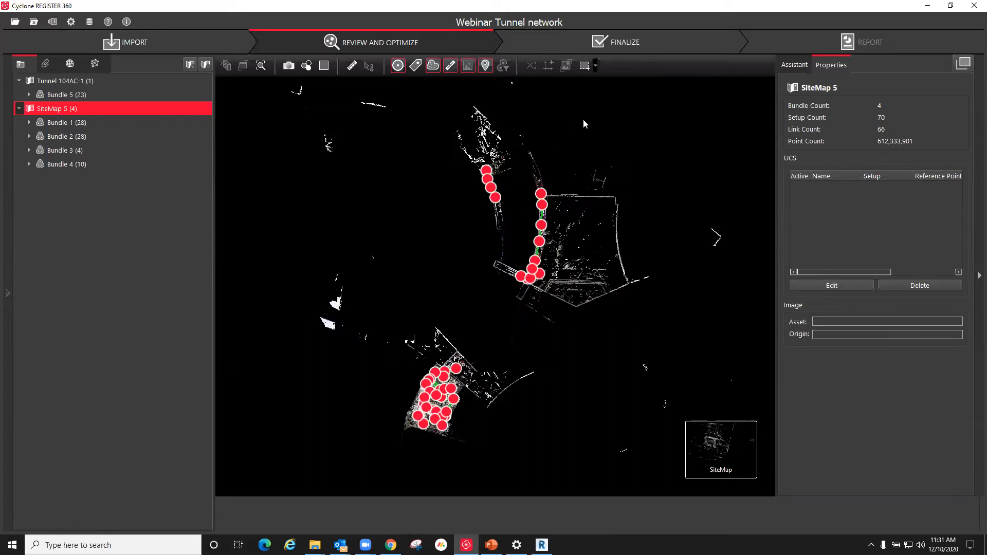
{"action": "scroll", "coordinate": [600, 106], "scroll_direction": "up", "scroll_amount": 2}
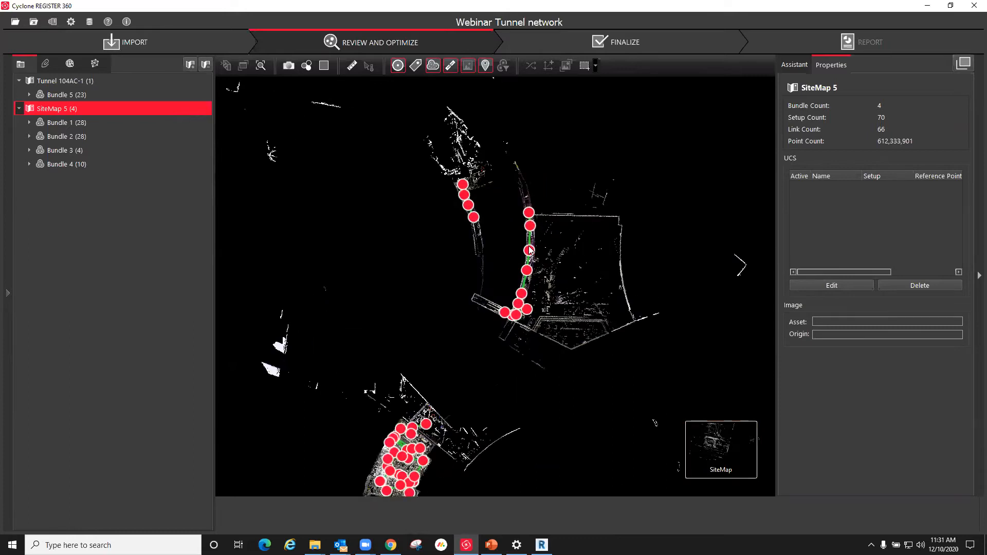
Step: Show the setup Tunnel 104AA- Interior 004 in the Cloud Viewer and enter its panoramic image
{"action": "left_click", "coordinate": [477, 220]}
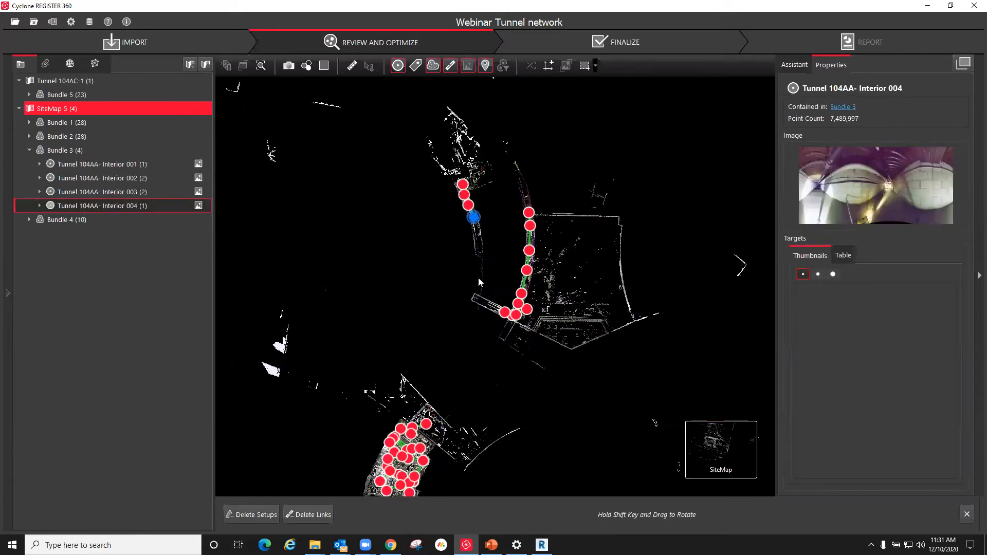
{"action": "right_click", "coordinate": [473, 216]}
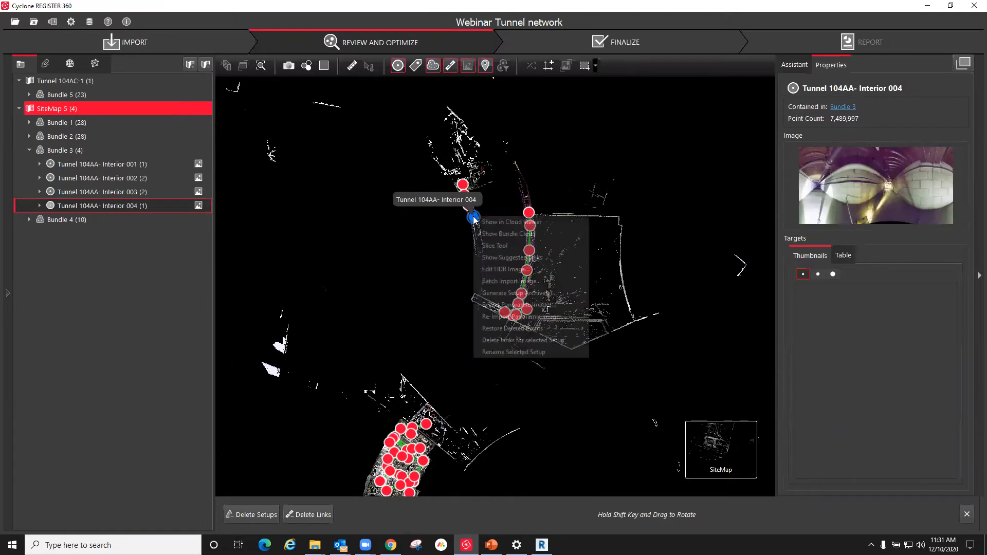
{"action": "left_click", "coordinate": [501, 222]}
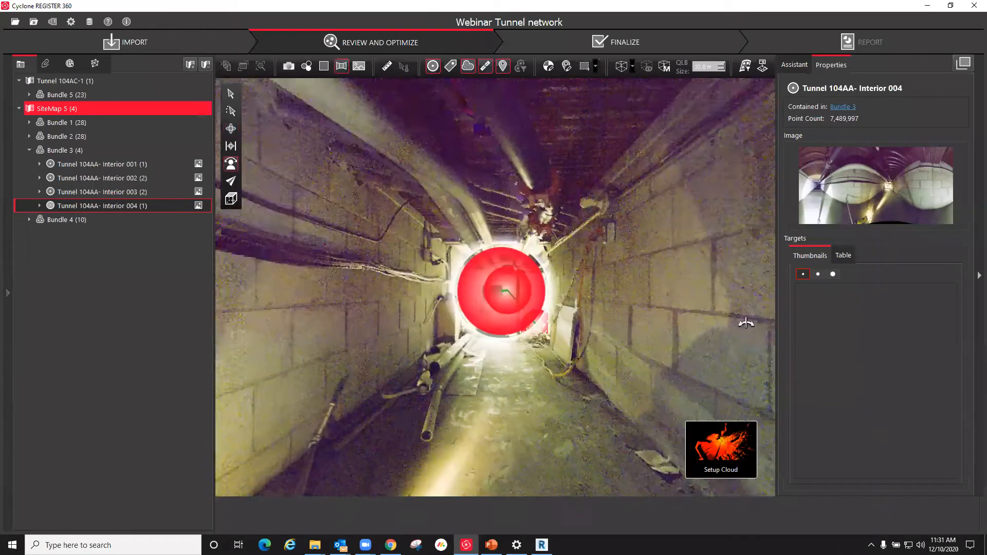
{"action": "left_click_drag", "start_coordinate": [746, 323], "coordinate": [658, 314]}
{"action": "left_click_drag", "start_coordinate": [438, 290], "coordinate": [340, 291]}
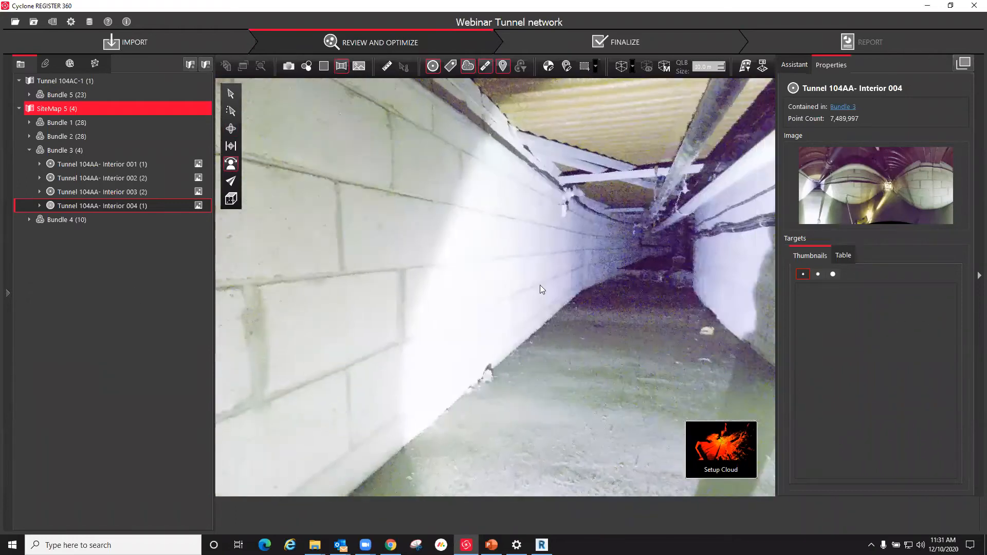
Step: Look around the tunnel's block walls, floor and ceiling in the panoramic image, and leave the view
{"action": "left_click_drag", "start_coordinate": [542, 289], "coordinate": [504, 291]}
{"action": "left_click_drag", "start_coordinate": [425, 356], "coordinate": [354, 357]}
{"action": "left_click_drag", "start_coordinate": [719, 459], "coordinate": [657, 448]}
{"action": "left_click_drag", "start_coordinate": [502, 318], "coordinate": [489, 316]}
{"action": "left_click_drag", "start_coordinate": [358, 329], "coordinate": [578, 329]}
{"action": "left_click_drag", "start_coordinate": [447, 279], "coordinate": [427, 302]}
{"action": "key", "text": "Escape"}
Step: Select the end setup of the neighboring tunnel on the site map together with Tunnel 104AA- Interior 004
{"action": "scroll", "coordinate": [403, 268], "scroll_direction": "down", "scroll_amount": 1}
{"action": "left_click_drag", "start_coordinate": [407, 440], "coordinate": [439, 374]}
{"action": "scroll", "coordinate": [474, 225], "scroll_direction": "up", "scroll_amount": 5}
{"action": "left_click_drag", "start_coordinate": [497, 226], "coordinate": [413, 183]}
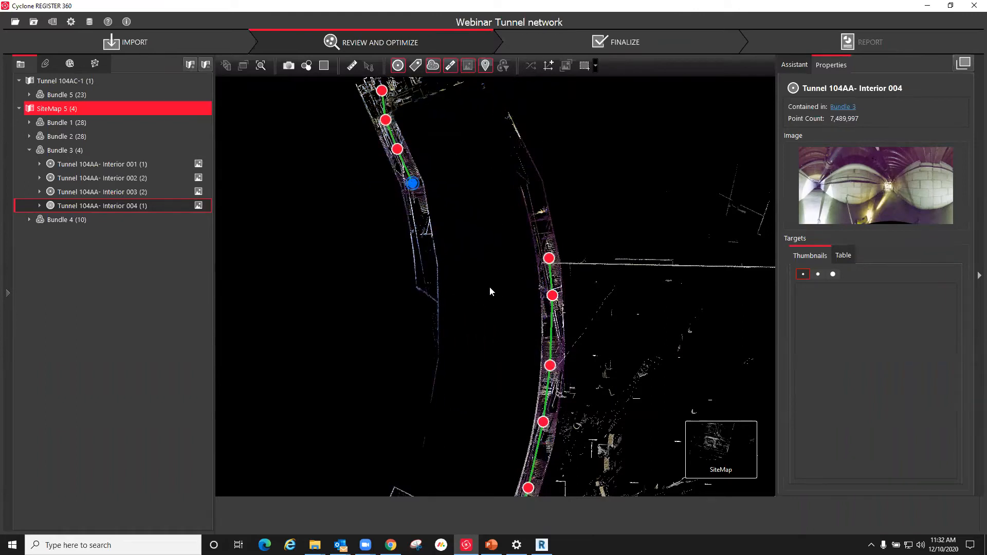
{"action": "left_click", "coordinate": [549, 258]}
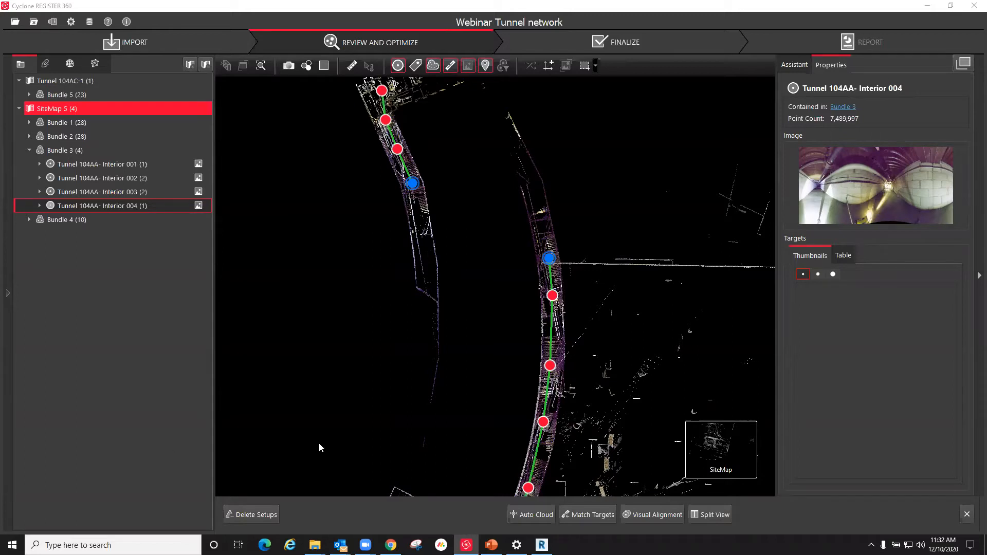
Step: Switch to BIM 360 Document Management in Chrome and open the project Reality Capture - Nicholson - Waterfalling
{"action": "left_click", "coordinate": [391, 545]}
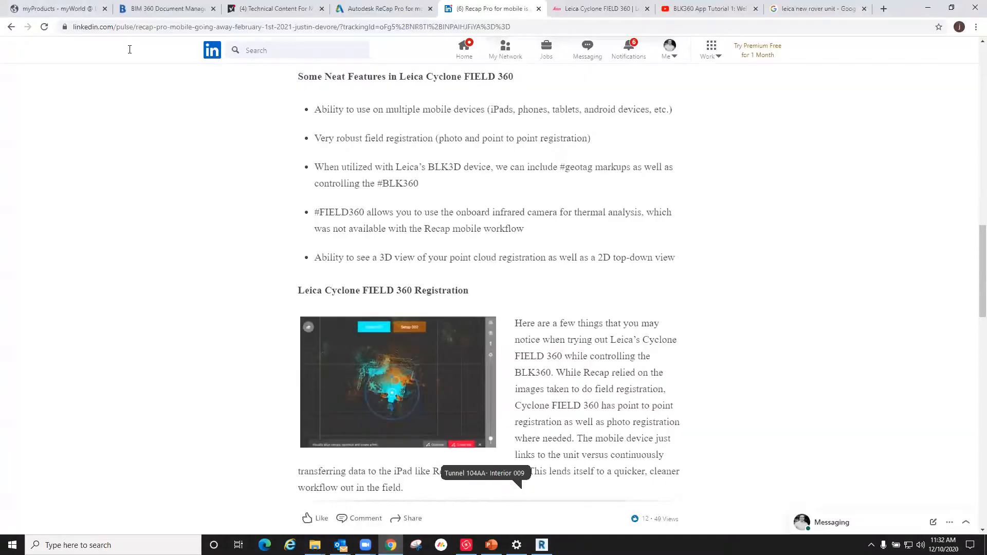
{"action": "left_click", "coordinate": [165, 9]}
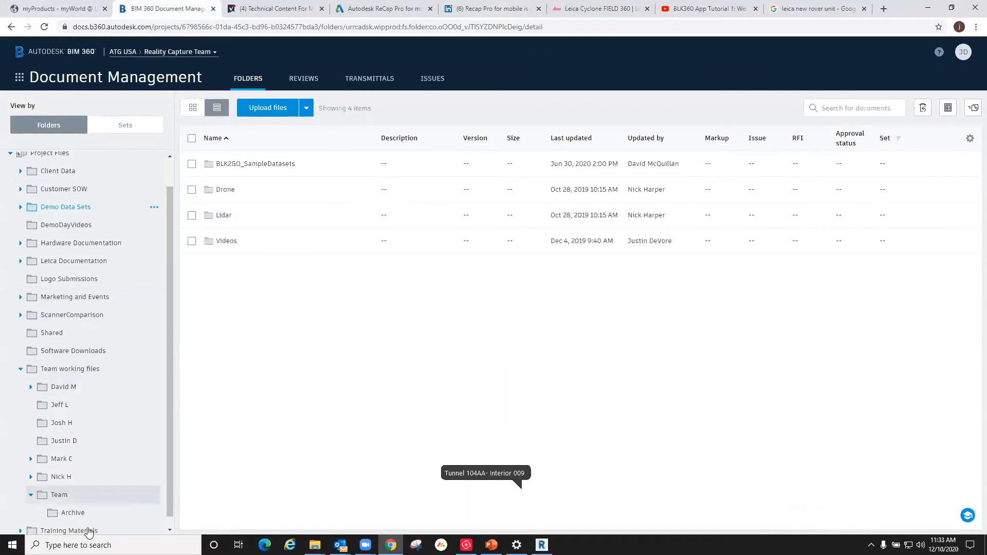
{"action": "left_click", "coordinate": [151, 51]}
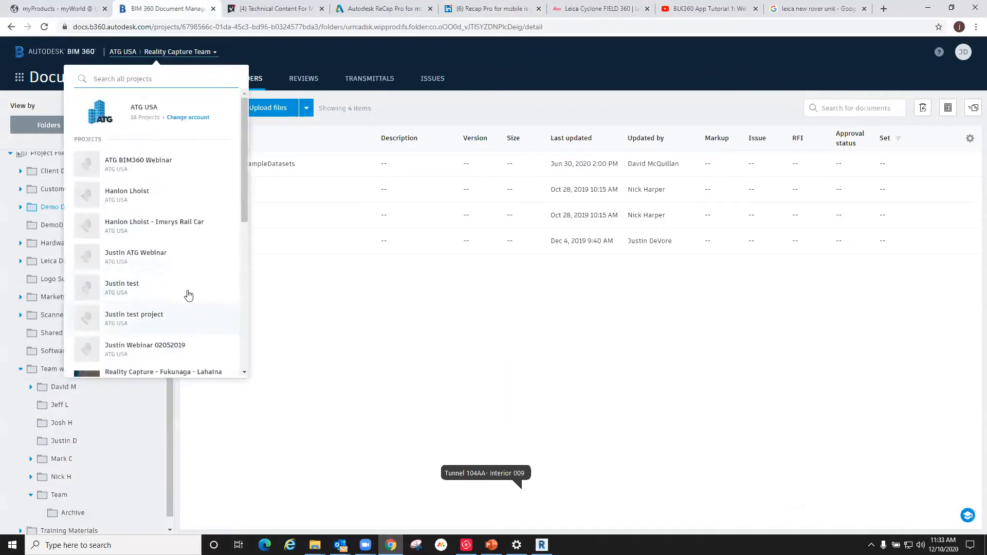
{"action": "scroll", "coordinate": [188, 295], "scroll_direction": "down", "scroll_amount": 3}
{"action": "left_click", "coordinate": [155, 294]}
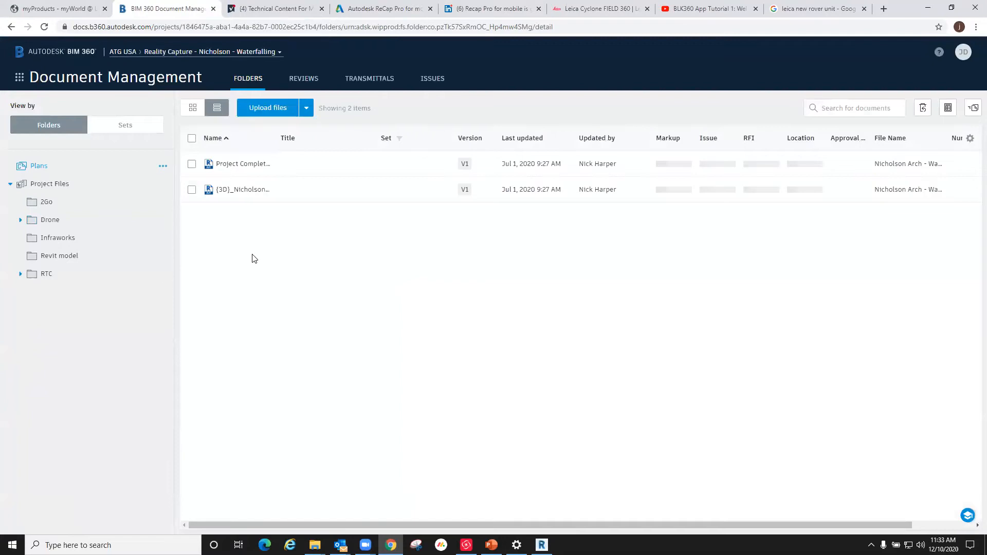
Step: Open the Project Completion_Nicholson Arch - Waterfalling Estate.rvt model and orbit around the building and its terraces
{"action": "left_click", "coordinate": [242, 164]}
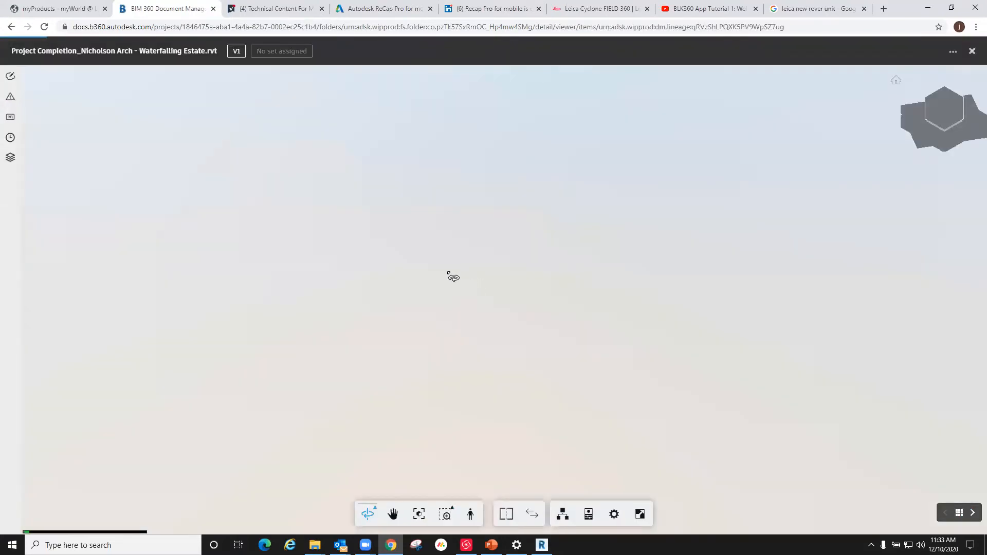
{"action": "left_click_drag", "start_coordinate": [524, 372], "coordinate": [370, 334]}
{"action": "left_click_drag", "start_coordinate": [688, 355], "coordinate": [485, 298]}
{"action": "scroll", "coordinate": [693, 378], "scroll_direction": "up", "scroll_amount": 3}
{"action": "scroll", "coordinate": [586, 366], "scroll_direction": "down", "scroll_amount": 3}
{"action": "middle_click_drag", "start_coordinate": [583, 364], "coordinate": [580, 314]}
{"action": "left_click_drag", "start_coordinate": [579, 314], "coordinate": [569, 459]}
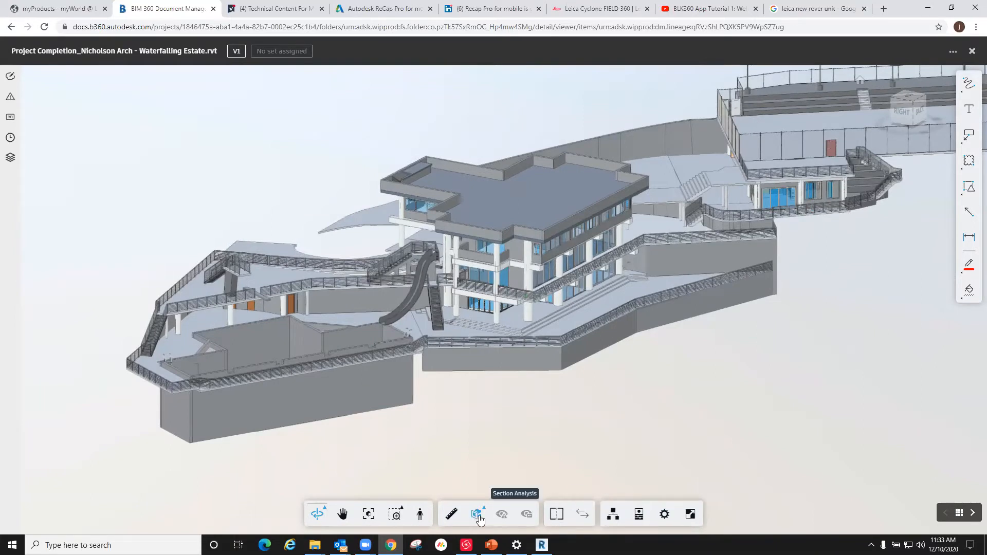
Step: Section the estate model with a Y plane and shift the cut through the main building to expose its floors
{"action": "left_click", "coordinate": [478, 514]}
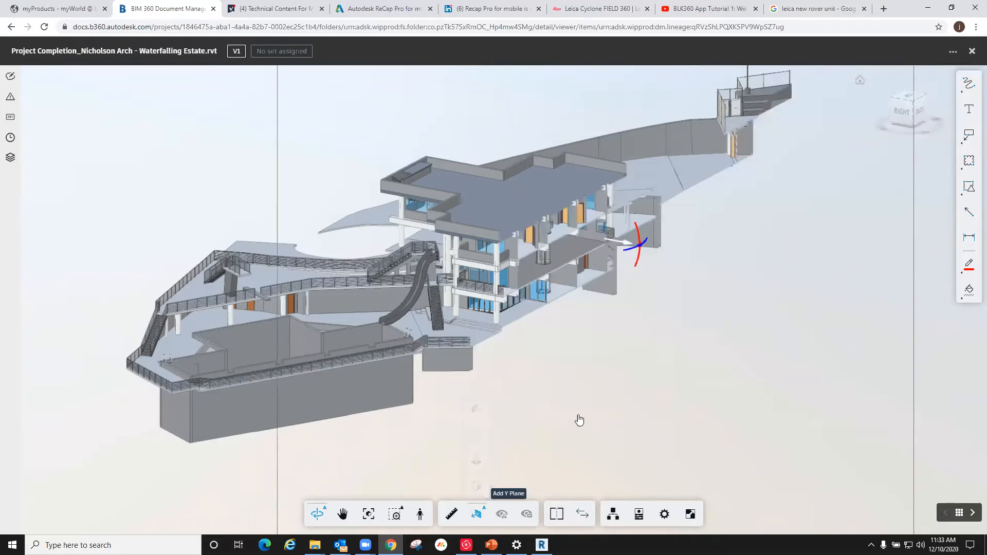
{"action": "scroll", "coordinate": [617, 341], "scroll_direction": "down", "scroll_amount": 2}
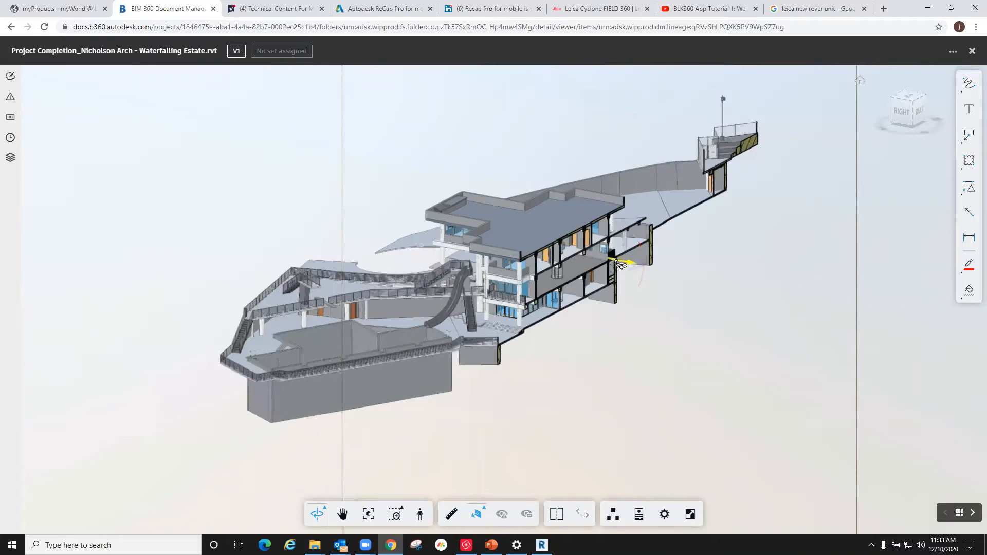
{"action": "scroll", "coordinate": [611, 263], "scroll_direction": "up", "scroll_amount": 3}
{"action": "scroll", "coordinate": [609, 263], "scroll_direction": "up", "scroll_amount": 2}
{"action": "left_click_drag", "start_coordinate": [550, 343], "coordinate": [541, 341]}
{"action": "scroll", "coordinate": [349, 208], "scroll_direction": "up", "scroll_amount": 2}
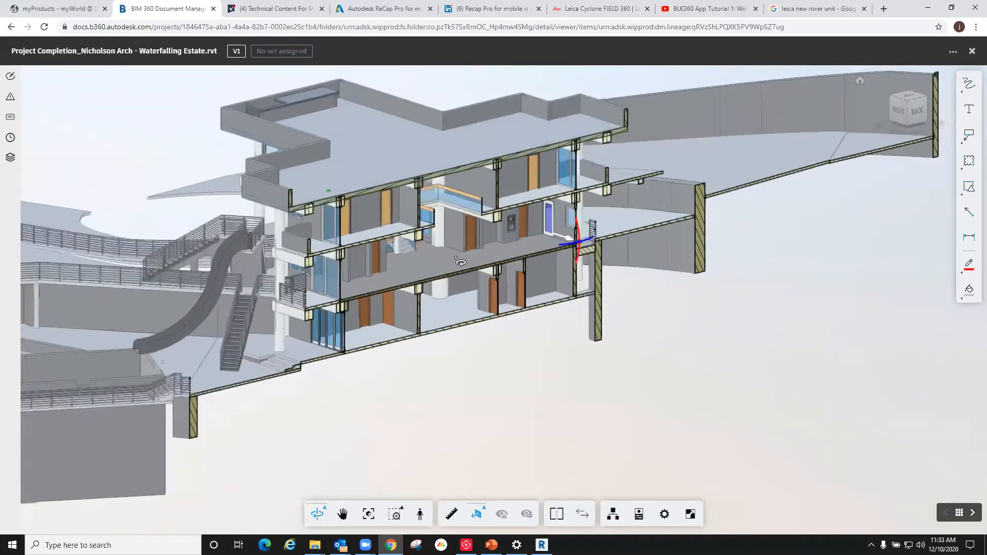
{"action": "mouse_move", "coordinate": [561, 236]}
{"action": "left_mouse_down"}
{"action": "mouse_move", "coordinate": [538, 229]}
{"action": "mouse_move", "coordinate": [606, 276]}
{"action": "left_mouse_up"}
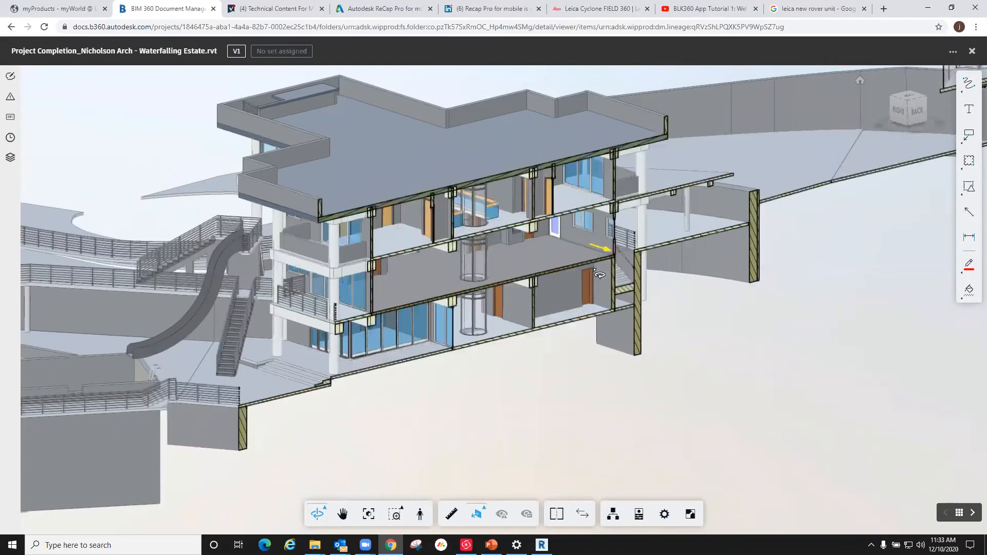
Step: Highlight the main building's flat roof and orbit the sectioned model to a higher view of the back
{"action": "scroll", "coordinate": [644, 354], "scroll_direction": "down", "scroll_amount": 3}
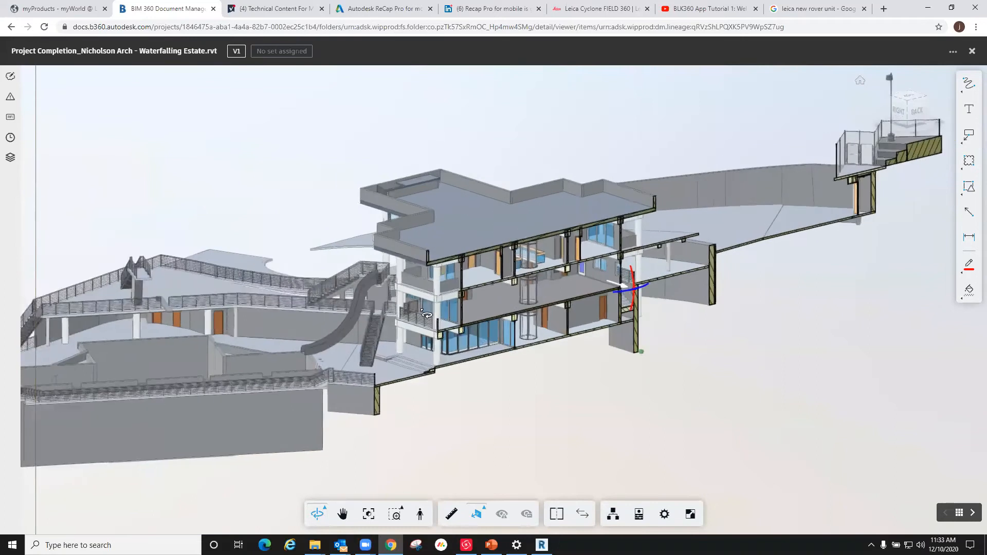
{"action": "left_click", "coordinate": [463, 249]}
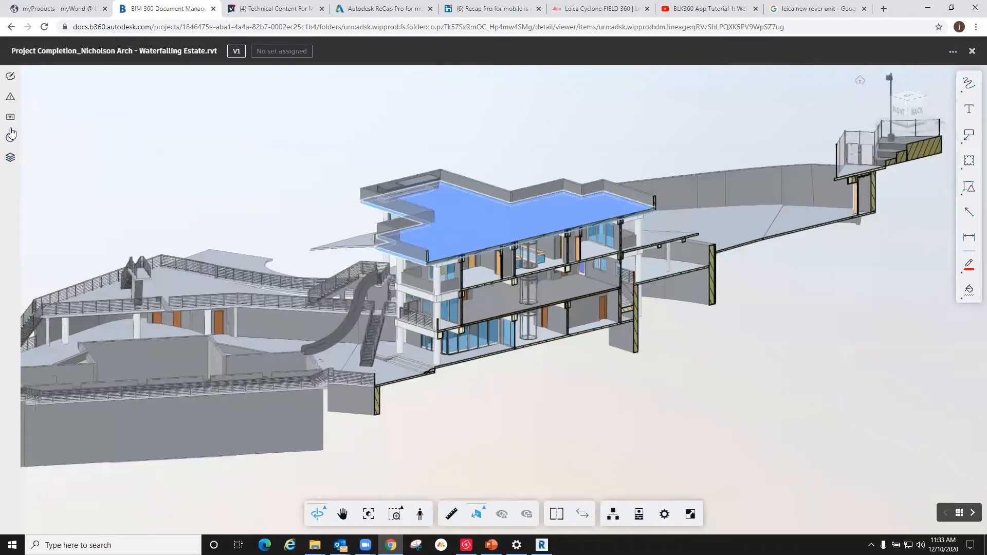
{"action": "left_click_drag", "start_coordinate": [746, 302], "coordinate": [522, 322]}
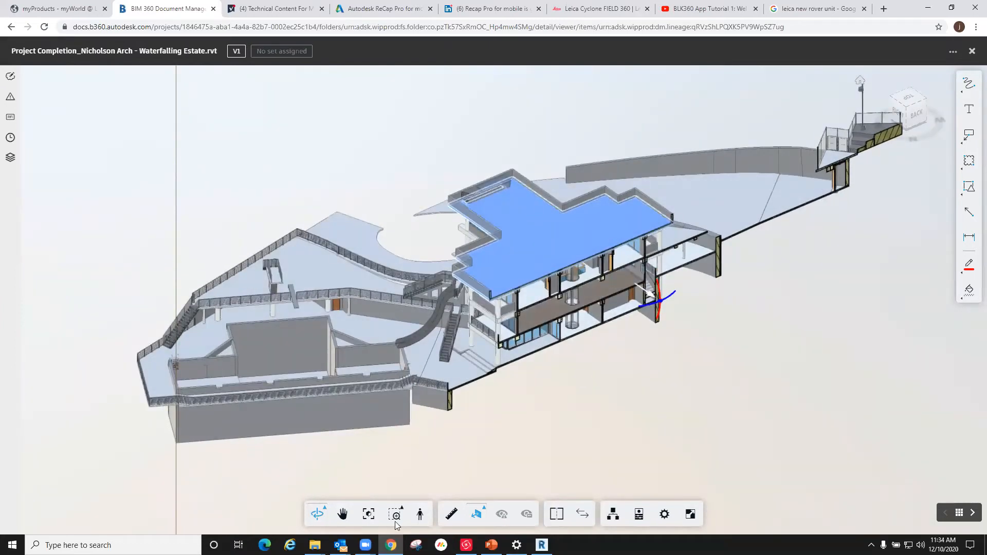
Step: Return to Cyclone REGISTER 360 and examine the gap between the two selected tunnel setups on the site map
{"action": "mouse_move", "coordinate": [466, 544]}
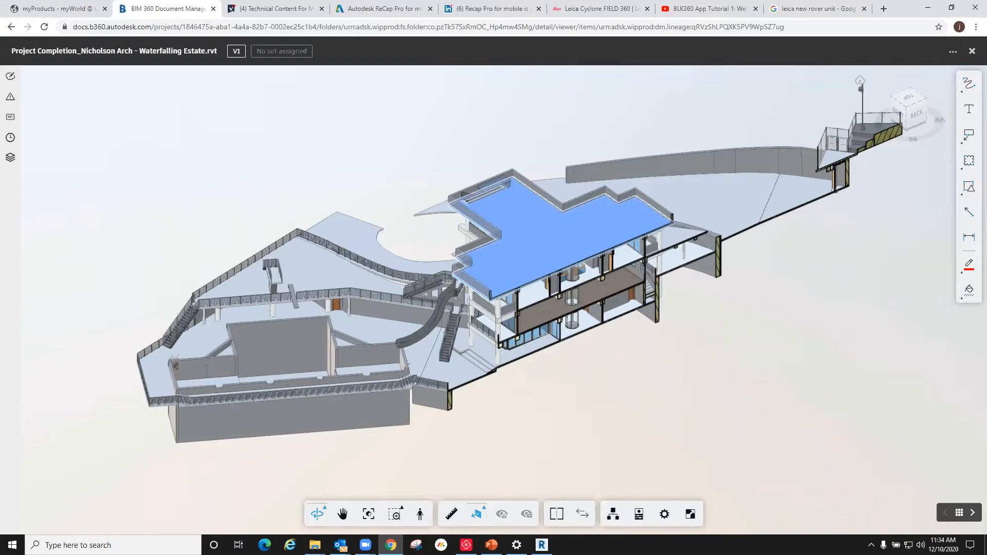
{"action": "left_click", "coordinate": [928, 7]}
{"action": "scroll", "coordinate": [503, 304], "scroll_direction": "down", "scroll_amount": 2}
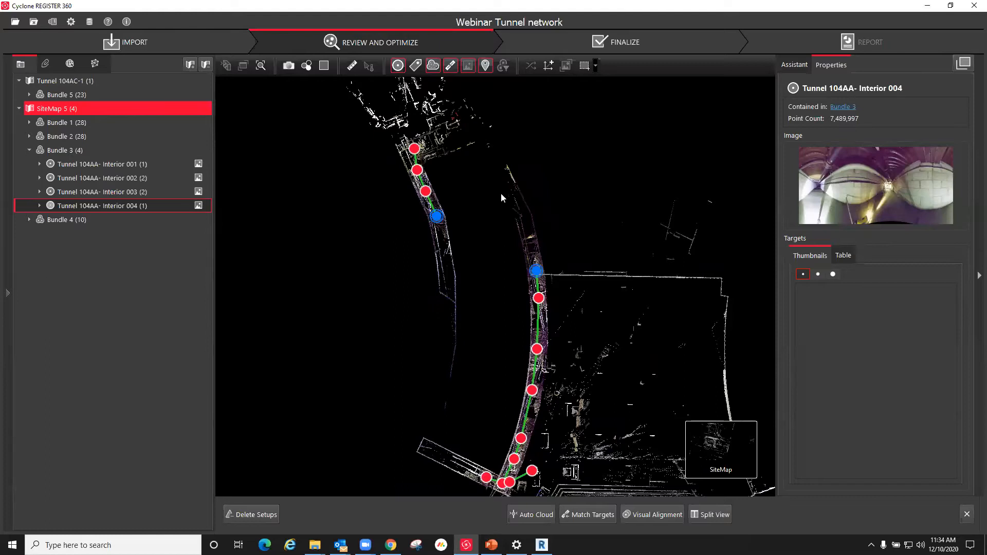
{"action": "scroll", "coordinate": [476, 187], "scroll_direction": "up", "scroll_amount": 1}
{"action": "scroll", "coordinate": [477, 189], "scroll_direction": "up", "scroll_amount": 2}
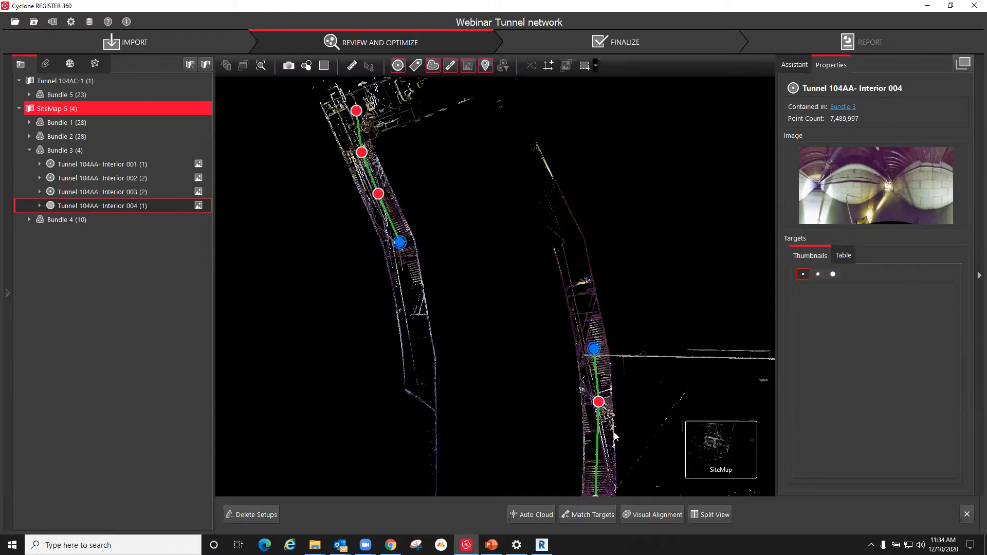
Step: Start a visual alignment of the two tunnel setups and move and rotate one cloud until the walls overlap in plan
{"action": "left_click", "coordinate": [656, 515]}
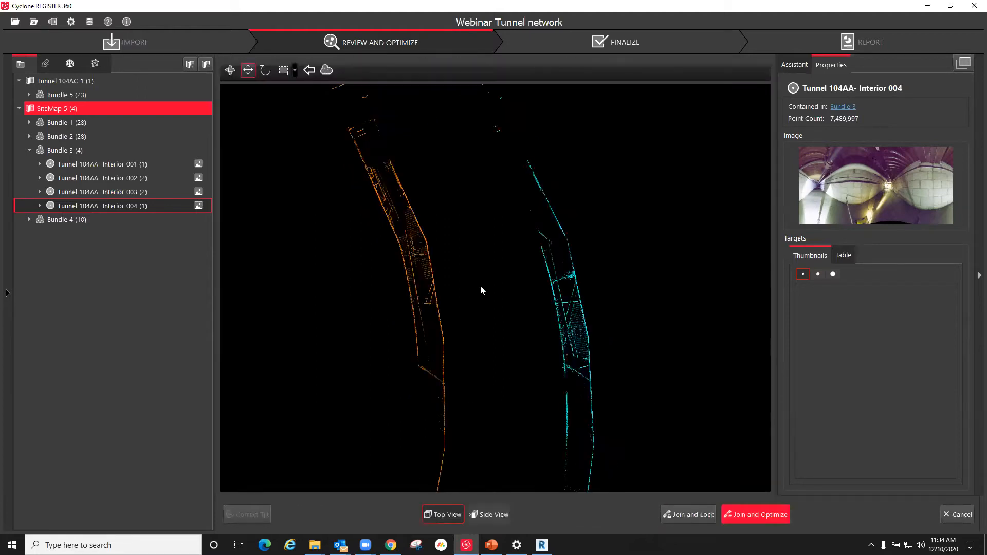
{"action": "left_click_drag", "start_coordinate": [518, 304], "coordinate": [456, 305]}
{"action": "scroll", "coordinate": [437, 313], "scroll_direction": "up", "scroll_amount": 5}
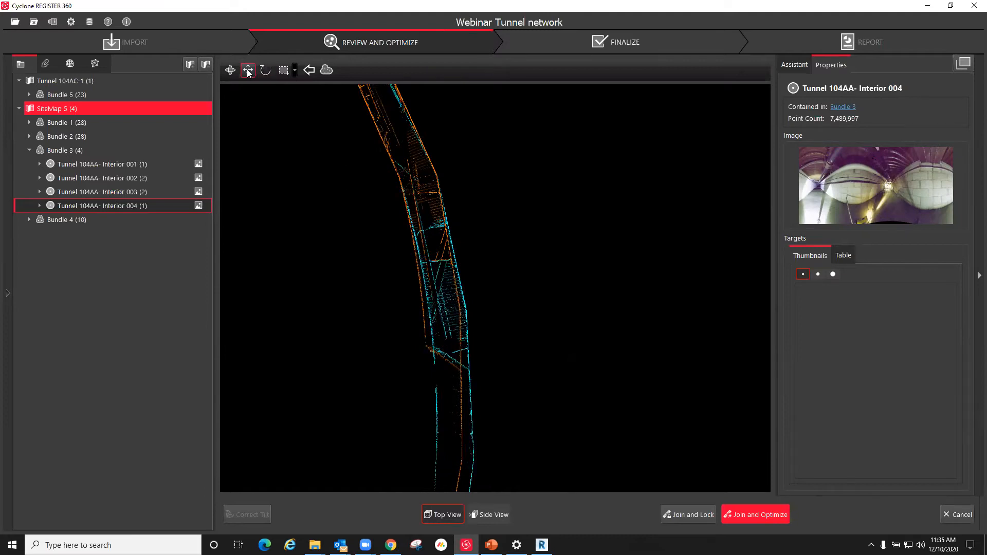
{"action": "left_click_drag", "start_coordinate": [478, 317], "coordinate": [439, 294]}
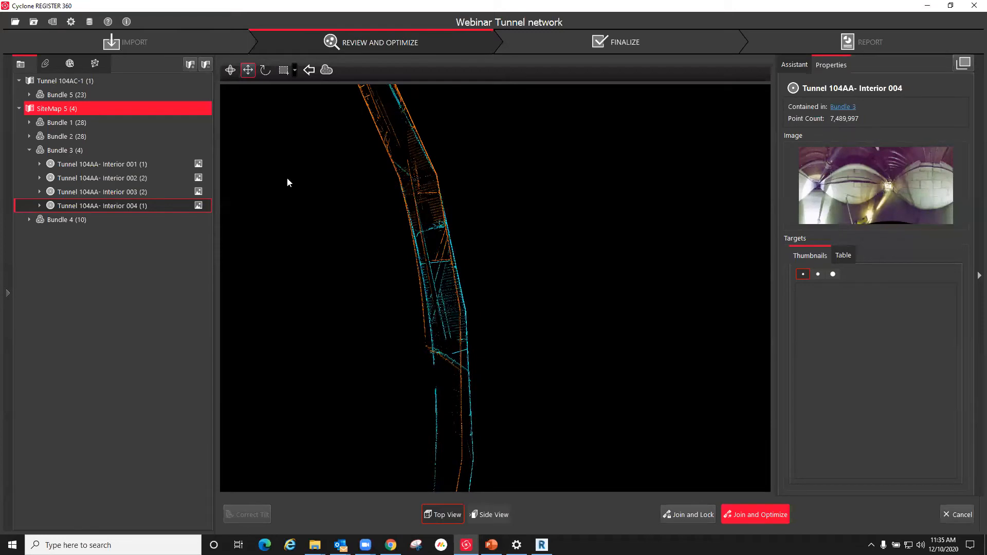
{"action": "left_click", "coordinate": [265, 70]}
{"action": "left_click_drag", "start_coordinate": [436, 176], "coordinate": [477, 440]}
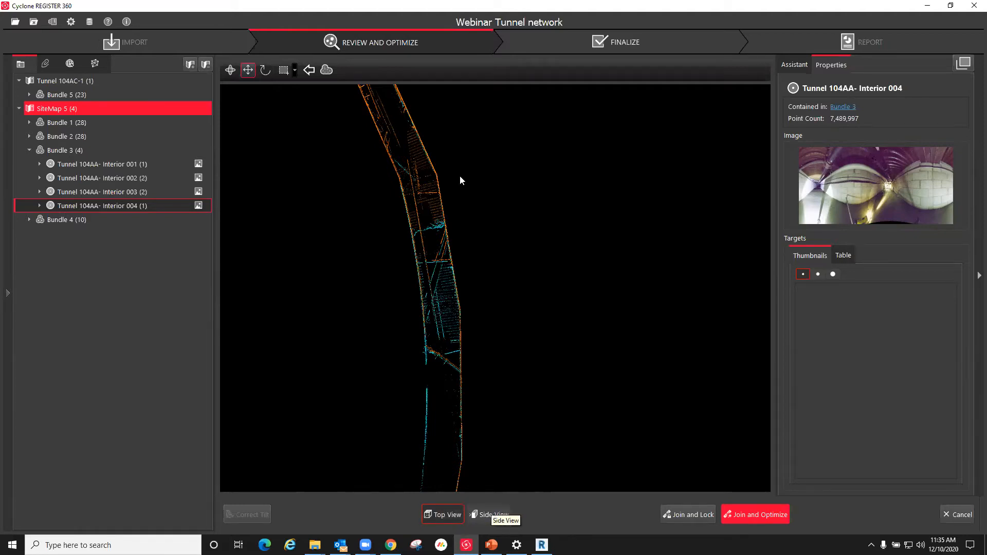
{"action": "scroll", "coordinate": [493, 208], "scroll_direction": "down", "scroll_amount": 2}
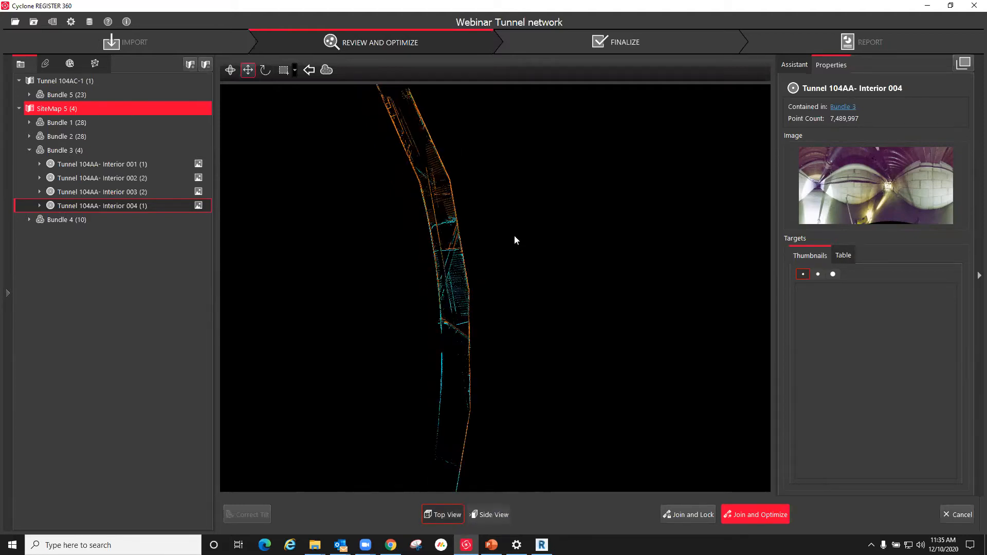
Step: Switch the alignment to the side view and shift the cloud vertically to roughly match the tunnel floor and ceiling
{"action": "left_click", "coordinate": [488, 515]}
{"action": "scroll", "coordinate": [432, 266], "scroll_direction": "up", "scroll_amount": 6}
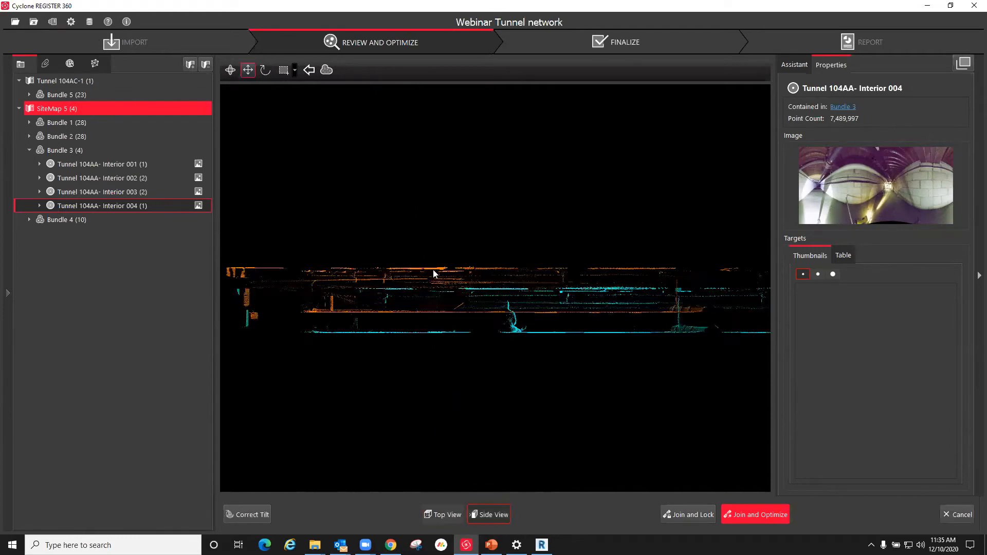
{"action": "scroll", "coordinate": [501, 266], "scroll_direction": "down", "scroll_amount": 5}
{"action": "left_click_drag", "start_coordinate": [539, 308], "coordinate": [539, 296]}
{"action": "scroll", "coordinate": [531, 297], "scroll_direction": "up", "scroll_amount": 8}
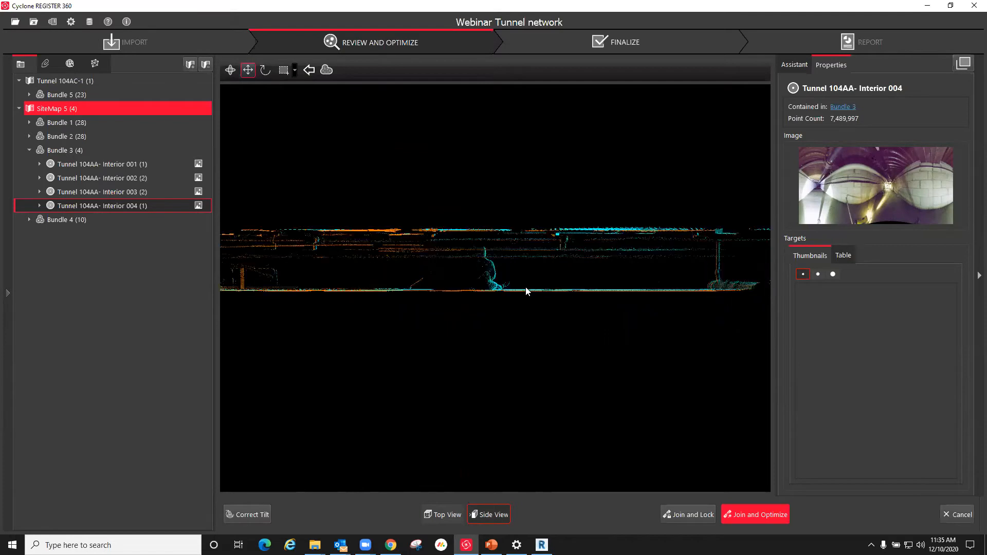
Step: Fine-tune the vertical alignment in the side view until the floor and ceiling lines of both clouds coincide
{"action": "scroll", "coordinate": [570, 307], "scroll_direction": "down", "scroll_amount": 5}
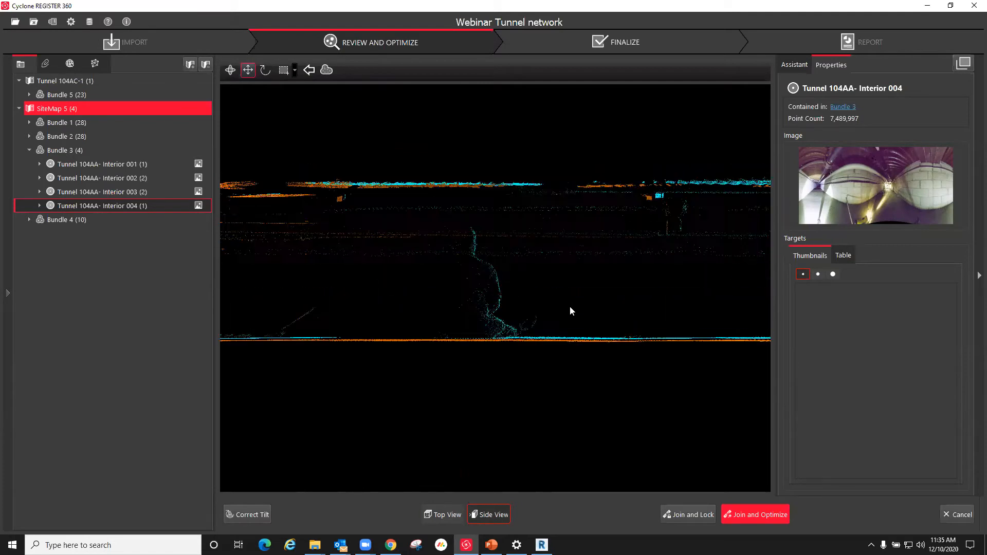
{"action": "scroll", "coordinate": [578, 307], "scroll_direction": "up", "scroll_amount": 3}
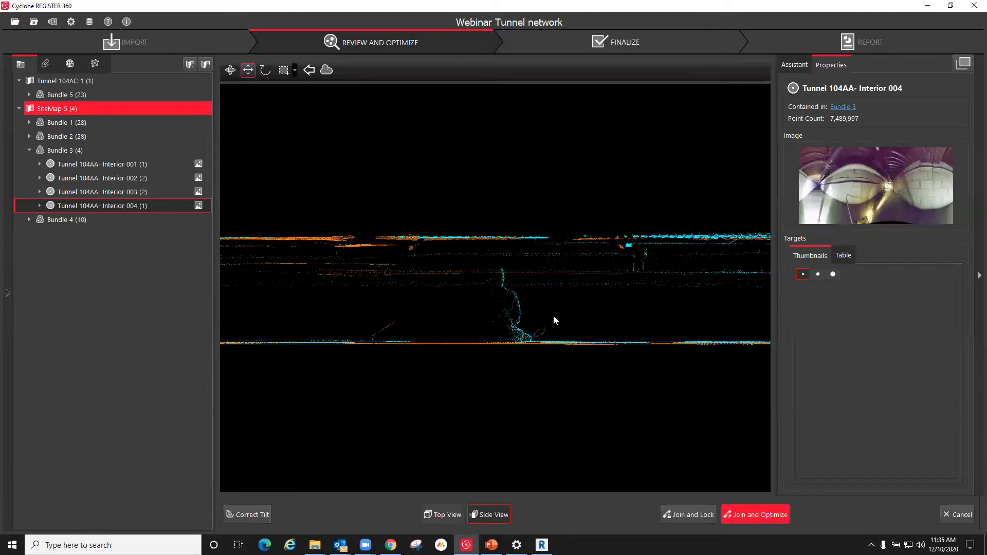
{"action": "scroll", "coordinate": [397, 304], "scroll_direction": "down", "scroll_amount": 3}
{"action": "scroll", "coordinate": [396, 300], "scroll_direction": "down", "scroll_amount": 2}
{"action": "scroll", "coordinate": [505, 301], "scroll_direction": "up", "scroll_amount": 2}
{"action": "scroll", "coordinate": [342, 284], "scroll_direction": "up", "scroll_amount": 3}
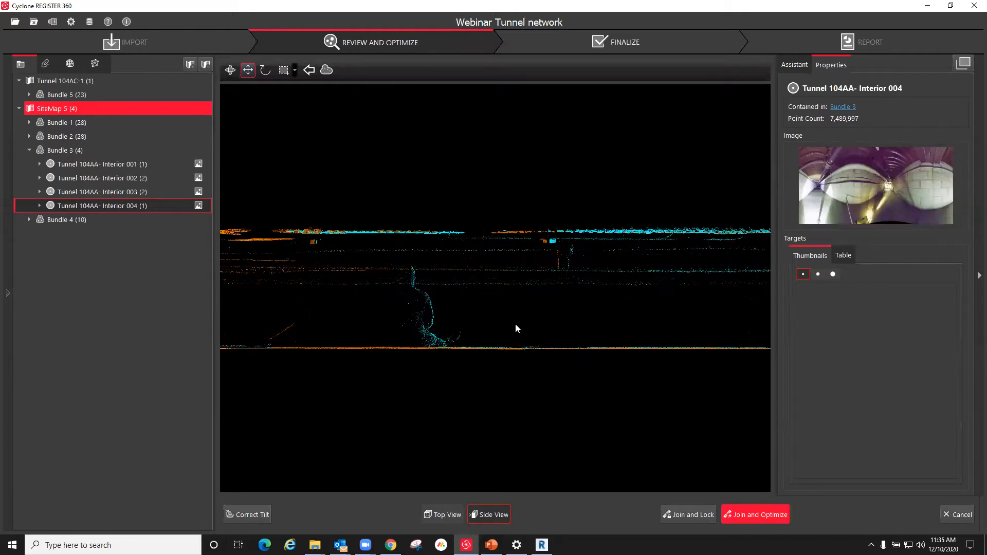
{"action": "scroll", "coordinate": [565, 320], "scroll_direction": "down", "scroll_amount": 2}
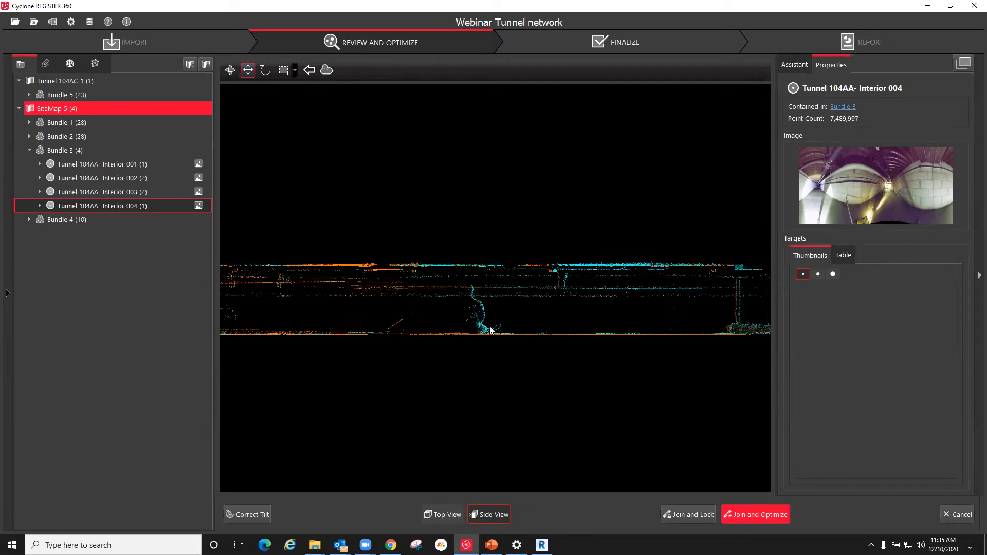
{"action": "left_click_drag", "start_coordinate": [533, 315], "coordinate": [573, 341]}
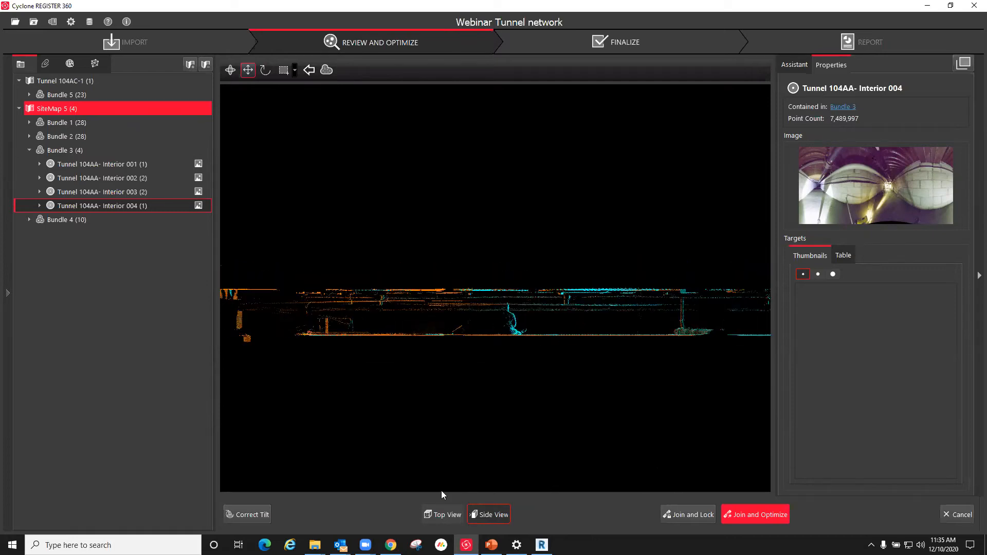
Step: Check the alignment from the top, join and optimize the two setups, and keep the link between them
{"action": "left_click", "coordinate": [443, 514]}
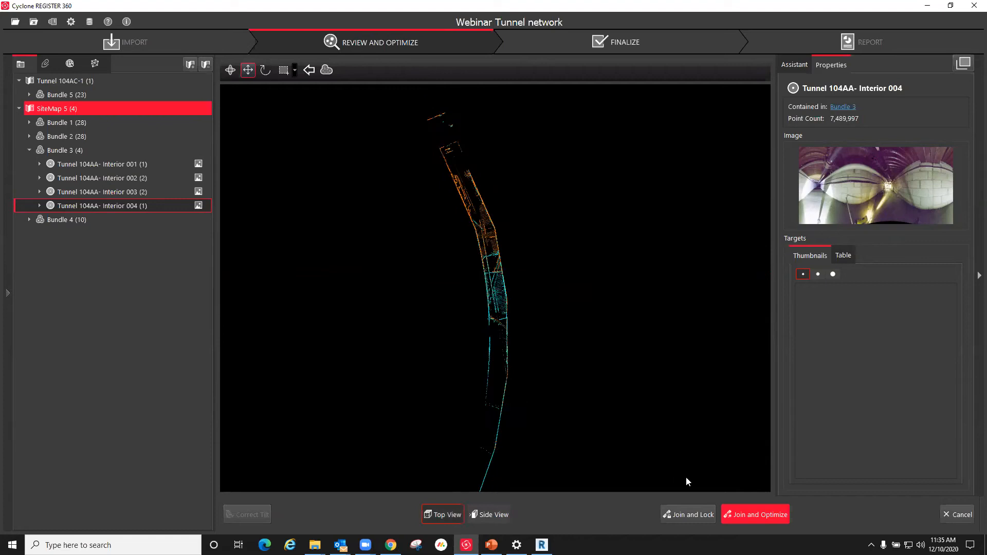
{"action": "left_click", "coordinate": [751, 515]}
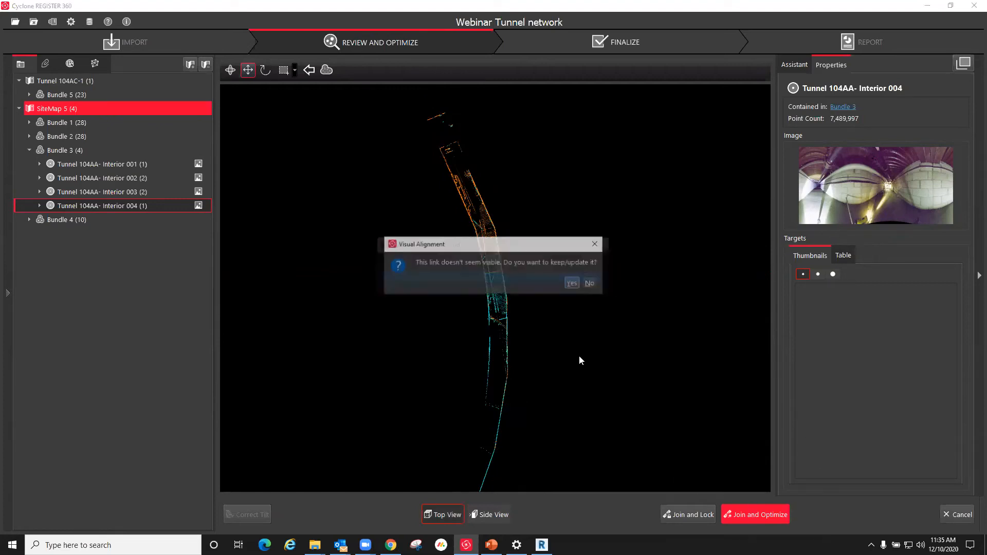
{"action": "left_click", "coordinate": [573, 284]}
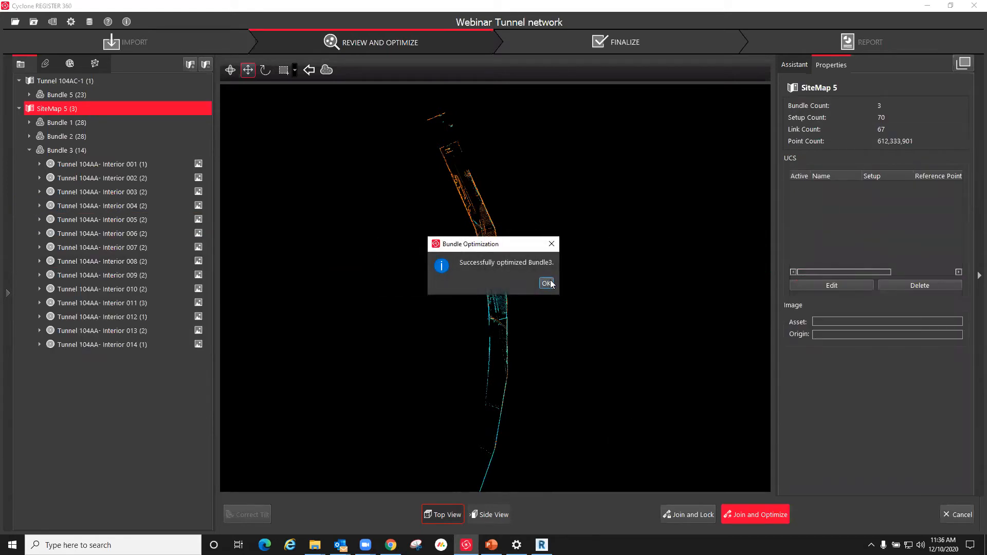
{"action": "left_click", "coordinate": [546, 283]}
Step: Select the new link between Tunnel 104AA- Interior 004 and Interior 005 and examine its error, overlap and strength
{"action": "scroll", "coordinate": [523, 260], "scroll_direction": "up", "scroll_amount": 3}
{"action": "scroll", "coordinate": [546, 292], "scroll_direction": "up", "scroll_amount": 5}
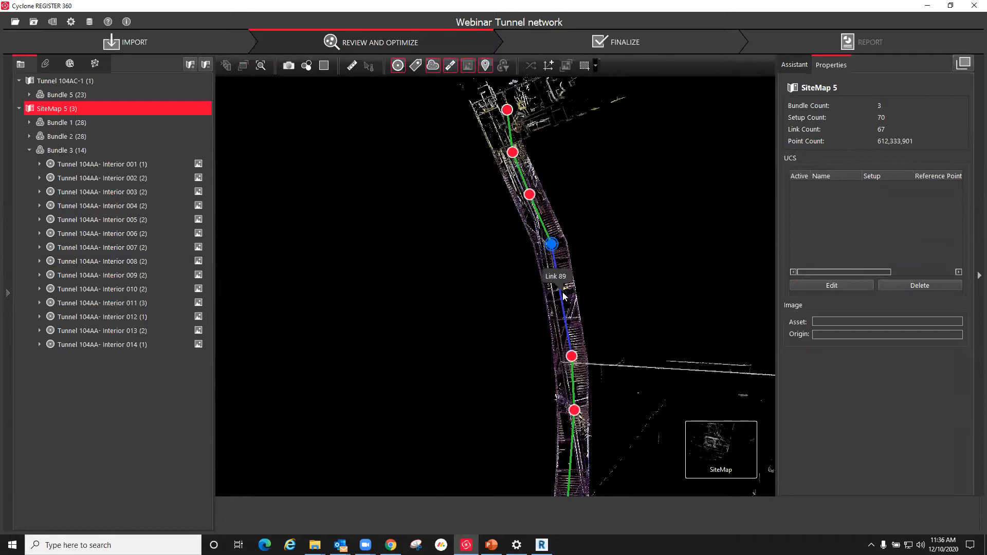
{"action": "left_click", "coordinate": [564, 296]}
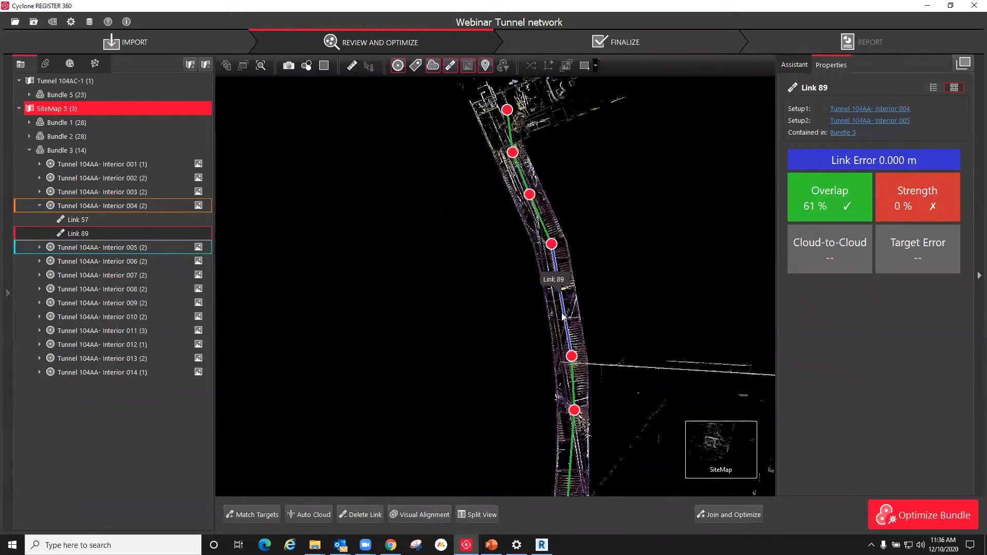
{"action": "scroll", "coordinate": [284, 199], "scroll_direction": "down", "scroll_amount": 2}
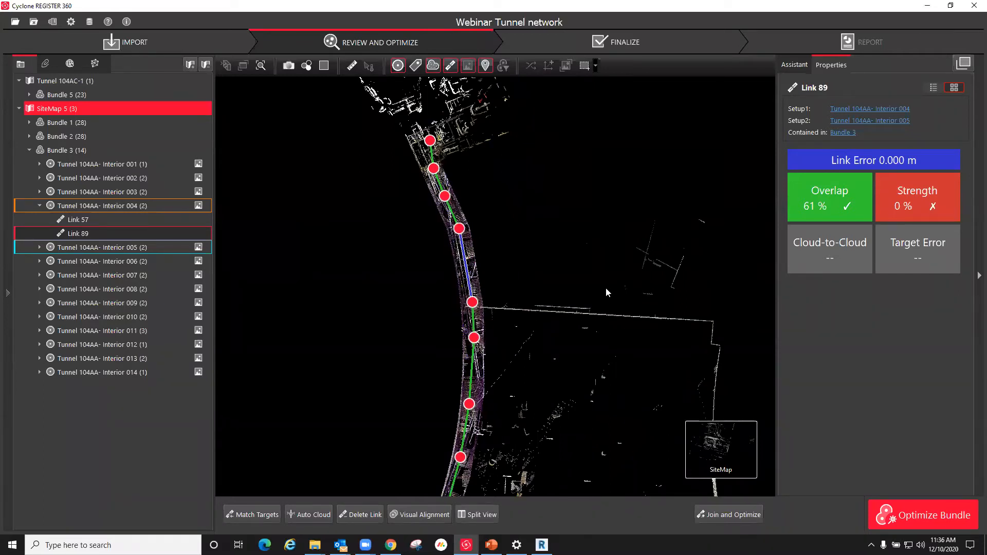
{"action": "scroll", "coordinate": [606, 287], "scroll_direction": "down", "scroll_amount": 3}
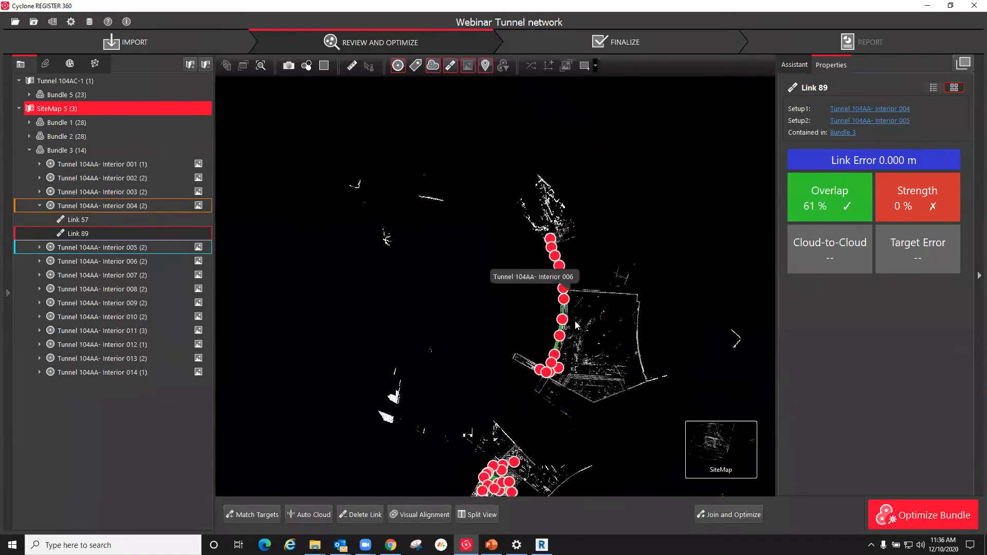
Step: Select tunnel setups Interior 005 and 006 on the site map, and review the separate Tunnel 104AC-1 site map
{"action": "left_click", "coordinate": [563, 289]}
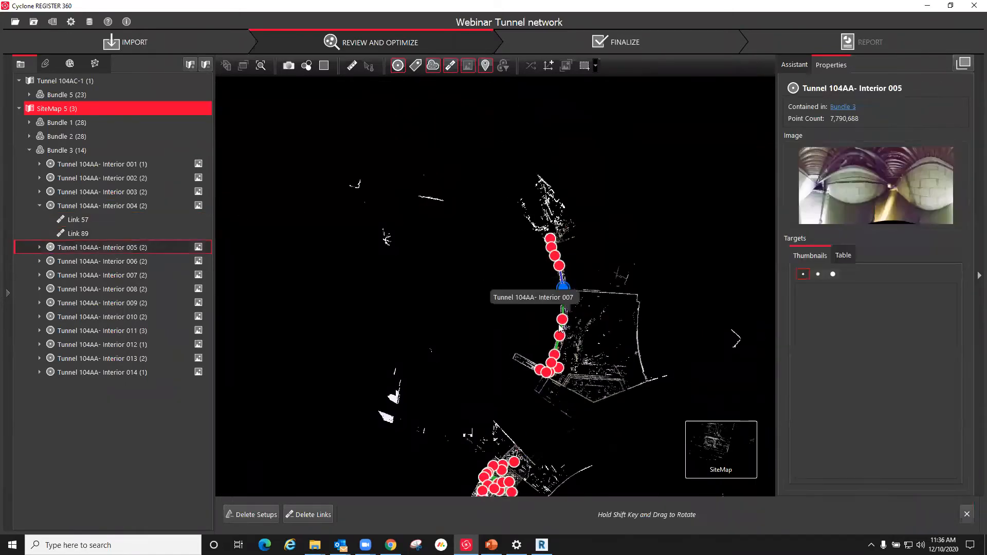
{"action": "left_click", "coordinate": [564, 303]}
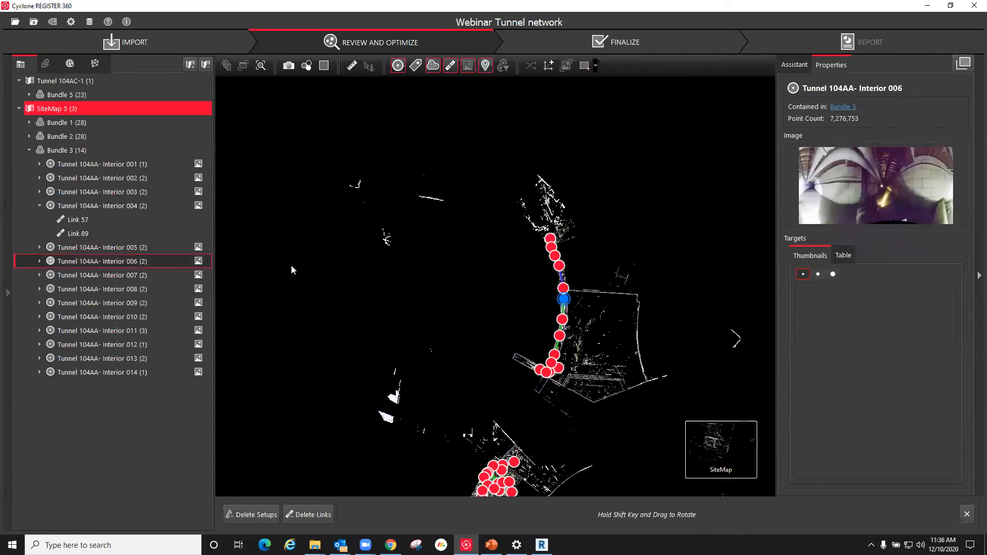
{"action": "scroll", "coordinate": [483, 323], "scroll_direction": "down", "scroll_amount": 3}
{"action": "scroll", "coordinate": [529, 448], "scroll_direction": "up", "scroll_amount": 2}
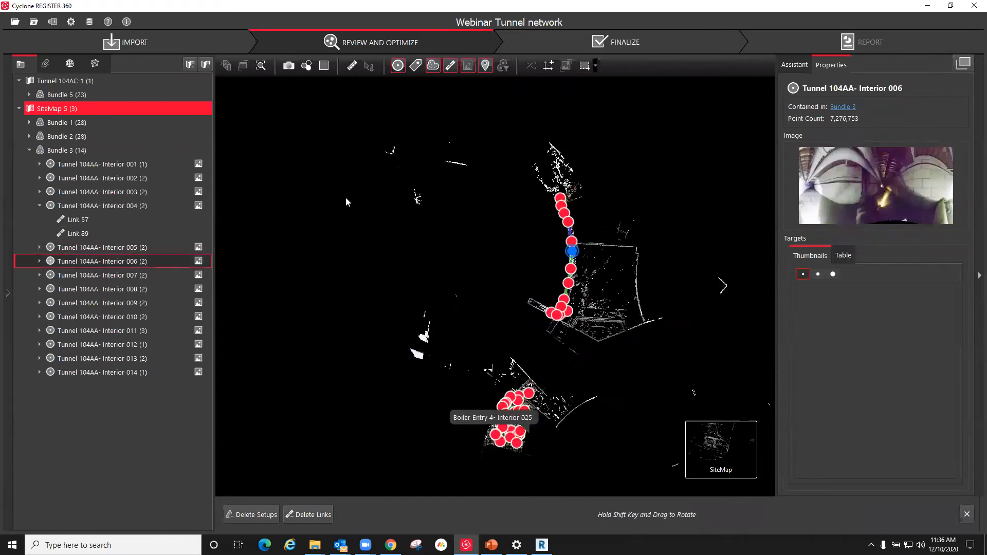
{"action": "left_click", "coordinate": [59, 80]}
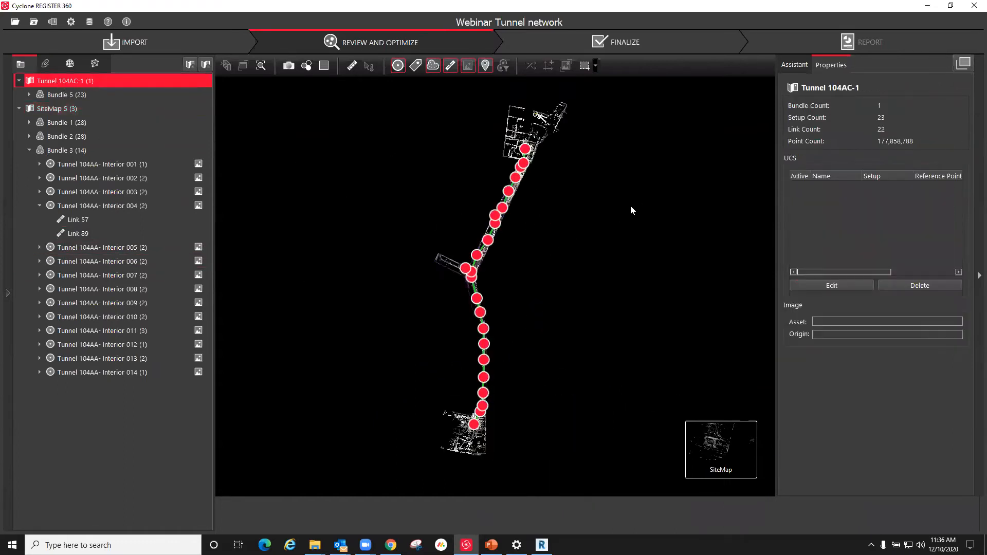
{"action": "scroll", "coordinate": [465, 257], "scroll_direction": "up", "scroll_amount": 2}
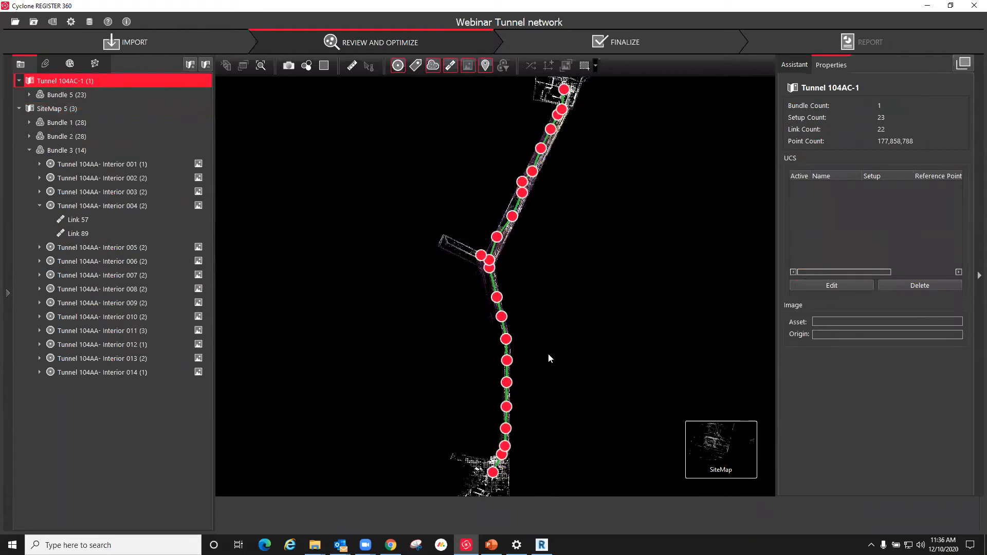
{"action": "scroll", "coordinate": [453, 242], "scroll_direction": "down", "scroll_amount": 2}
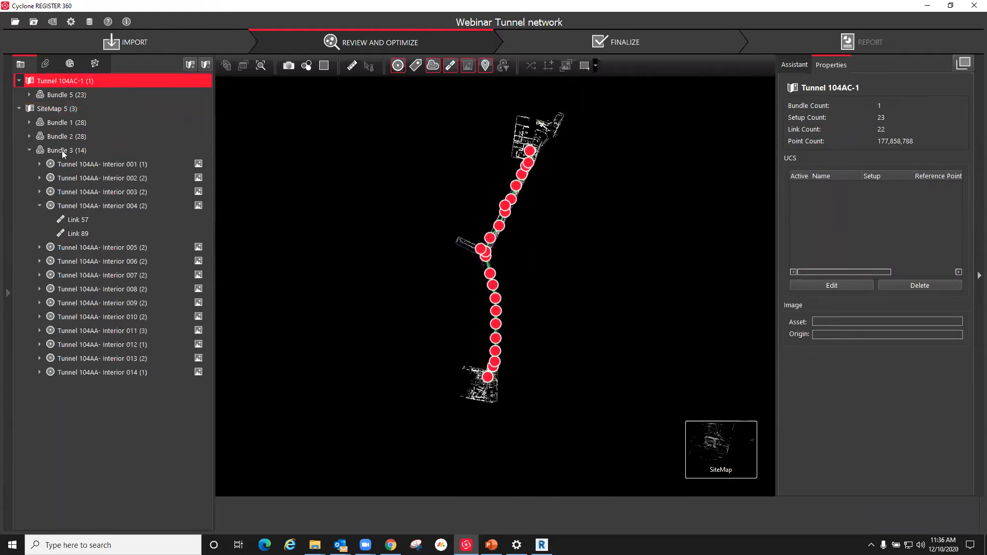
Step: Select Bundle 3 to check its quality results, and inspect the setup networks of the other bundles on SiteMap 5
{"action": "left_click", "coordinate": [61, 150]}
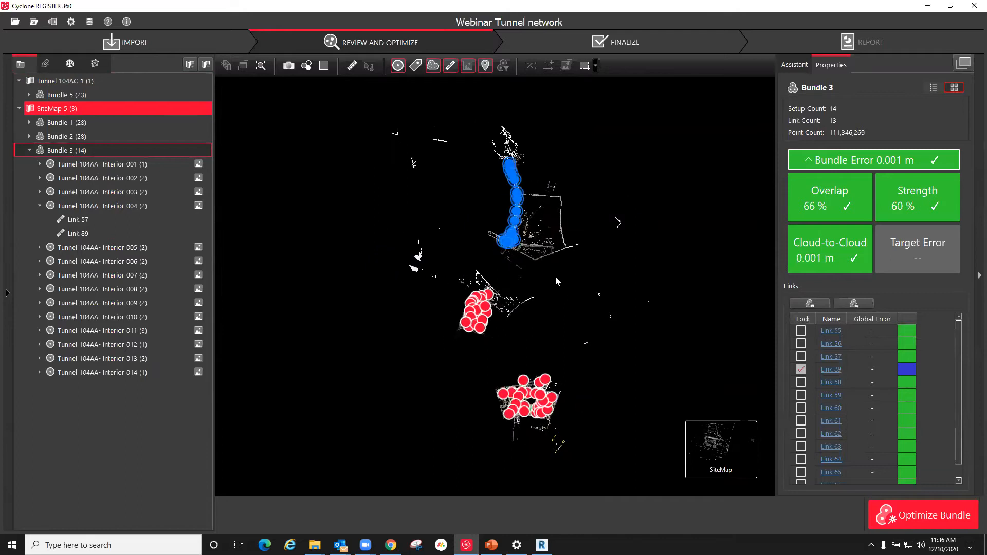
{"action": "scroll", "coordinate": [511, 465], "scroll_direction": "up", "scroll_amount": 3}
{"action": "scroll", "coordinate": [647, 342], "scroll_direction": "down", "scroll_amount": 4}
{"action": "scroll", "coordinate": [628, 445], "scroll_direction": "up", "scroll_amount": 6}
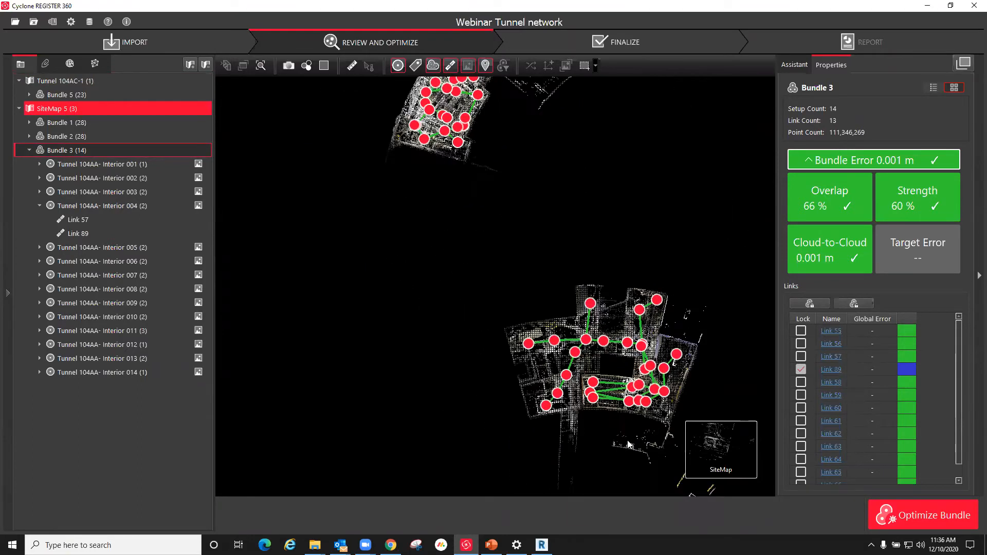
{"action": "scroll", "coordinate": [615, 420], "scroll_direction": "up", "scroll_amount": 3}
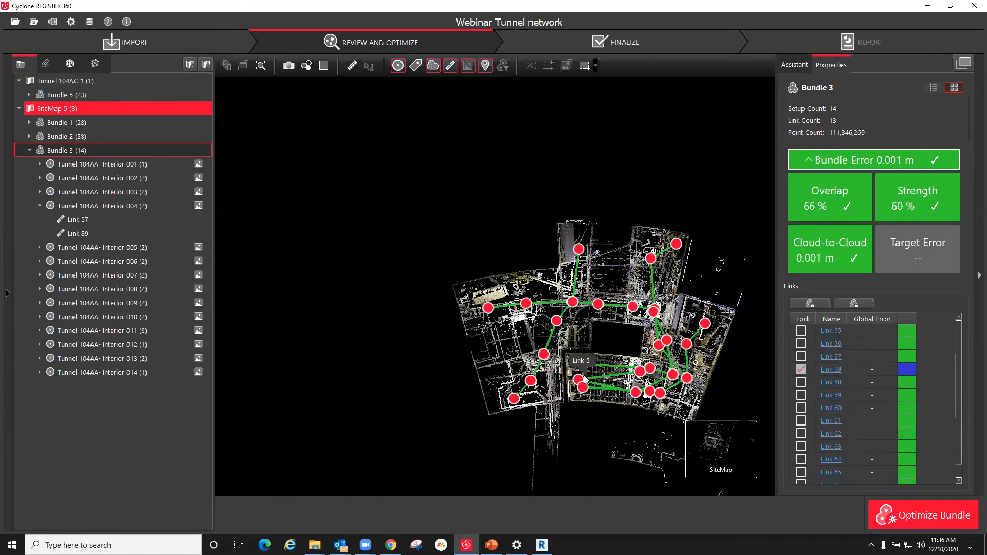
{"action": "scroll", "coordinate": [602, 422], "scroll_direction": "down", "scroll_amount": 4}
{"action": "scroll", "coordinate": [519, 159], "scroll_direction": "up", "scroll_amount": 4}
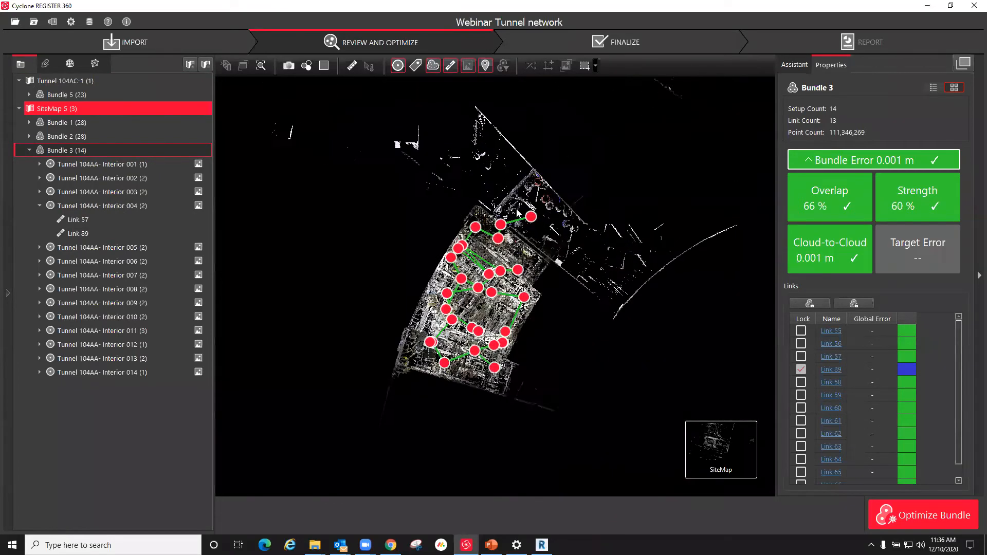
{"action": "scroll", "coordinate": [519, 213], "scroll_direction": "up", "scroll_amount": 3}
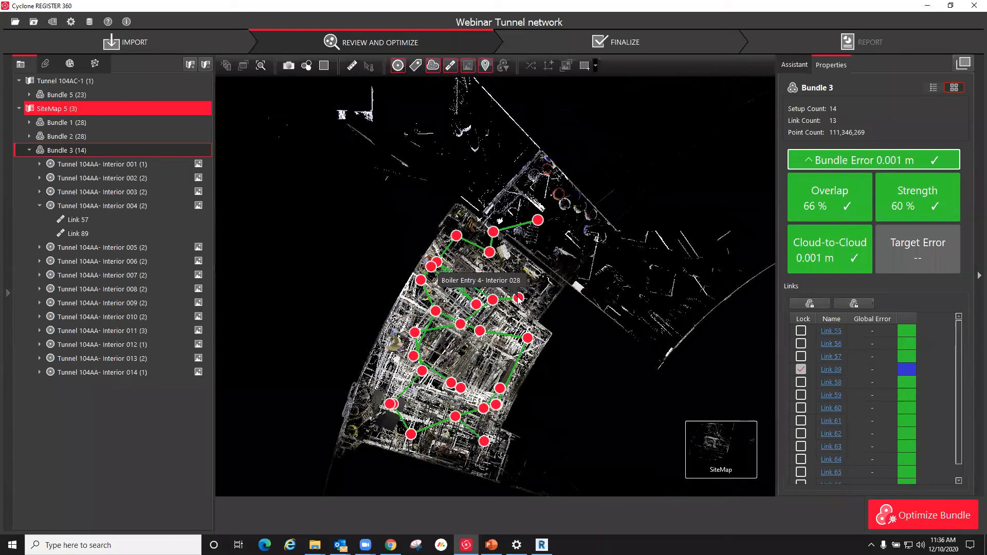
Step: Open the Boiler Entry 4- Interior 028 setup in 3D and look around the boiler room from the scanner position
{"action": "left_click", "coordinate": [517, 297]}
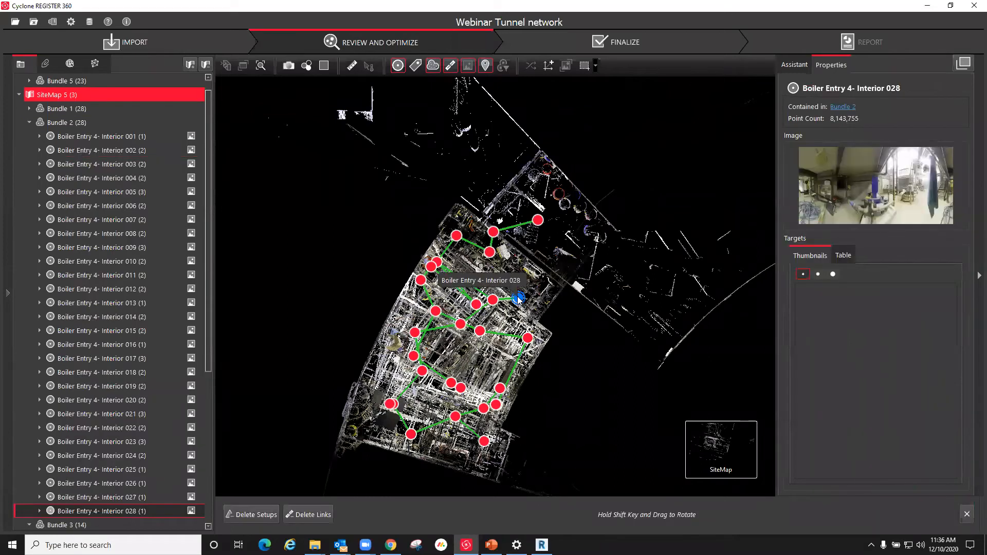
{"action": "right_click", "coordinate": [517, 297]}
{"action": "left_click", "coordinate": [545, 303]}
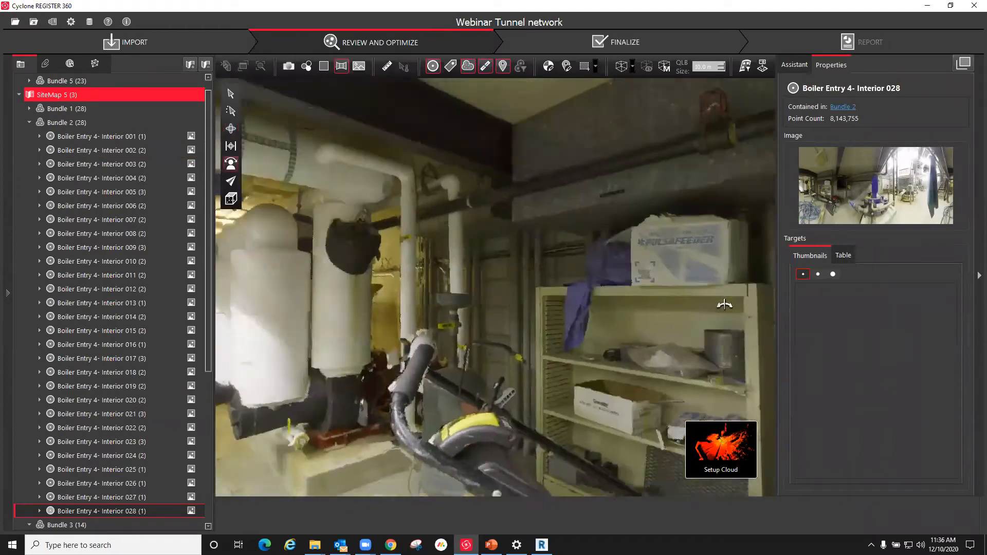
{"action": "left_click_drag", "start_coordinate": [724, 305], "coordinate": [553, 304]}
{"action": "left_click_drag", "start_coordinate": [494, 357], "coordinate": [198, 171]}
{"action": "mouse_move", "coordinate": [707, 458]}
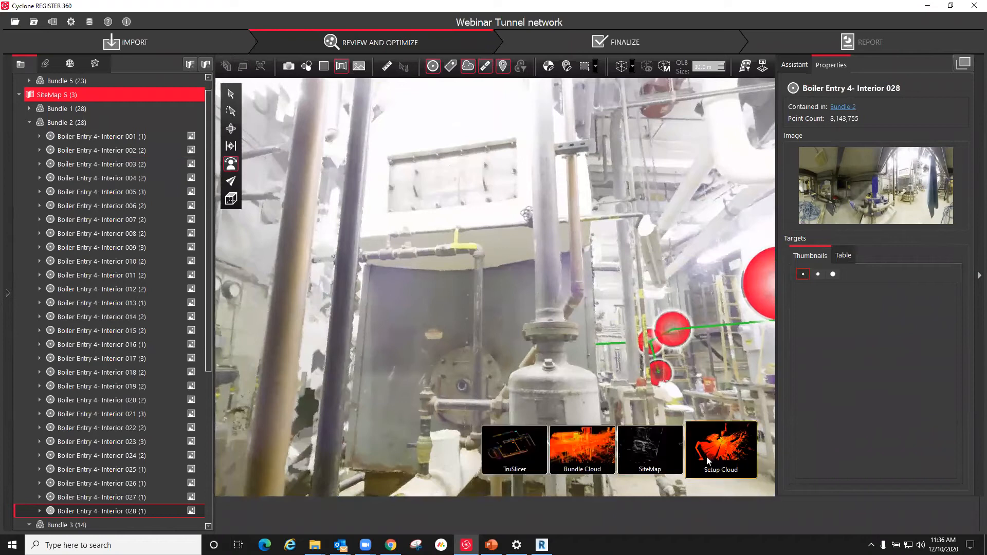
Step: Return to the site map and examine how the boiler entry bundle lies relative to the tunnel bundle
{"action": "left_click", "coordinate": [670, 455]}
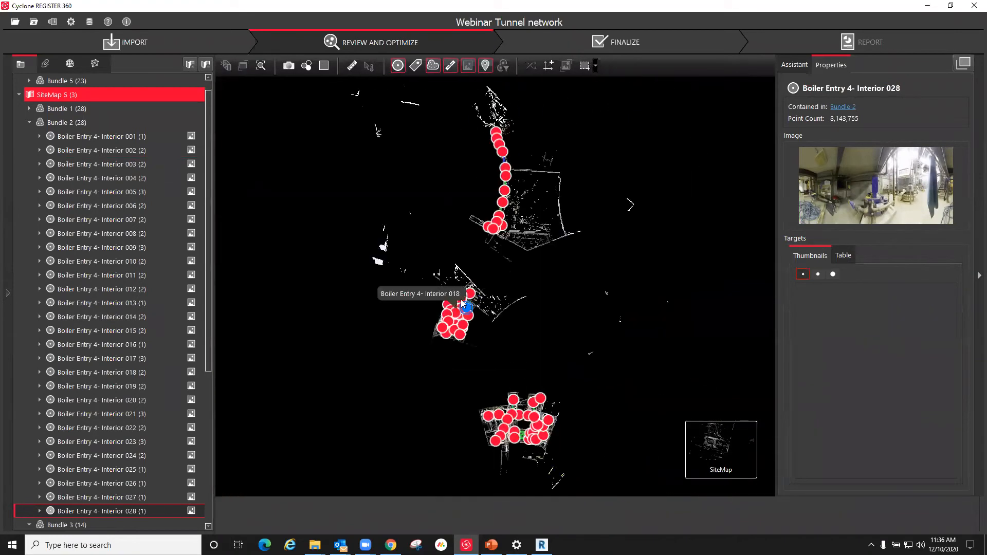
{"action": "scroll", "coordinate": [467, 102], "scroll_direction": "up", "scroll_amount": 5}
{"action": "scroll", "coordinate": [582, 158], "scroll_direction": "down", "scroll_amount": 5}
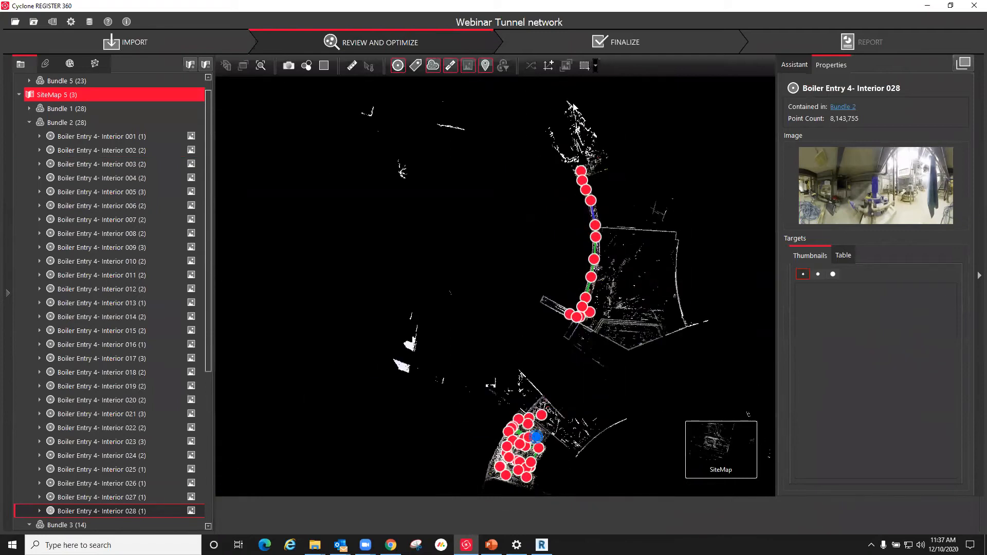
Step: Add setup Tunnel 104AA- Interior 001 to the selected Boiler Entry 4- Interior 028 and open both scans for visual alignment
{"action": "scroll", "coordinate": [572, 106], "scroll_direction": "up", "scroll_amount": 5}
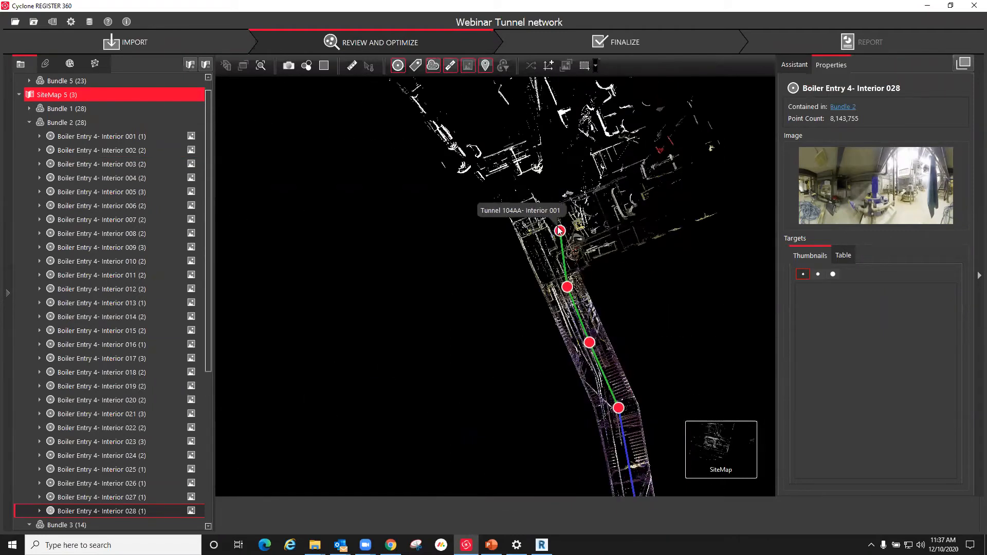
{"action": "left_click", "coordinate": [559, 231]}
{"action": "left_click", "coordinate": [657, 516]}
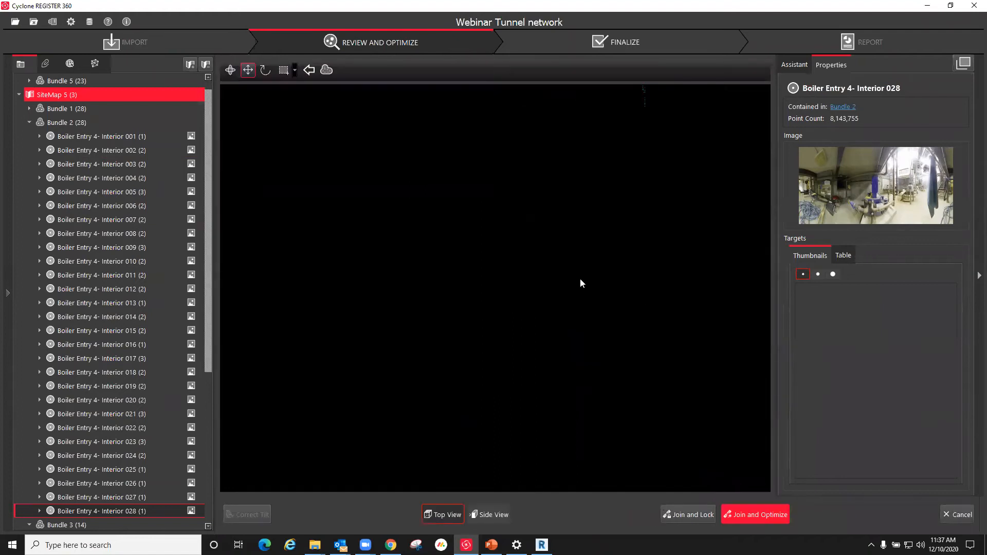
{"action": "left_click_drag", "start_coordinate": [566, 150], "coordinate": [540, 308]}
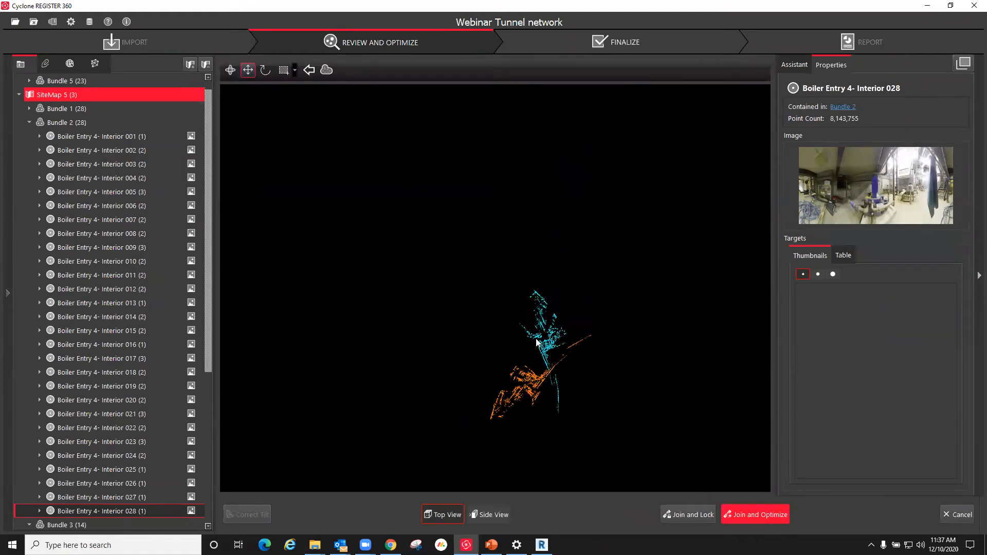
{"action": "scroll", "coordinate": [488, 359], "scroll_direction": "up", "scroll_amount": 3}
{"action": "scroll", "coordinate": [540, 329], "scroll_direction": "up", "scroll_amount": 4}
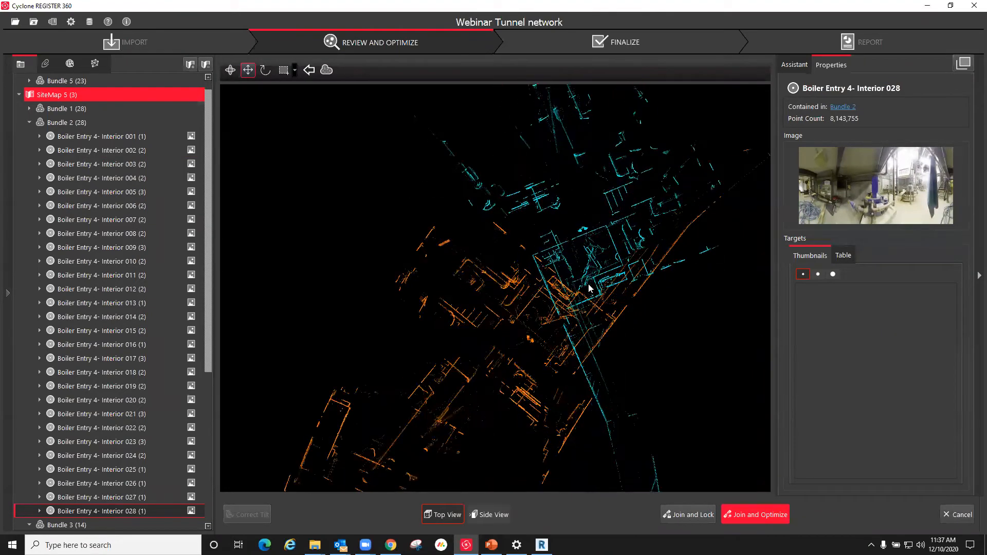
Step: Rotate and move the cyan scan in plan until its walls roughly overlap the orange scan
{"action": "left_click", "coordinate": [265, 70]}
{"action": "left_click_drag", "start_coordinate": [601, 324], "coordinate": [504, 189]}
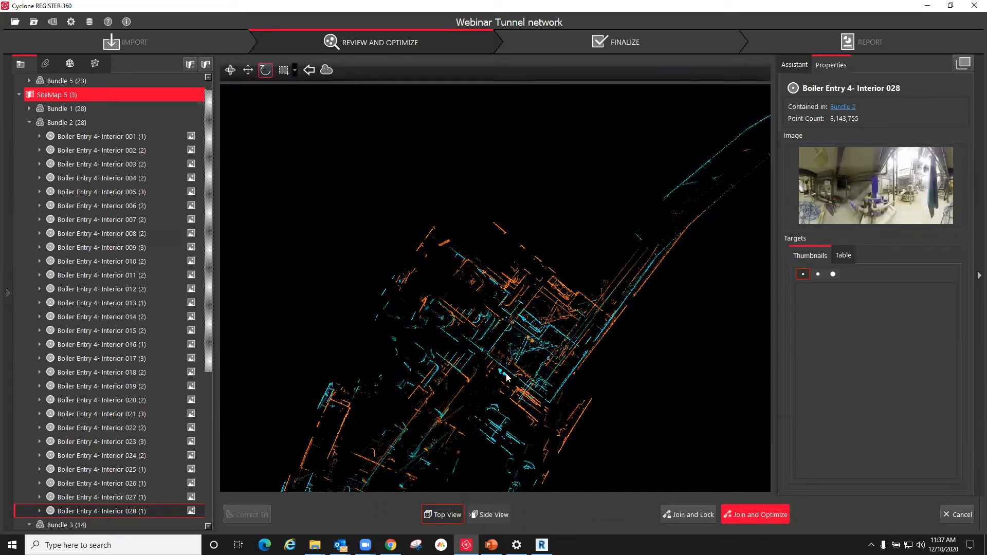
{"action": "left_click", "coordinate": [248, 70]}
{"action": "left_click_drag", "start_coordinate": [516, 326], "coordinate": [545, 297]}
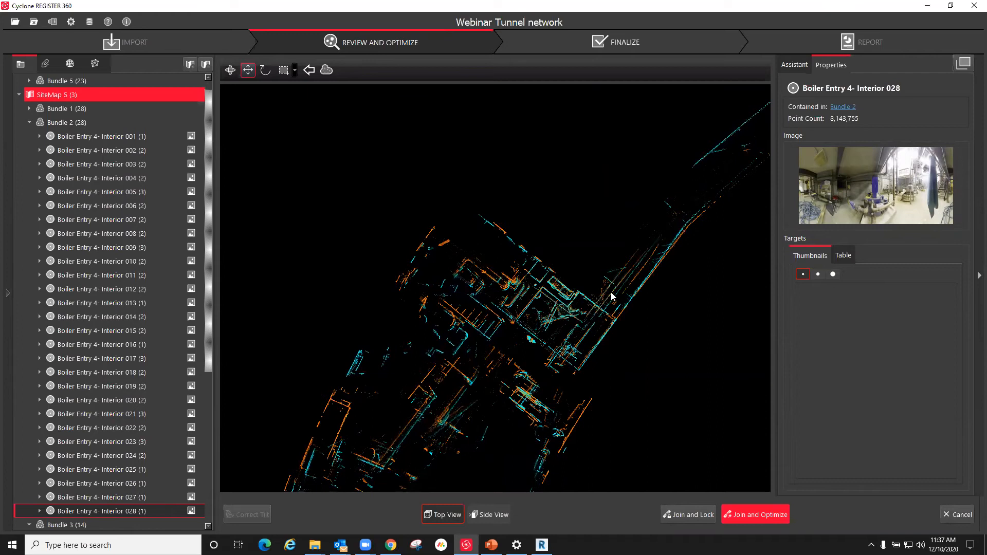
Step: Fine-tune the cyan scan's rotation in plan and check the wall overlap across the boiler room and tunnel
{"action": "scroll", "coordinate": [553, 315], "scroll_direction": "up", "scroll_amount": 5}
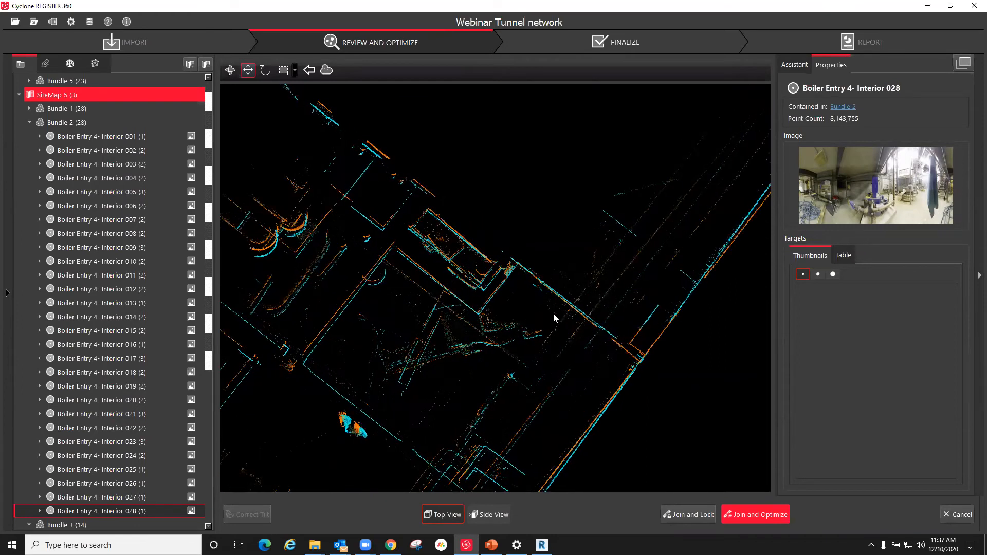
{"action": "left_click", "coordinate": [267, 71]}
{"action": "left_click_drag", "start_coordinate": [518, 264], "coordinate": [712, 445]}
{"action": "scroll", "coordinate": [390, 315], "scroll_direction": "down", "scroll_amount": 4}
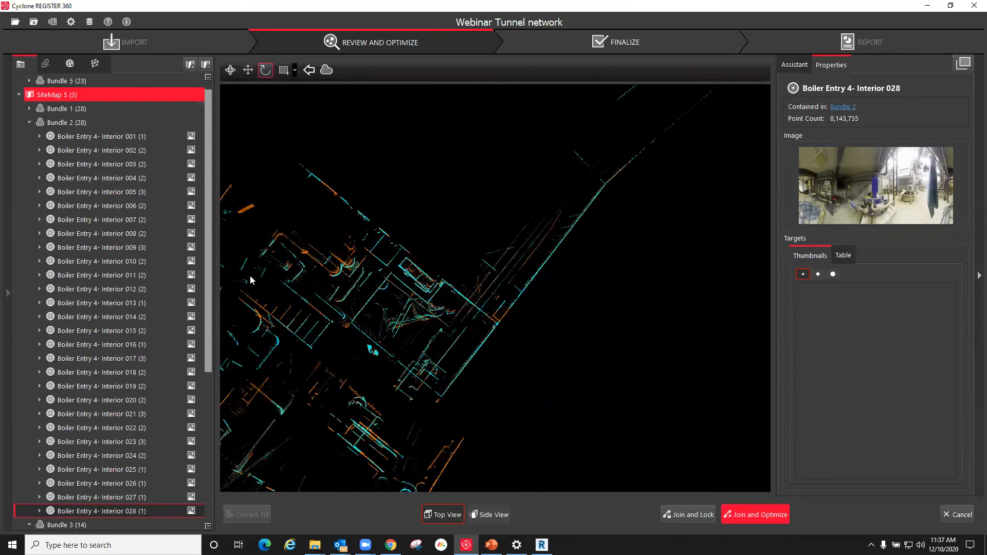
{"action": "scroll", "coordinate": [617, 309], "scroll_direction": "down", "scroll_amount": 3}
{"action": "scroll", "coordinate": [387, 381], "scroll_direction": "up", "scroll_amount": 5}
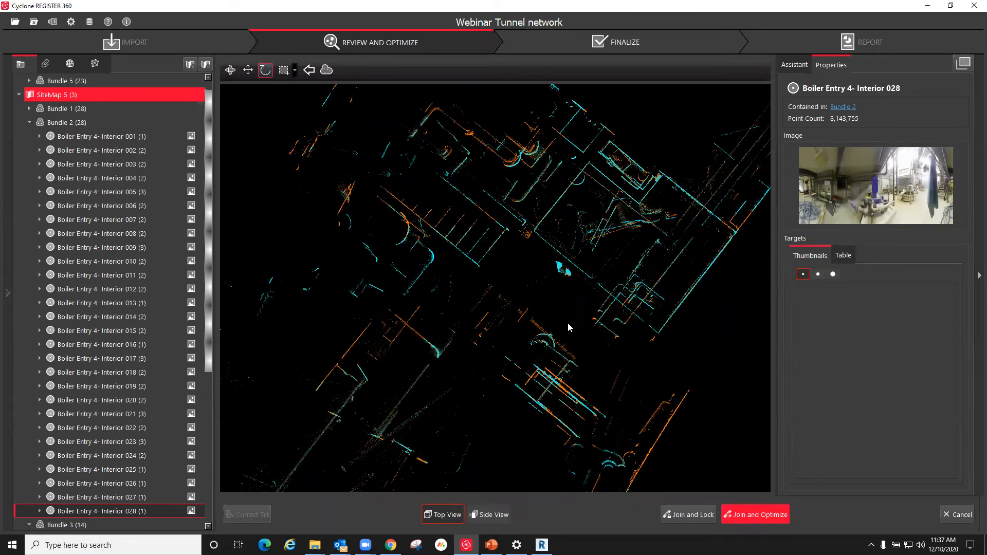
{"action": "scroll", "coordinate": [565, 316], "scroll_direction": "down", "scroll_amount": 5}
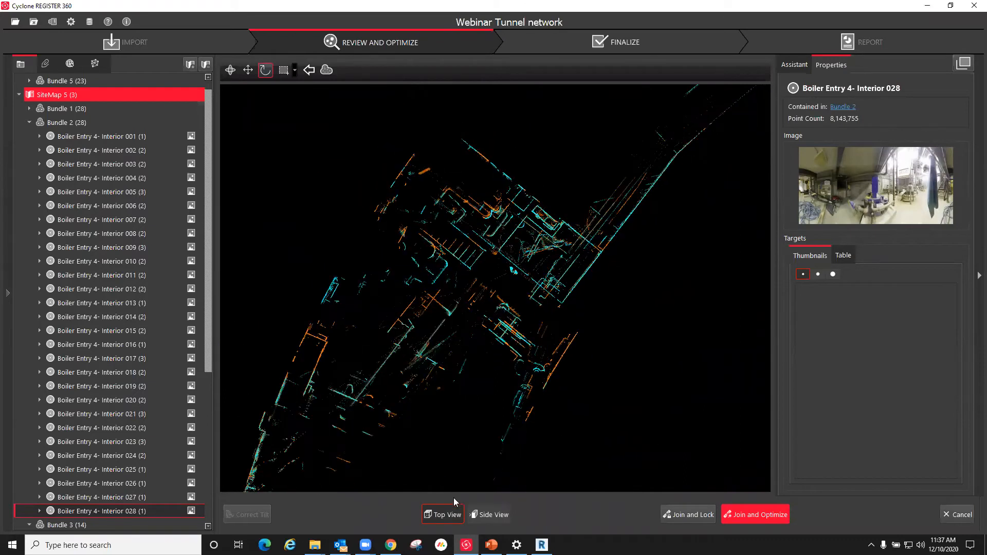
Step: Align the two scans vertically in the side view so their floors and ceilings coincide
{"action": "left_click", "coordinate": [492, 515]}
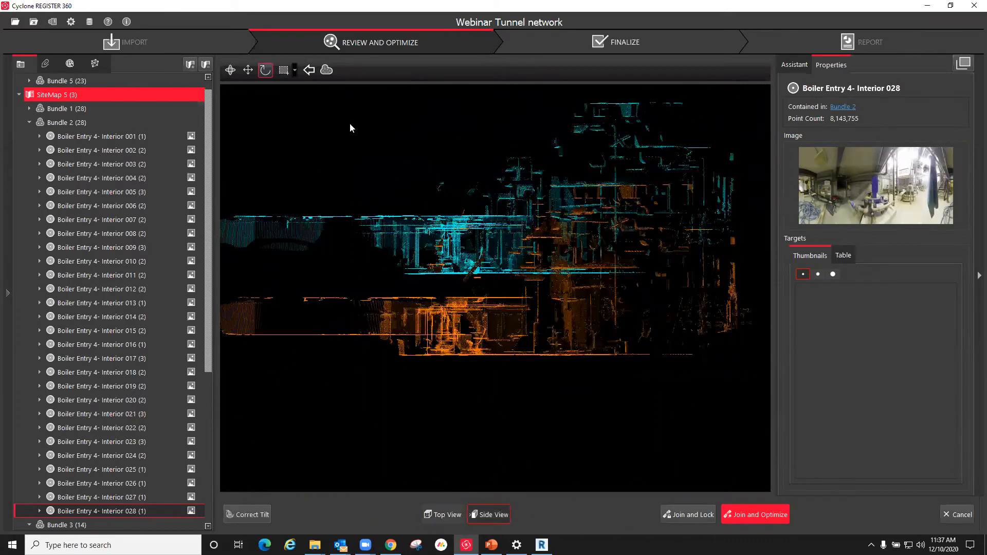
{"action": "scroll", "coordinate": [734, 325], "scroll_direction": "down", "scroll_amount": 3}
{"action": "left_click_drag", "start_coordinate": [593, 274], "coordinate": [594, 328]}
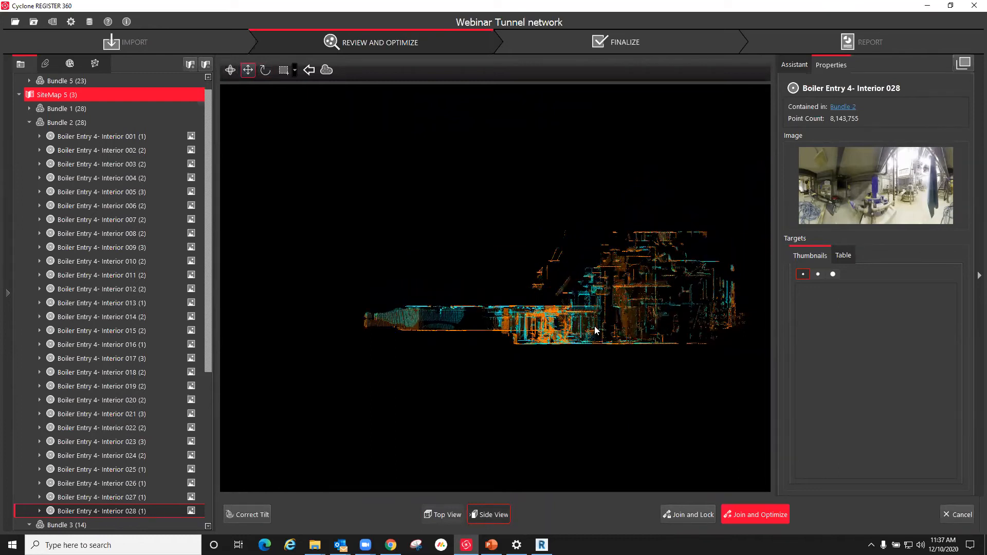
{"action": "scroll", "coordinate": [591, 346], "scroll_direction": "up", "scroll_amount": 5}
{"action": "scroll", "coordinate": [589, 342], "scroll_direction": "up", "scroll_amount": 2}
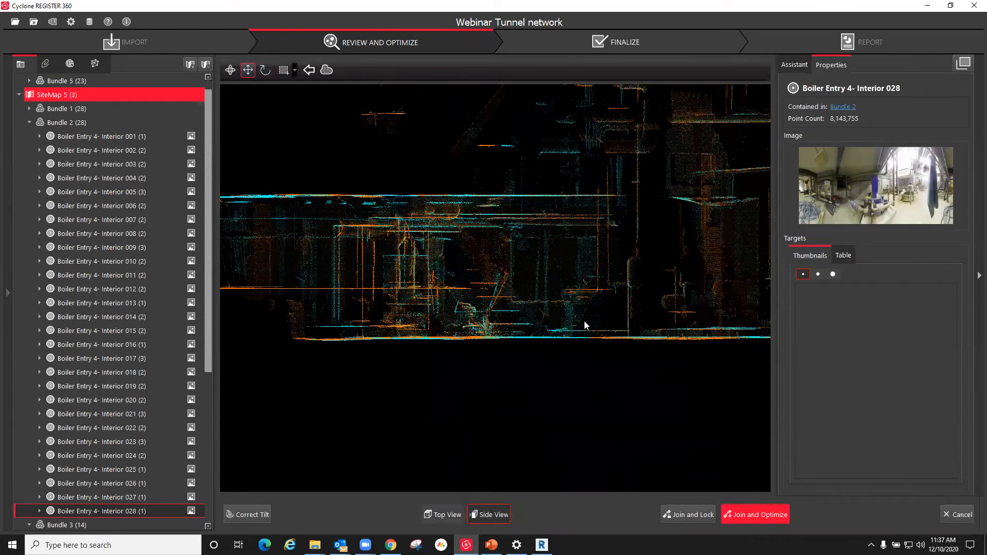
{"action": "scroll", "coordinate": [488, 347], "scroll_direction": "down", "scroll_amount": 2}
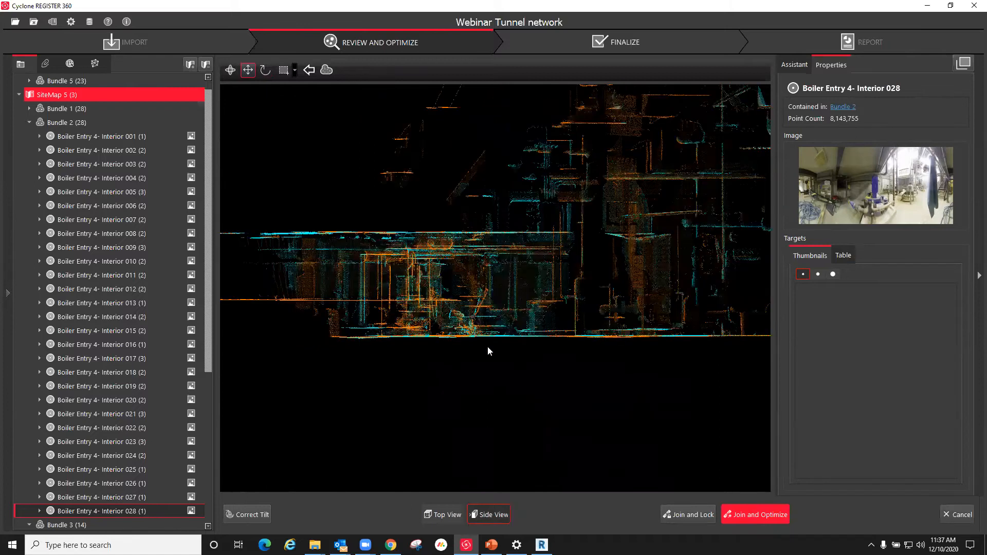
Step: Join and optimize the aligned scans, accepting the cloud registration results to link the boiler entry and tunnel bundles
{"action": "left_click", "coordinate": [747, 516]}
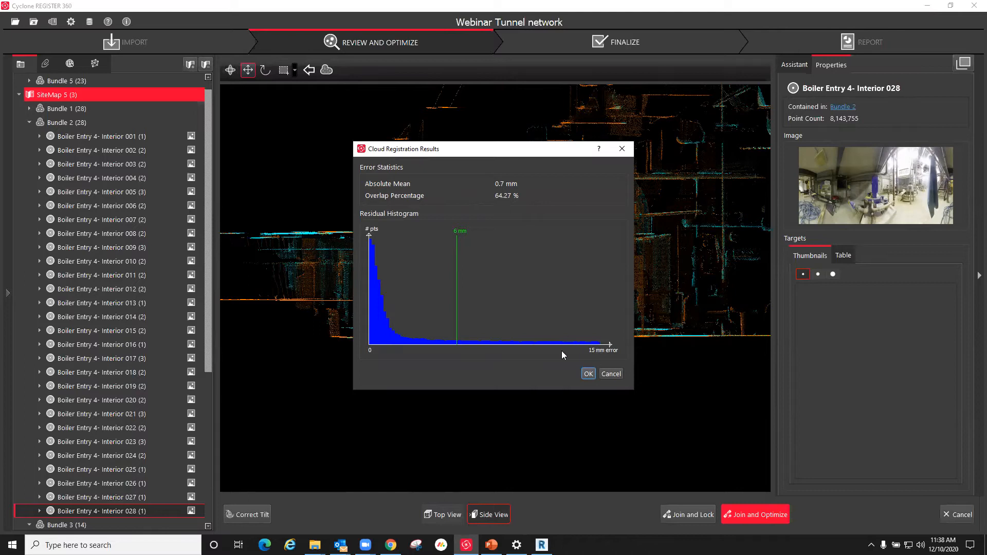
{"action": "left_click", "coordinate": [589, 374]}
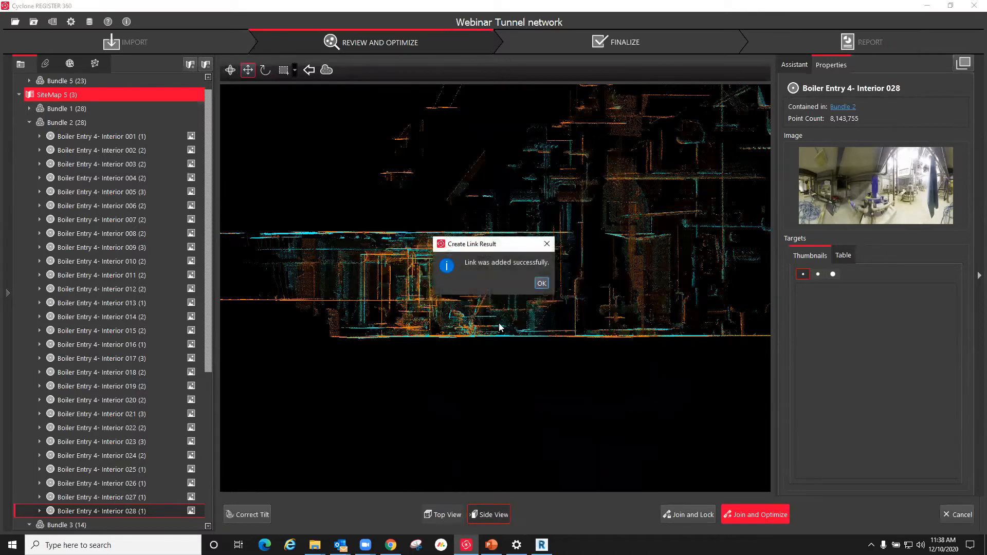
{"action": "left_click", "coordinate": [542, 283]}
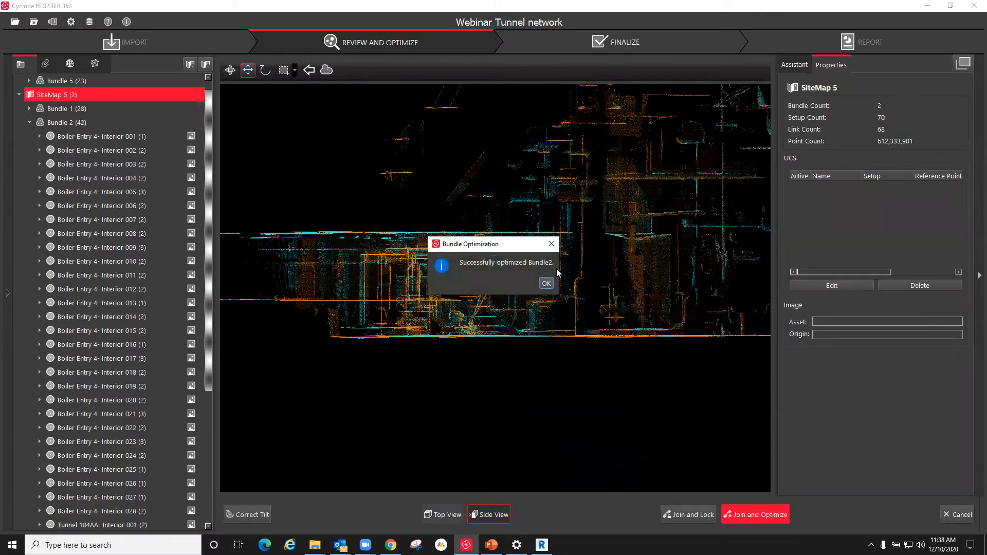
{"action": "left_click", "coordinate": [546, 283]}
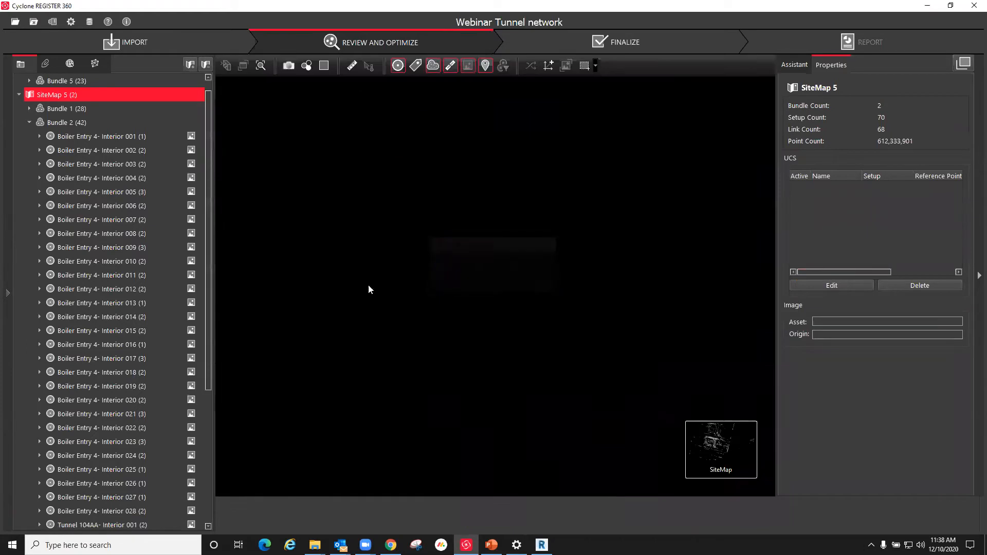
Step: Check the quality results of Bundle 1, the merged Bundle 2 and Bundle 5, and redisplay SiteMap 5
{"action": "left_click", "coordinate": [29, 122]}
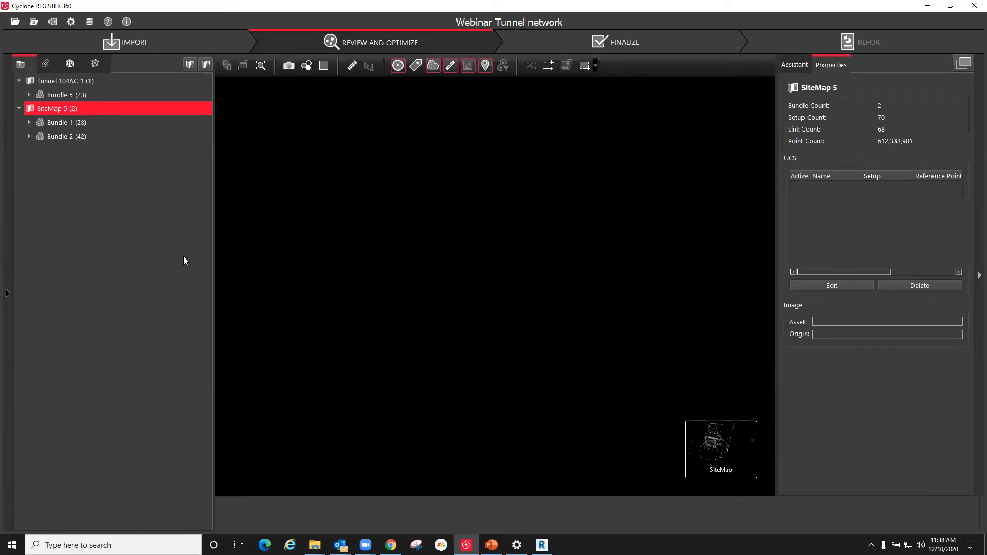
{"action": "left_click", "coordinate": [56, 124]}
{"action": "left_click", "coordinate": [68, 137]}
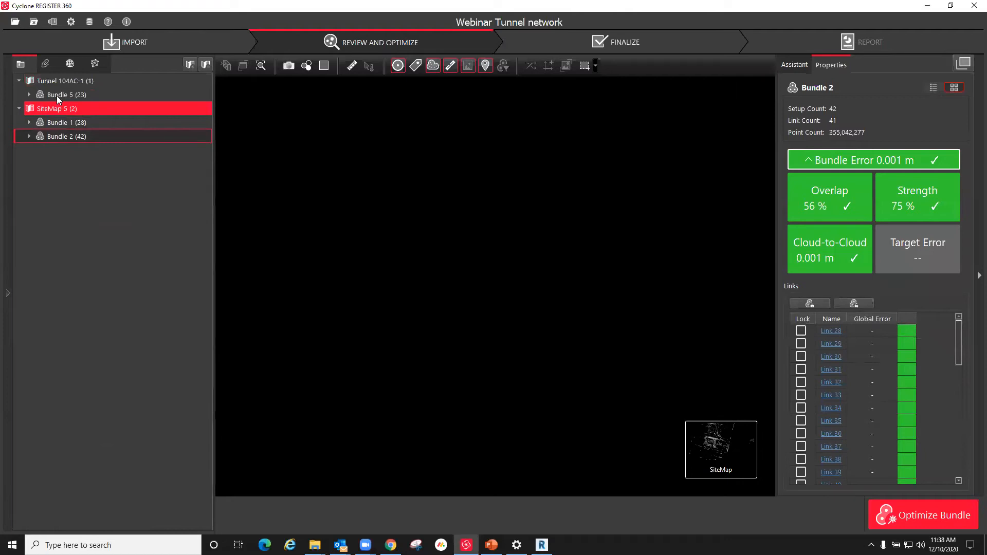
{"action": "left_click", "coordinate": [56, 96]}
{"action": "left_click", "coordinate": [55, 109]}
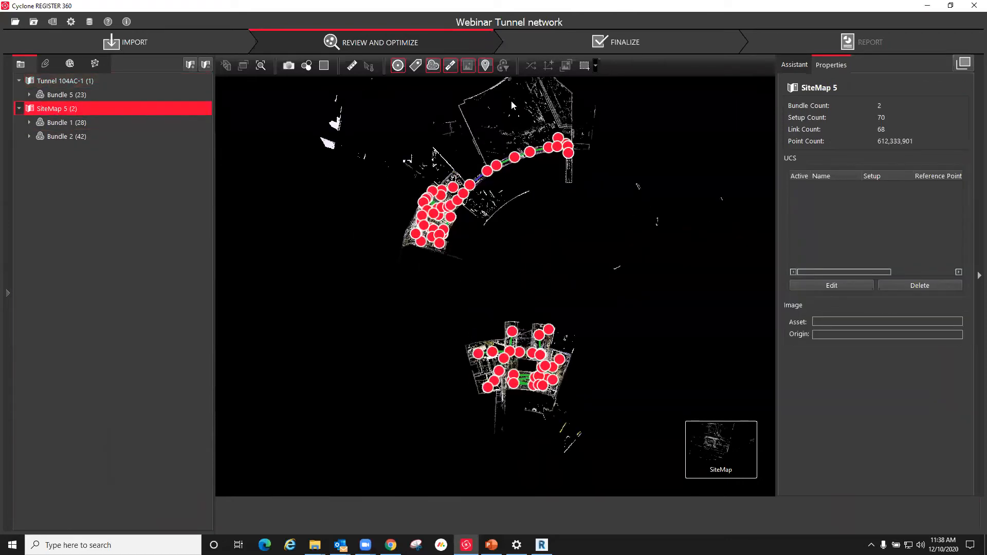
Step: Select setup Tunnel 104AA- Interior 008 and examine the link connecting the boiler entry network to the tunnel setups
{"action": "scroll", "coordinate": [512, 105], "scroll_direction": "up", "scroll_amount": 3}
{"action": "scroll", "coordinate": [577, 277], "scroll_direction": "down", "scroll_amount": 2}
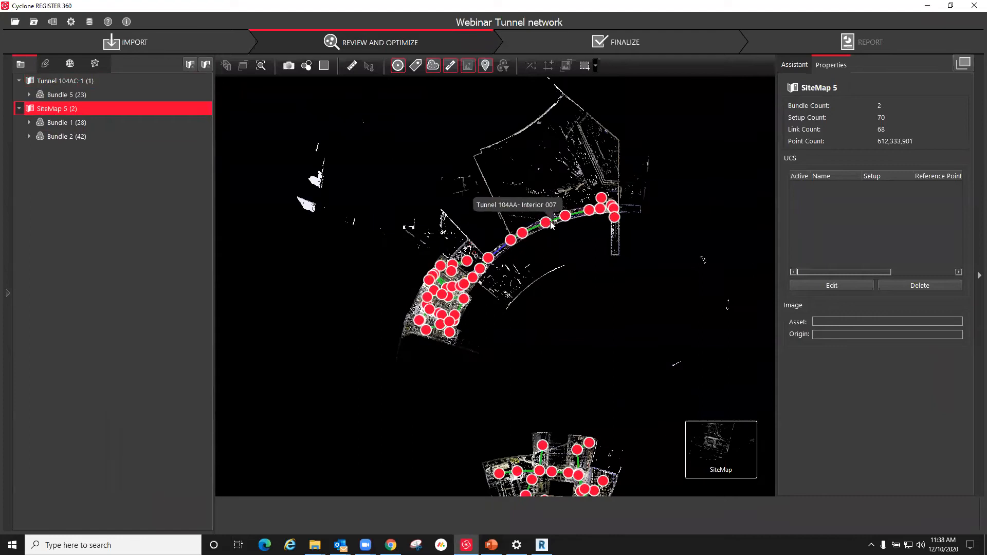
{"action": "left_click", "coordinate": [565, 216]}
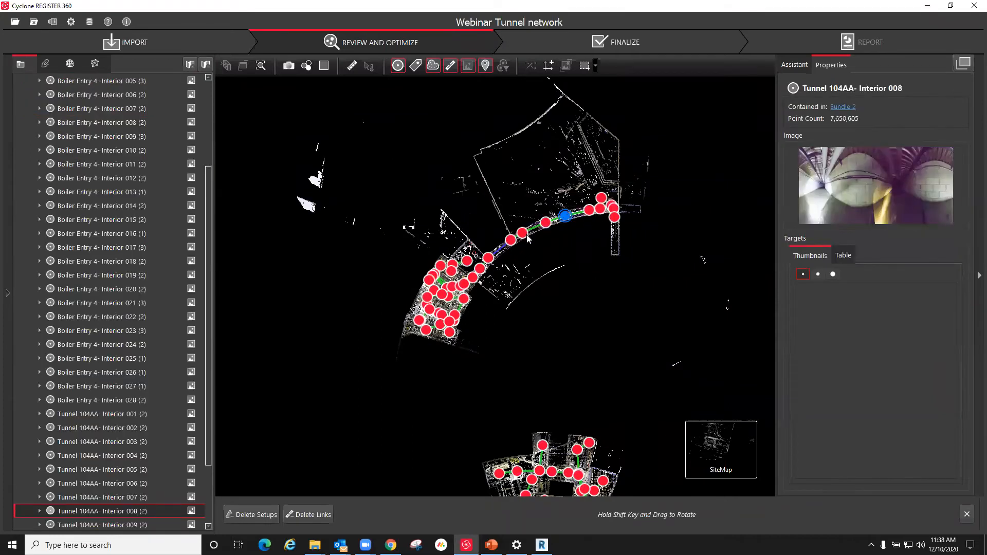
{"action": "scroll", "coordinate": [514, 239], "scroll_direction": "up", "scroll_amount": 5}
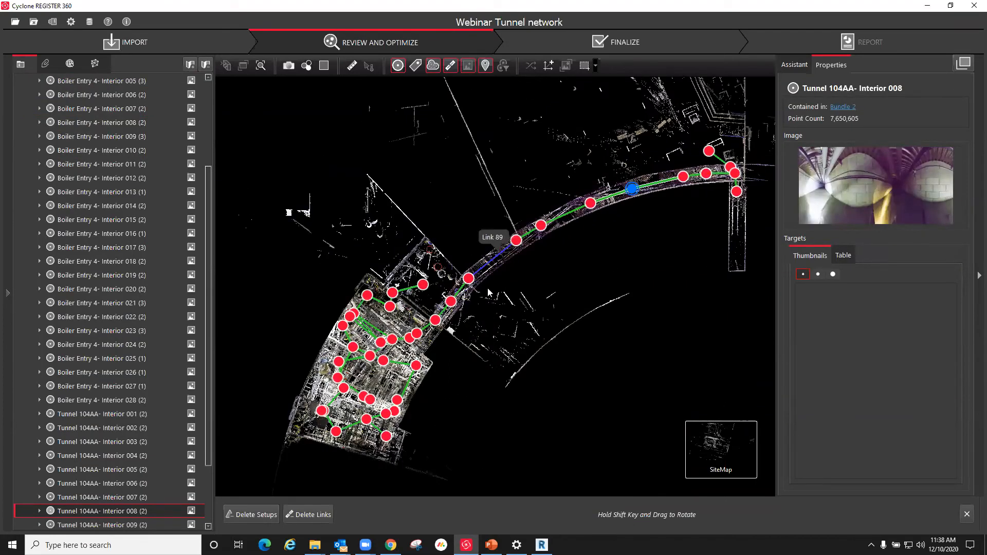
{"action": "scroll", "coordinate": [525, 168], "scroll_direction": "down", "scroll_amount": 6}
{"action": "scroll", "coordinate": [497, 233], "scroll_direction": "up", "scroll_amount": 7}
{"action": "scroll", "coordinate": [600, 177], "scroll_direction": "down", "scroll_amount": 6}
{"action": "scroll", "coordinate": [565, 257], "scroll_direction": "down", "scroll_amount": 4}
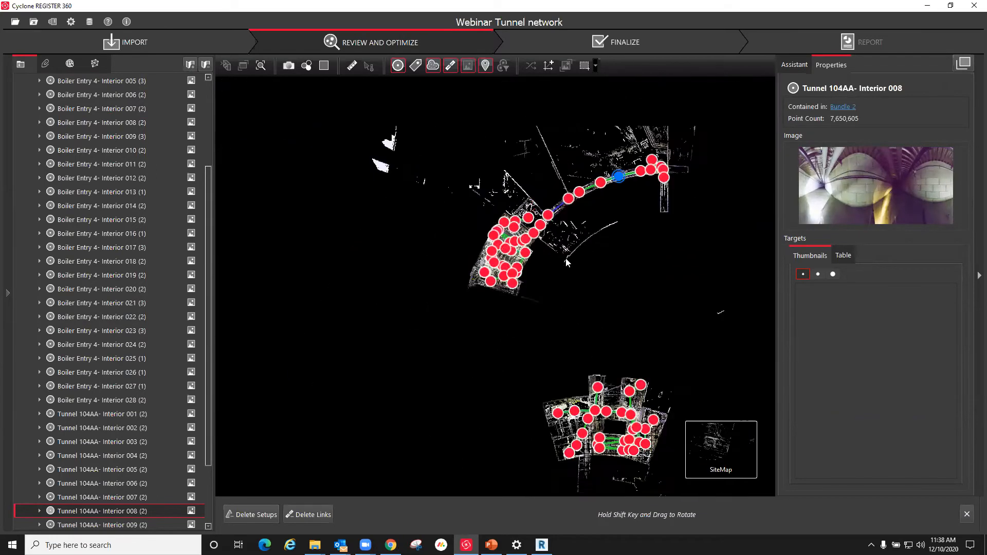
Step: Collapse Bundle 2 and select Bundle 5 to review its quality results and tunnel setup network
{"action": "scroll", "coordinate": [92, 185], "scroll_direction": "up", "scroll_amount": 3}
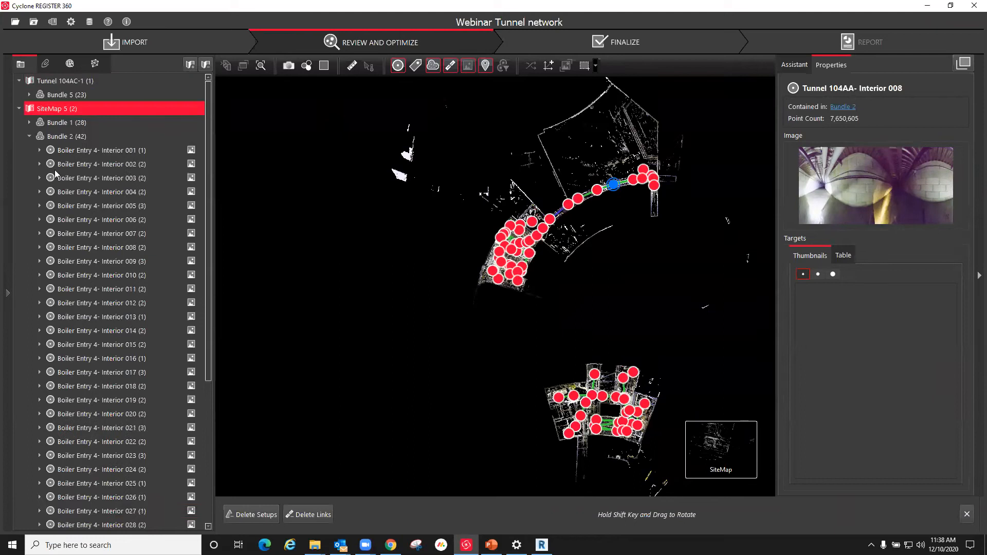
{"action": "left_click", "coordinate": [29, 136]}
{"action": "left_click", "coordinate": [89, 94]}
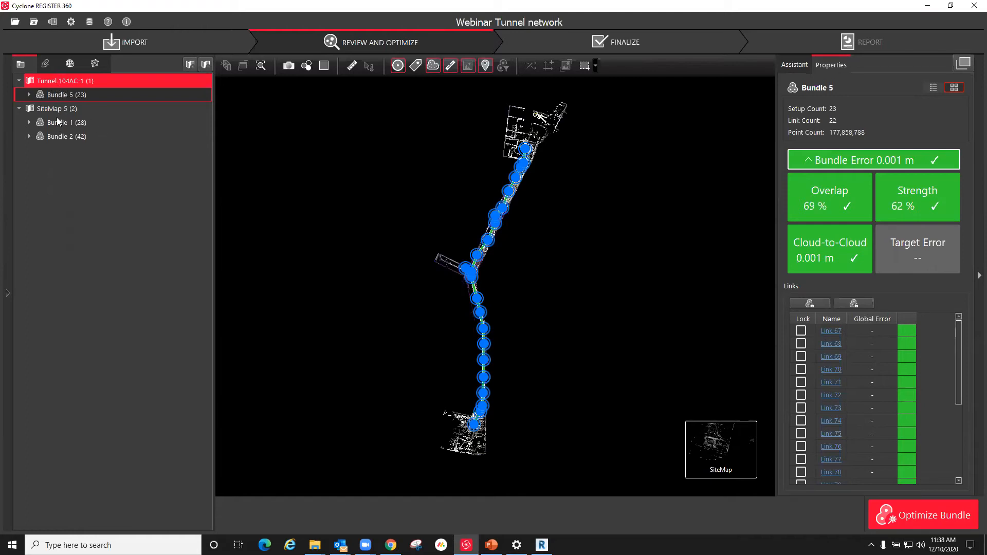
Step: Create a new sitemap and move Bundle 5 from Tunnel 104AC-1 into it, checking both sitemaps
{"action": "left_click", "coordinate": [190, 65]}
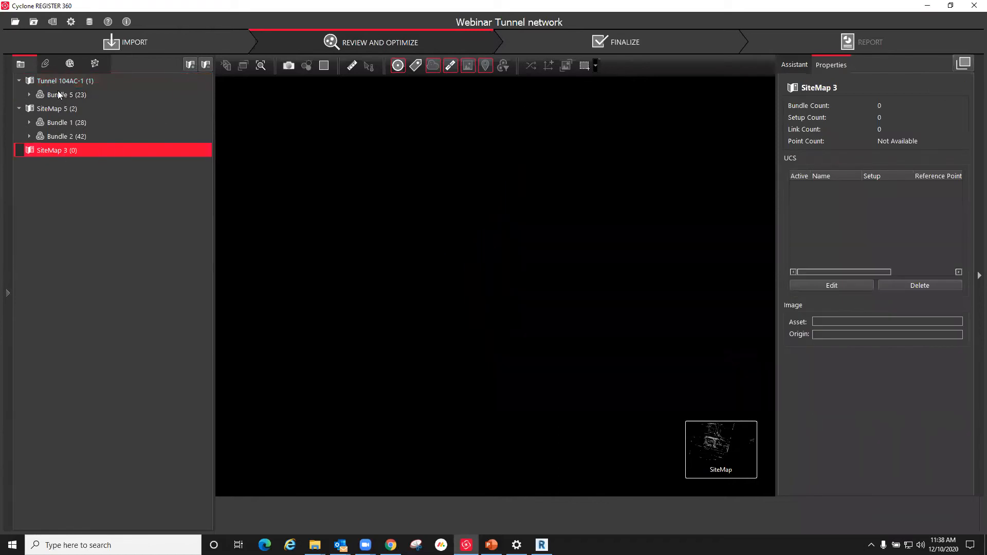
{"action": "left_click_drag", "start_coordinate": [55, 93], "coordinate": [54, 150]}
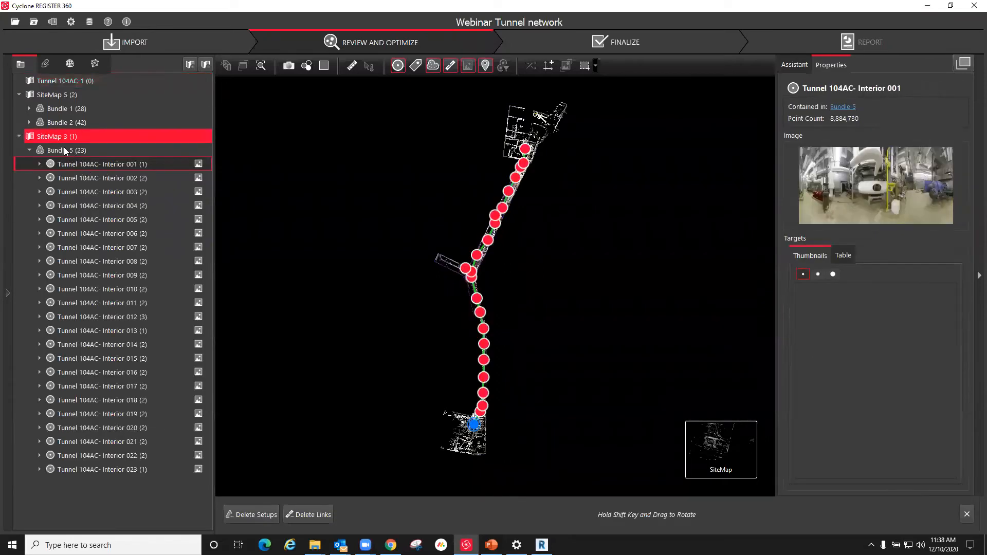
{"action": "left_click", "coordinate": [54, 80]}
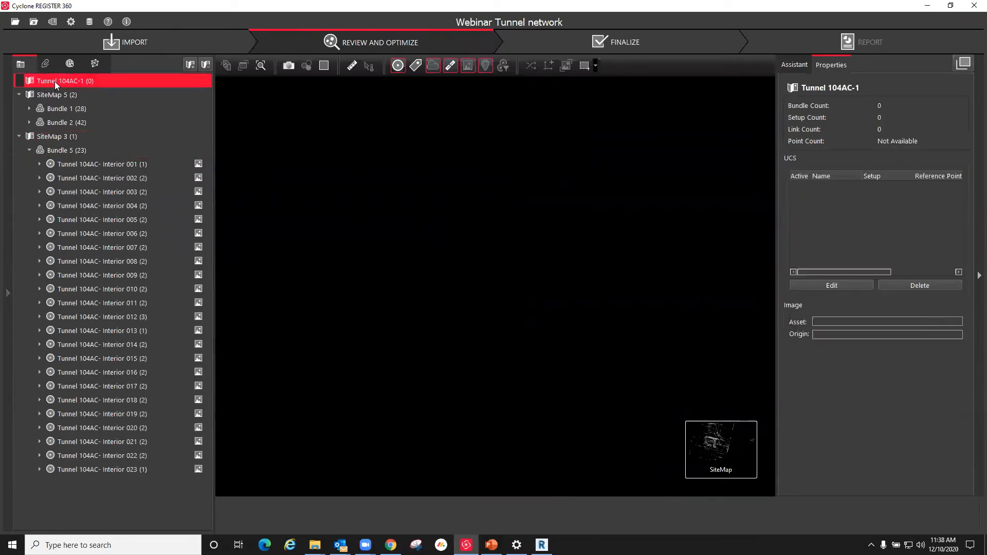
{"action": "left_click", "coordinate": [57, 136]}
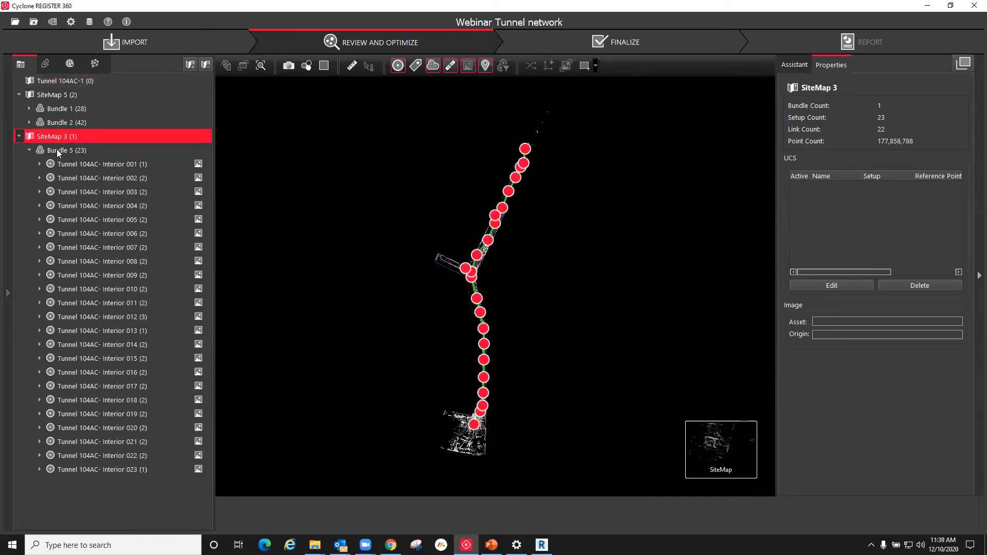
Step: Move Bundle 5 into SiteMap 5 alongside Bundles 1 and 2, and collapse its setup list
{"action": "left_click", "coordinate": [56, 149]}
{"action": "left_click_drag", "start_coordinate": [51, 95], "coordinate": [52, 94]}
{"action": "left_click", "coordinate": [28, 136]}
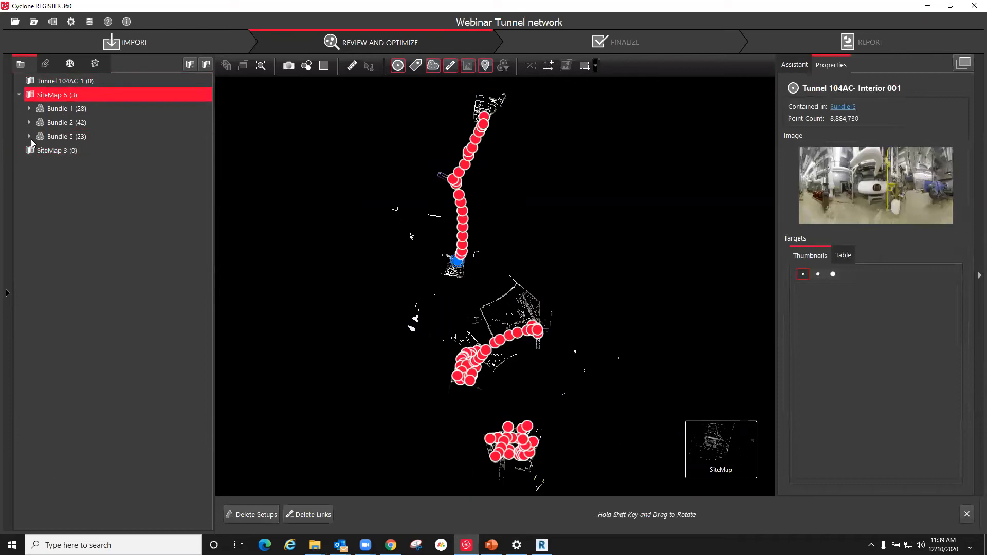
Step: Delete the empty sitemaps SiteMap 3 and Tunnel 104AC-1
{"action": "left_click", "coordinate": [48, 151]}
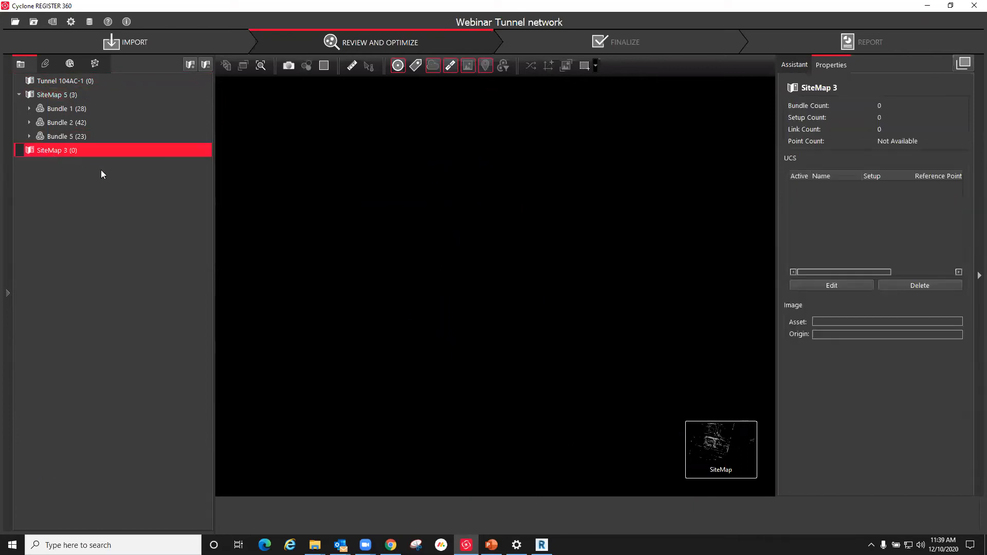
{"action": "right_click", "coordinate": [52, 150]}
{"action": "left_click", "coordinate": [73, 170]}
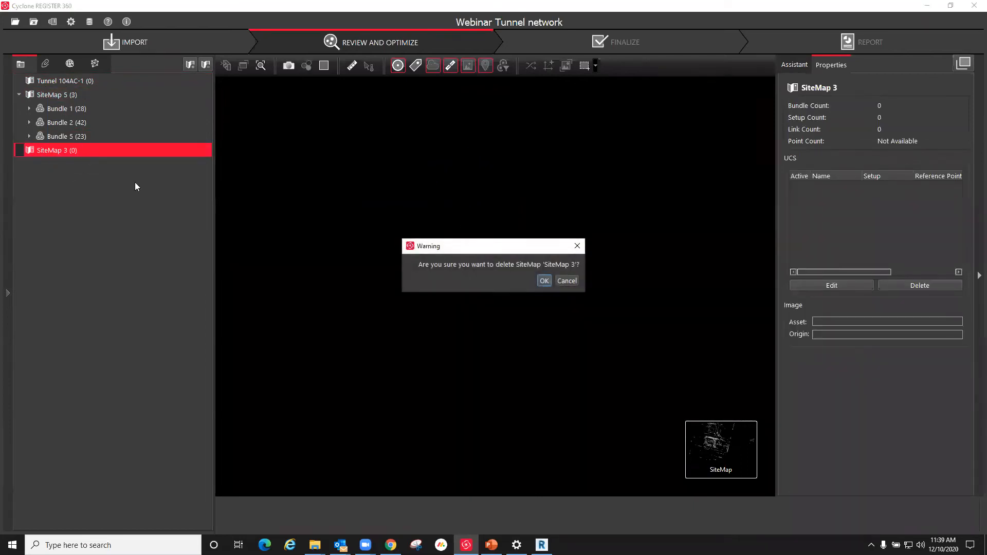
{"action": "left_click", "coordinate": [544, 281]}
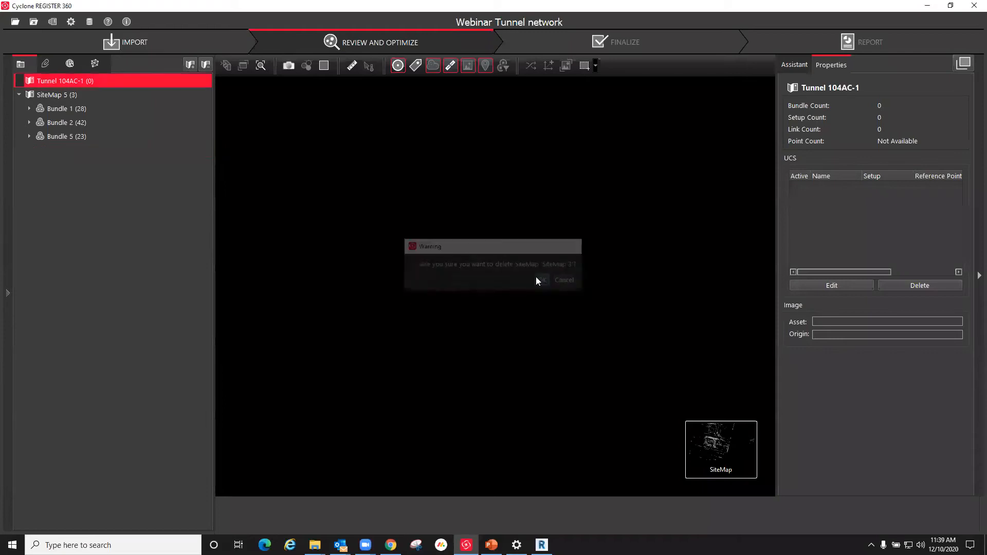
{"action": "right_click", "coordinate": [49, 80]}
{"action": "left_click", "coordinate": [71, 98]}
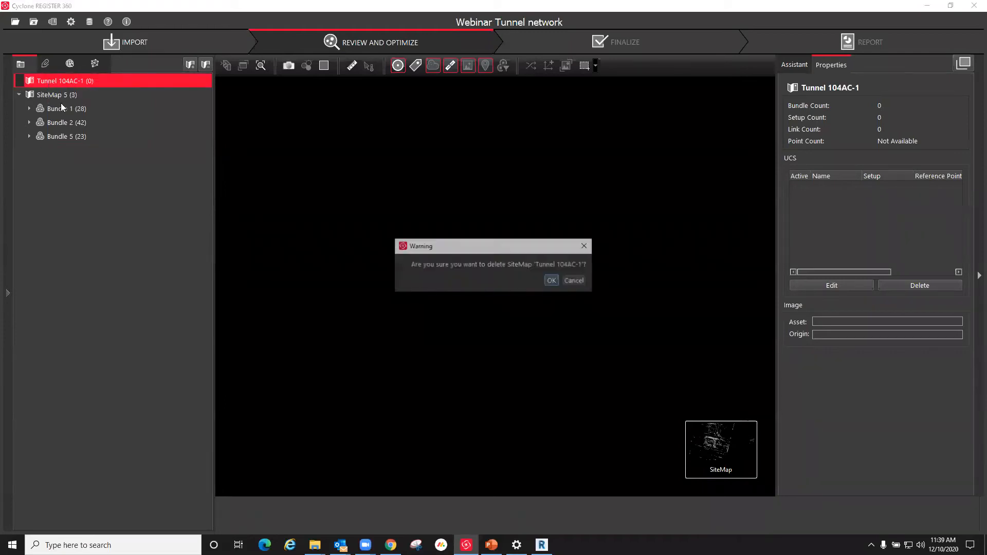
{"action": "left_click", "coordinate": [552, 280]}
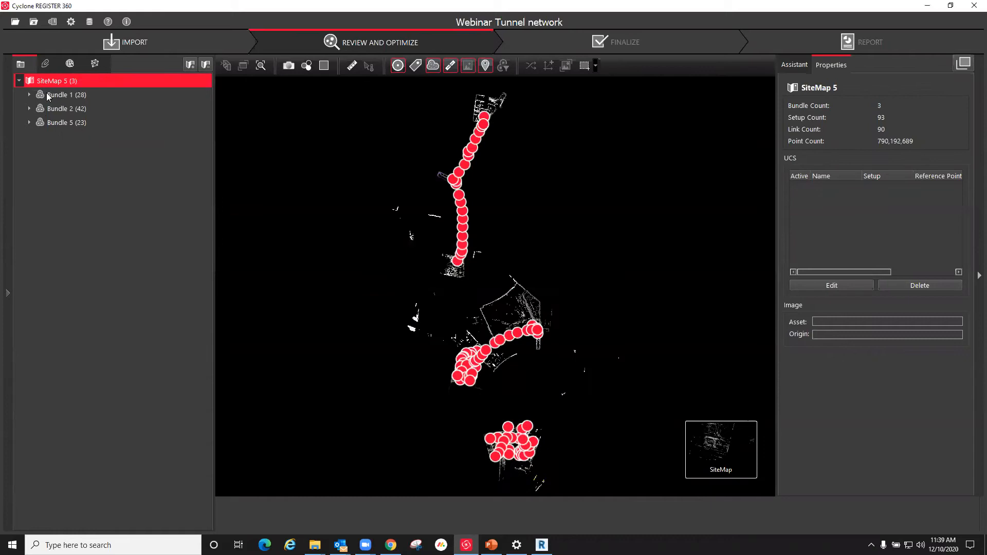
Step: Examine the three bundles in SiteMap 5 and the scan coverage at both ends of the Tunnel 104AC network
{"action": "scroll", "coordinate": [494, 218], "scroll_direction": "down", "scroll_amount": 3}
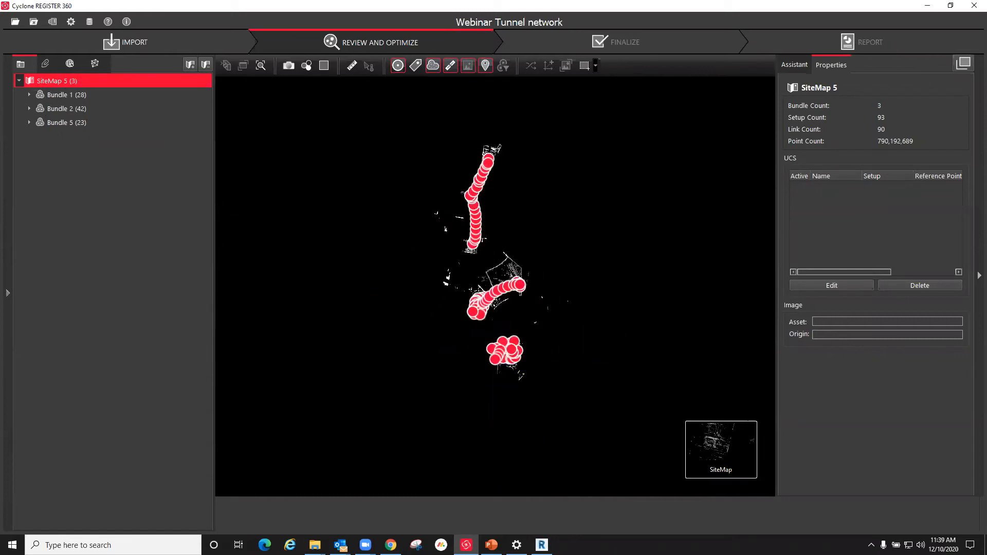
{"action": "scroll", "coordinate": [605, 238], "scroll_direction": "up", "scroll_amount": 2}
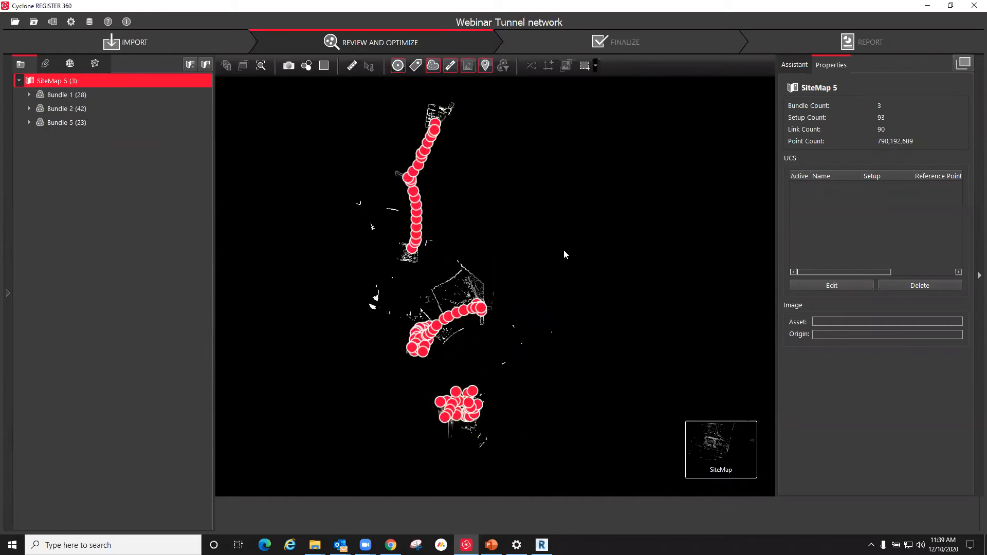
{"action": "scroll", "coordinate": [374, 341], "scroll_direction": "up", "scroll_amount": 2}
{"action": "scroll", "coordinate": [525, 382], "scroll_direction": "down", "scroll_amount": 3}
{"action": "scroll", "coordinate": [449, 162], "scroll_direction": "up", "scroll_amount": 1}
{"action": "scroll", "coordinate": [450, 163], "scroll_direction": "up", "scroll_amount": 5}
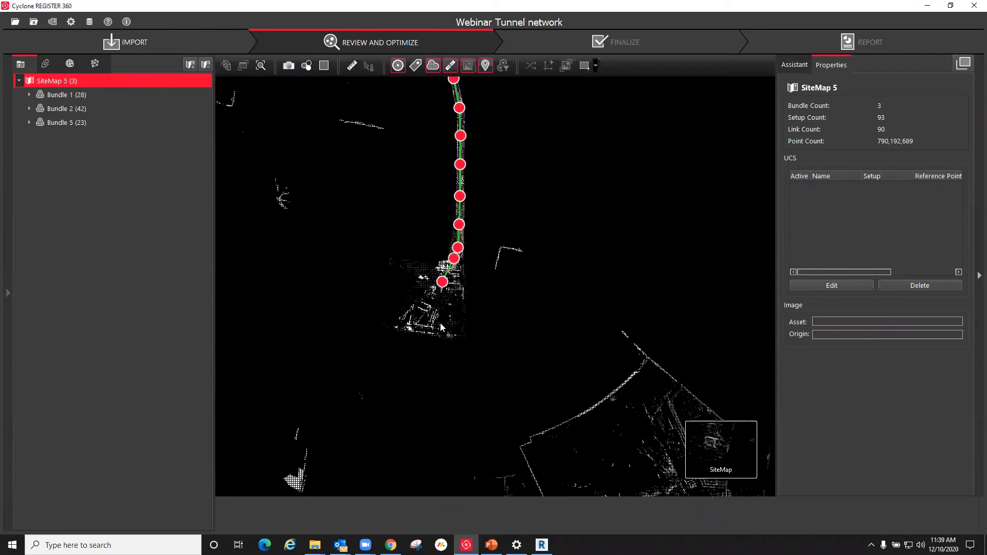
{"action": "scroll", "coordinate": [475, 422], "scroll_direction": "down", "scroll_amount": 5}
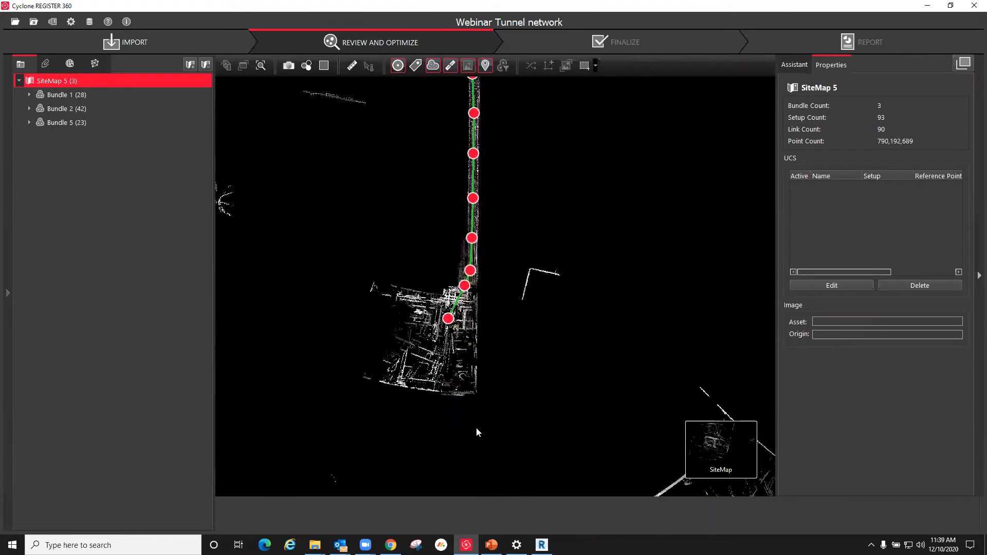
{"action": "scroll", "coordinate": [527, 177], "scroll_direction": "up", "scroll_amount": 4}
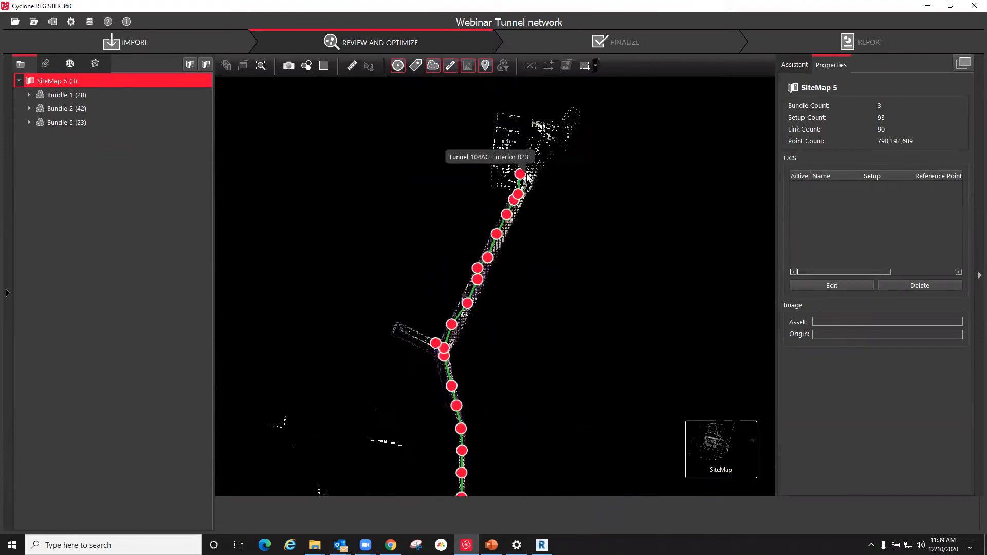
Step: Show setup Tunnel 104AC- Interior 023 in the cloud viewer, inspect its panorama, and return to the SiteMap view
{"action": "left_click", "coordinate": [513, 172]}
{"action": "right_click", "coordinate": [511, 170]}
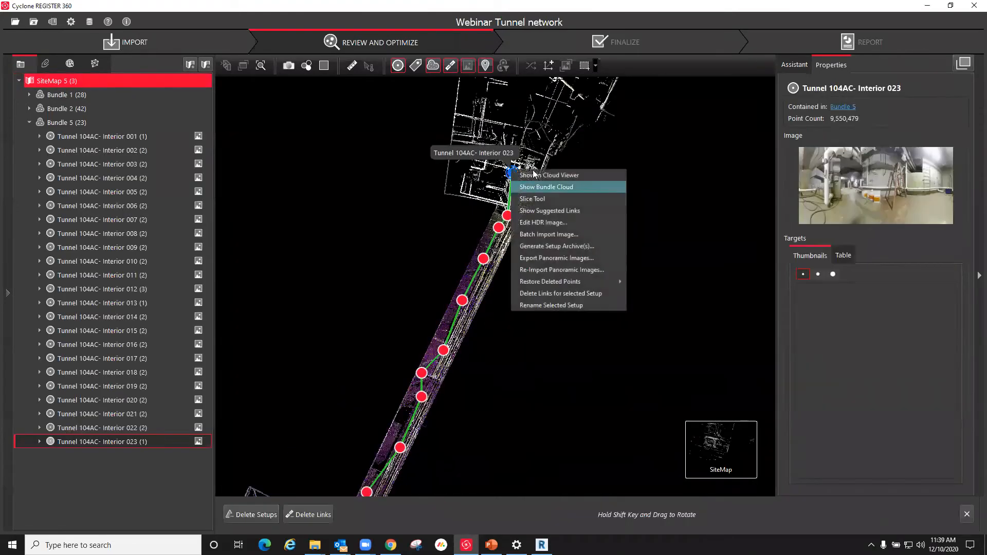
{"action": "left_click", "coordinate": [535, 176]}
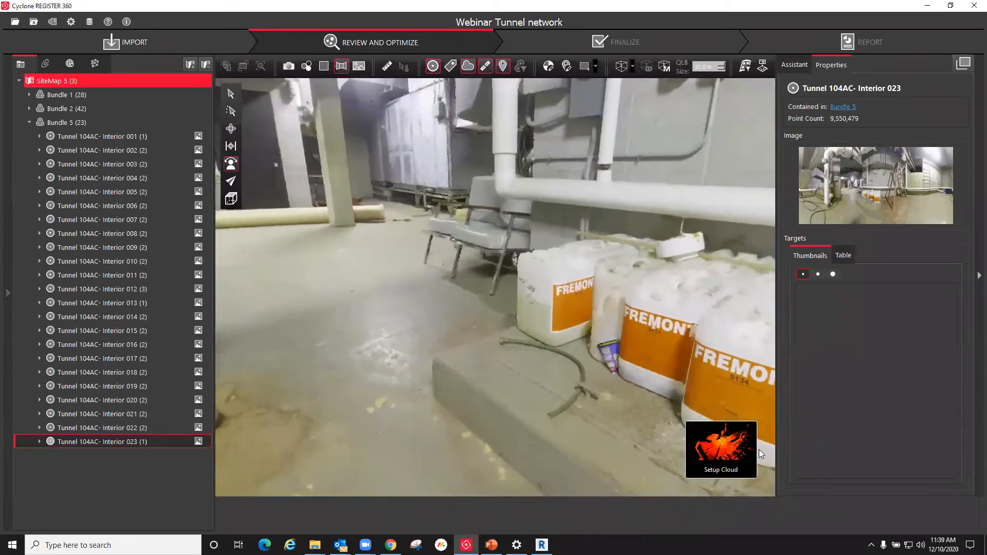
{"action": "mouse_move", "coordinate": [760, 454]}
{"action": "left_click", "coordinate": [651, 458]}
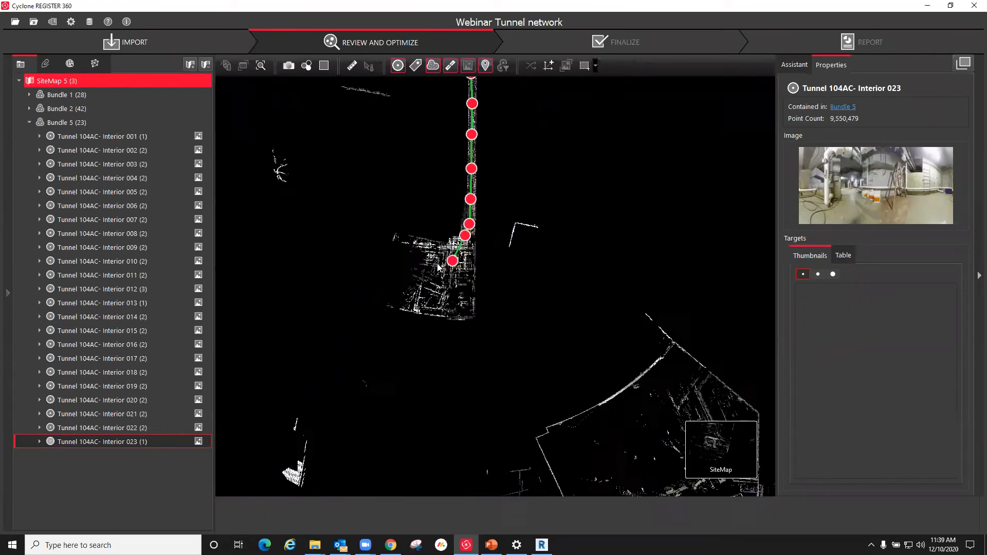
Step: Show setup Tunnel 104AC- Interior 001 in the cloud viewer, look around its boiler room panorama, and return to the SiteMap view
{"action": "left_click", "coordinate": [455, 259]}
{"action": "right_click", "coordinate": [456, 260]}
{"action": "left_click", "coordinate": [468, 271]}
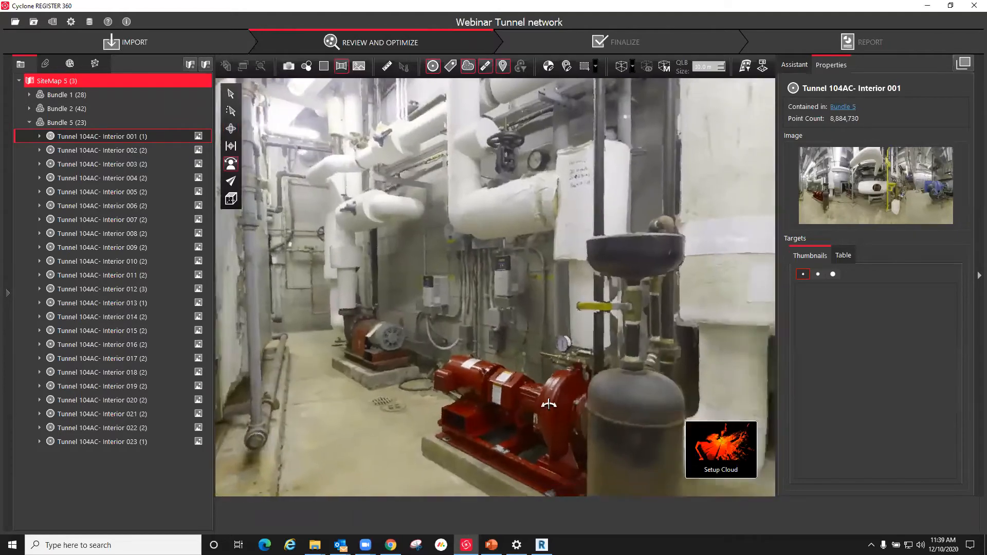
{"action": "mouse_move", "coordinate": [549, 405]}
{"action": "left_mouse_down"}
{"action": "mouse_move", "coordinate": [482, 327]}
{"action": "mouse_move", "coordinate": [714, 376]}
{"action": "left_mouse_up"}
{"action": "mouse_move", "coordinate": [465, 315]}
{"action": "left_mouse_down"}
{"action": "mouse_move", "coordinate": [683, 271]}
{"action": "mouse_move", "coordinate": [680, 242]}
{"action": "left_mouse_up"}
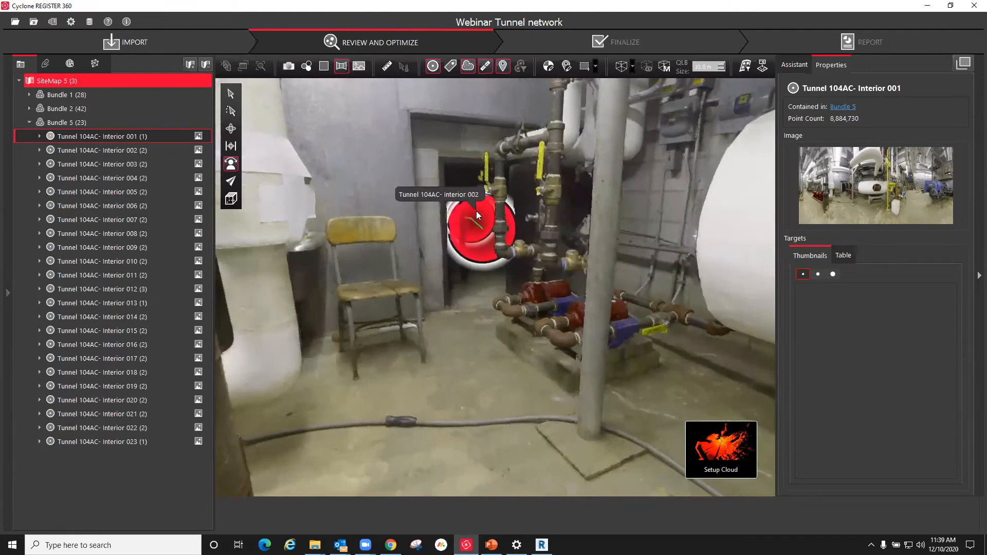
{"action": "mouse_move", "coordinate": [729, 462]}
{"action": "left_click", "coordinate": [670, 457]}
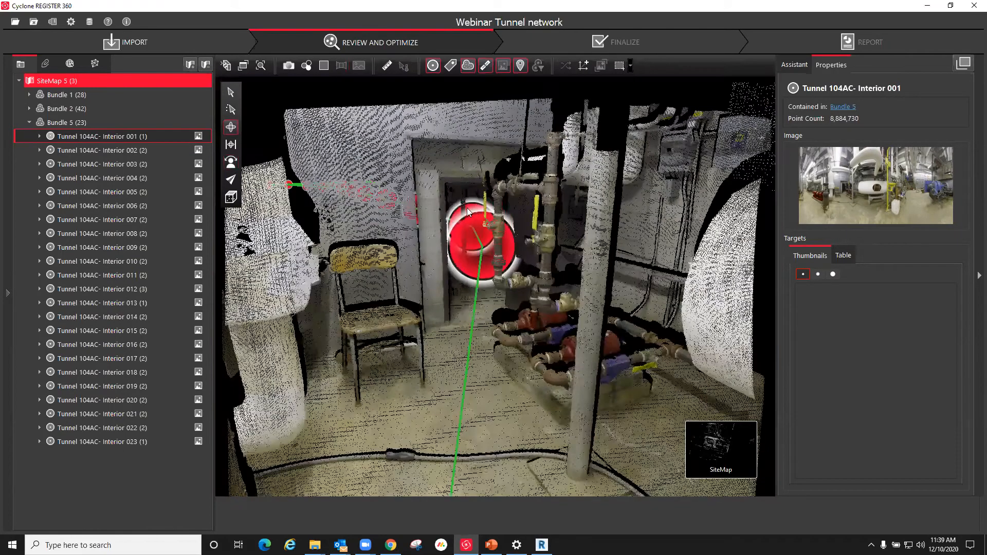
Step: Locate the boiler entry network in Bundle 2 and view the panorama of setup Boiler Entry 4- Interior 026
{"action": "scroll", "coordinate": [464, 390], "scroll_direction": "up", "scroll_amount": 6}
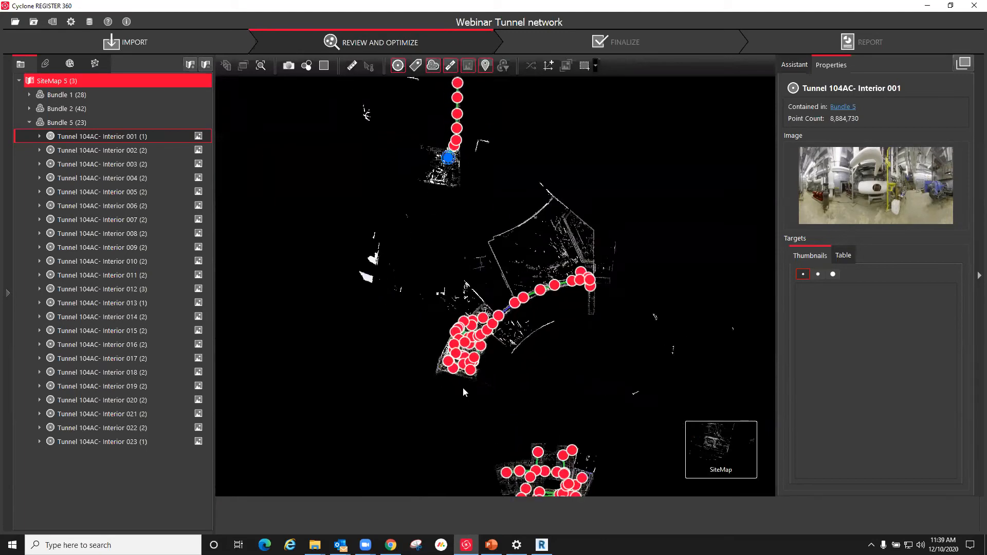
{"action": "scroll", "coordinate": [495, 393], "scroll_direction": "up", "scroll_amount": 8}
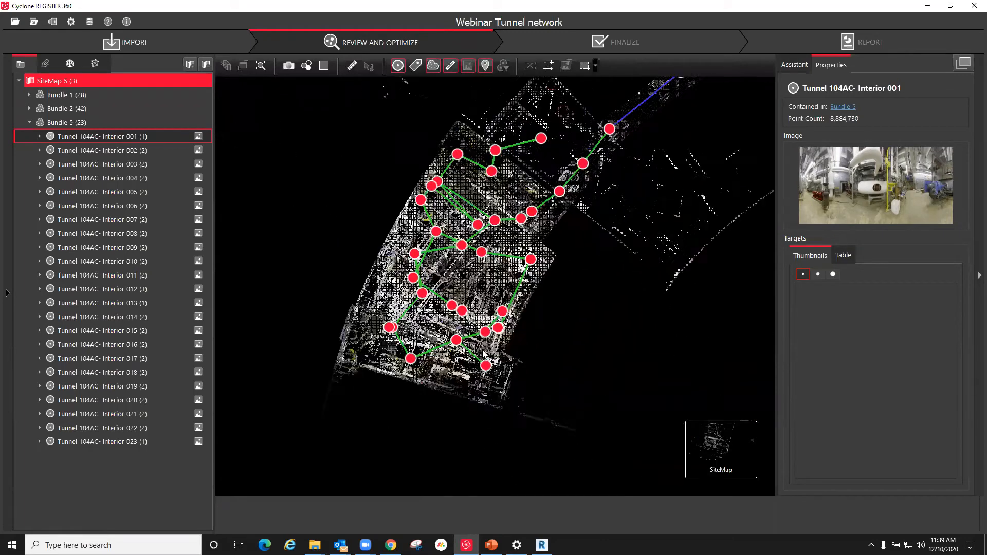
{"action": "double_click", "coordinate": [481, 349]}
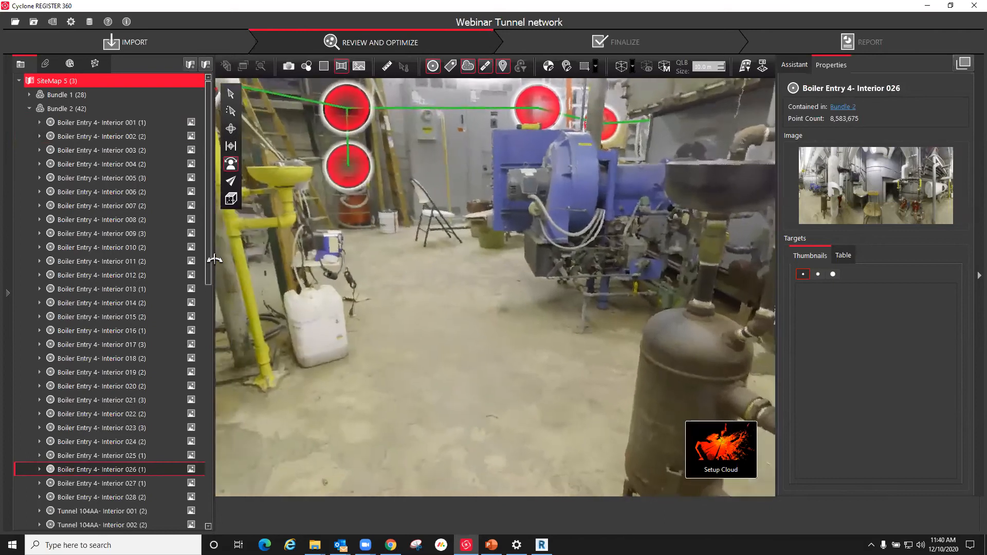
Step: View the panorama of setup Boiler Entry 4- Interior 023, inspect the surrounding equipment, and return to the SiteMap view
{"action": "left_click", "coordinate": [402, 156]}
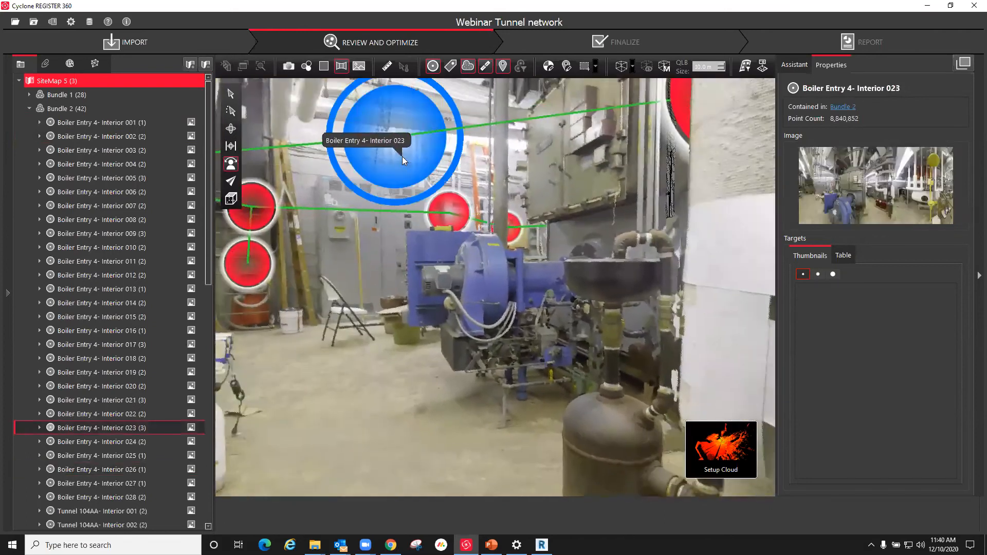
{"action": "right_click", "coordinate": [402, 158]}
{"action": "left_click", "coordinate": [421, 163]}
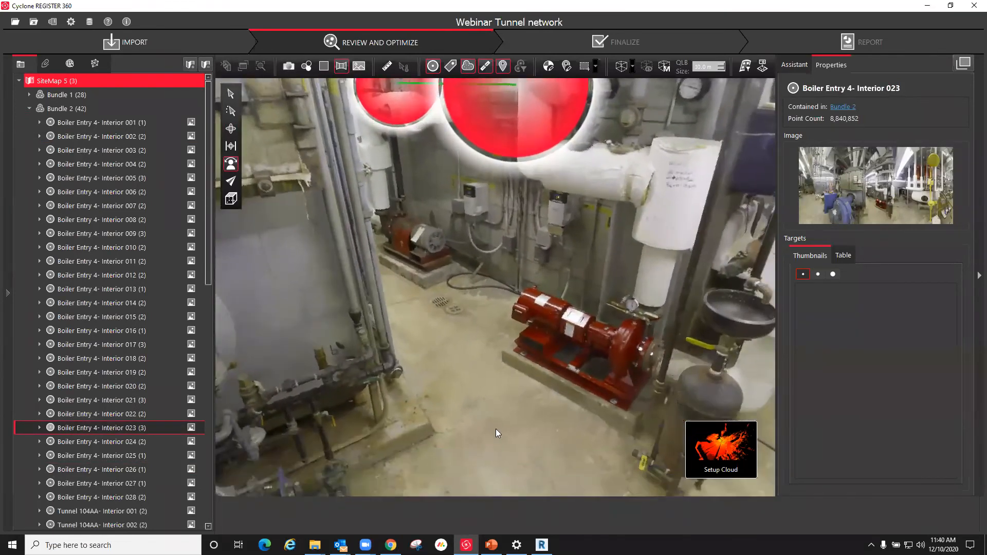
{"action": "scroll", "coordinate": [317, 354], "scroll_direction": "down", "scroll_amount": 5}
{"action": "mouse_move", "coordinate": [697, 459]}
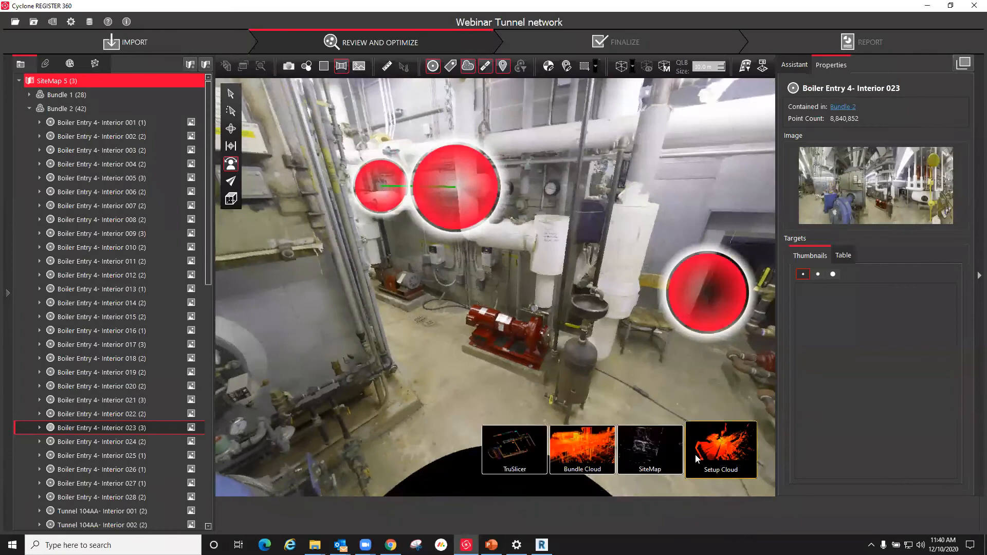
{"action": "left_click", "coordinate": [650, 450]}
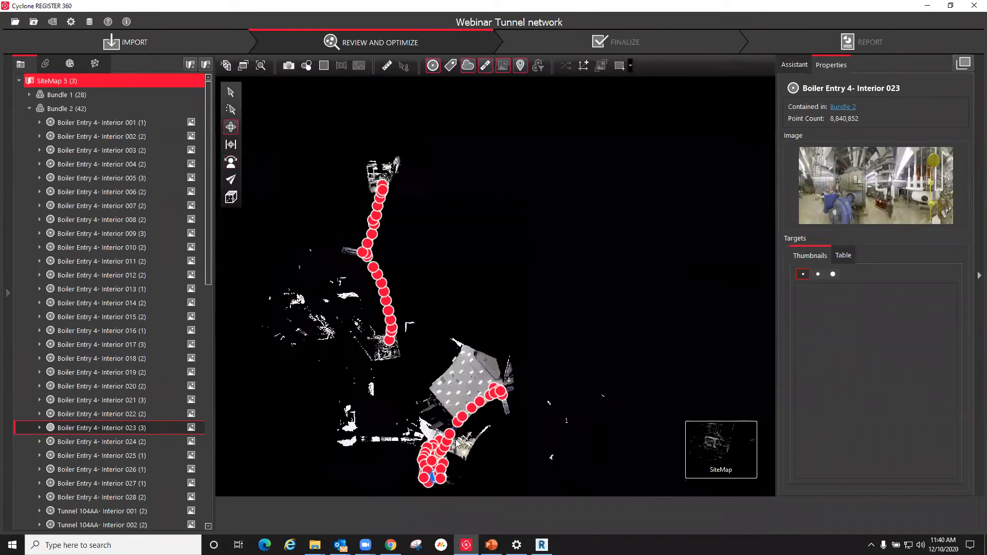
Step: Start a visual alignment between Tunnel 104AC- Interior 001 and Boiler Entry 4- Interior 023, roughly overlaying the two clouds in top view
{"action": "scroll", "coordinate": [459, 276], "scroll_direction": "up", "scroll_amount": 3}
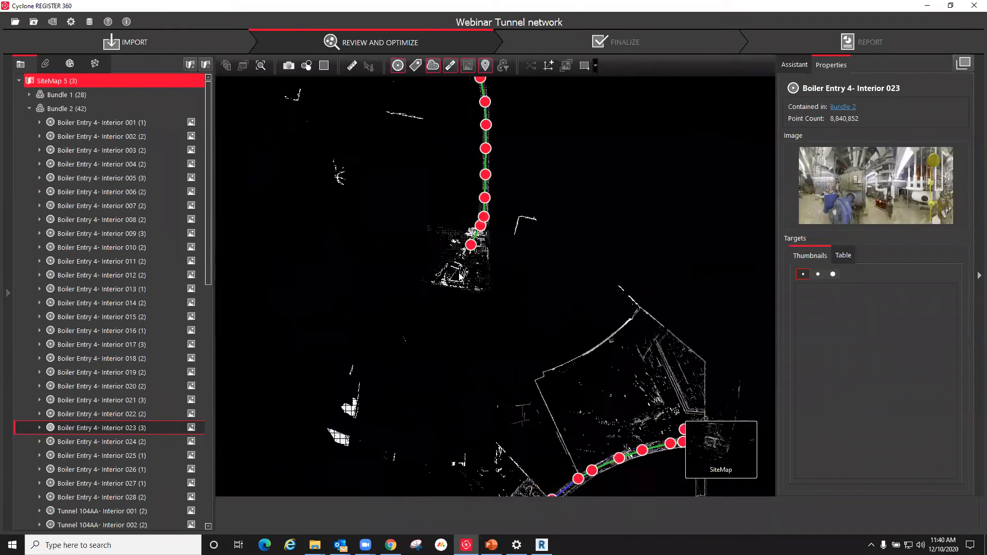
{"action": "scroll", "coordinate": [460, 276], "scroll_direction": "up", "scroll_amount": 3}
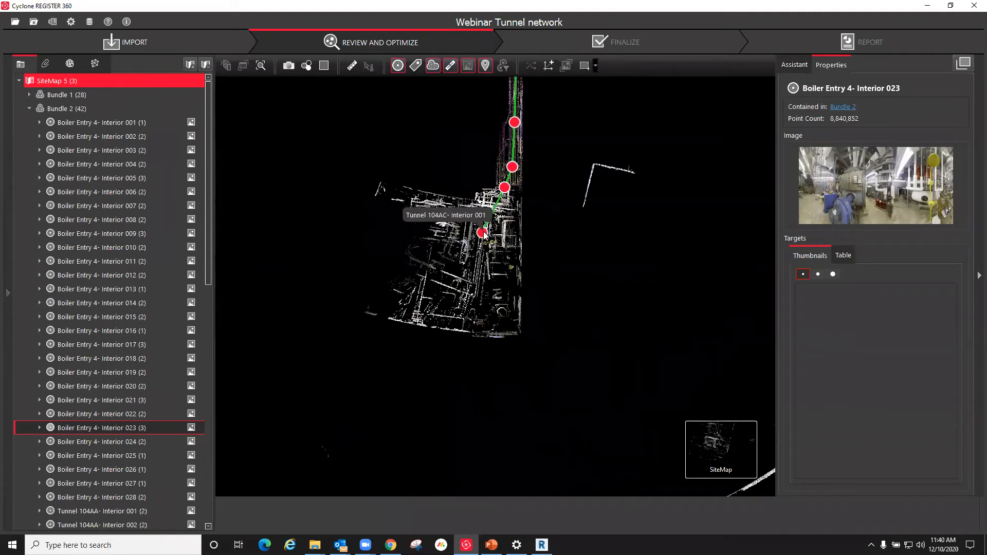
{"action": "left_click", "coordinate": [482, 232]}
{"action": "left_click", "coordinate": [649, 515]}
{"action": "scroll", "coordinate": [559, 329], "scroll_direction": "down", "scroll_amount": 6}
{"action": "left_click_drag", "start_coordinate": [527, 252], "coordinate": [540, 374]}
{"action": "scroll", "coordinate": [534, 383], "scroll_direction": "up", "scroll_amount": 6}
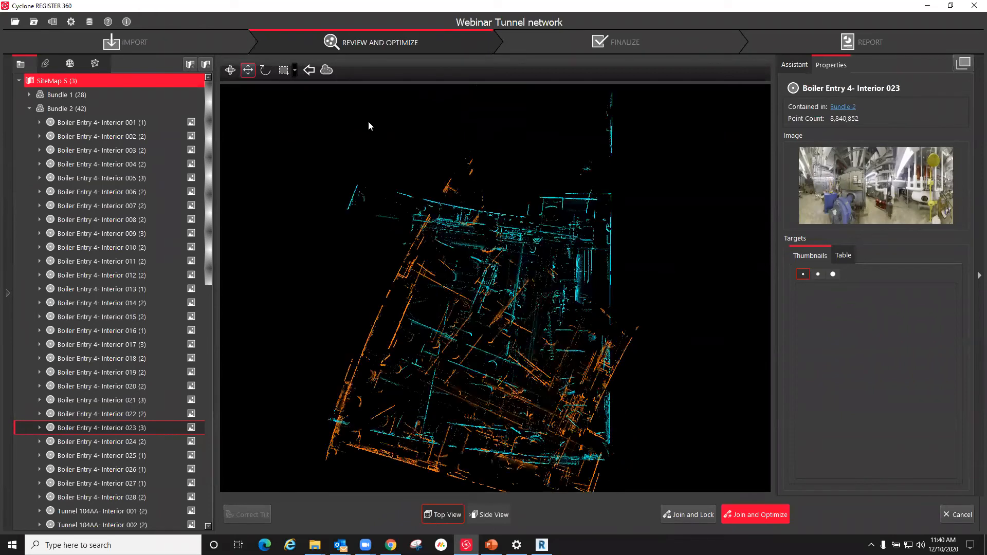
Step: Rotate and move the Boiler Entry 4- Interior 023 cloud in top view until its walls follow the Tunnel 104AC- Interior 001 cloud
{"action": "left_click_drag", "start_coordinate": [417, 304], "coordinate": [458, 284]}
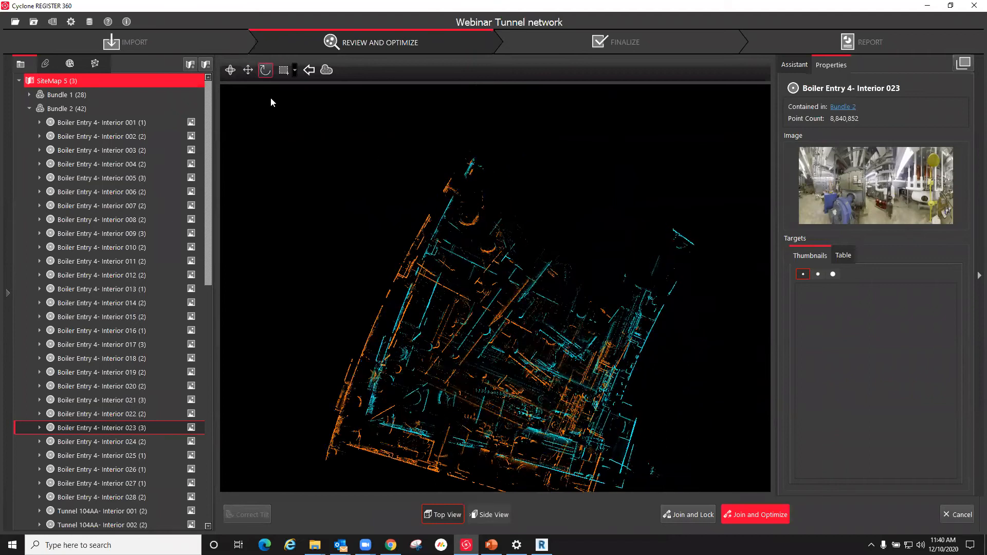
{"action": "left_click", "coordinate": [248, 70]}
{"action": "left_click_drag", "start_coordinate": [517, 362], "coordinate": [483, 384]}
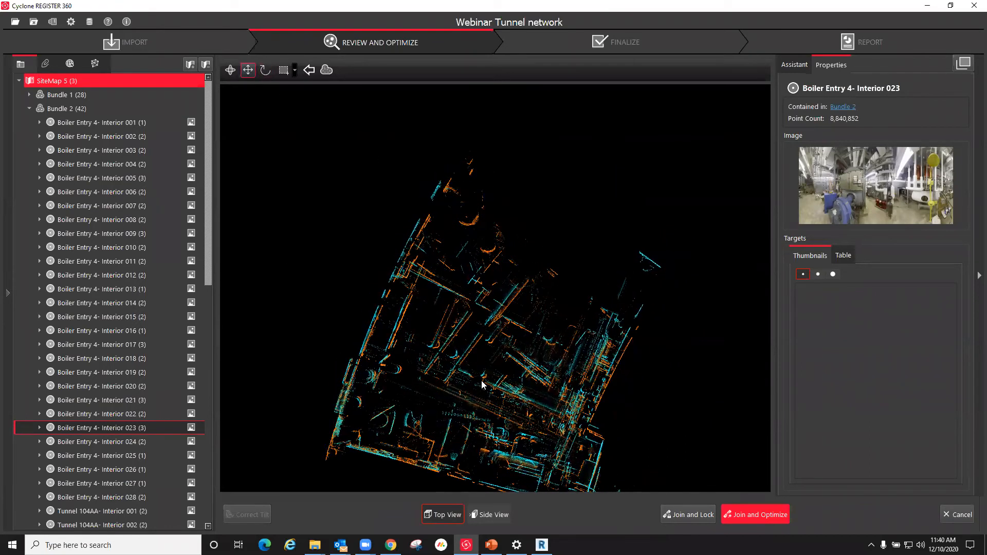
{"action": "left_click", "coordinate": [263, 70]}
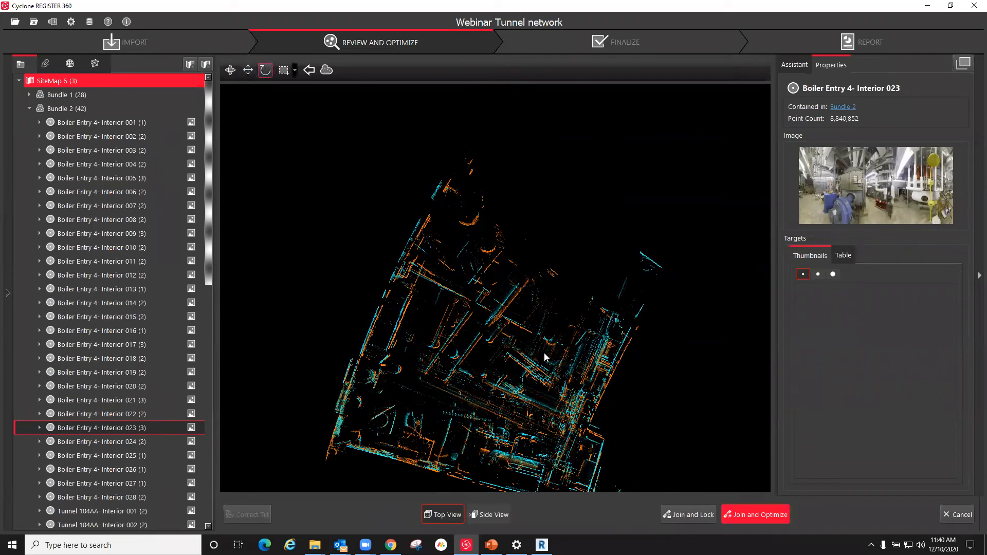
{"action": "left_click_drag", "start_coordinate": [530, 344], "coordinate": [582, 458]}
{"action": "left_click_drag", "start_coordinate": [579, 457], "coordinate": [578, 456]}
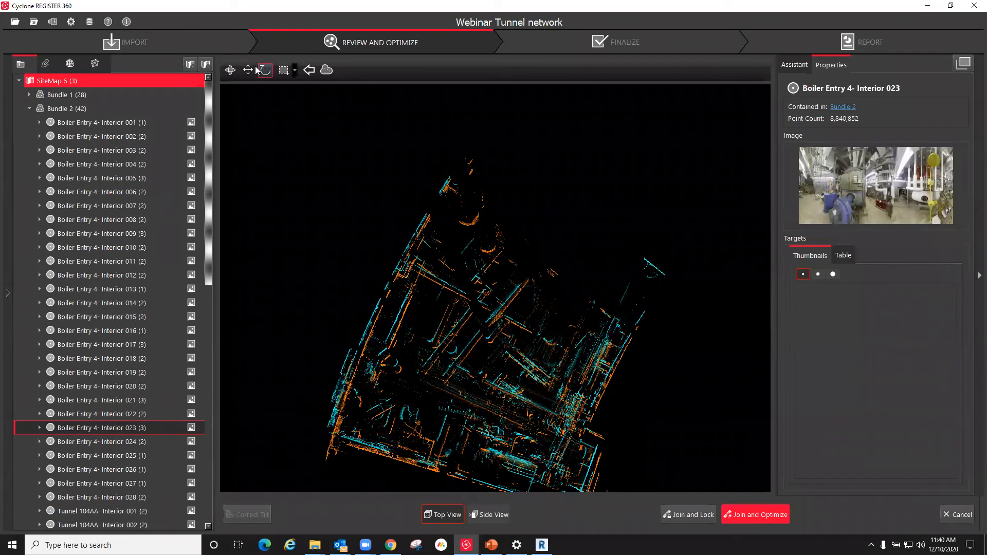
{"action": "left_click_drag", "start_coordinate": [422, 283], "coordinate": [424, 290]}
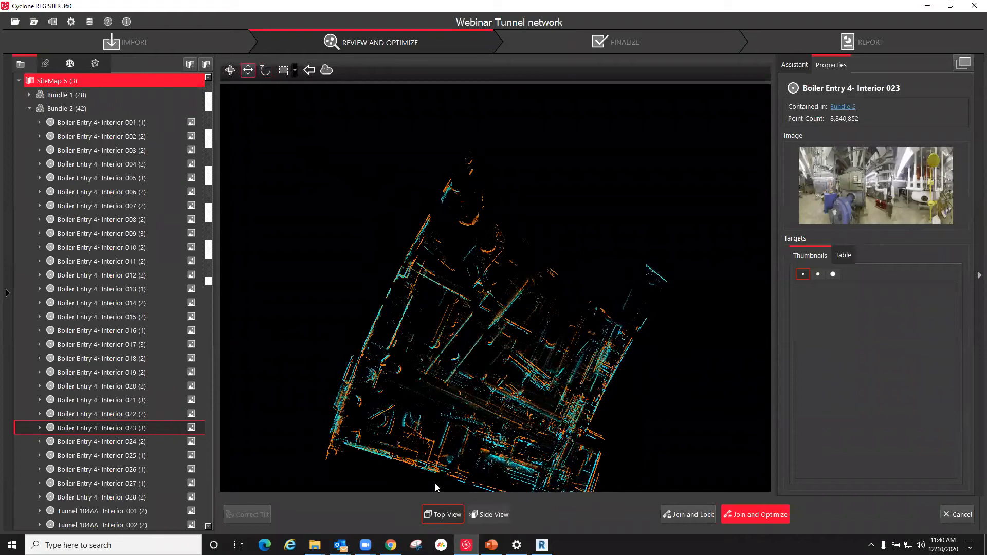
Step: Align the two clouds vertically in side view by bringing their floors to the same level
{"action": "left_click", "coordinate": [497, 515]}
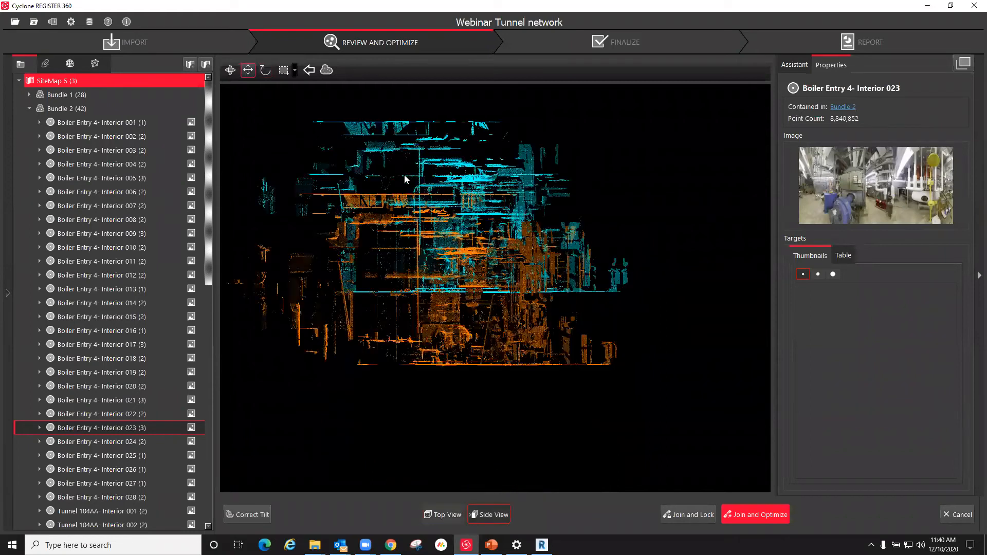
{"action": "left_click_drag", "start_coordinate": [497, 276], "coordinate": [491, 348]}
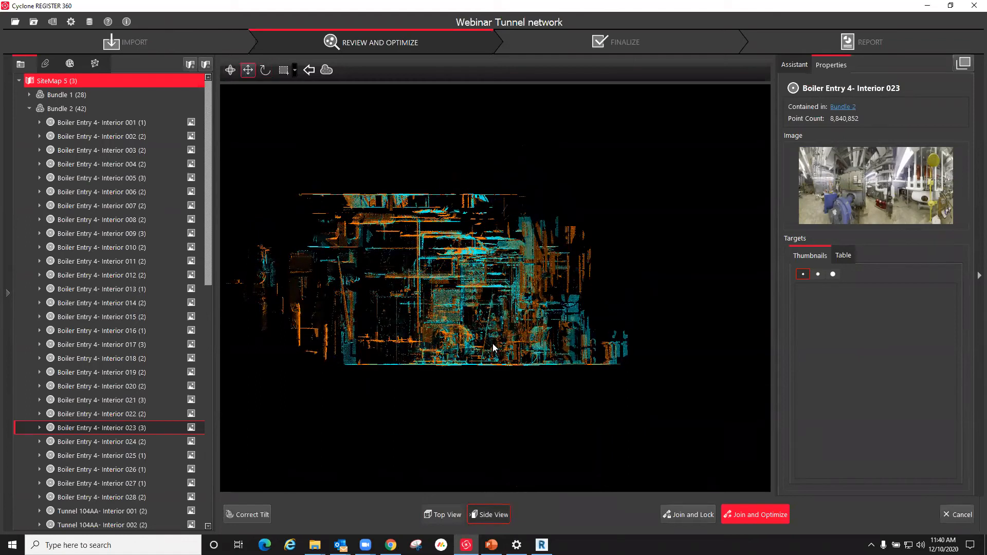
{"action": "scroll", "coordinate": [529, 370], "scroll_direction": "up", "scroll_amount": 2}
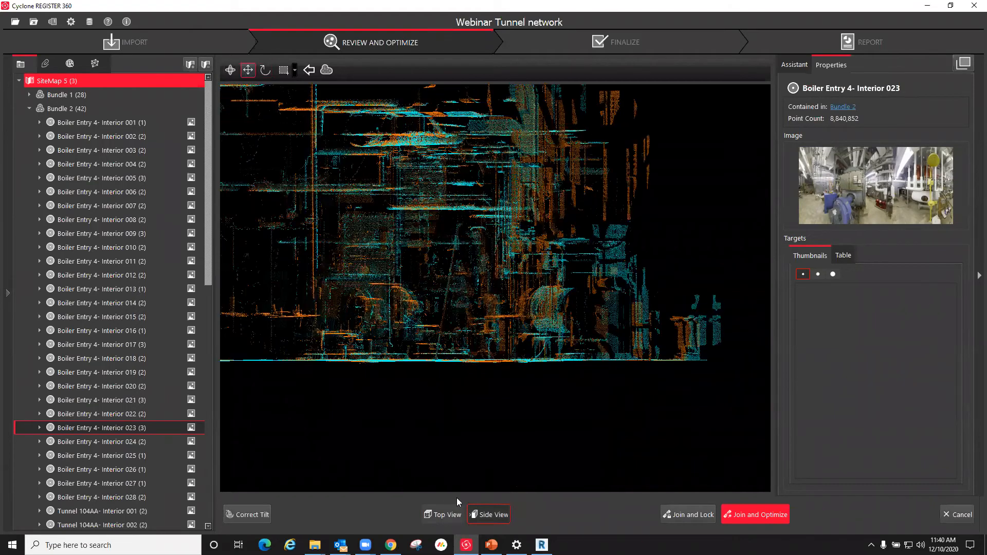
Step: Refine the overlay in top view, matching the outer wall corner and rotating the cloud until the long walls coincide
{"action": "left_click", "coordinate": [445, 514]}
{"action": "scroll", "coordinate": [547, 347], "scroll_direction": "down", "scroll_amount": 1}
{"action": "left_click_drag", "start_coordinate": [570, 419], "coordinate": [577, 415]}
{"action": "scroll", "coordinate": [596, 445], "scroll_direction": "up", "scroll_amount": 4}
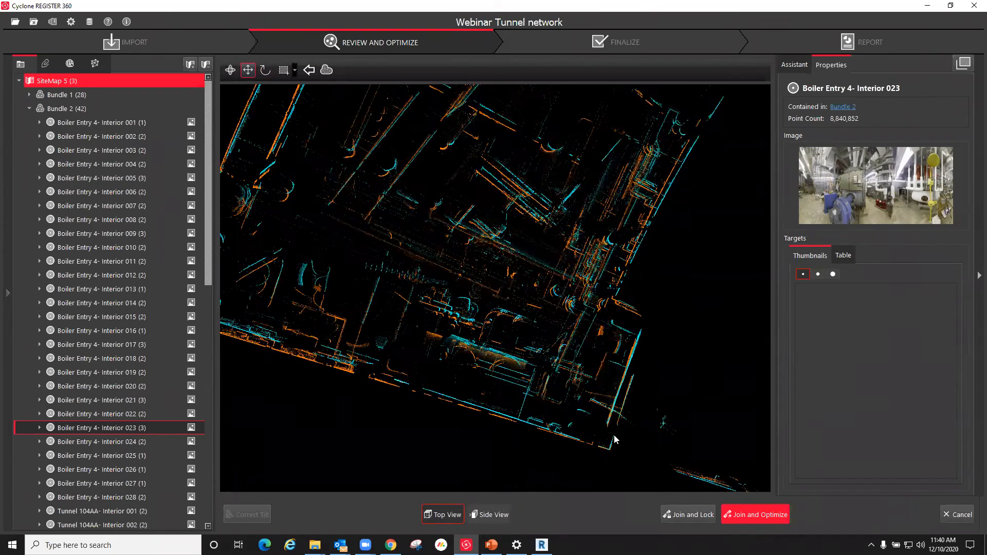
{"action": "scroll", "coordinate": [618, 434], "scroll_direction": "up", "scroll_amount": 2}
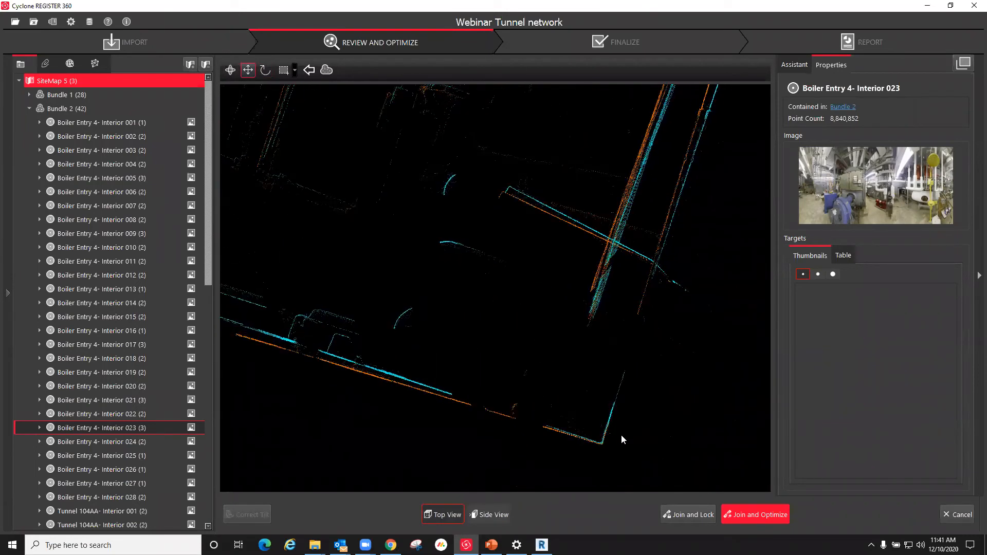
{"action": "scroll", "coordinate": [625, 405], "scroll_direction": "down", "scroll_amount": 3}
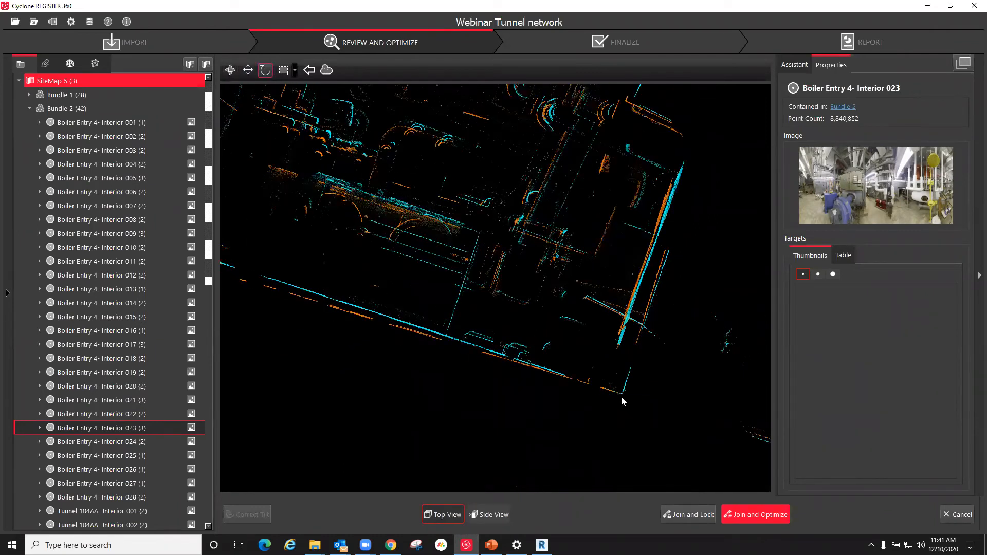
{"action": "mouse_move", "coordinate": [623, 396]}
{"action": "left_mouse_down"}
{"action": "mouse_move", "coordinate": [659, 424]}
{"action": "mouse_move", "coordinate": [688, 481]}
{"action": "mouse_move", "coordinate": [680, 495]}
{"action": "left_mouse_up"}
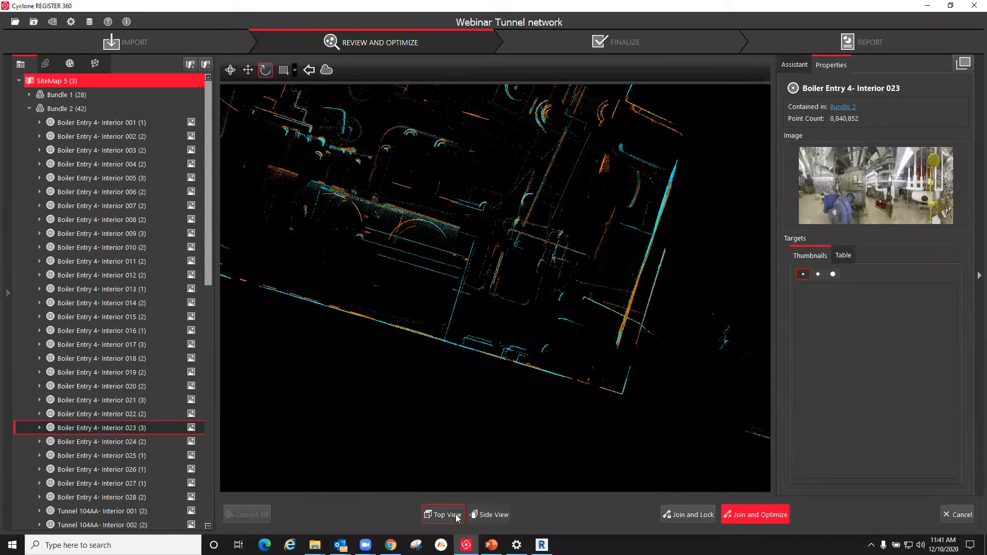
Step: Check the alignment in both views, join and optimize the link, accept the registration result, and decline the suggested additional link
{"action": "left_click", "coordinate": [489, 515]}
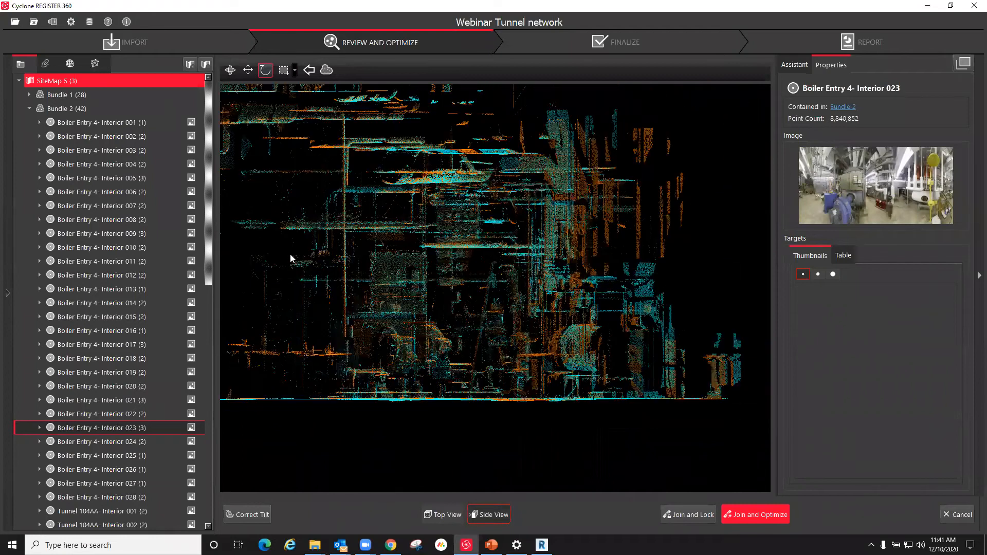
{"action": "left_click", "coordinate": [446, 521]}
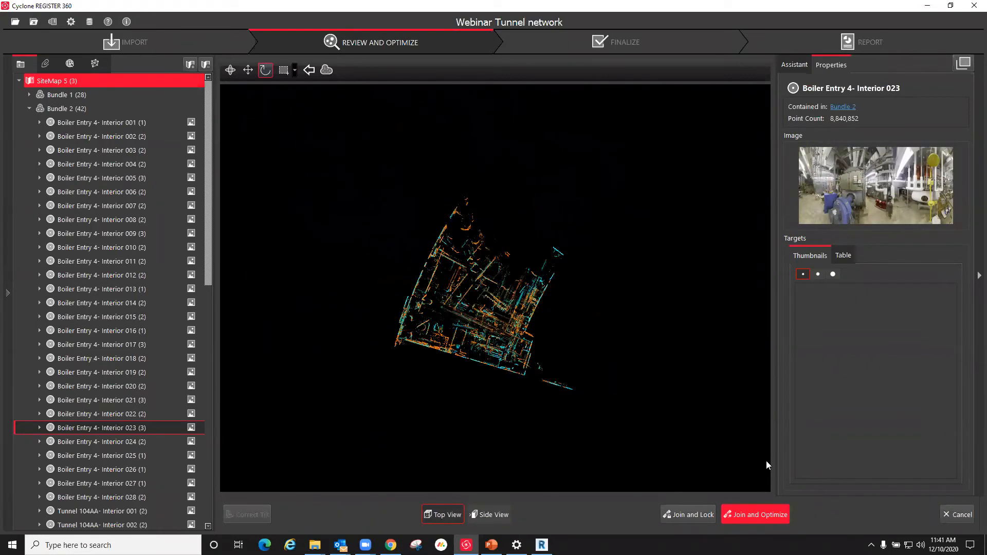
{"action": "left_click", "coordinate": [751, 514]}
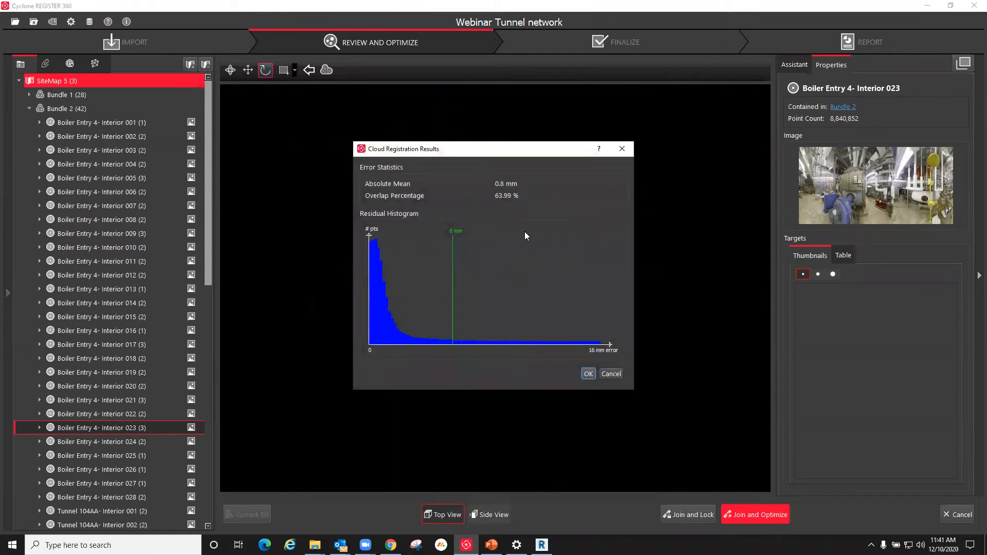
{"action": "left_click", "coordinate": [589, 374]}
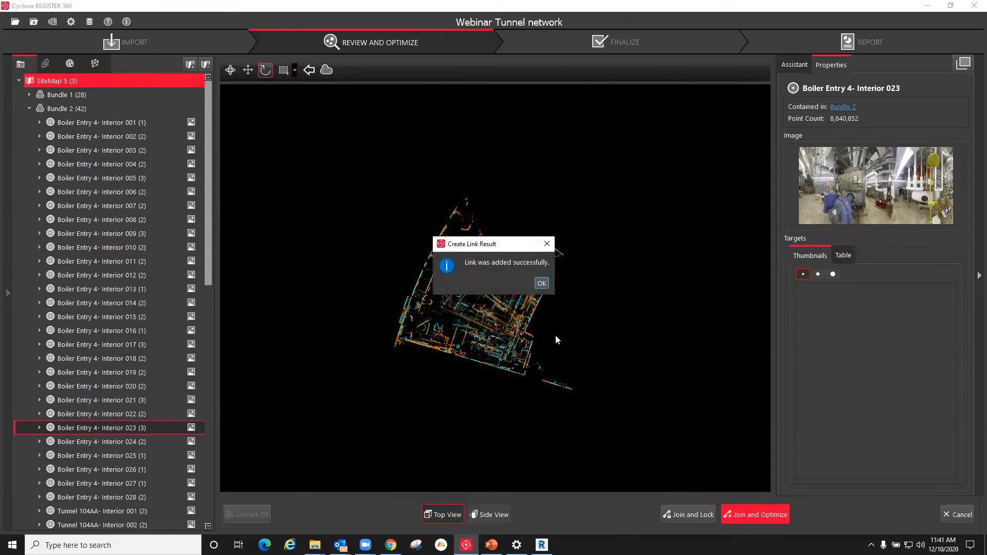
{"action": "left_click", "coordinate": [541, 283]}
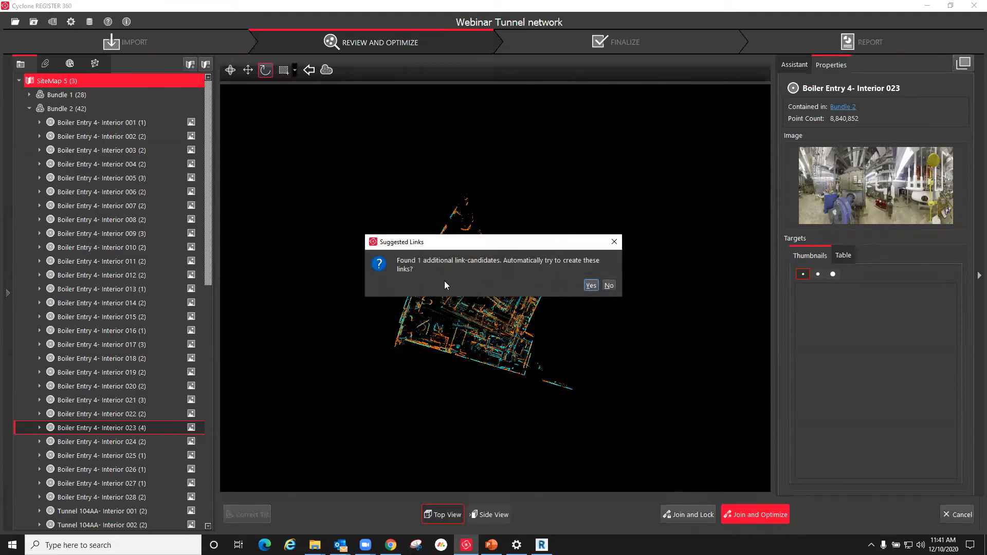
{"action": "left_click", "coordinate": [609, 286]}
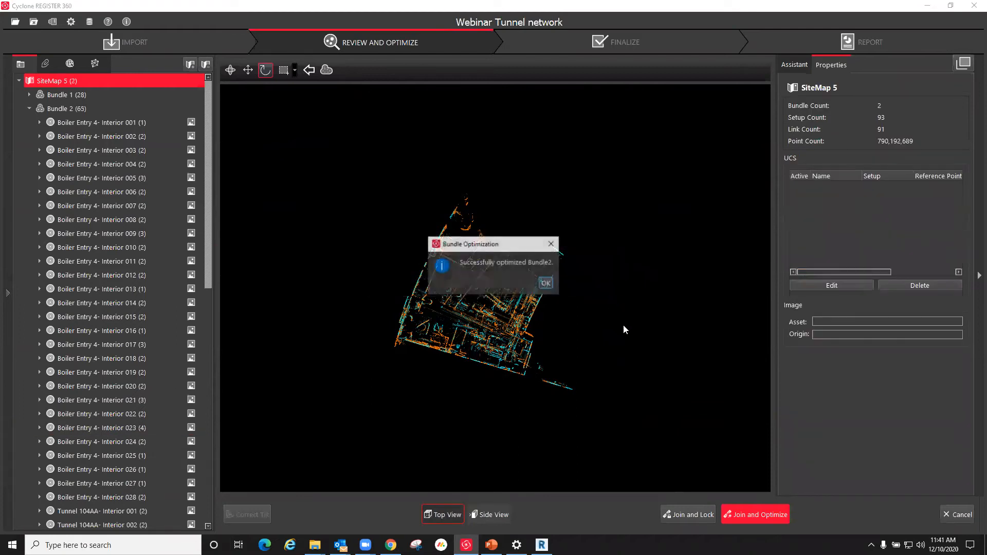
{"action": "left_click", "coordinate": [546, 284]}
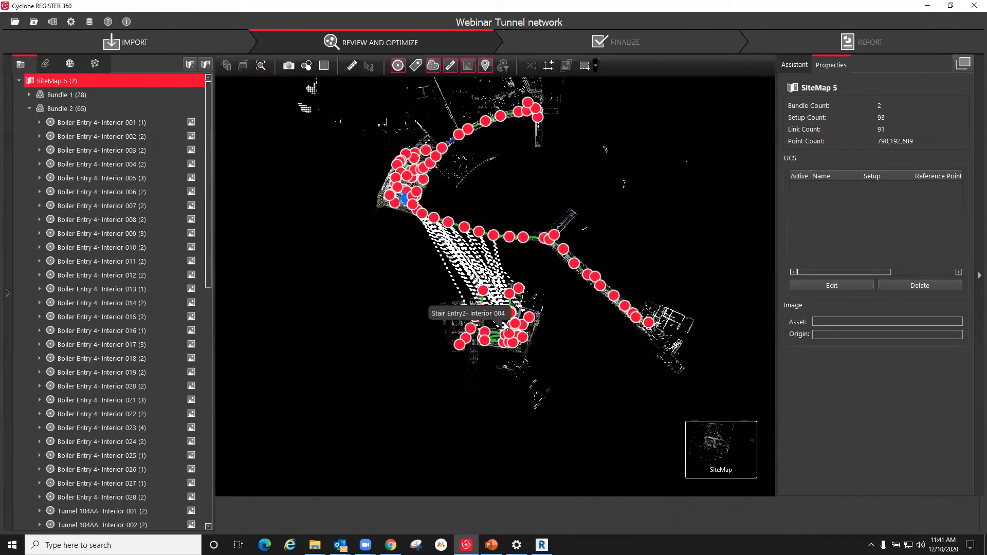
Step: Move the Stair Entry2 network of Bundle 1 away from the linked tunnel network in the SiteMap
{"action": "left_click_drag", "start_coordinate": [523, 280], "coordinate": [412, 324]}
{"action": "scroll", "coordinate": [297, 345], "scroll_direction": "up", "scroll_amount": 5}
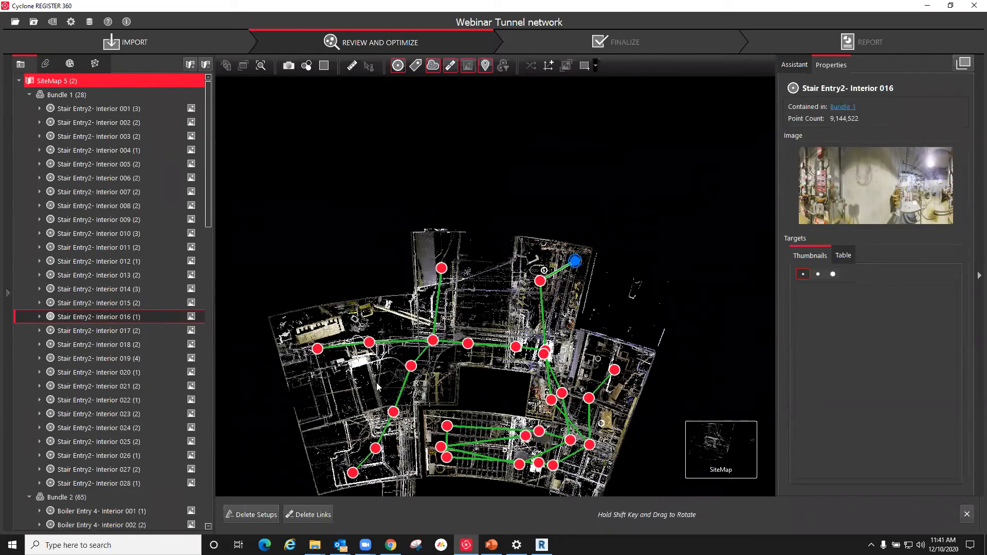
{"action": "scroll", "coordinate": [376, 383], "scroll_direction": "down", "scroll_amount": 2}
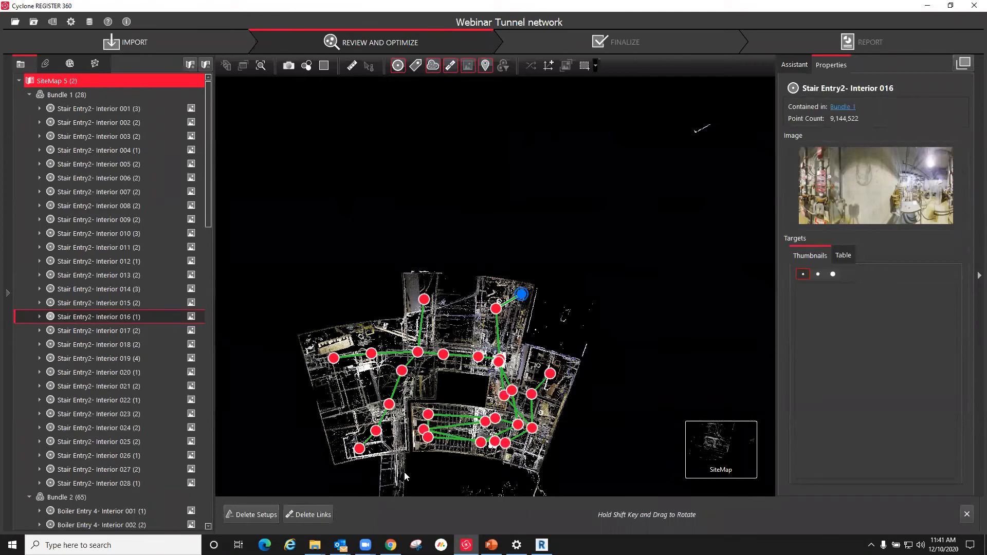
Step: Show setup Stair Entry2- Interior 022 in the cloud viewer and look around its panorama
{"action": "left_click", "coordinate": [333, 358]}
{"action": "right_click", "coordinate": [332, 359]}
{"action": "left_click", "coordinate": [411, 364]}
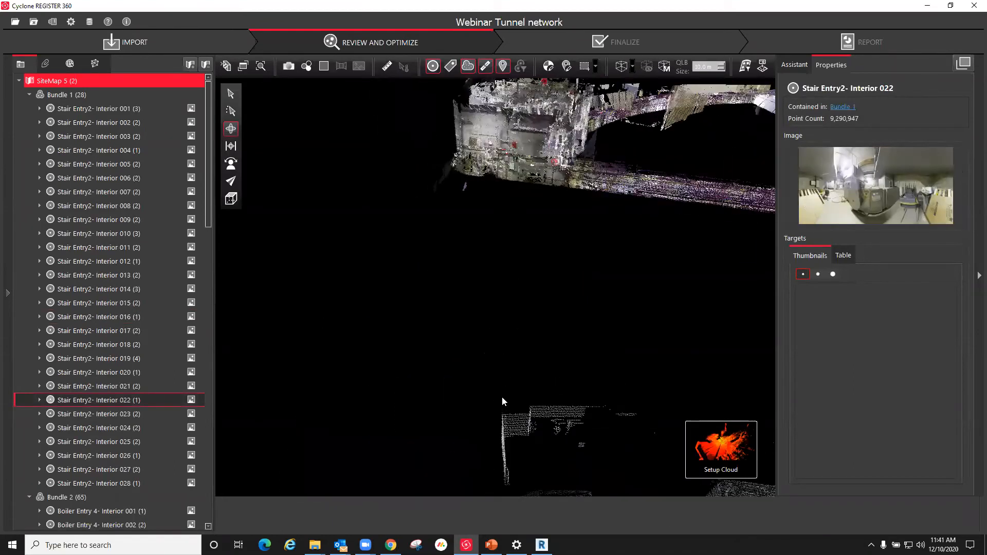
{"action": "left_click_drag", "start_coordinate": [716, 383], "coordinate": [814, 390]}
{"action": "left_click_drag", "start_coordinate": [436, 331], "coordinate": [932, 336]}
{"action": "left_click_drag", "start_coordinate": [493, 309], "coordinate": [885, 301]}
{"action": "left_click_drag", "start_coordinate": [506, 296], "coordinate": [192, 272]}
{"action": "left_click_drag", "start_coordinate": [366, 270], "coordinate": [170, 270]}
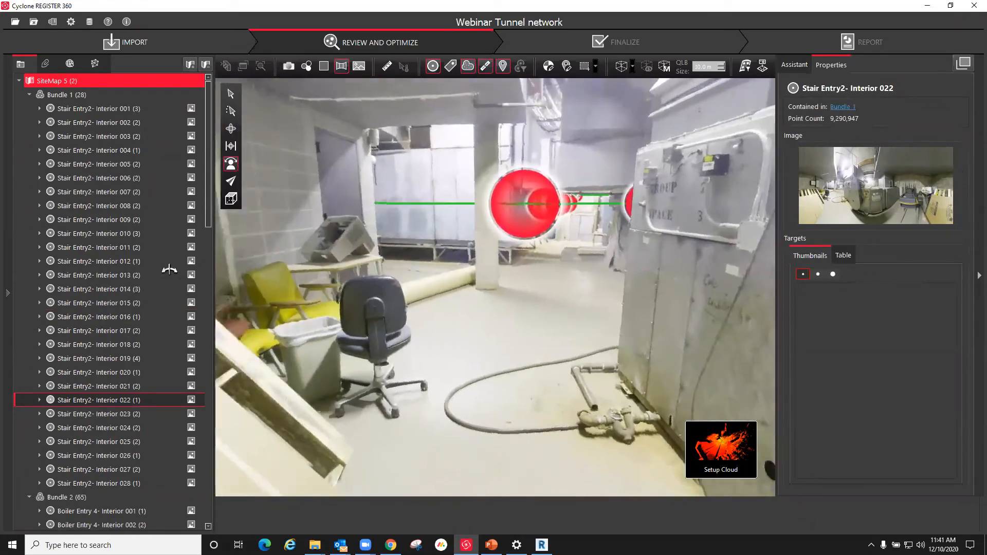
Step: View the panoramas of Stair Entry2- Interior 021 and Interior 020 in the cloud viewer, and return to the SiteMap view
{"action": "left_click", "coordinate": [516, 206]}
{"action": "right_click", "coordinate": [515, 206]}
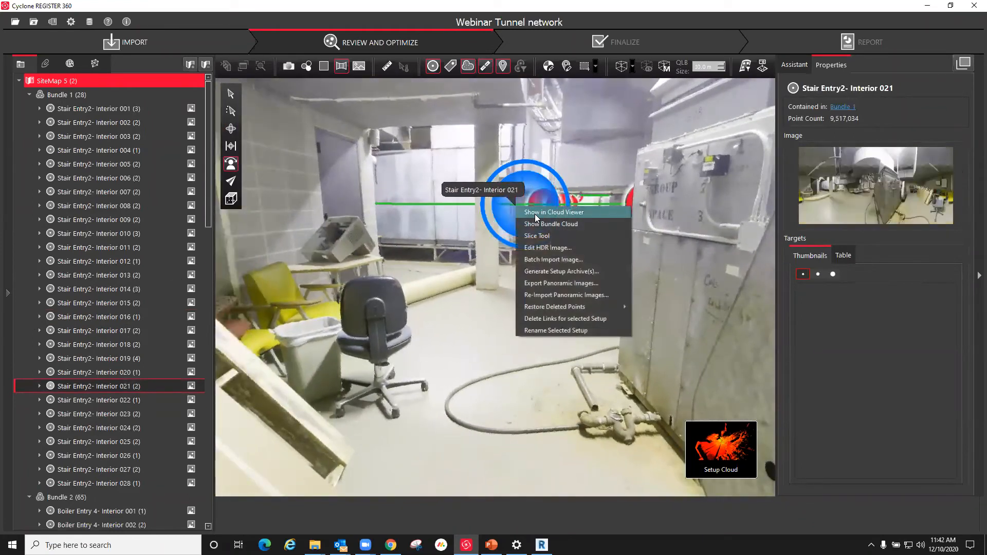
{"action": "left_click", "coordinate": [534, 213]}
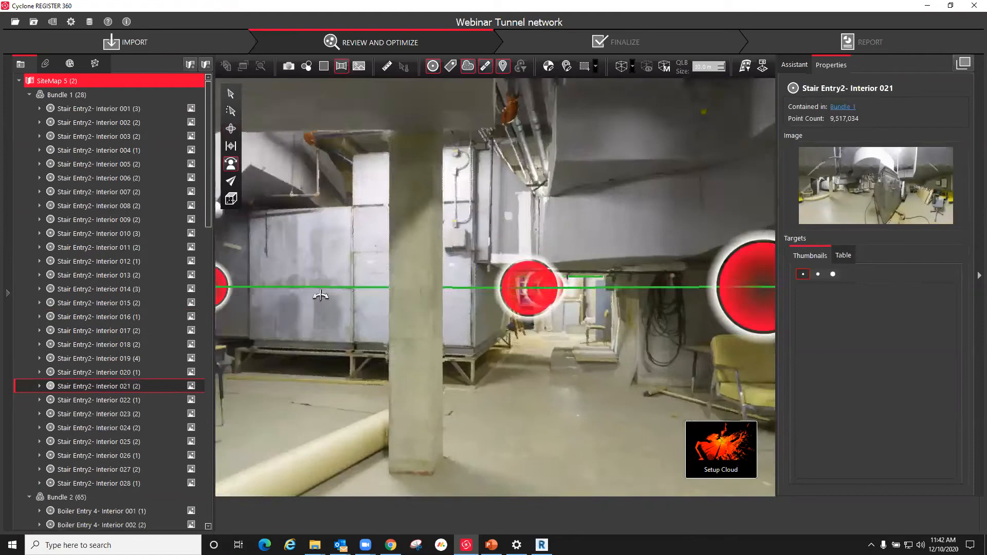
{"action": "left_click", "coordinate": [314, 289]}
{"action": "right_click", "coordinate": [313, 289]}
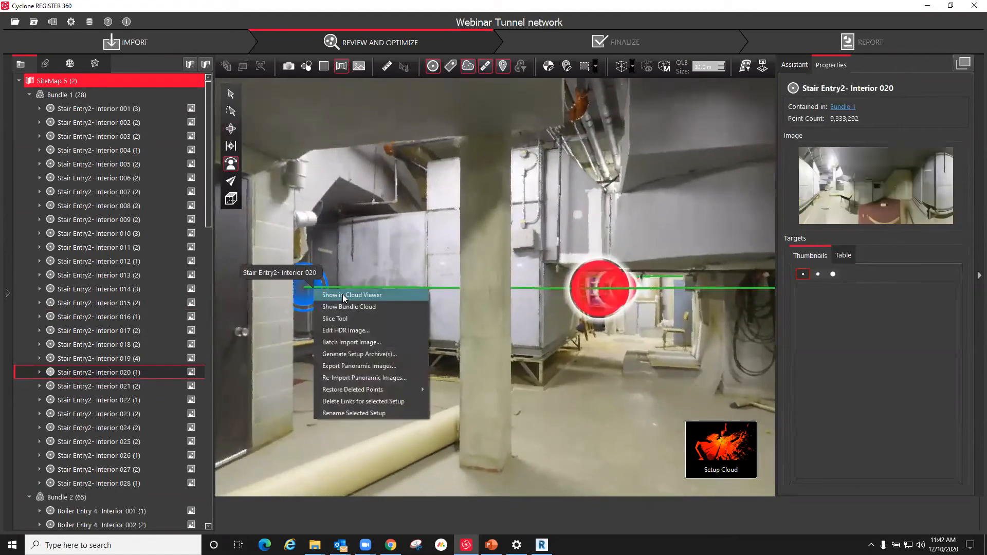
{"action": "left_click", "coordinate": [342, 295]}
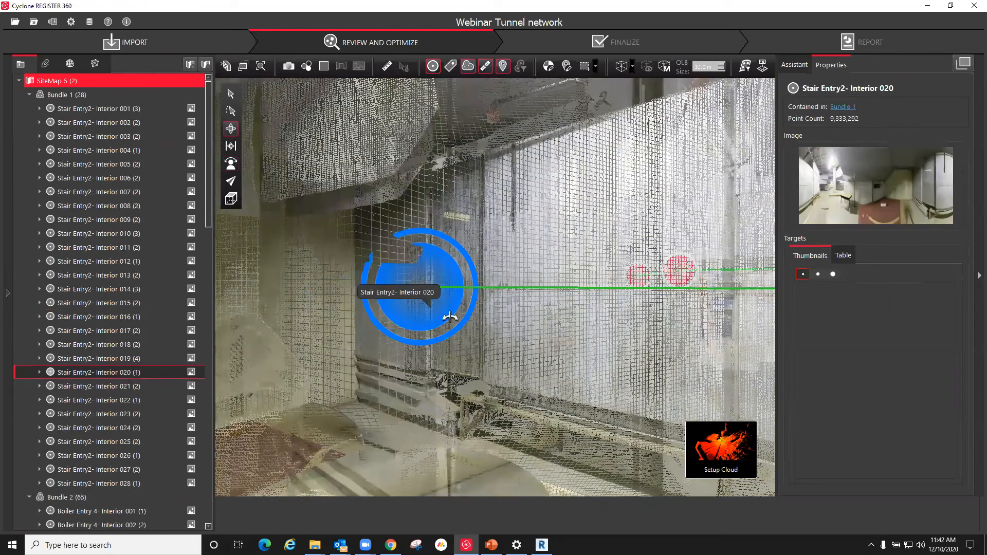
{"action": "mouse_move", "coordinate": [653, 453]}
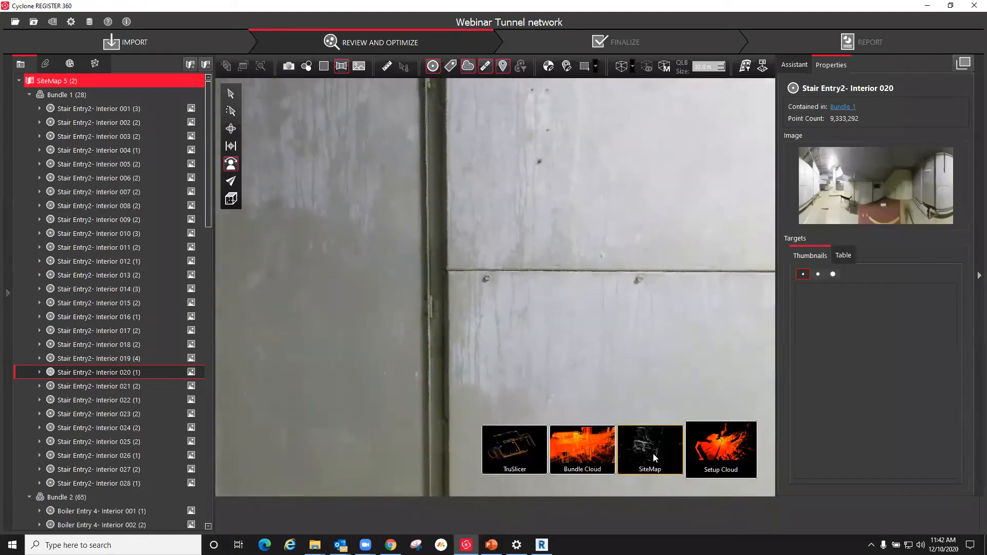
{"action": "left_click", "coordinate": [634, 434]}
Step: View the panorama of setup Stair Entry2- Interior 015, inspect the surrounding piping, and return to the SiteMap view
{"action": "scroll", "coordinate": [383, 427], "scroll_direction": "up", "scroll_amount": 5}
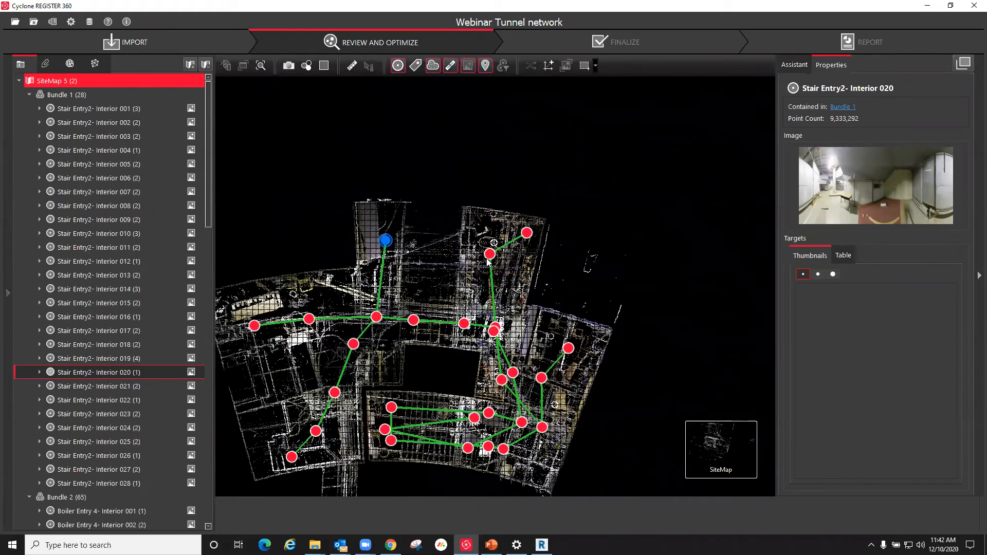
{"action": "scroll", "coordinate": [489, 262], "scroll_direction": "up", "scroll_amount": 2}
{"action": "right_click", "coordinate": [485, 258]}
{"action": "left_click", "coordinate": [507, 276]}
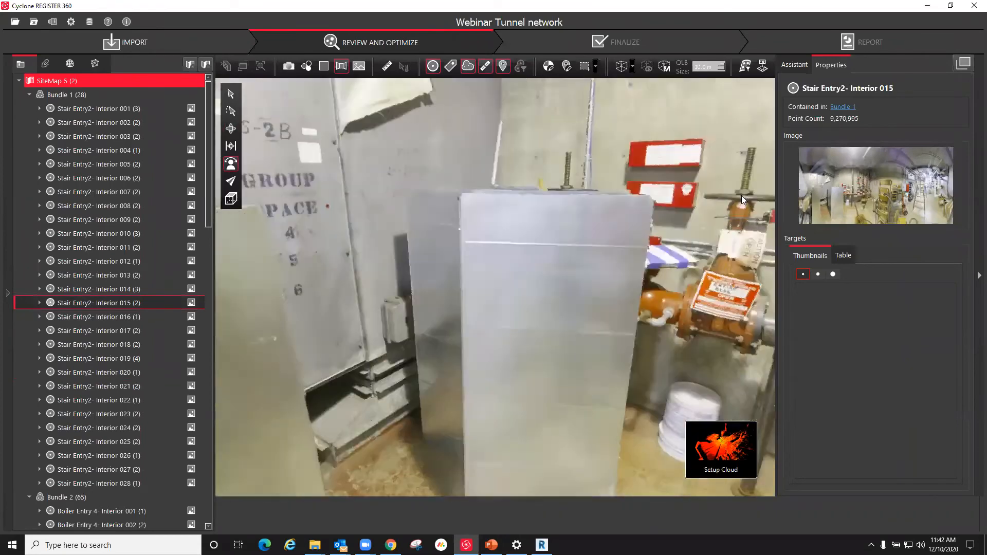
{"action": "mouse_move", "coordinate": [741, 195]}
{"action": "left_mouse_down"}
{"action": "mouse_move", "coordinate": [584, 260]}
{"action": "mouse_move", "coordinate": [447, 346]}
{"action": "left_mouse_up"}
{"action": "left_click_drag", "start_coordinate": [957, 295], "coordinate": [538, 456]}
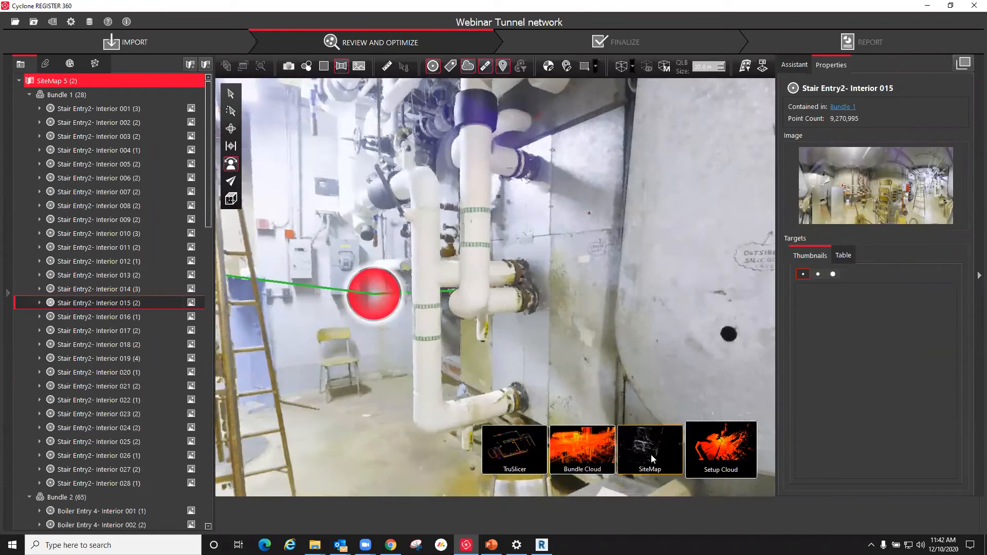
{"action": "left_click", "coordinate": [650, 455]}
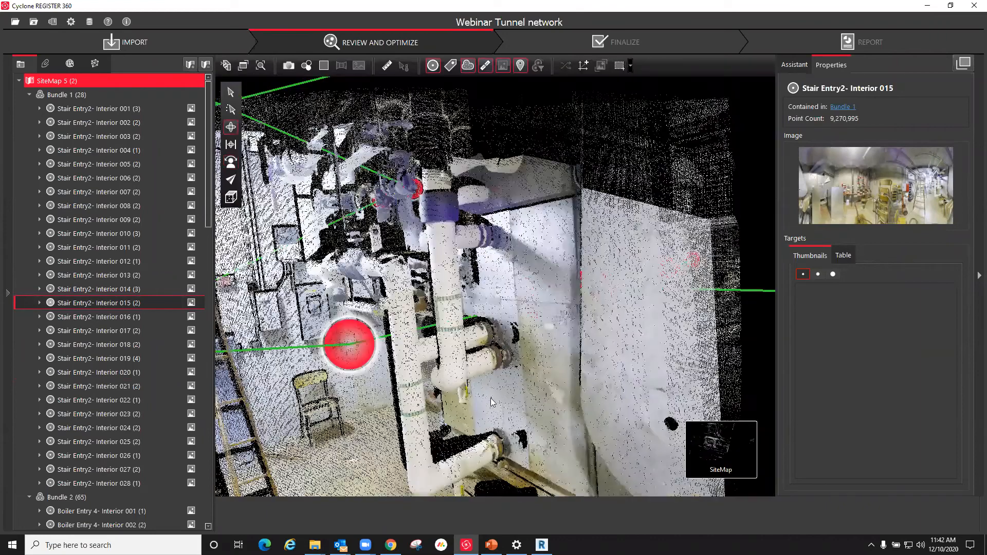
{"action": "scroll", "coordinate": [436, 439], "scroll_direction": "up", "scroll_amount": 3}
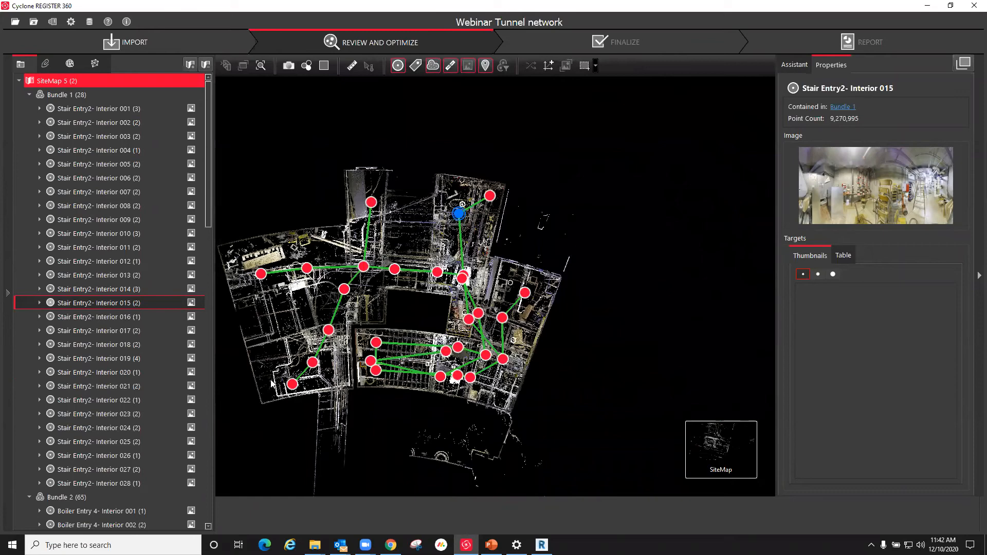
{"action": "scroll", "coordinate": [273, 384], "scroll_direction": "up", "scroll_amount": 3}
{"action": "scroll", "coordinate": [272, 385], "scroll_direction": "up", "scroll_amount": 2}
{"action": "scroll", "coordinate": [391, 313], "scroll_direction": "down", "scroll_amount": 5}
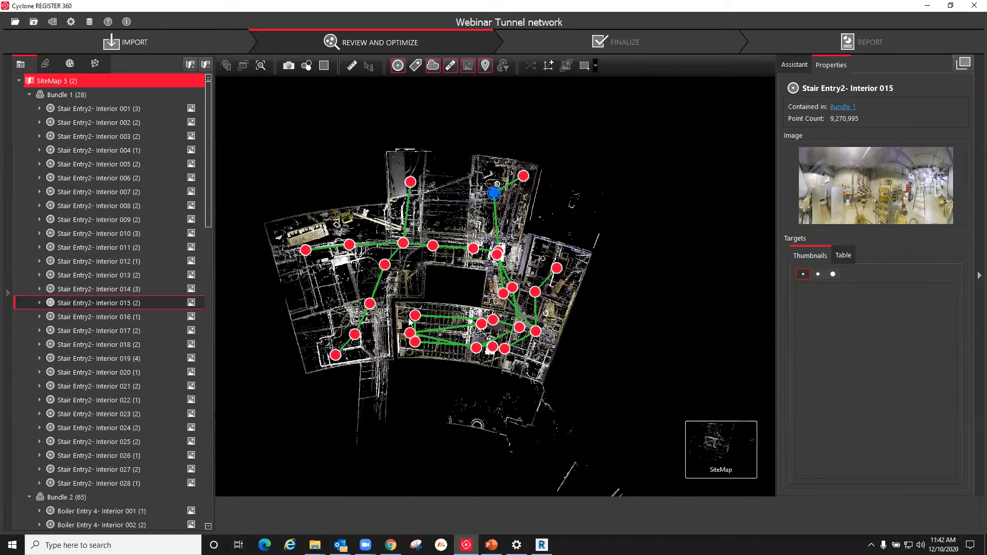
{"action": "scroll", "coordinate": [411, 321], "scroll_direction": "down", "scroll_amount": 3}
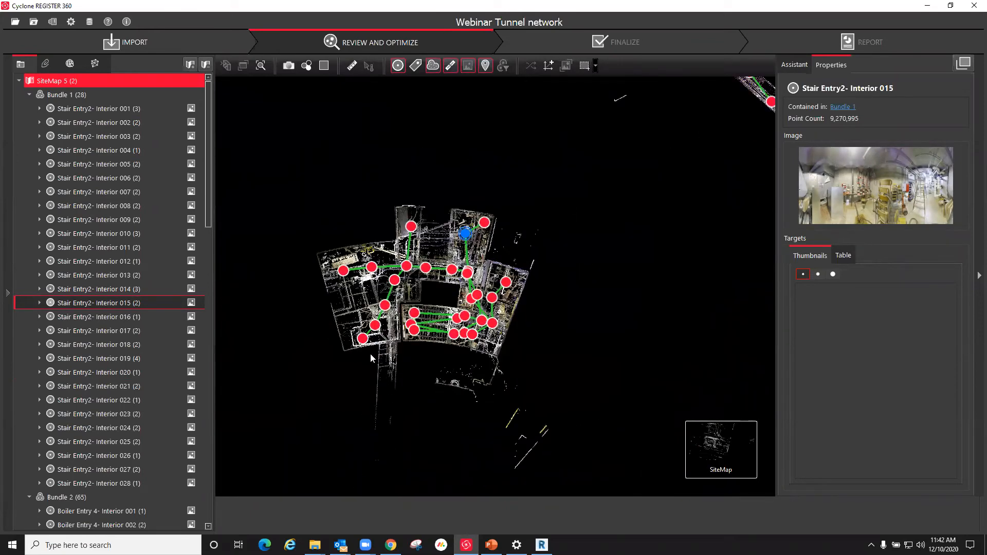
Step: Show setup Stair Entry2- Interior 025 in the cloud viewer, look around its panorama, and return to the SiteMap
{"action": "scroll", "coordinate": [371, 353], "scroll_direction": "up", "scroll_amount": 3}
{"action": "right_click", "coordinate": [379, 299]}
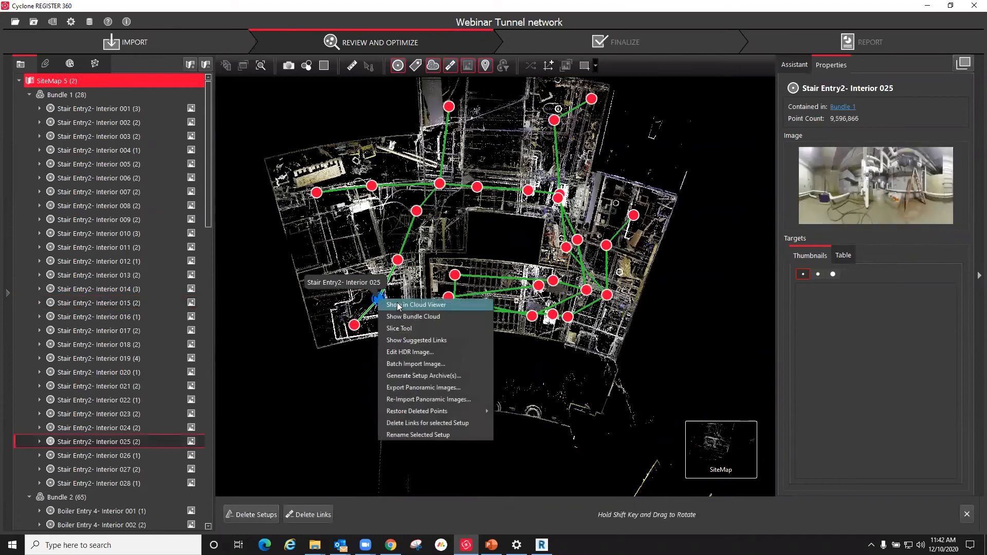
{"action": "left_click", "coordinate": [399, 306]}
{"action": "left_click_drag", "start_coordinate": [492, 470], "coordinate": [458, 369]}
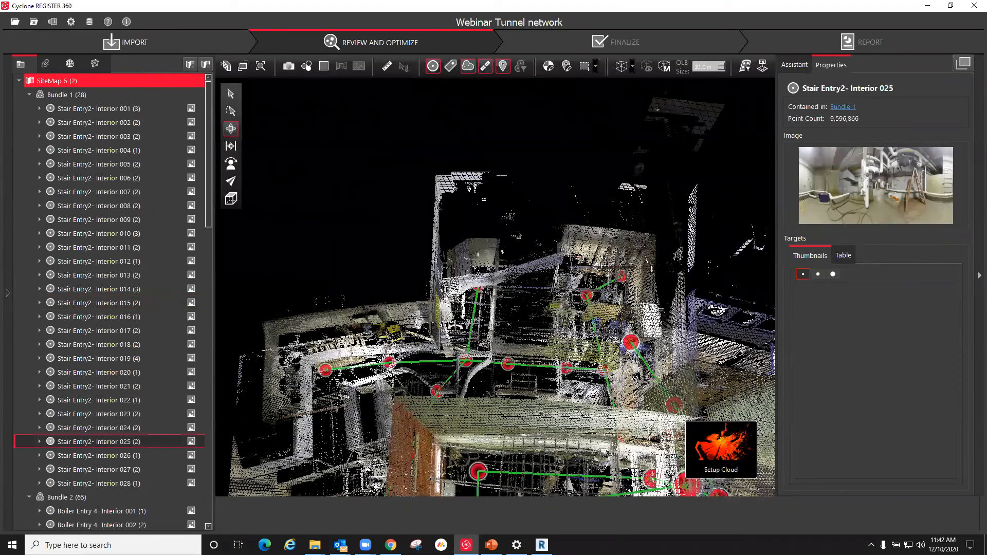
{"action": "scroll", "coordinate": [391, 333], "scroll_direction": "up", "scroll_amount": 5}
{"action": "double_click", "coordinate": [555, 284]}
{"action": "left_click_drag", "start_coordinate": [903, 126], "coordinate": [591, 260]}
{"action": "mouse_move", "coordinate": [762, 491]}
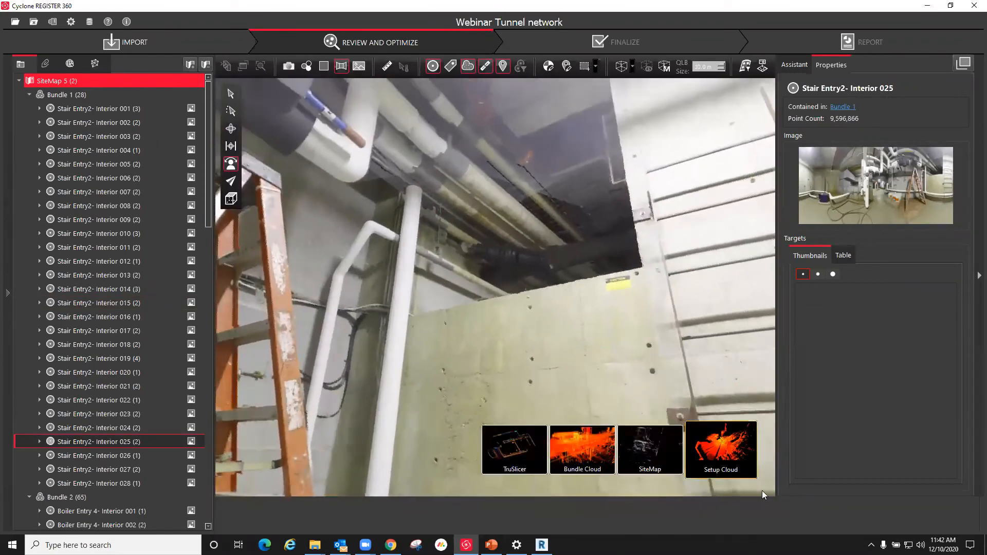
{"action": "left_click", "coordinate": [650, 457]}
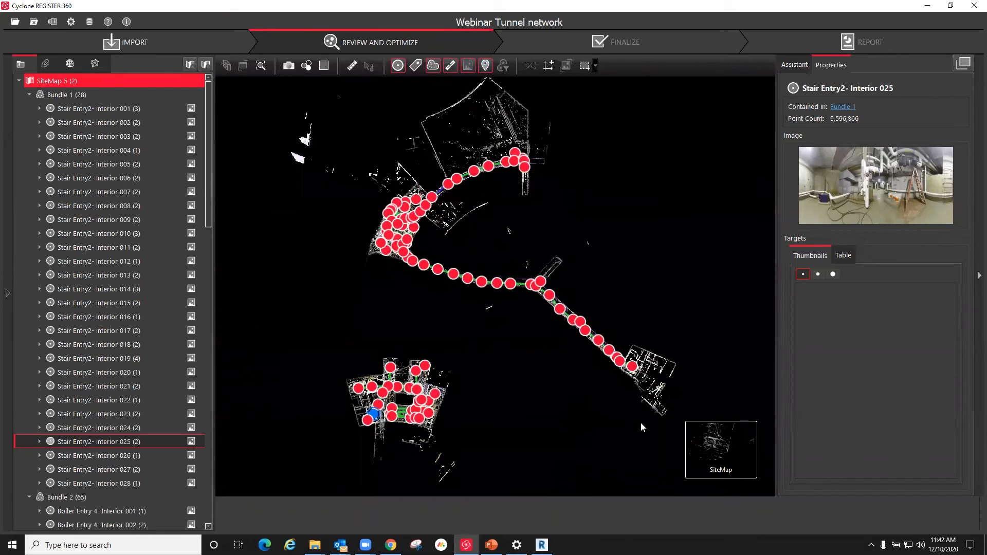
Step: Pair Stair Entry2- Interior 025 with the end setup Tunnel 104AC- Interior 023 and start Visual Alignment for the two
{"action": "scroll", "coordinate": [657, 392], "scroll_direction": "up", "scroll_amount": 5}
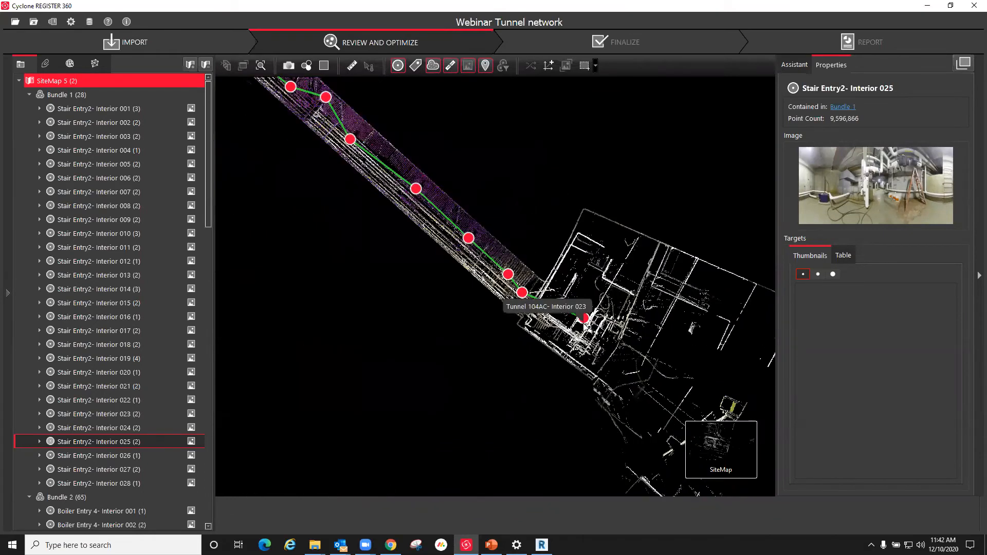
{"action": "left_click", "coordinate": [583, 318]}
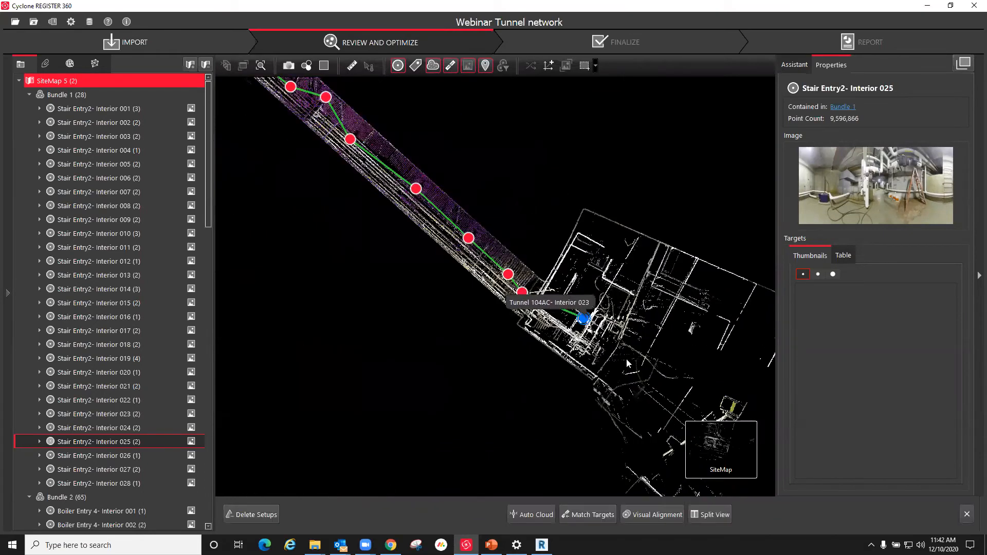
{"action": "left_click", "coordinate": [657, 515]}
{"action": "scroll", "coordinate": [511, 267], "scroll_direction": "down", "scroll_amount": 3}
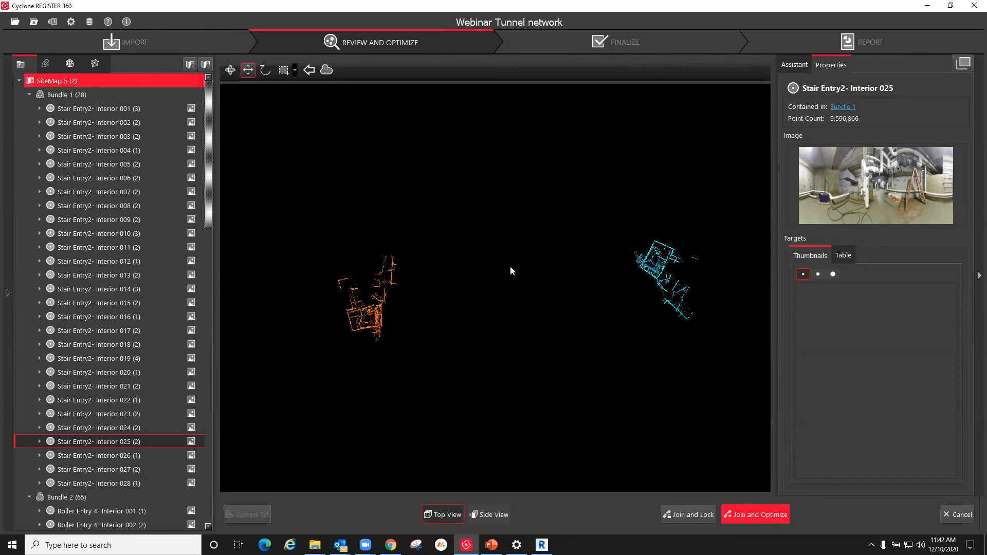
Step: Overlay the two setup clouds in plan, rotating and shifting one until the room's walls coincide
{"action": "scroll", "coordinate": [452, 294], "scroll_direction": "up", "scroll_amount": 5}
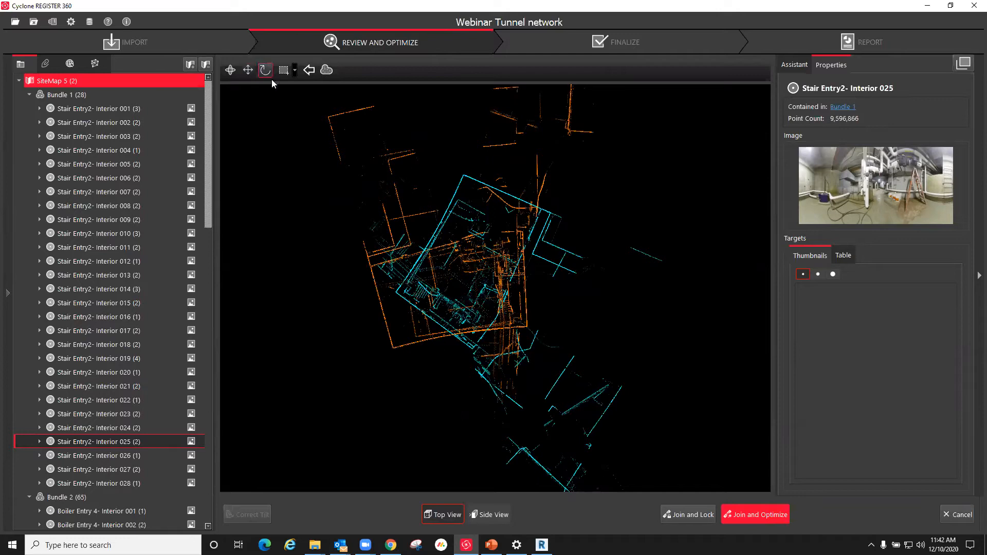
{"action": "left_click_drag", "start_coordinate": [486, 329], "coordinate": [390, 299]}
{"action": "left_click_drag", "start_coordinate": [408, 338], "coordinate": [418, 246]}
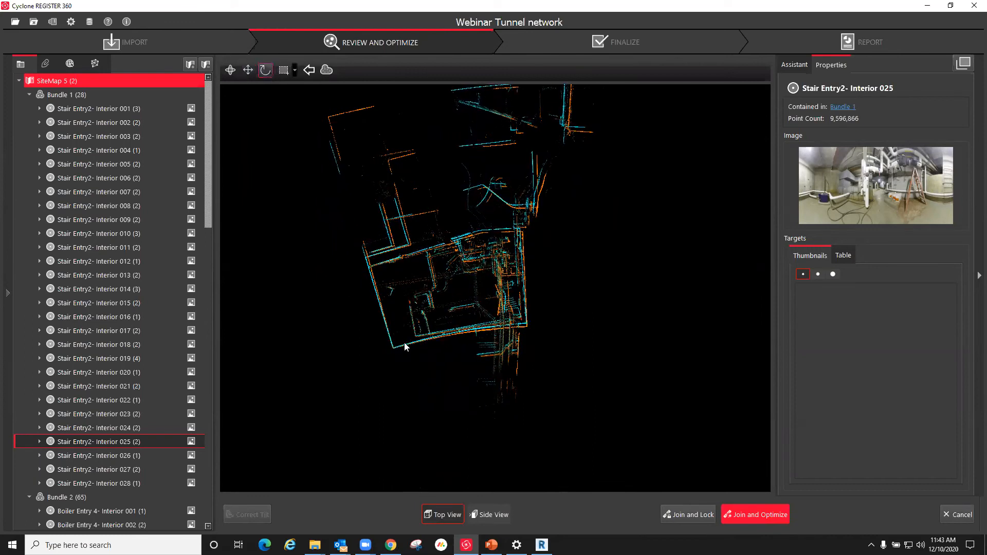
{"action": "left_click_drag", "start_coordinate": [396, 349], "coordinate": [588, 458]}
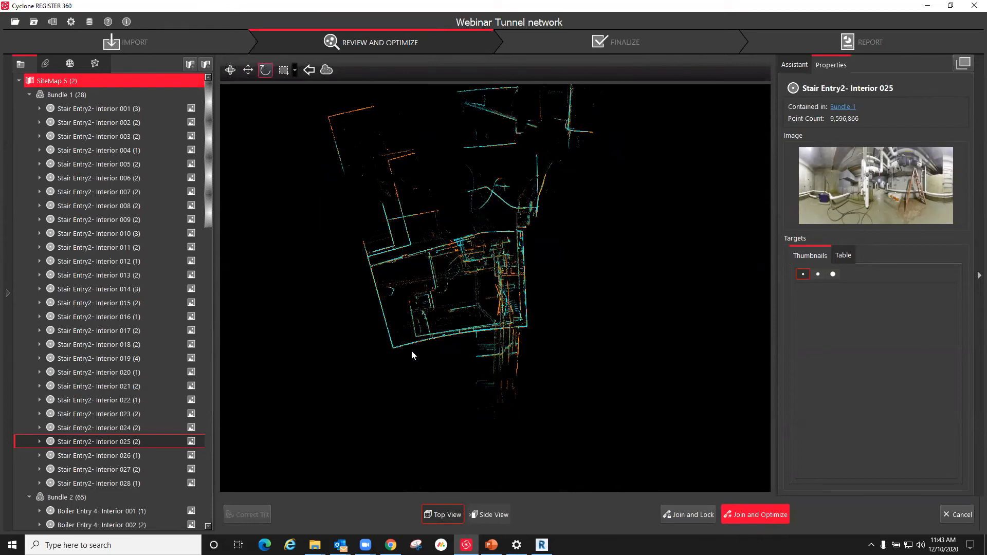
Step: Align the two clouds vertically in side view so floors and ceilings match, and return to top view
{"action": "left_click", "coordinate": [497, 515]}
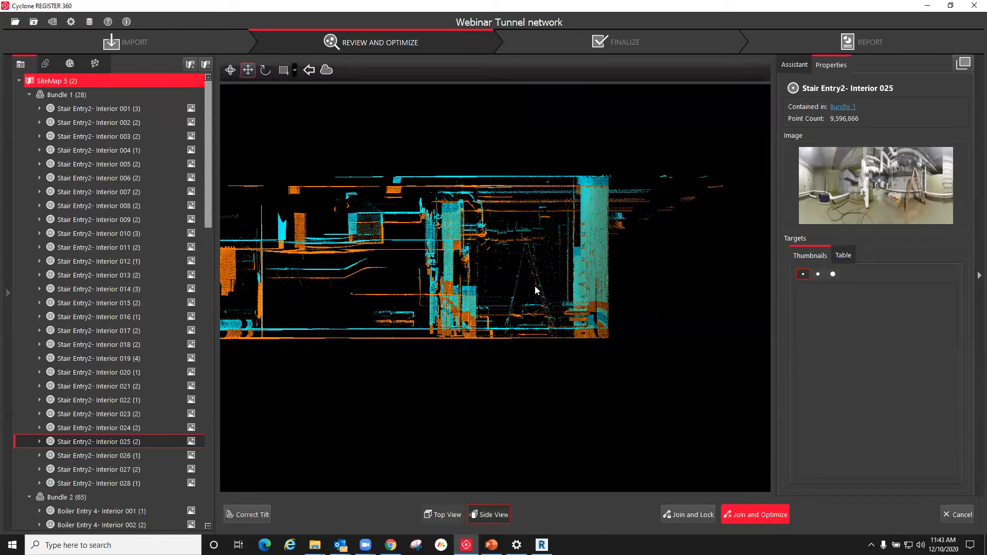
{"action": "scroll", "coordinate": [535, 291], "scroll_direction": "up", "scroll_amount": 3}
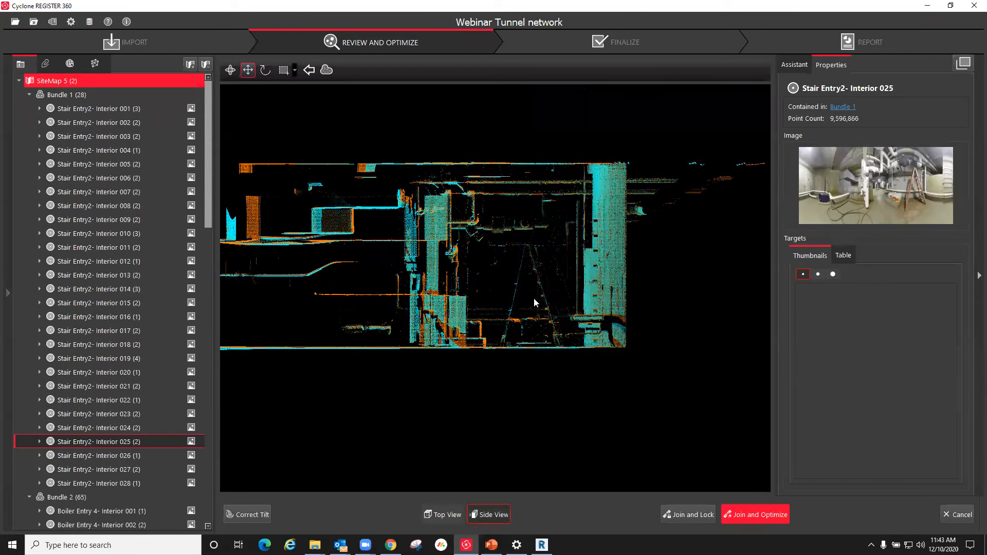
{"action": "scroll", "coordinate": [566, 364], "scroll_direction": "down", "scroll_amount": 4}
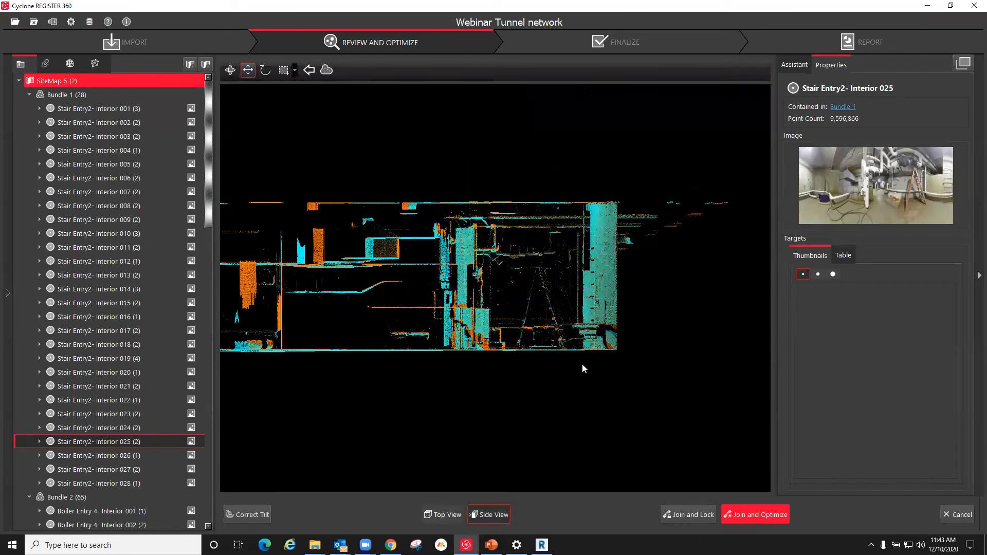
{"action": "left_click", "coordinate": [447, 515]}
Step: Join and optimize the aligned setups, accepting the cloud registration results and the bundle optimization
{"action": "left_click", "coordinate": [754, 513]}
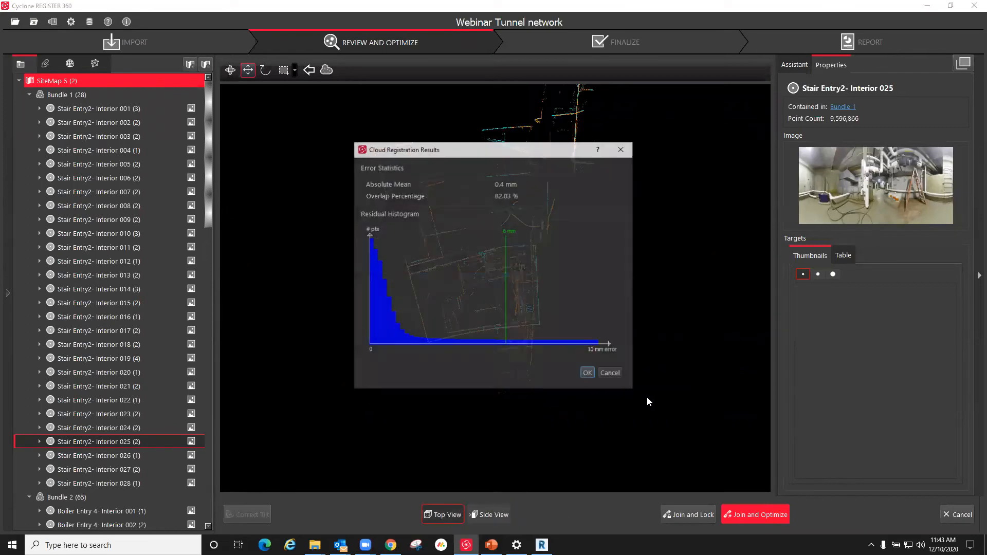
{"action": "left_click", "coordinate": [588, 374]}
{"action": "left_click", "coordinate": [542, 284]}
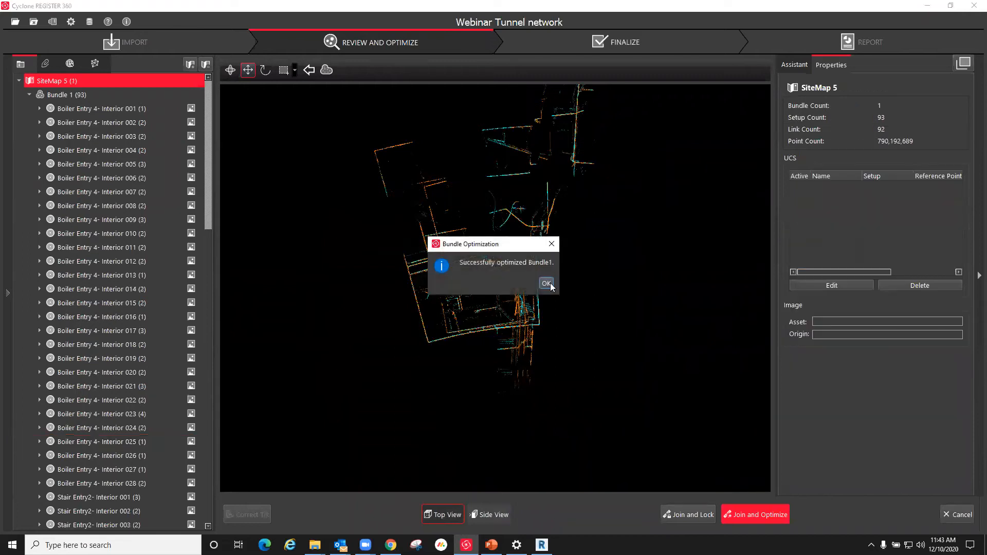
{"action": "left_click", "coordinate": [546, 284]}
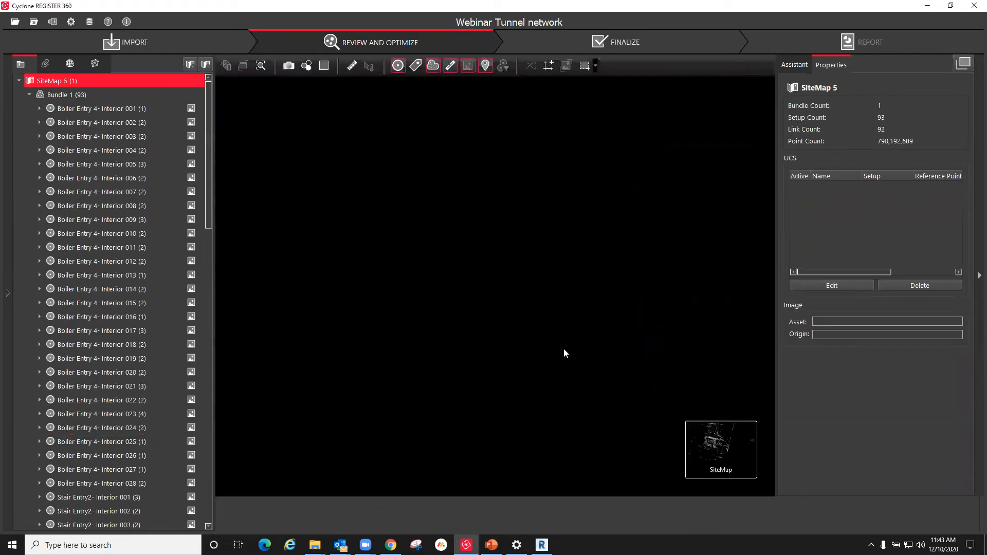
Step: Collapse the Bundle 1 setup list and show the joined bundle cloud from setup Tunnel 104AC- Interior 010
{"action": "scroll", "coordinate": [571, 366], "scroll_direction": "down", "scroll_amount": 10}
{"action": "scroll", "coordinate": [489, 364], "scroll_direction": "up", "scroll_amount": 4}
{"action": "scroll", "coordinate": [485, 368], "scroll_direction": "up", "scroll_amount": 2}
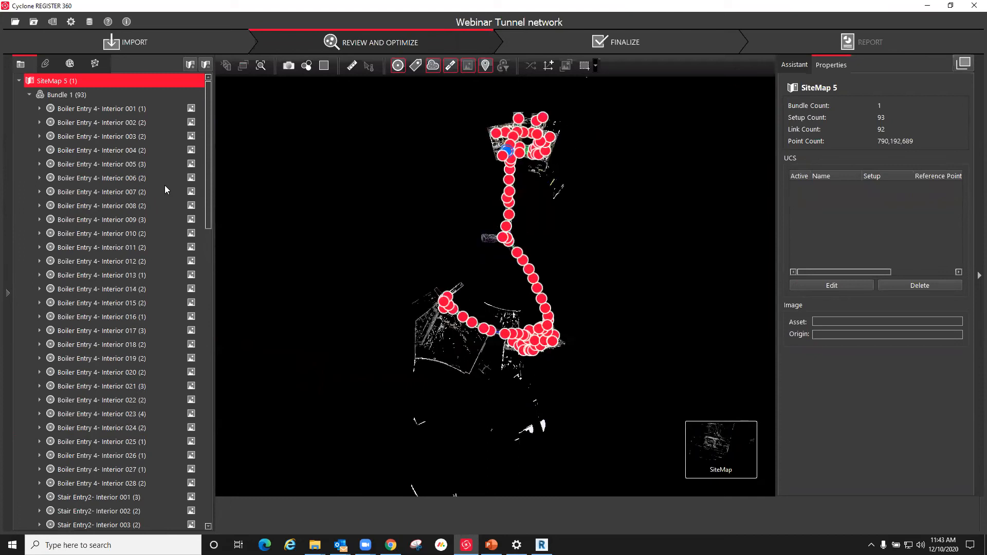
{"action": "left_click", "coordinate": [29, 94]}
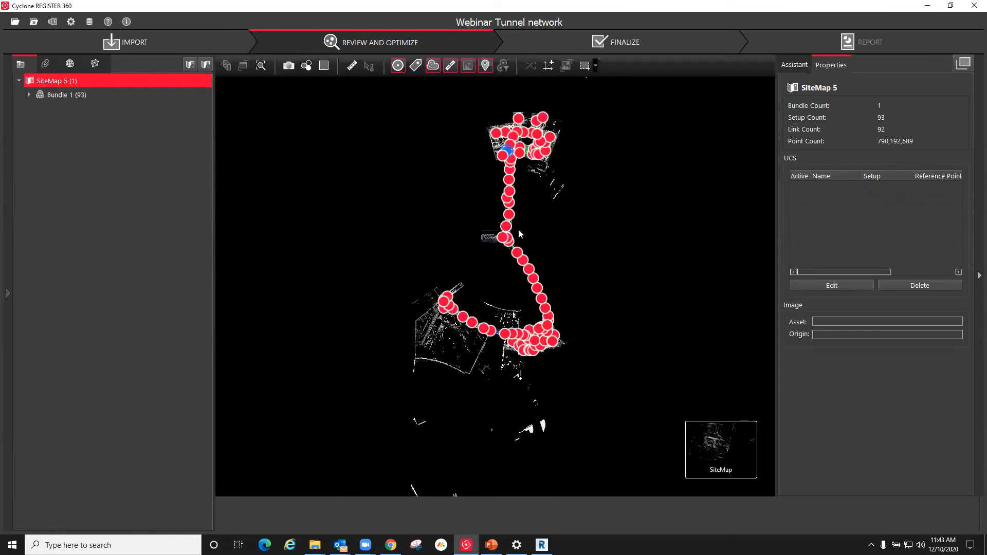
{"action": "scroll", "coordinate": [518, 234], "scroll_direction": "up", "scroll_amount": 1}
{"action": "left_click", "coordinate": [516, 260]}
{"action": "right_click", "coordinate": [515, 260]}
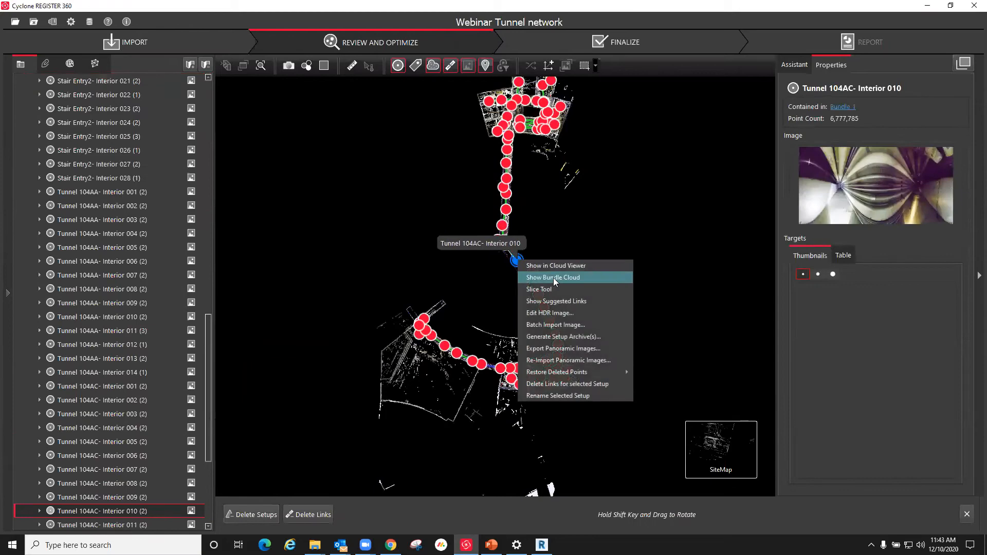
{"action": "left_click", "coordinate": [554, 282]}
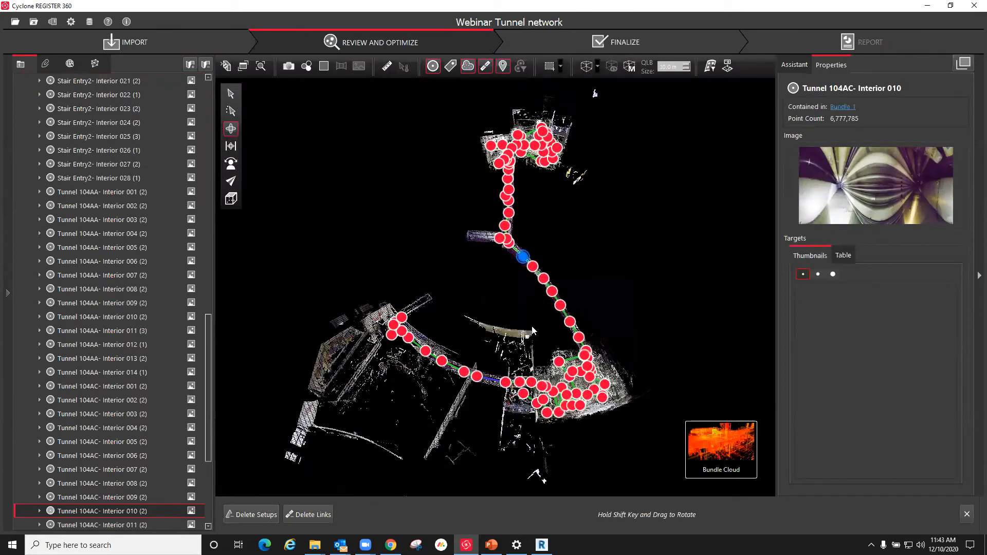
Step: Inspect the joined bundle cloud in 3D from several angles, covering both building ends, the connecting tunnel and the outlying stray points
{"action": "left_click_drag", "start_coordinate": [482, 316], "coordinate": [699, 262]}
{"action": "scroll", "coordinate": [451, 336], "scroll_direction": "down", "scroll_amount": 6}
{"action": "scroll", "coordinate": [674, 221], "scroll_direction": "up", "scroll_amount": 6}
{"action": "left_click_drag", "start_coordinate": [518, 247], "coordinate": [394, 282]}
{"action": "scroll", "coordinate": [394, 283], "scroll_direction": "down", "scroll_amount": 6}
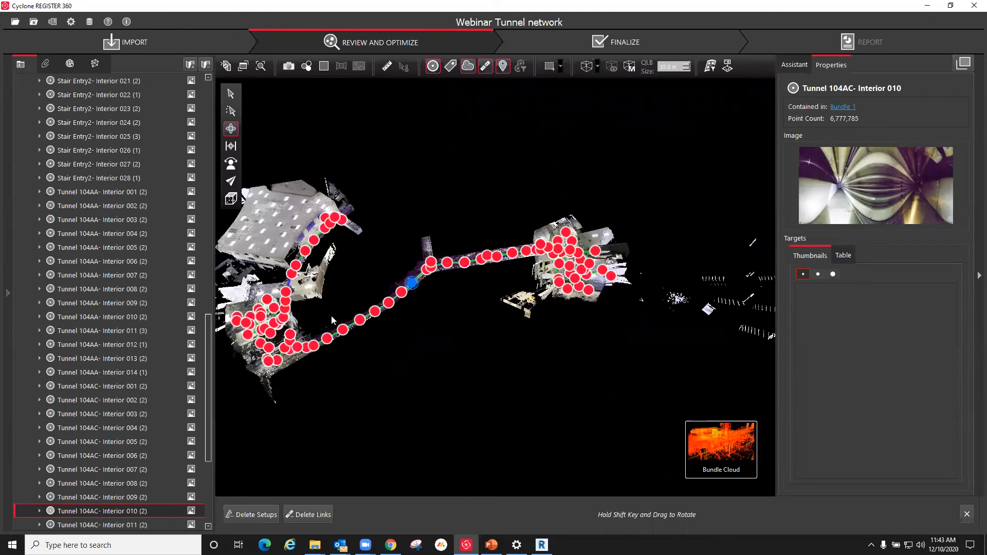
{"action": "scroll", "coordinate": [331, 316], "scroll_direction": "up", "scroll_amount": 3}
{"action": "scroll", "coordinate": [357, 324], "scroll_direction": "up", "scroll_amount": 2}
{"action": "left_click_drag", "start_coordinate": [499, 310], "coordinate": [552, 315]}
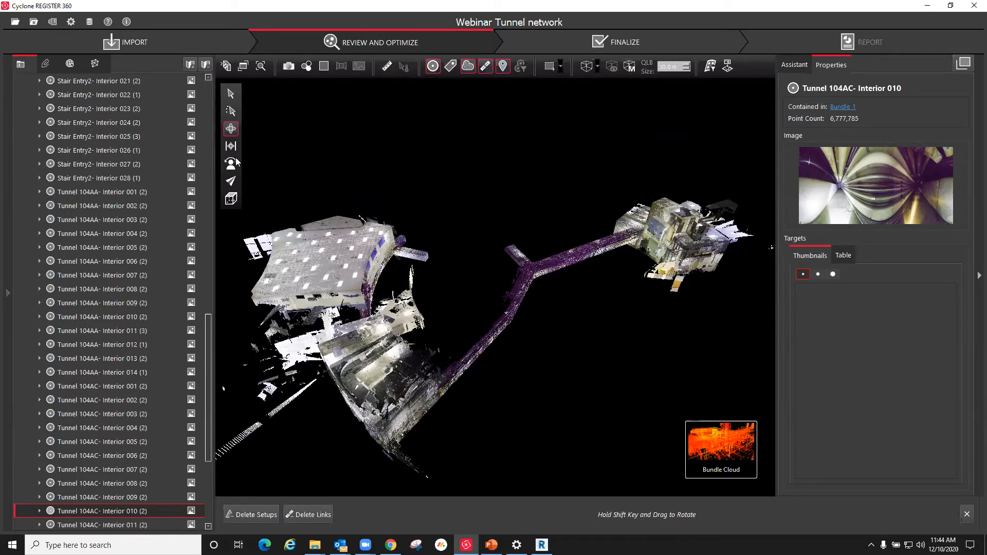
{"action": "scroll", "coordinate": [514, 225], "scroll_direction": "down", "scroll_amount": 4}
{"action": "scroll", "coordinate": [431, 293], "scroll_direction": "up", "scroll_amount": 2}
{"action": "mouse_move", "coordinate": [431, 296]}
{"action": "left_mouse_down"}
{"action": "mouse_move", "coordinate": [433, 329]}
{"action": "mouse_move", "coordinate": [414, 315]}
{"action": "mouse_move", "coordinate": [423, 311]}
{"action": "left_mouse_up"}
{"action": "scroll", "coordinate": [523, 271], "scroll_direction": "down", "scroll_amount": 3}
{"action": "scroll", "coordinate": [204, 238], "scroll_direction": "up", "scroll_amount": 1}
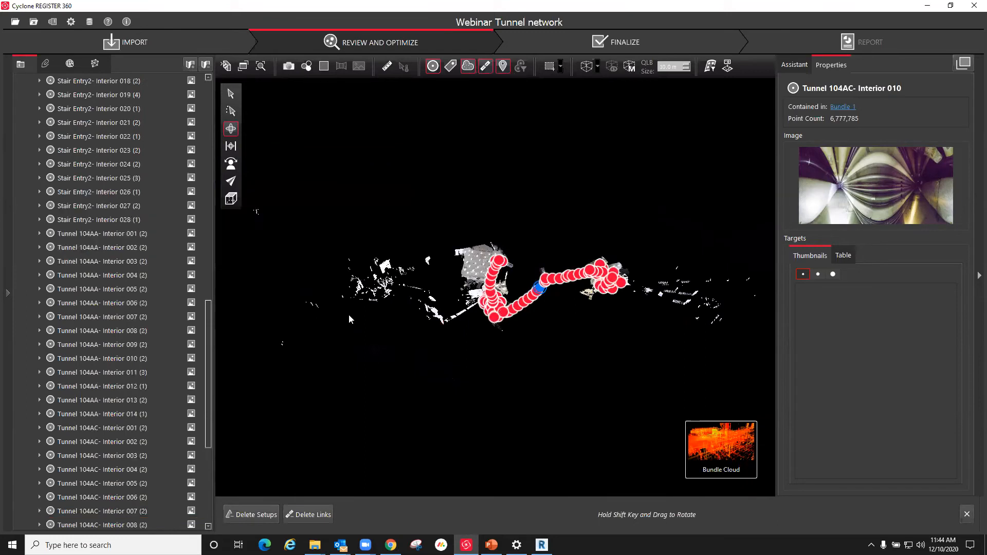
{"action": "scroll", "coordinate": [349, 314], "scroll_direction": "up", "scroll_amount": 2}
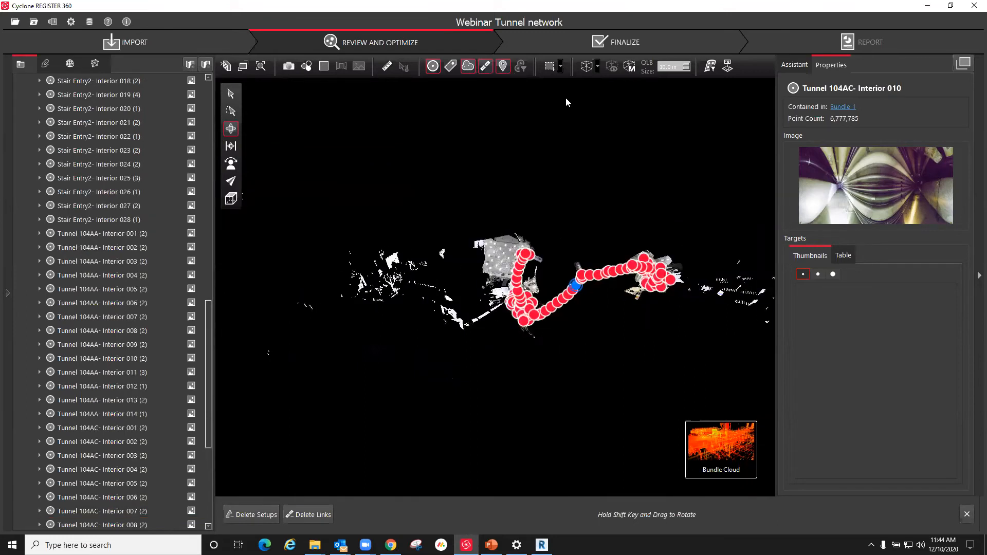
Step: Enclose the stray points lying beyond the large flat-ceilinged room with a polygonal fence
{"action": "left_click", "coordinate": [562, 67]}
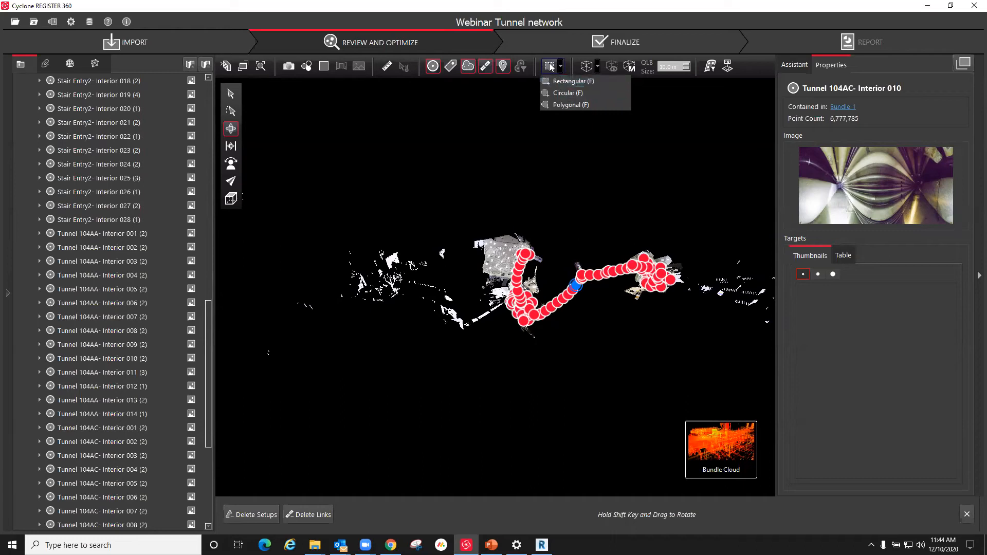
{"action": "left_click", "coordinate": [559, 106]}
{"action": "left_click", "coordinate": [473, 355]}
{"action": "left_click", "coordinate": [478, 308]}
{"action": "left_click", "coordinate": [457, 230]}
{"action": "left_click", "coordinate": [339, 213]}
{"action": "left_click", "coordinate": [273, 284]}
{"action": "left_click", "coordinate": [247, 374]}
{"action": "left_click", "coordinate": [325, 408]}
{"action": "left_click", "coordinate": [441, 387]}
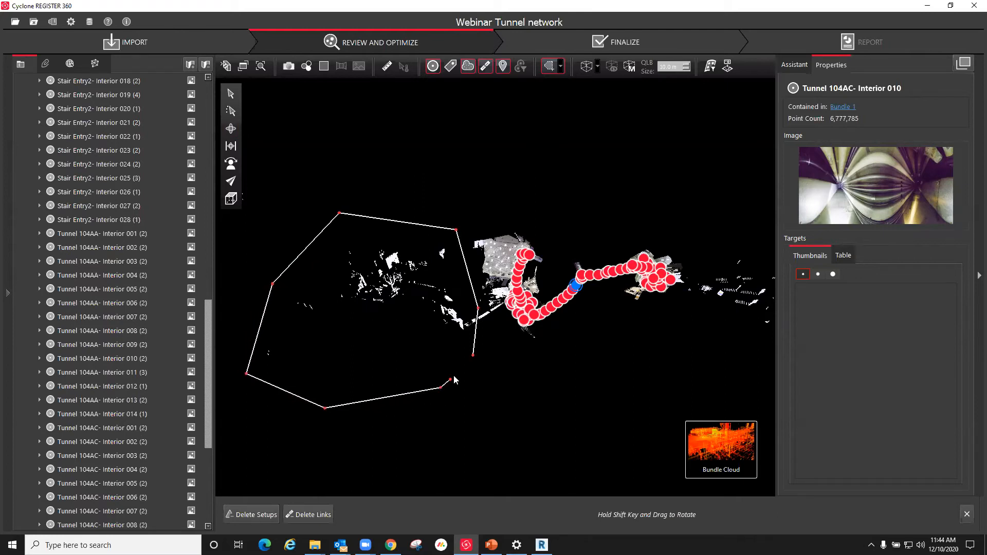
{"action": "left_click", "coordinate": [472, 356]}
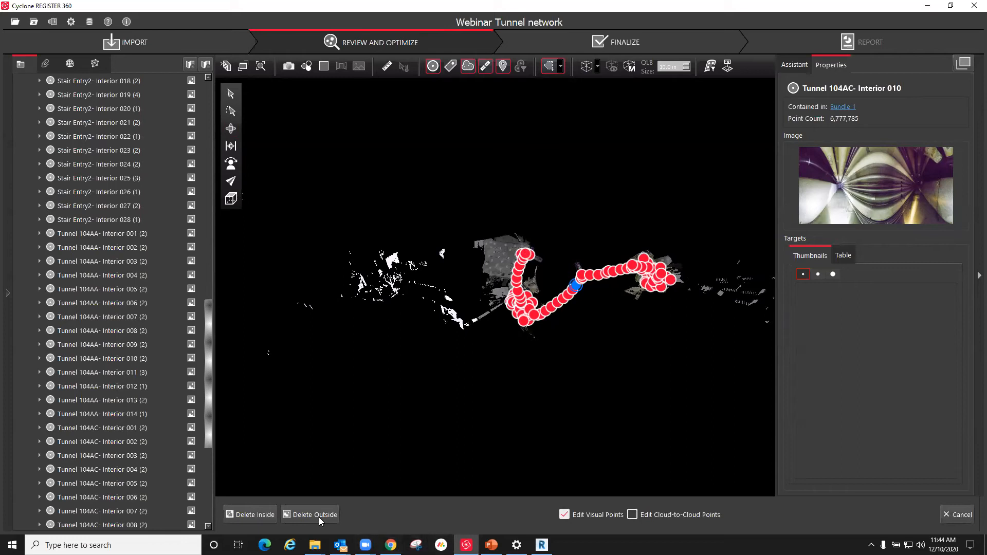
{"action": "left_click", "coordinate": [399, 323]}
{"action": "left_click", "coordinate": [417, 308]}
{"action": "left_click", "coordinate": [464, 339]}
{"action": "left_click", "coordinate": [471, 332]}
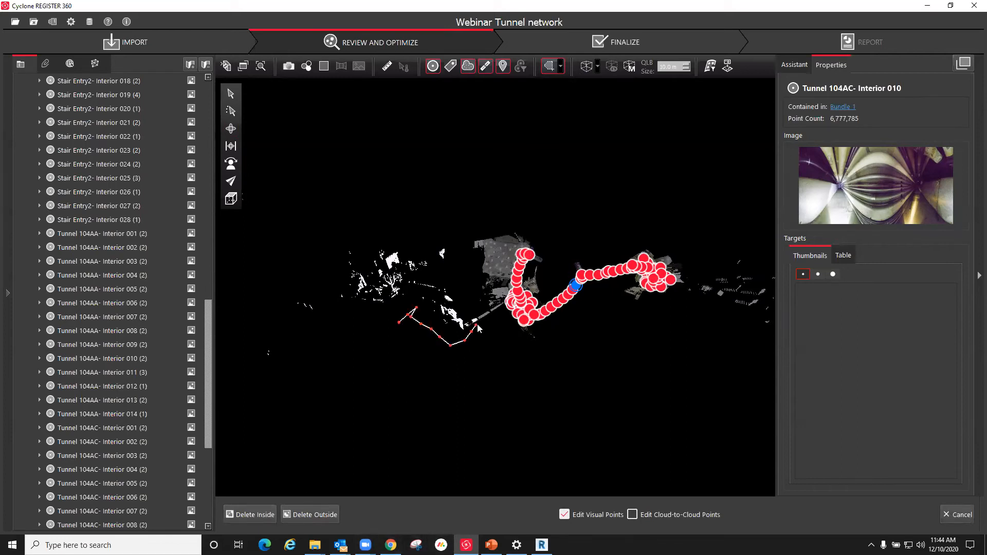
{"action": "mouse_move", "coordinate": [480, 312]}
{"action": "left_mouse_down"}
{"action": "mouse_move", "coordinate": [462, 240]}
{"action": "mouse_move", "coordinate": [347, 212]}
{"action": "mouse_move", "coordinate": [235, 311]}
{"action": "mouse_move", "coordinate": [328, 370]}
{"action": "left_mouse_up"}
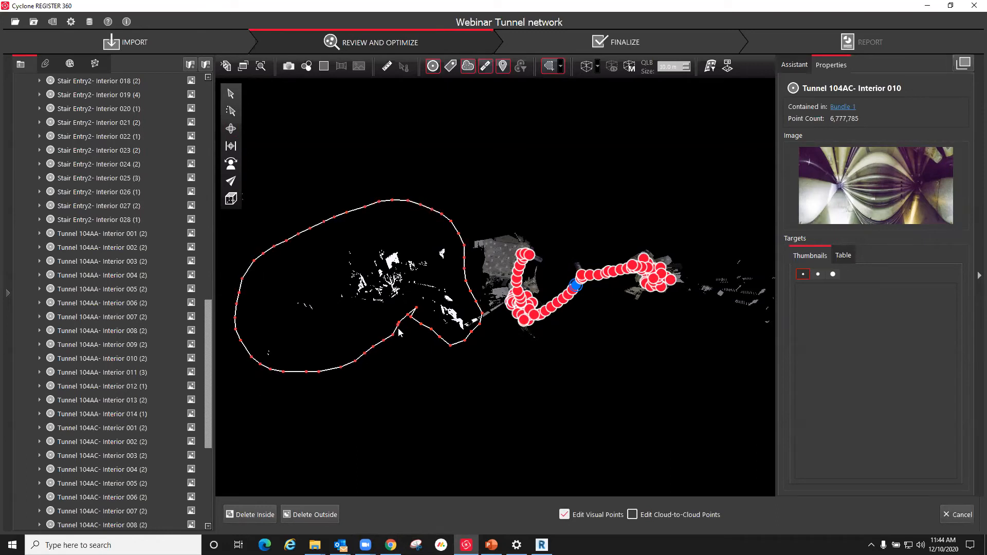
{"action": "key", "text": "Escape"}
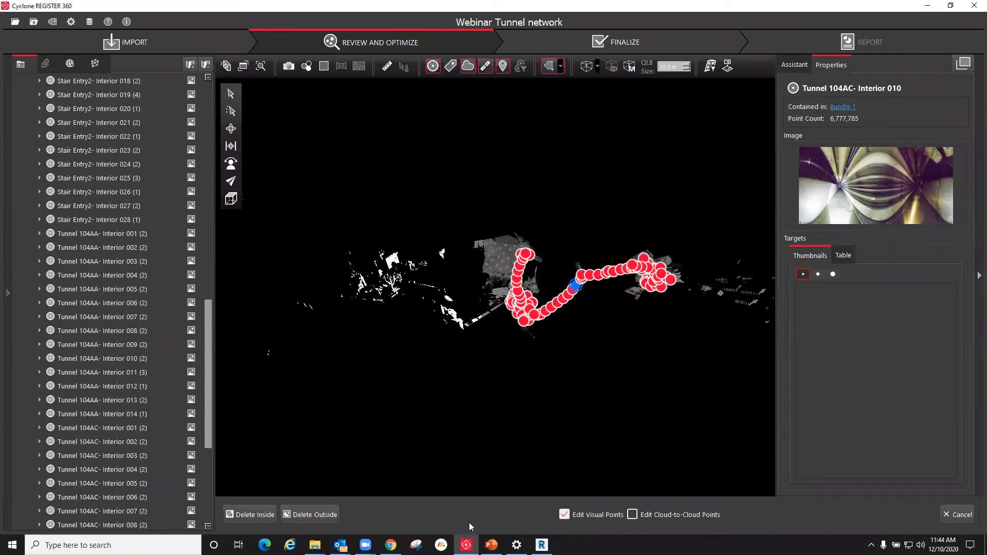
Step: Delete the visual points inside the fence and inspect the cleaned bundle cloud in 3D
{"action": "left_click", "coordinate": [255, 515]}
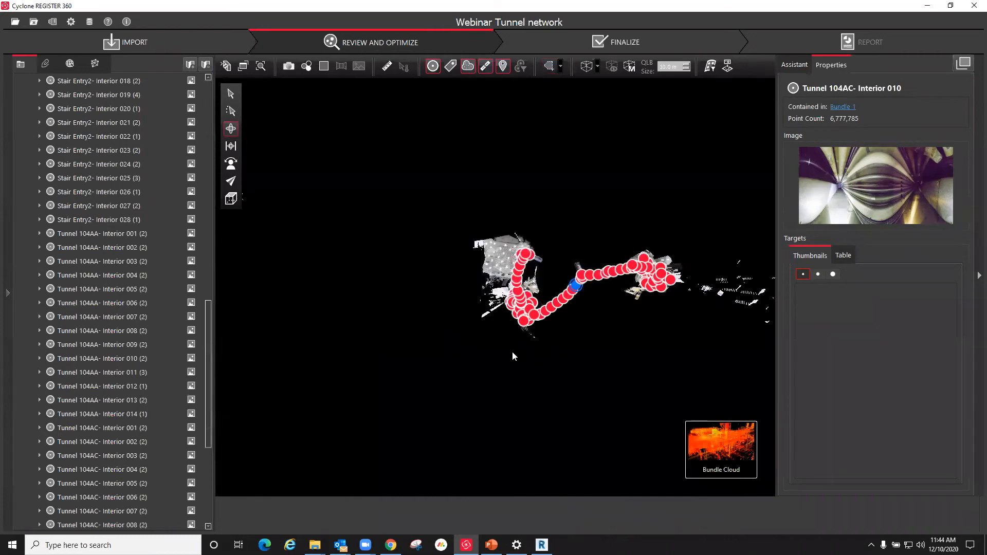
{"action": "scroll", "coordinate": [521, 287], "scroll_direction": "up", "scroll_amount": 6}
{"action": "left_click_drag", "start_coordinate": [562, 318], "coordinate": [374, 239]}
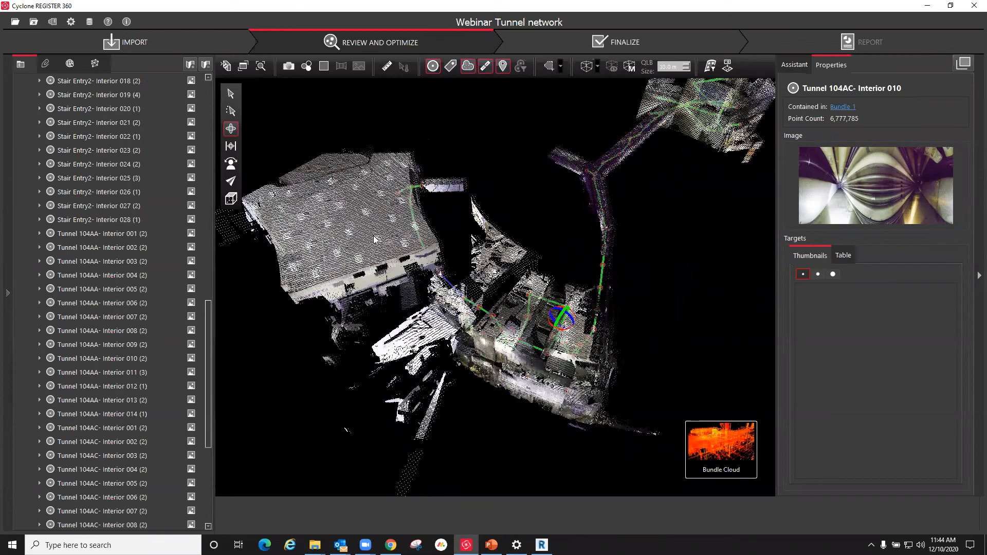
{"action": "scroll", "coordinate": [375, 239], "scroll_direction": "down", "scroll_amount": 4}
{"action": "left_click_drag", "start_coordinate": [420, 261], "coordinate": [405, 245]}
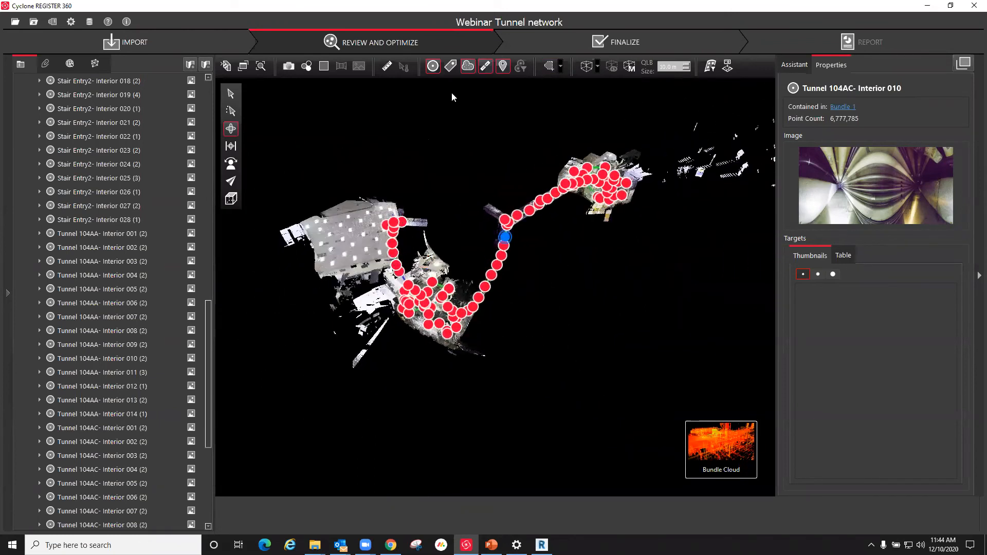
Step: Advance the project to the Finalize stage and examine the SiteMap 5 network with its acceptance metrics
{"action": "left_click", "coordinate": [640, 41]}
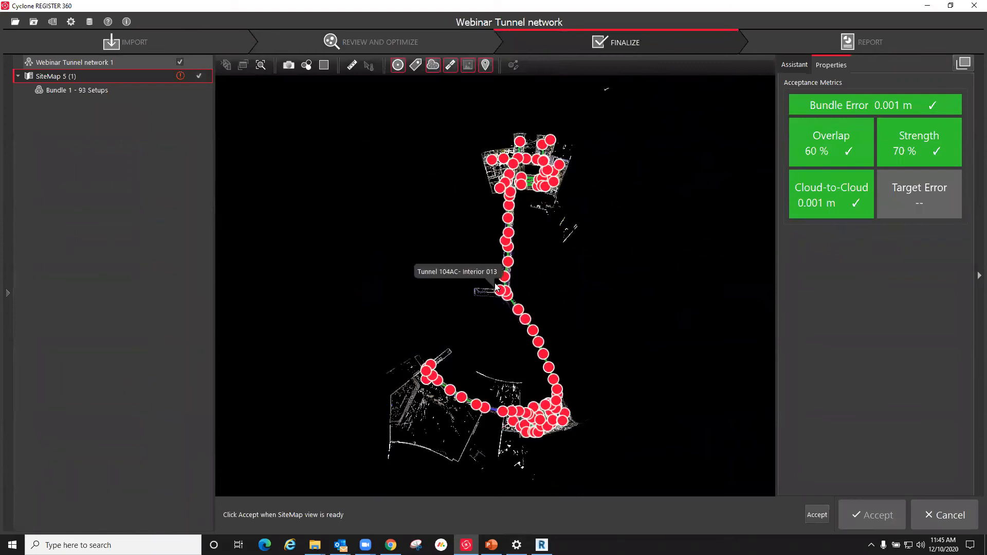
{"action": "scroll", "coordinate": [495, 283], "scroll_direction": "up", "scroll_amount": 5}
{"action": "scroll", "coordinate": [537, 260], "scroll_direction": "down", "scroll_amount": 3}
{"action": "scroll", "coordinate": [530, 237], "scroll_direction": "up", "scroll_amount": 3}
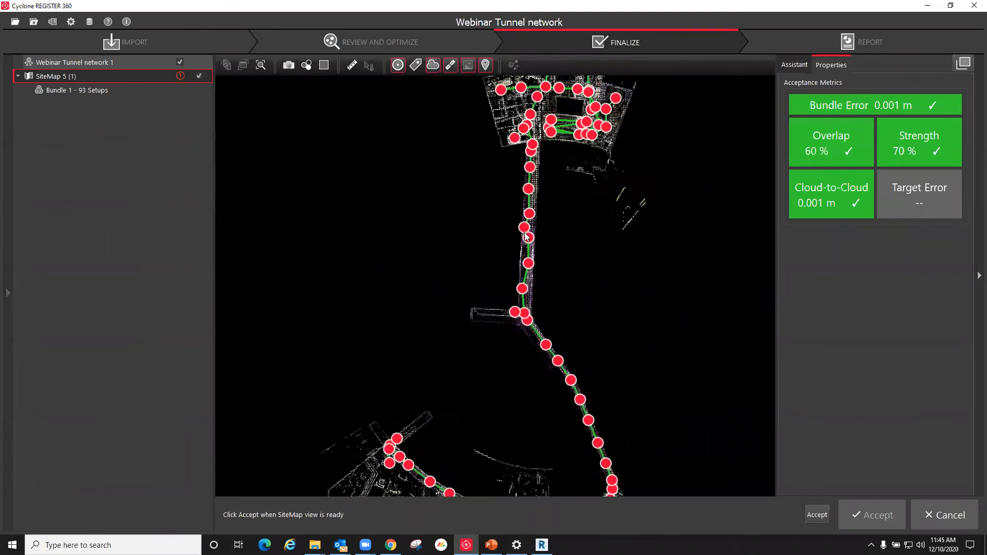
Step: Accept the SiteMap 5 view with the curved tunnel branch in frame, and skim the registration report's quality results and link matrices
{"action": "scroll", "coordinate": [536, 225], "scroll_direction": "down", "scroll_amount": 4}
{"action": "scroll", "coordinate": [514, 409], "scroll_direction": "up", "scroll_amount": 6}
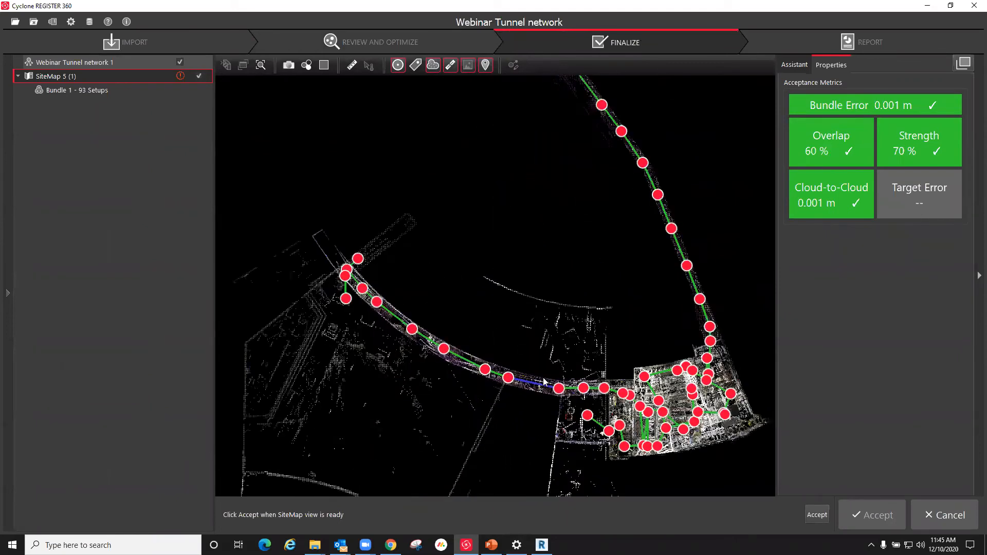
{"action": "scroll", "coordinate": [542, 369], "scroll_direction": "down", "scroll_amount": 3}
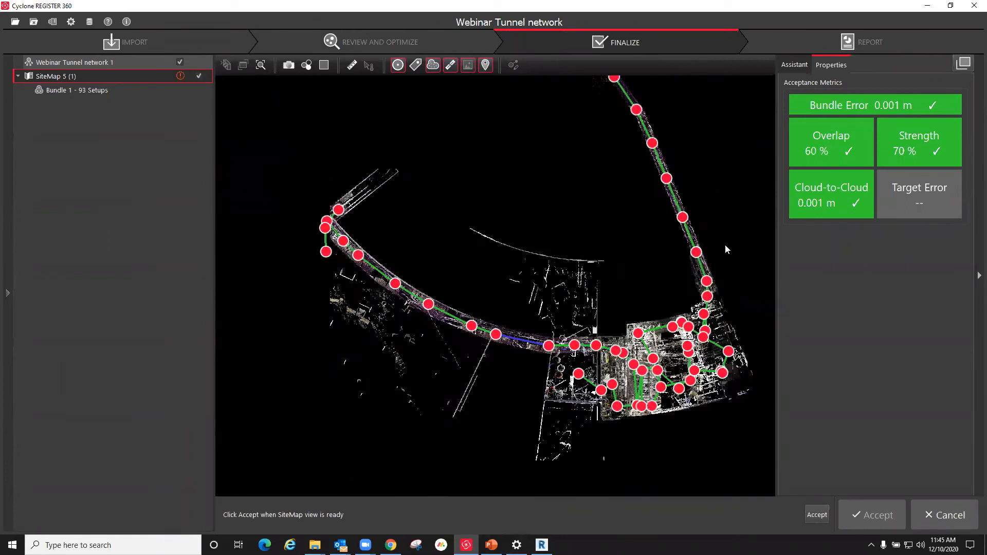
{"action": "left_click", "coordinate": [876, 521]}
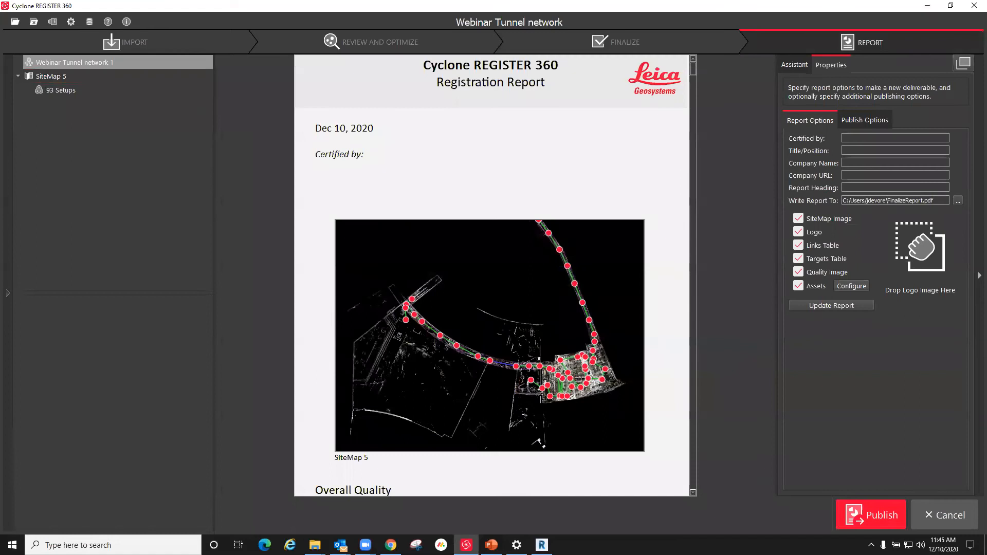
{"action": "scroll", "coordinate": [534, 323], "scroll_direction": "down", "scroll_amount": 20}
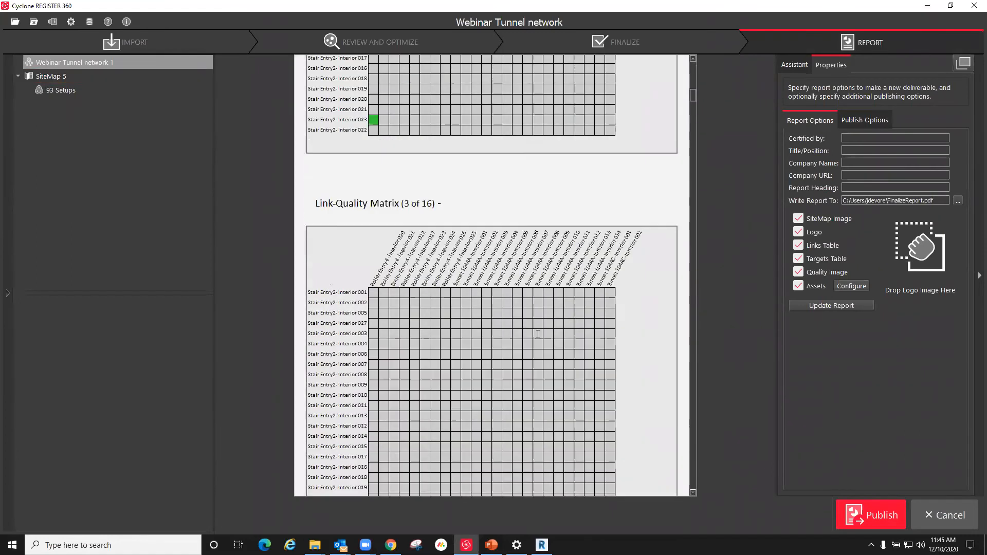
{"action": "scroll", "coordinate": [538, 334], "scroll_direction": "up", "scroll_amount": 20}
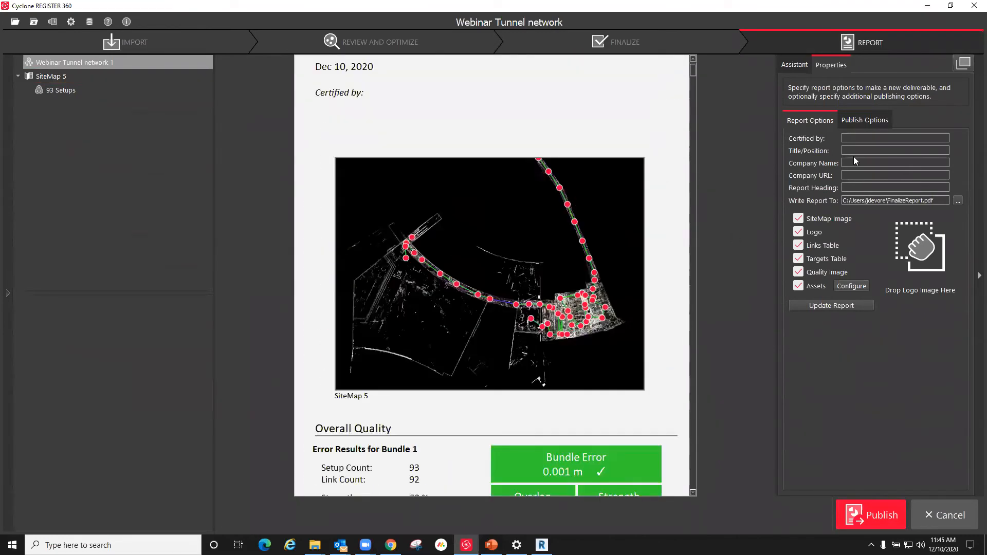
Step: Set up an RCP export with setups, saved as Webinar Tunnel network 1 in the 00-Webinar folder on drive D
{"action": "left_click", "coordinate": [875, 121]}
{"action": "left_click", "coordinate": [794, 359]}
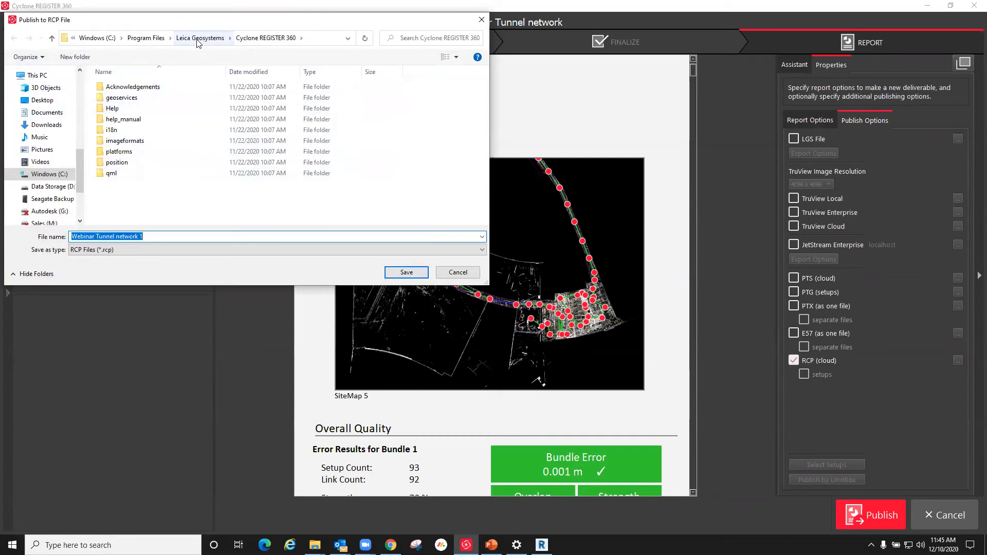
{"action": "left_click", "coordinate": [52, 186]}
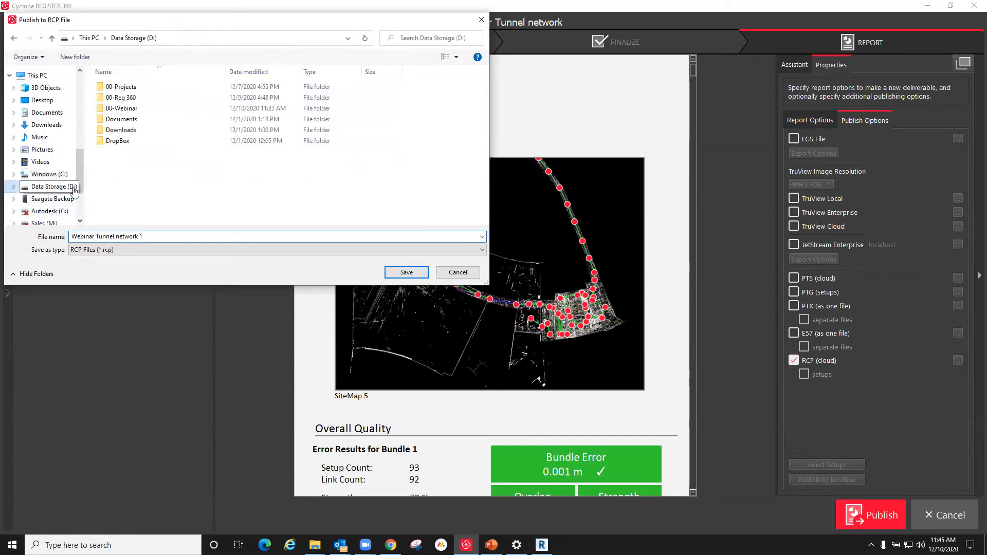
{"action": "double_click", "coordinate": [122, 108]}
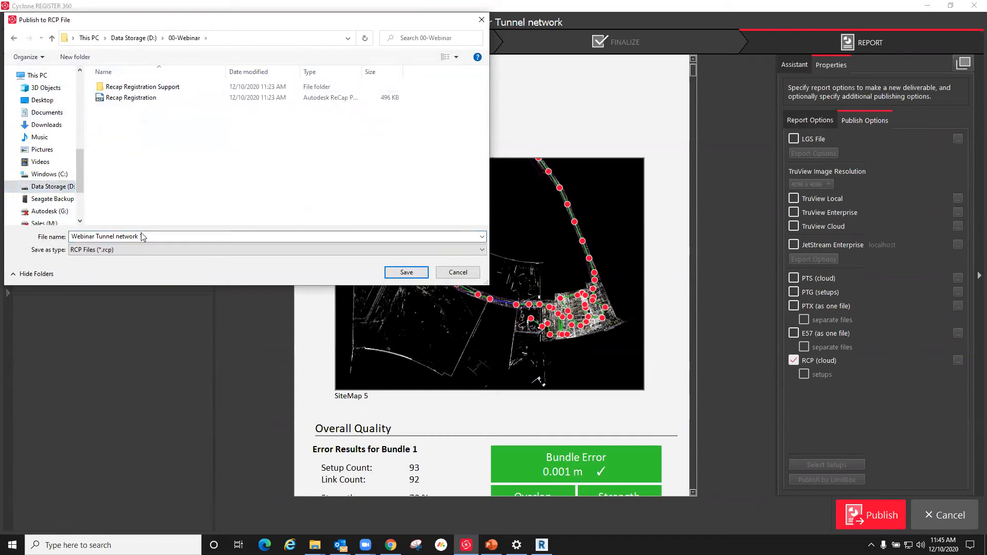
{"action": "left_click", "coordinate": [165, 237]}
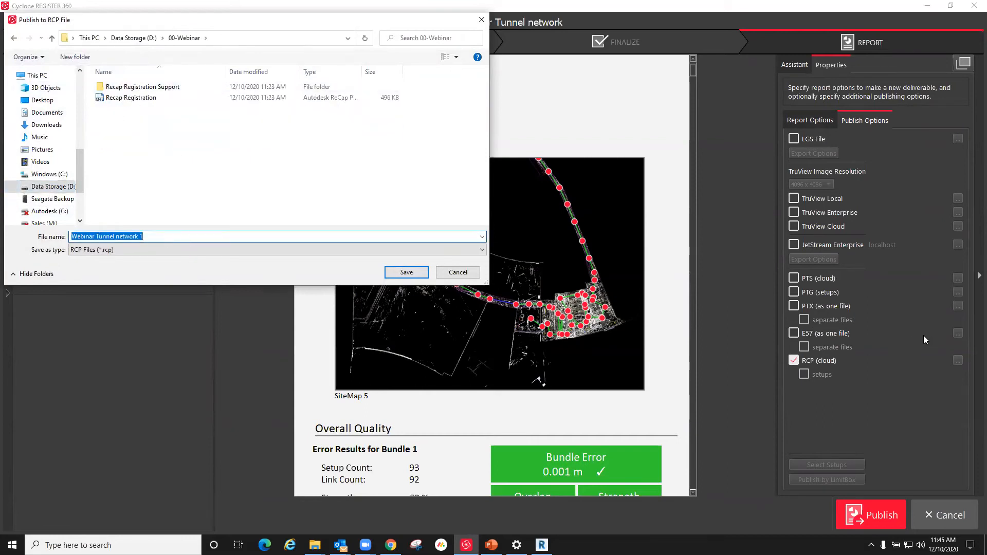
{"action": "left_click", "coordinate": [406, 273]}
{"action": "left_click", "coordinate": [804, 374]}
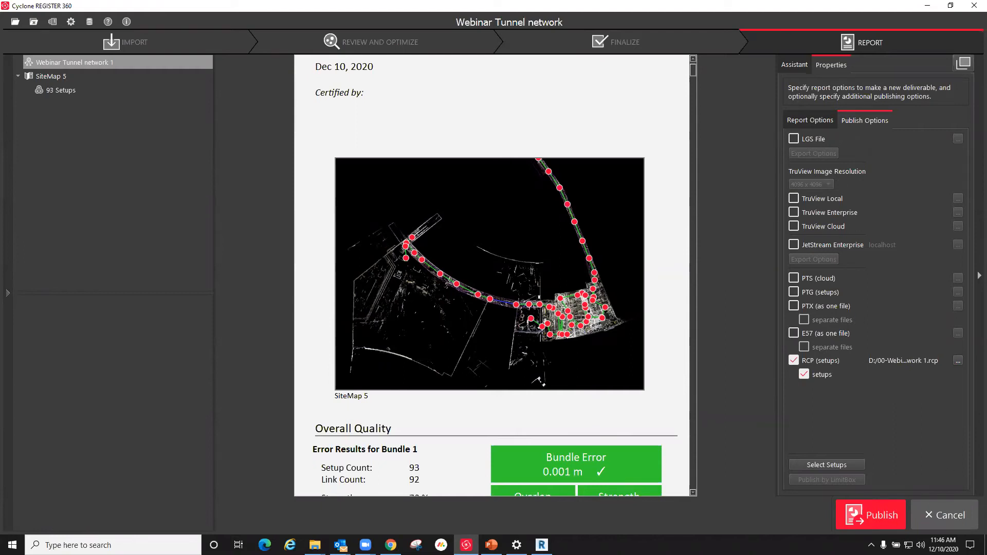
Step: Leave the report without publishing, return to Review and Optimize, and view the whole SiteMap 5 network
{"action": "scroll", "coordinate": [520, 406], "scroll_direction": "down", "scroll_amount": 3}
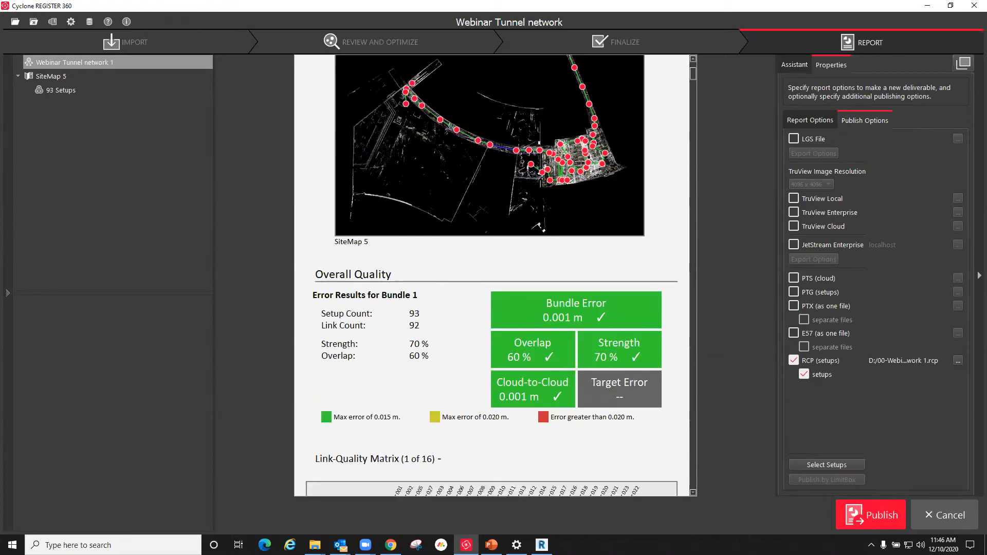
{"action": "left_click", "coordinate": [949, 514]}
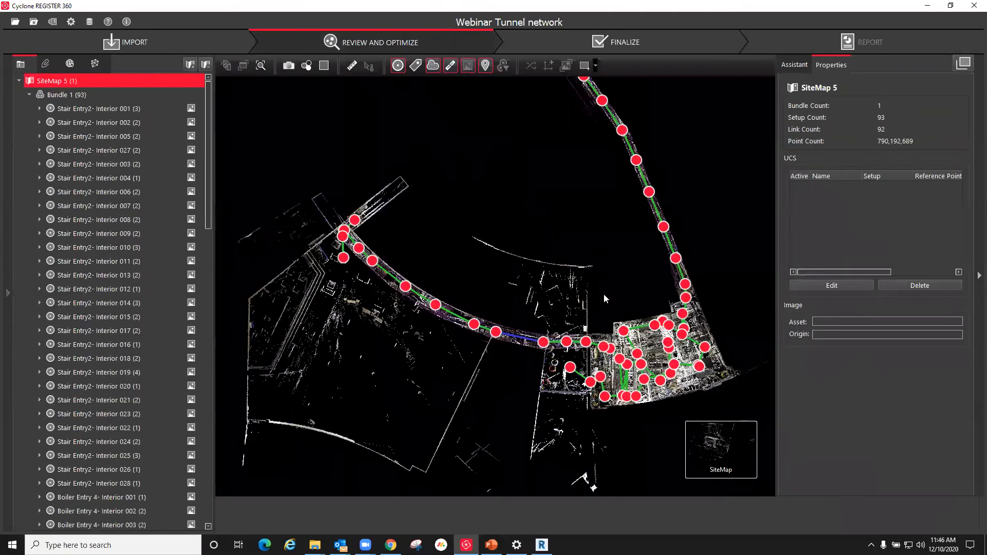
{"action": "scroll", "coordinate": [604, 294], "scroll_direction": "down", "scroll_amount": 6}
{"action": "scroll", "coordinate": [588, 279], "scroll_direction": "down", "scroll_amount": 2}
{"action": "scroll", "coordinate": [635, 147], "scroll_direction": "up", "scroll_amount": 2}
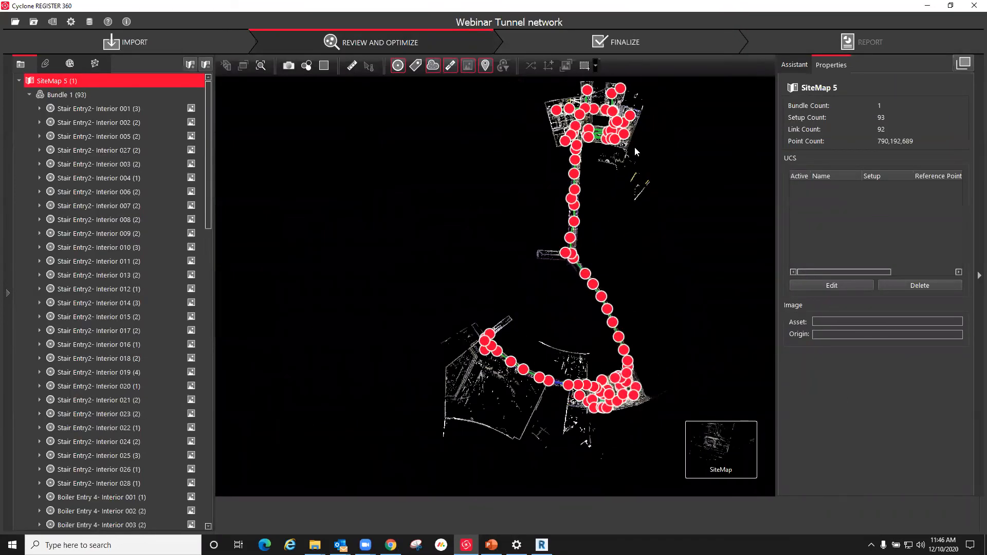
Step: Switch to ReCap Pro and open the recent 27 White Pine project, saving the changes to the current project
{"action": "mouse_move", "coordinate": [542, 544]}
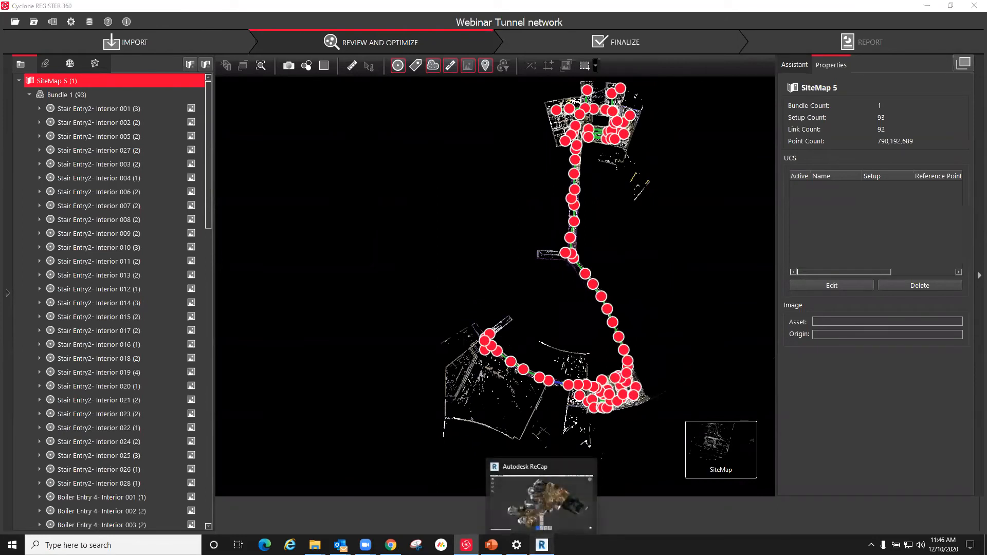
{"action": "left_click", "coordinate": [541, 501]}
{"action": "mouse_move", "coordinate": [36, 42]}
{"action": "mouse_move", "coordinate": [104, 42]}
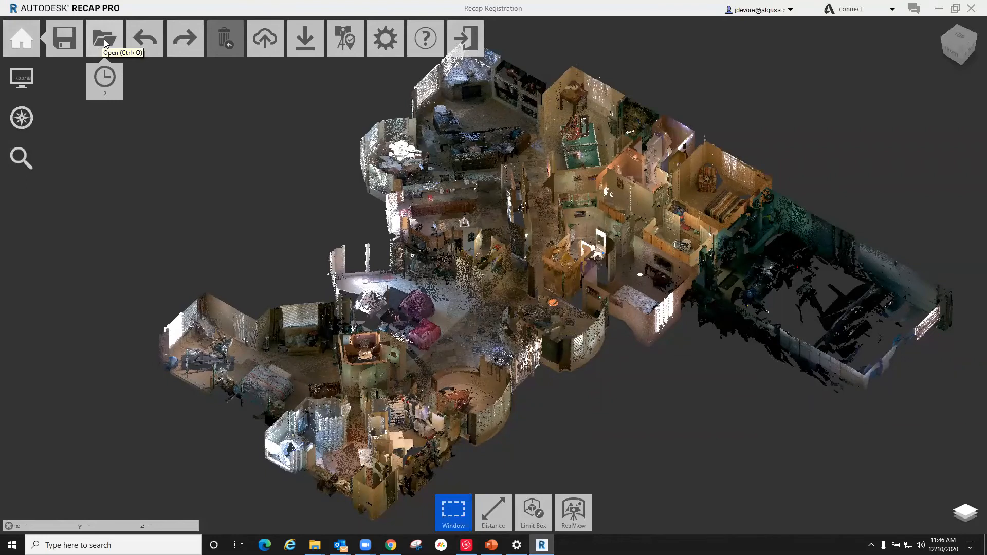
{"action": "mouse_move", "coordinate": [105, 77]}
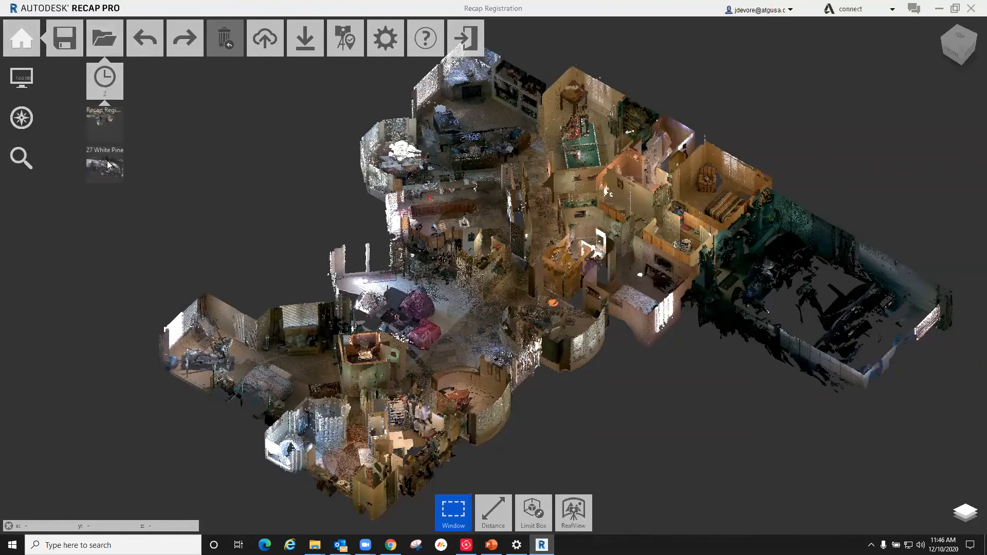
{"action": "left_click", "coordinate": [106, 165]}
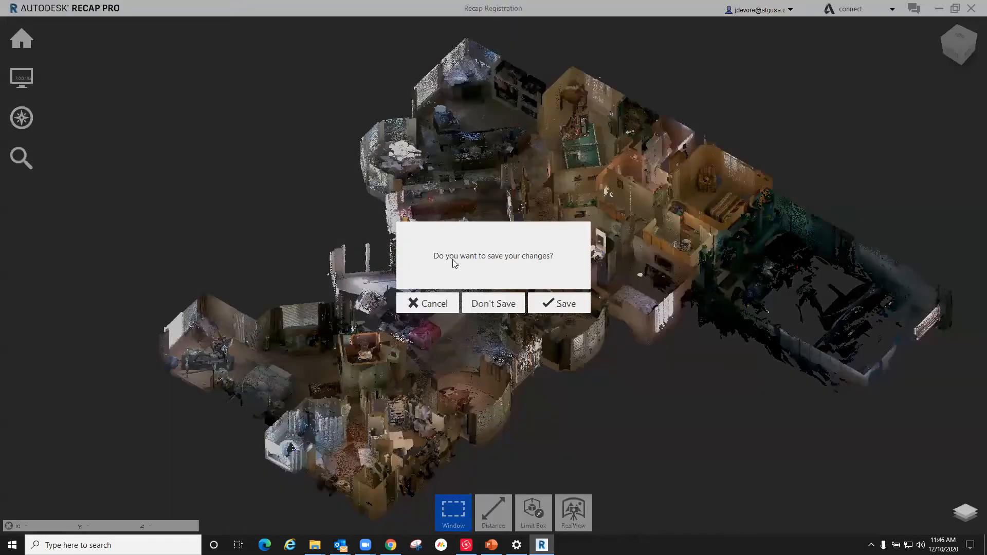
{"action": "left_click", "coordinate": [549, 303]}
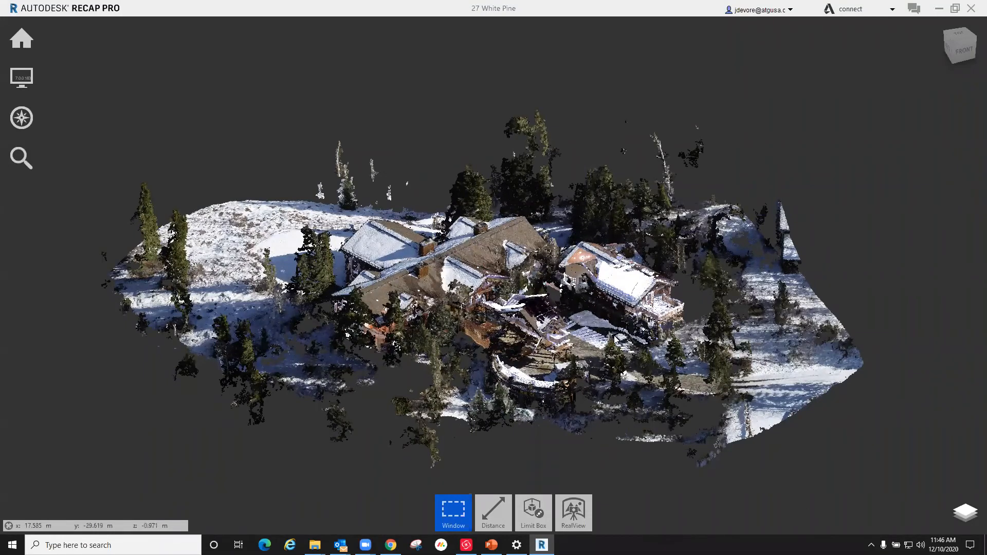
Step: Inspect the snow-covered house point cloud from low and elevated angles, both close up and at full site extent
{"action": "scroll", "coordinate": [593, 317], "scroll_direction": "down", "scroll_amount": 2}
{"action": "left_click_drag", "start_coordinate": [593, 317], "coordinate": [548, 356]}
{"action": "middle_click_drag", "start_coordinate": [549, 356], "coordinate": [528, 383], "text": "shift"}
{"action": "scroll", "coordinate": [527, 383], "scroll_direction": "up", "scroll_amount": 3}
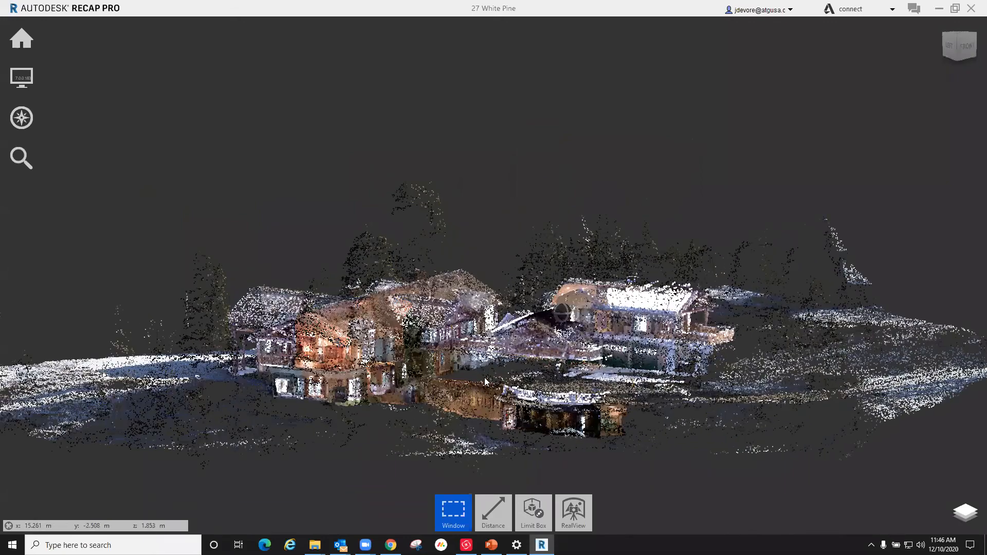
{"action": "middle_click_drag", "start_coordinate": [524, 337], "coordinate": [527, 449], "text": "shift"}
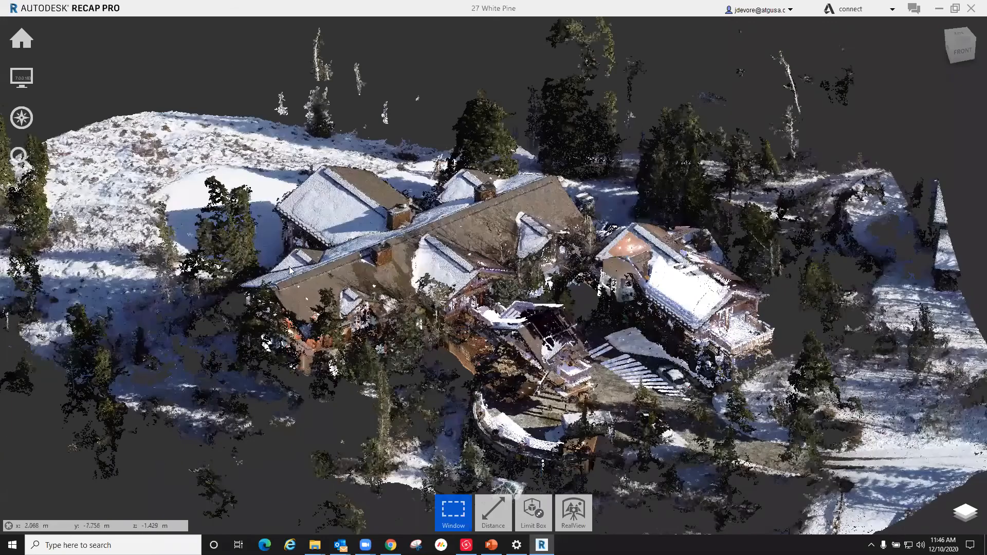
{"action": "scroll", "coordinate": [419, 280], "scroll_direction": "down", "scroll_amount": 1}
{"action": "middle_click_drag", "start_coordinate": [418, 334], "coordinate": [436, 337], "text": "shift"}
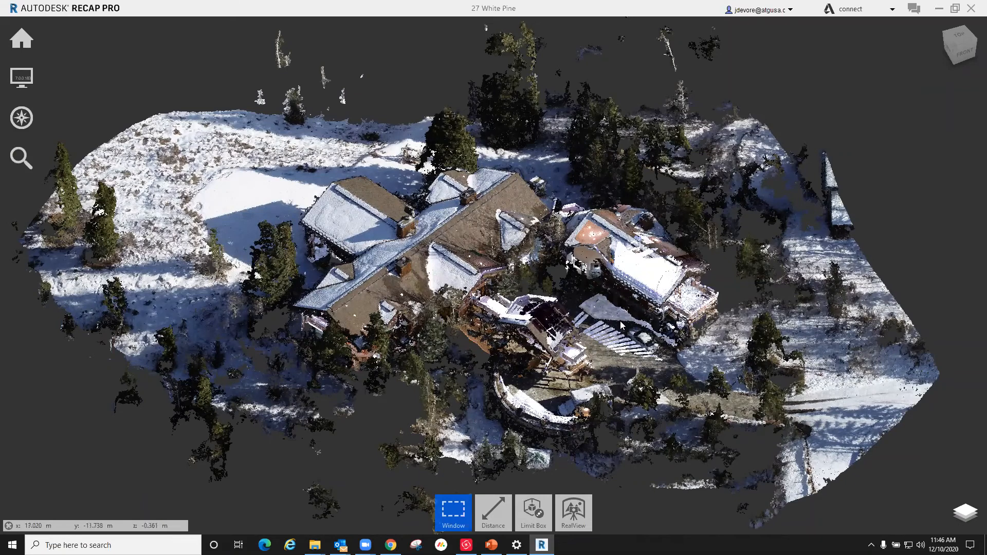
{"action": "middle_click_drag", "start_coordinate": [565, 269], "coordinate": [541, 295], "text": "shift"}
{"action": "scroll", "coordinate": [540, 296], "scroll_direction": "down", "scroll_amount": 3}
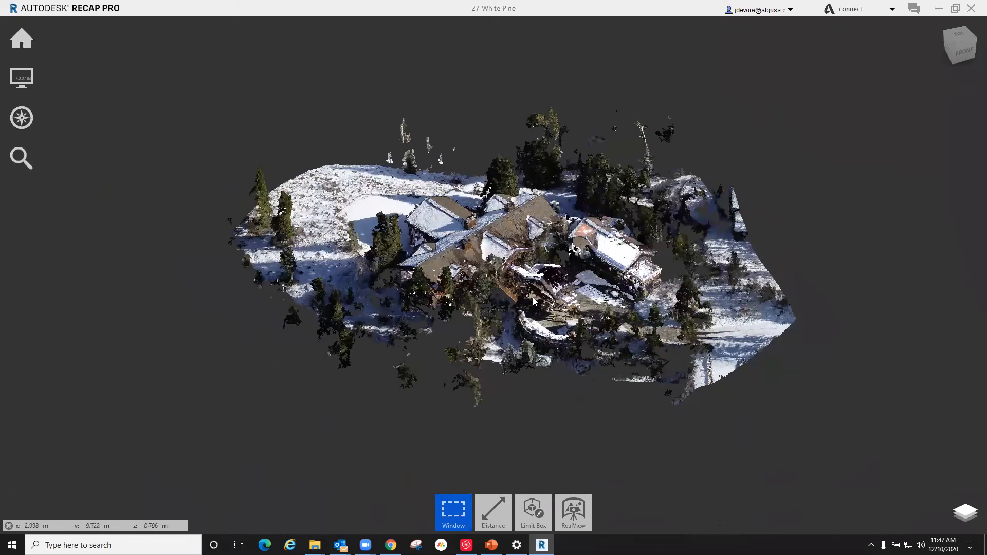
Step: Examine the project's scan location folders, including the Exterior folder and the individual scans inside Lower Level
{"action": "mouse_move", "coordinate": [965, 514]}
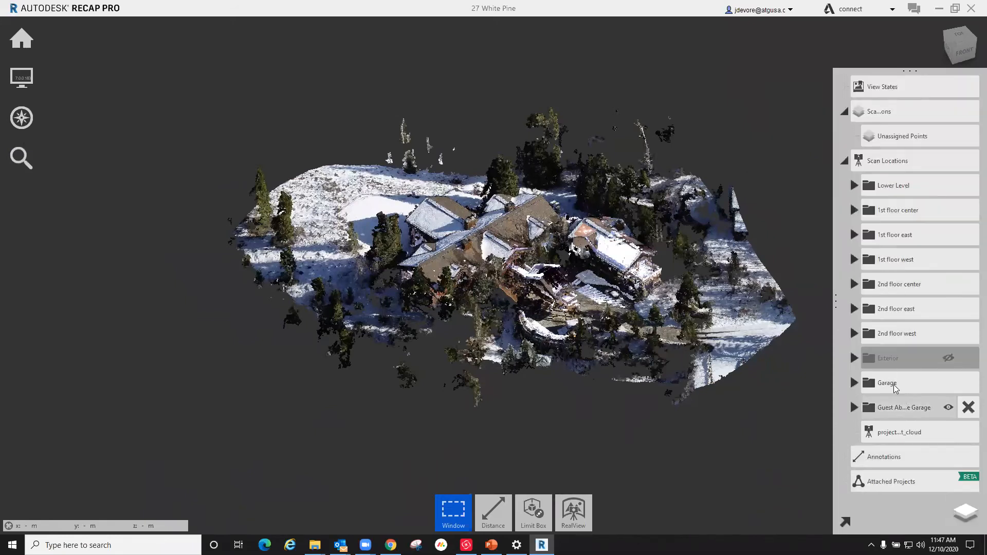
{"action": "left_click", "coordinate": [948, 357]}
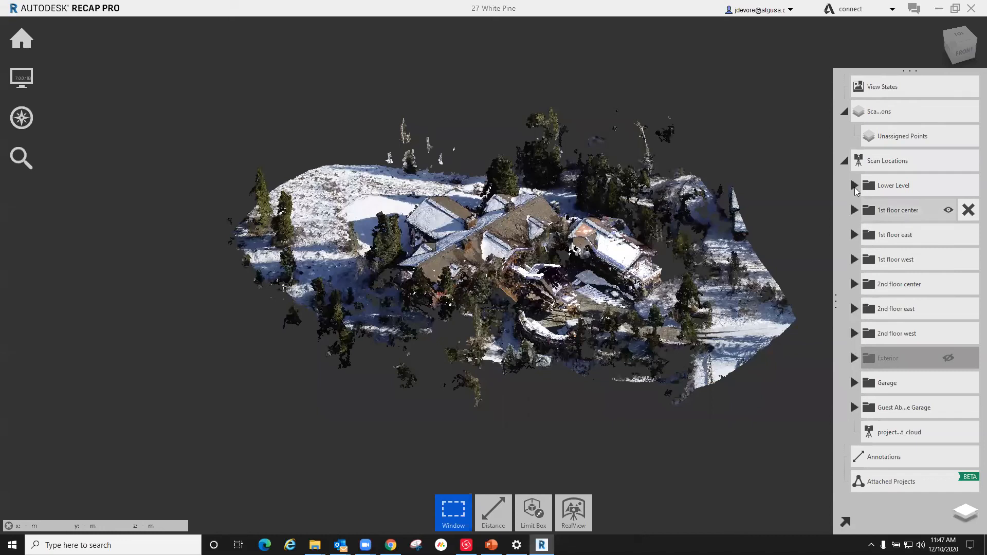
{"action": "left_click", "coordinate": [854, 185]}
{"action": "scroll", "coordinate": [902, 241], "scroll_direction": "down", "scroll_amount": 8}
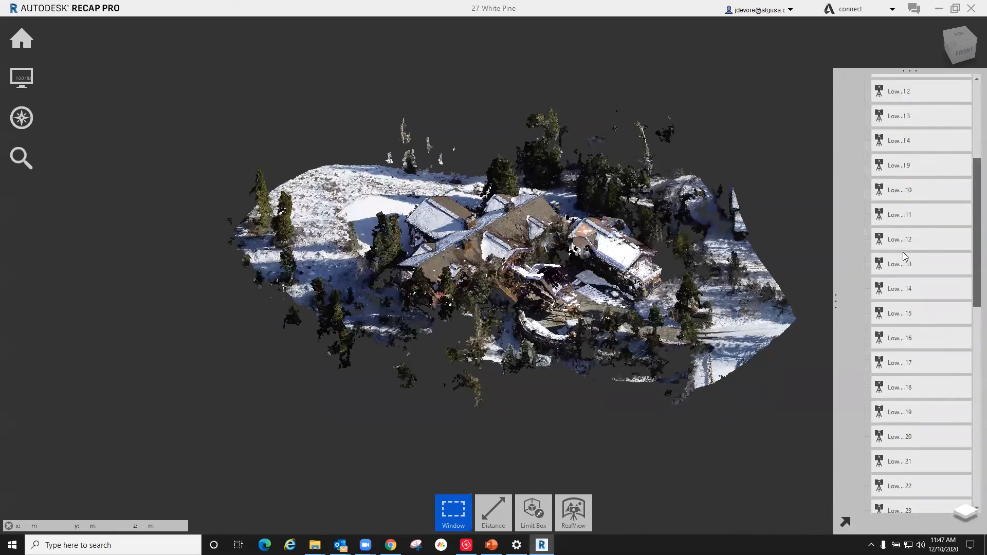
{"action": "scroll", "coordinate": [904, 261], "scroll_direction": "down", "scroll_amount": 3}
{"action": "scroll", "coordinate": [905, 262], "scroll_direction": "up", "scroll_amount": 10}
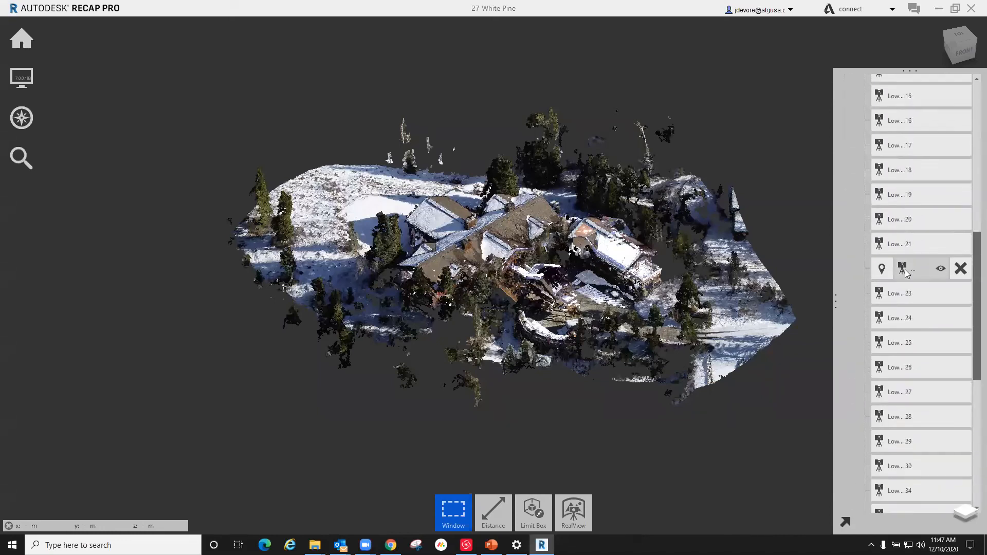
{"action": "scroll", "coordinate": [904, 267], "scroll_direction": "up", "scroll_amount": 3}
{"action": "left_click", "coordinate": [855, 185]}
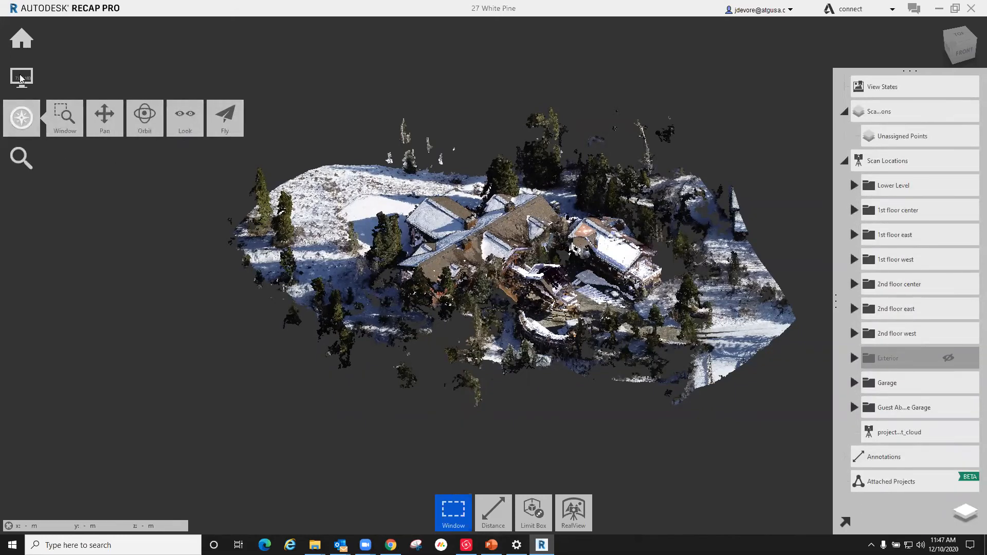
Step: Reopen the recent Recap Registration project and look through its list of scan locations
{"action": "mouse_move", "coordinate": [21, 38]}
{"action": "mouse_move", "coordinate": [104, 50]}
{"action": "mouse_move", "coordinate": [104, 80]}
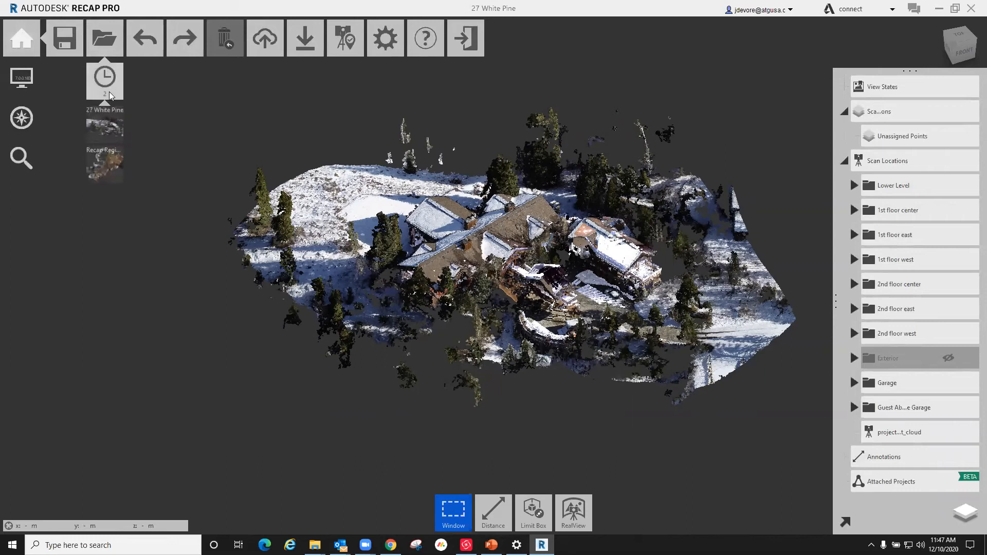
{"action": "left_click", "coordinate": [109, 164]}
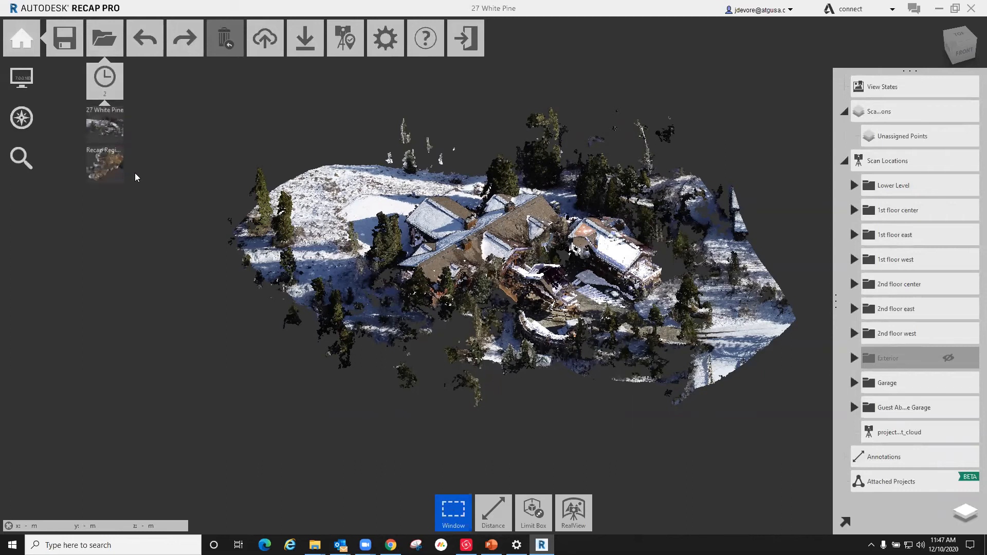
{"action": "mouse_move", "coordinate": [965, 512]}
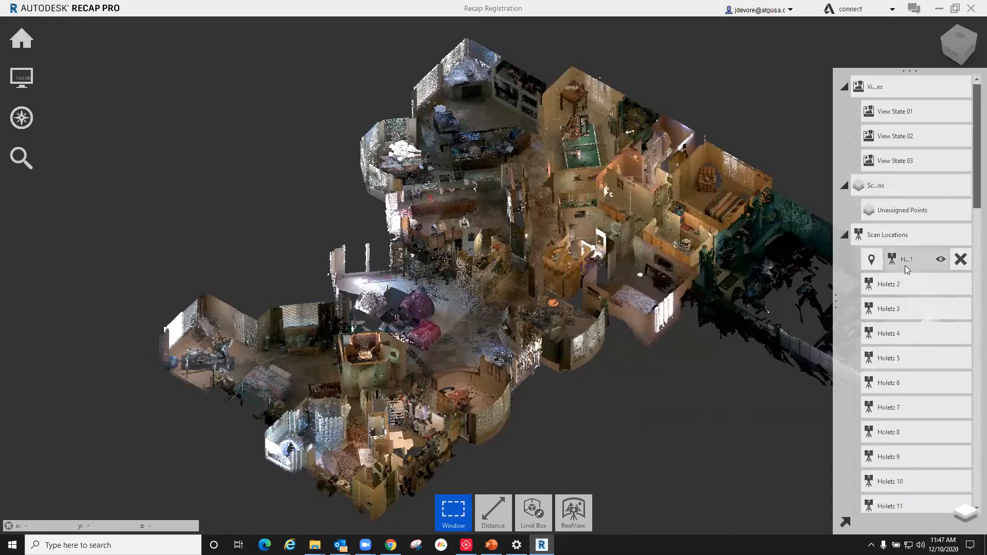
{"action": "left_click", "coordinate": [906, 282]}
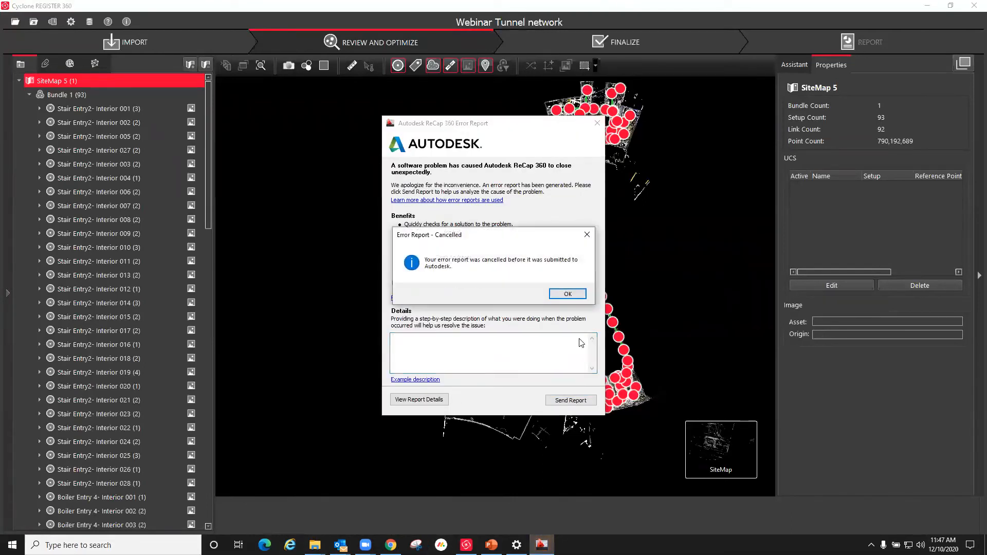
Step: Dismiss the error report notice, relaunch Autodesk ReCap, and view the 27 White Pine point cloud
{"action": "left_click", "coordinate": [567, 294]}
{"action": "key", "text": "super+s"}
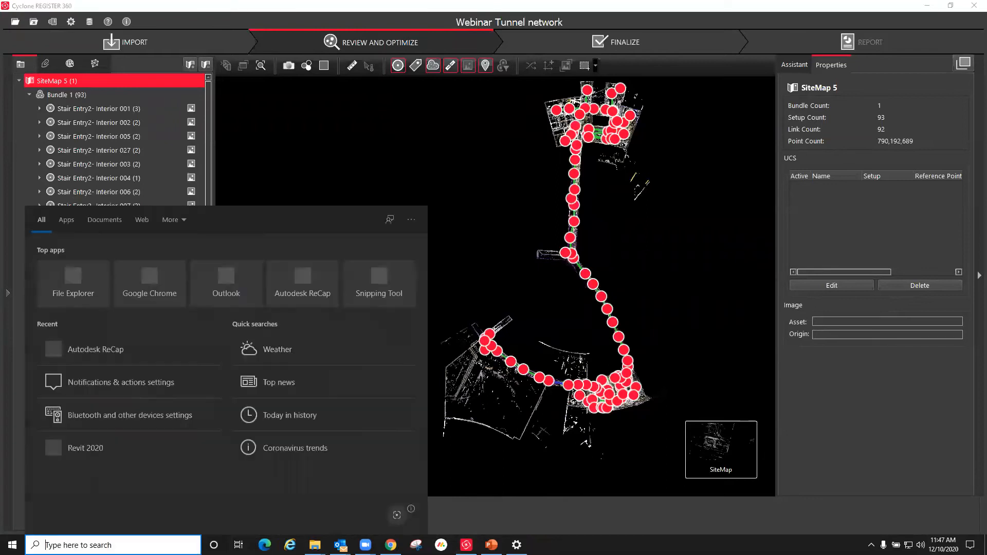
{"action": "type", "text": "recap"}
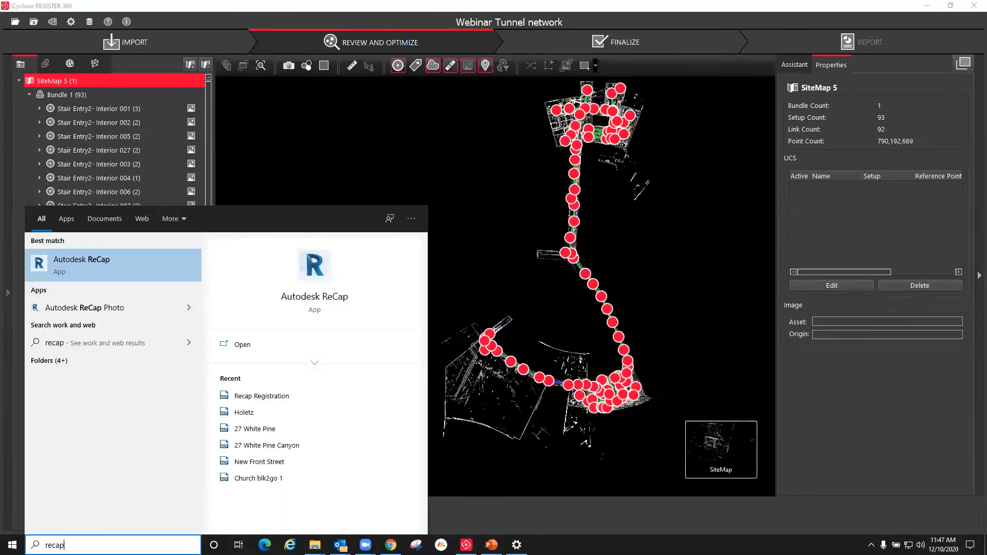
{"action": "key", "text": "Return"}
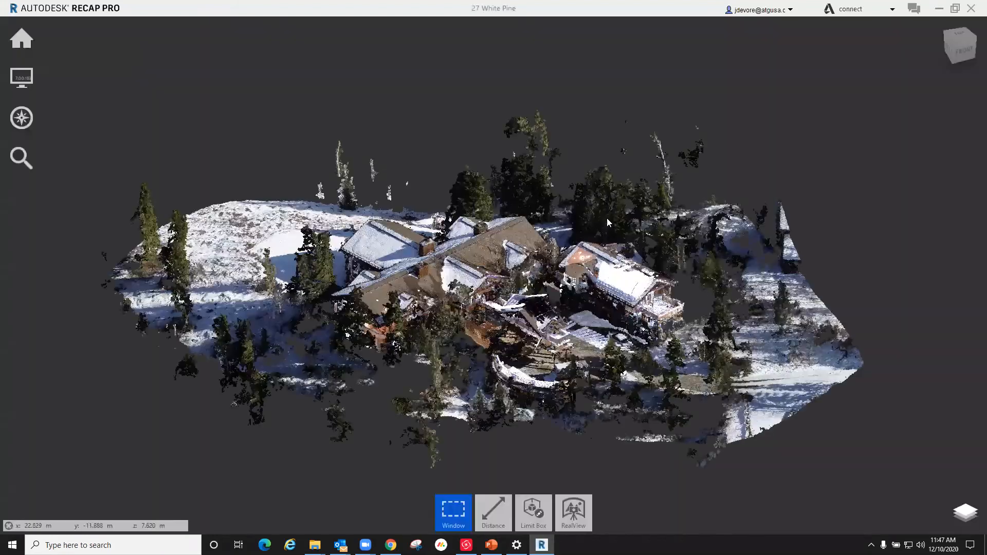
{"action": "middle_click_drag", "start_coordinate": [493, 321], "coordinate": [491, 324], "text": "shift"}
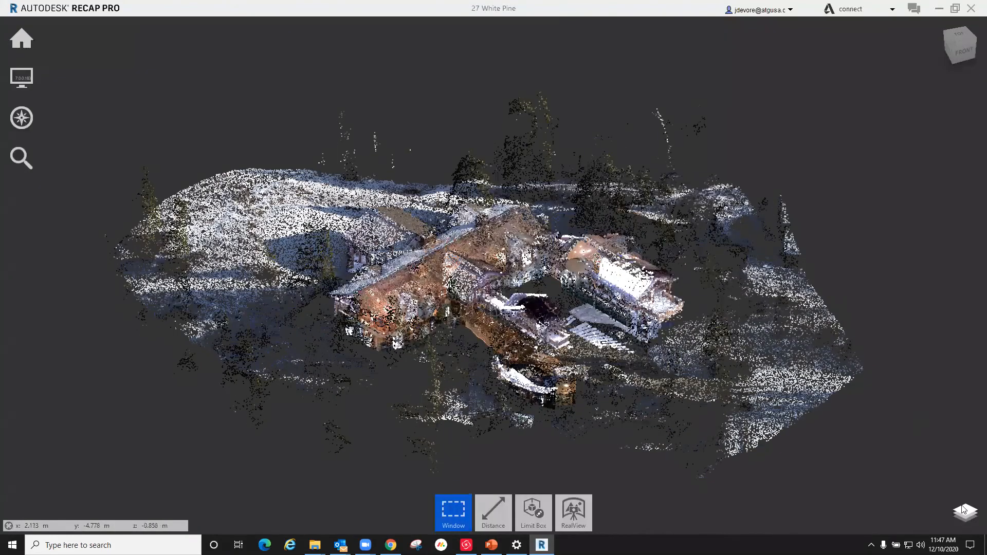
Step: Look through the scan location folders, including Lower Level, and hide the project point cloud scan listed below Guest Above Garage
{"action": "mouse_move", "coordinate": [963, 507]}
{"action": "left_click", "coordinate": [843, 136]}
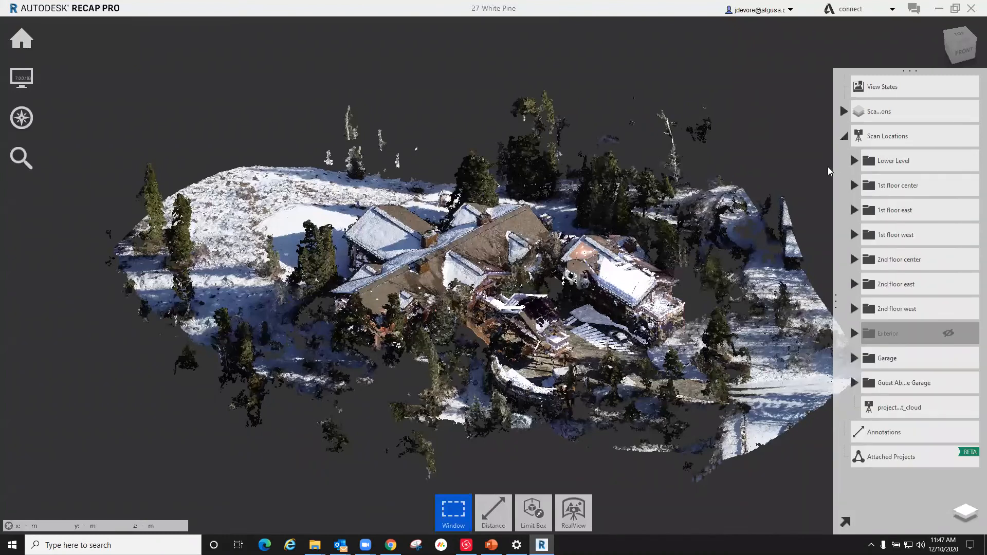
{"action": "left_click", "coordinate": [854, 161]}
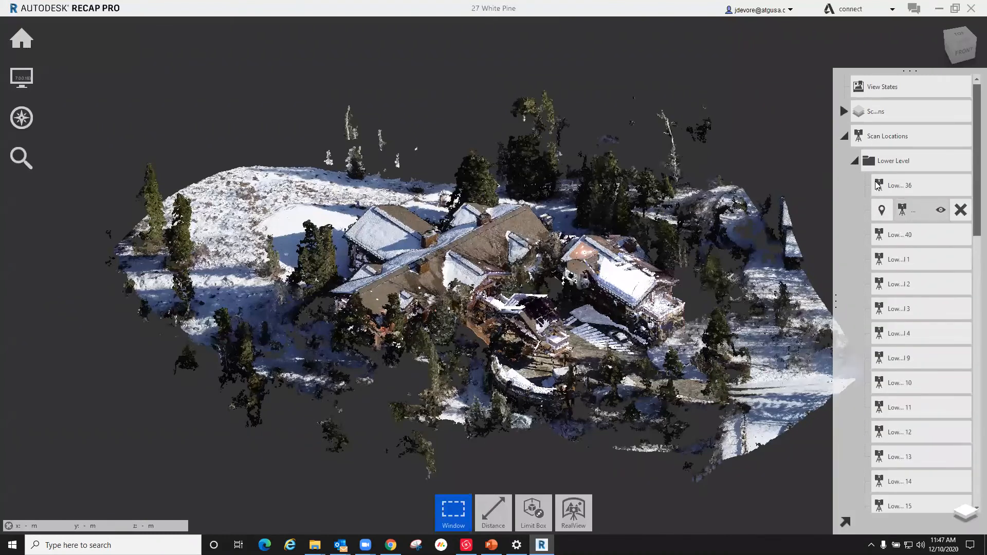
{"action": "left_click", "coordinate": [856, 161]}
{"action": "left_click", "coordinate": [948, 333]}
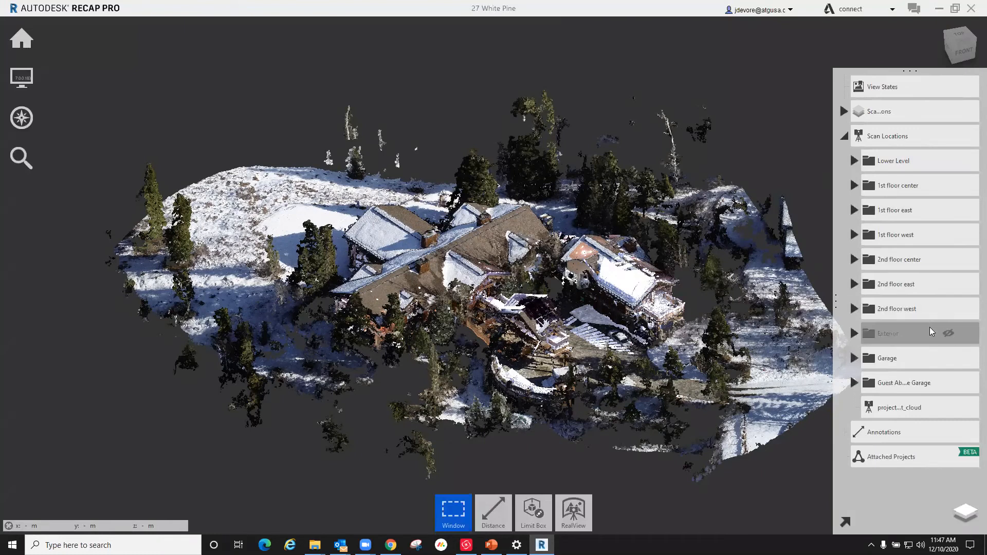
{"action": "mouse_move", "coordinate": [950, 410]}
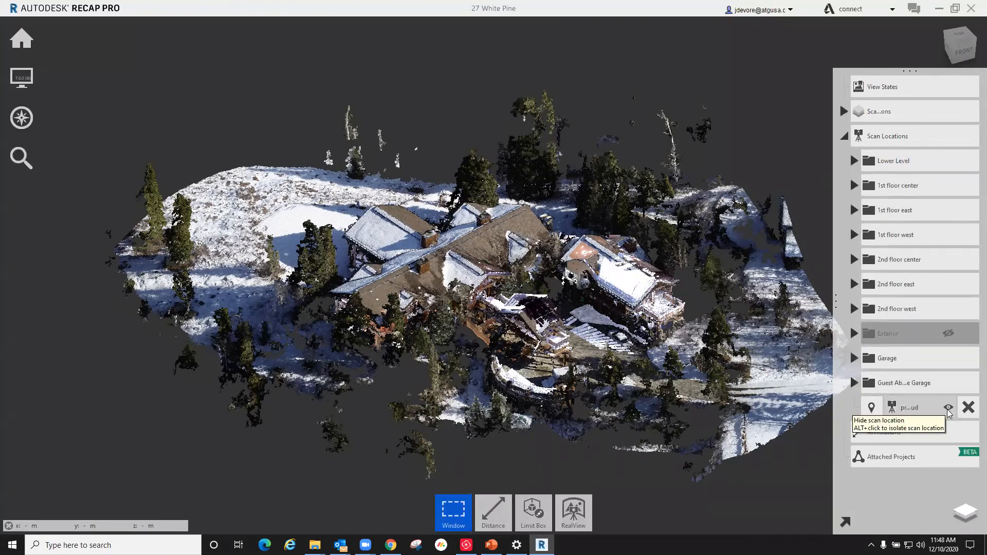
{"action": "left_click", "coordinate": [948, 408]}
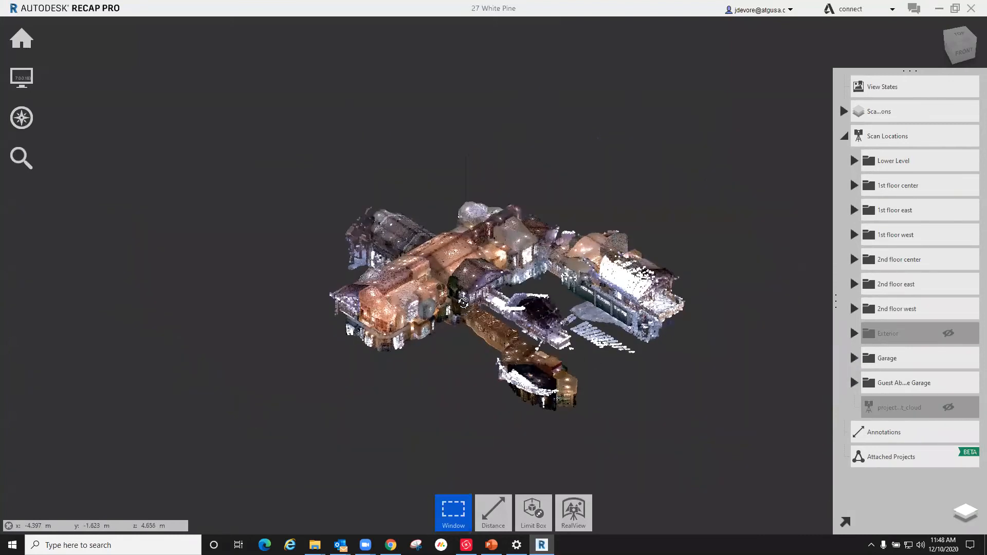
{"action": "right_click_drag", "start_coordinate": [469, 294], "coordinate": [461, 288]}
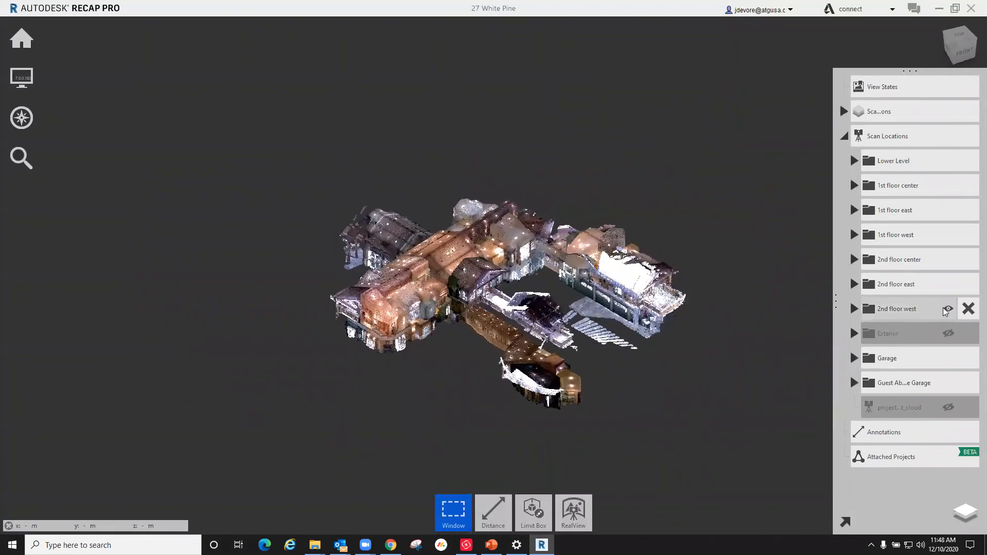
Step: Hide the west, east and center scan folders of the 2nd floor and of the 1st floor
{"action": "left_click", "coordinate": [949, 309]}
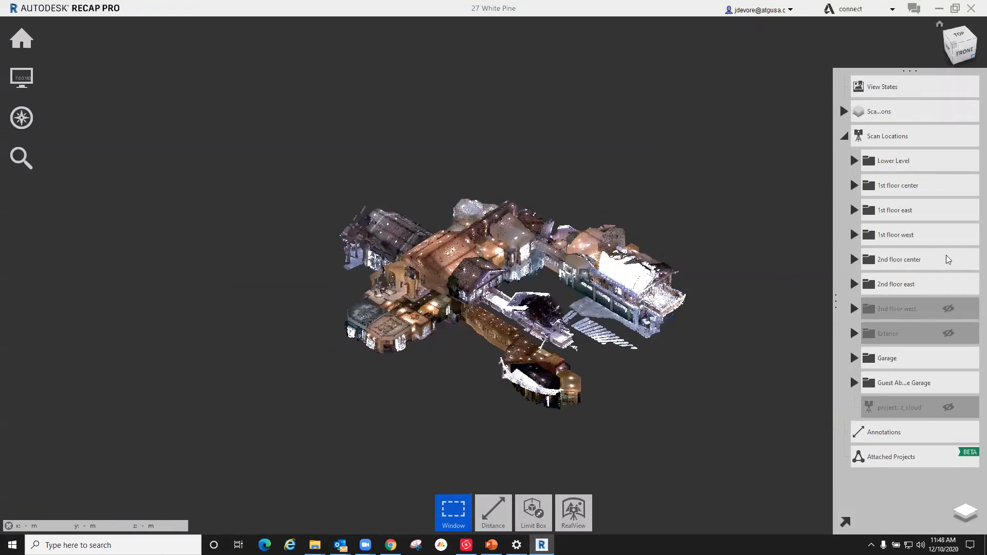
{"action": "left_click", "coordinate": [948, 285]}
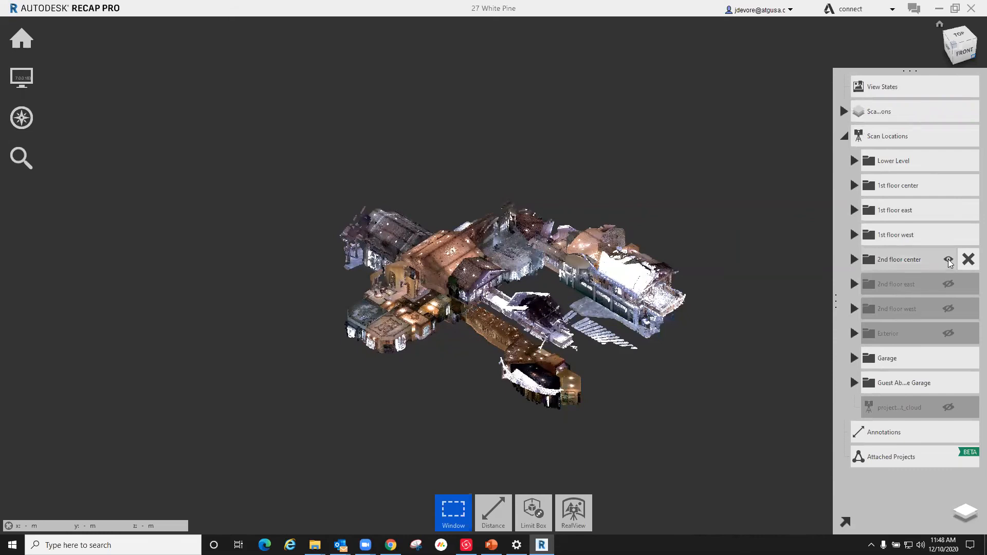
{"action": "left_click", "coordinate": [949, 263]}
{"action": "middle_click_drag", "start_coordinate": [545, 288], "coordinate": [563, 233], "text": "shift"}
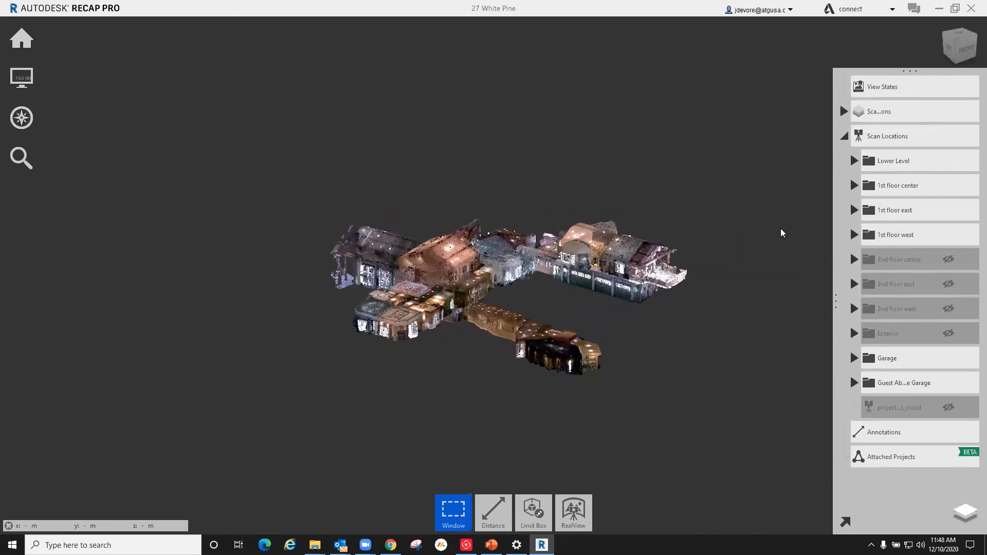
{"action": "left_click", "coordinate": [949, 236]}
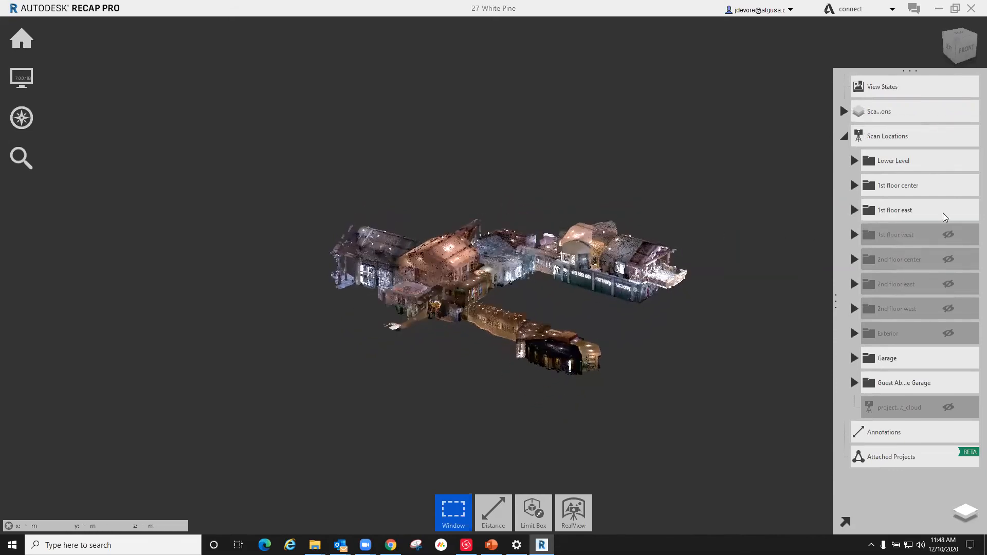
{"action": "left_click", "coordinate": [949, 210]}
{"action": "left_click", "coordinate": [949, 186]}
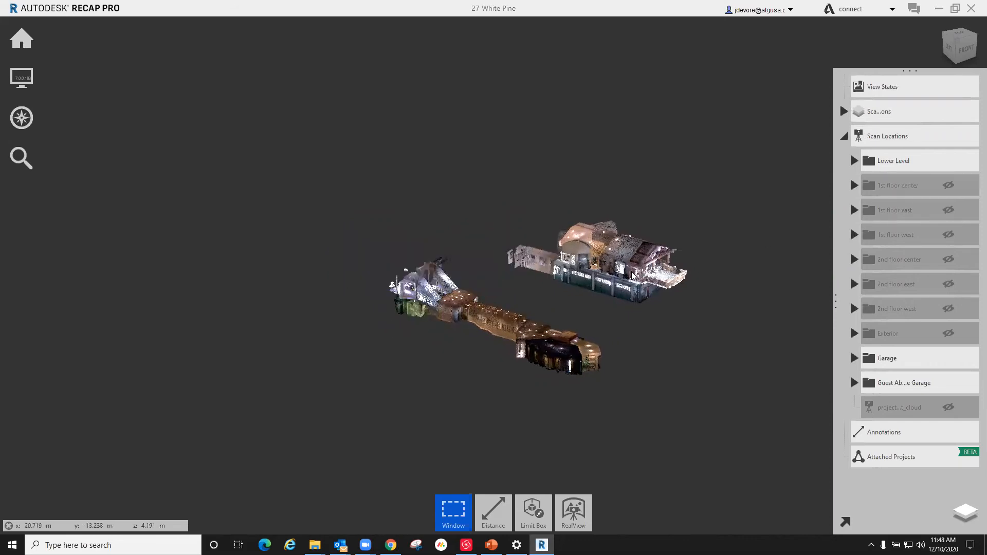
Step: Hide the Garage and Guest Above Garage scan folders and view the isolated Lower Level from the side
{"action": "left_click", "coordinate": [949, 359]}
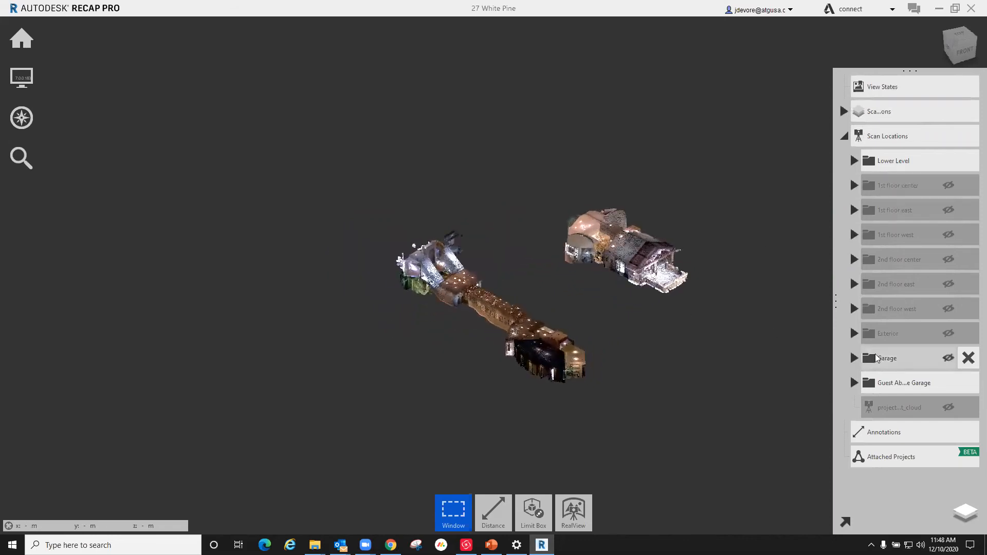
{"action": "left_click", "coordinate": [950, 387]}
{"action": "middle_click_drag", "start_coordinate": [518, 298], "coordinate": [419, 267], "text": "shift"}
{"action": "scroll", "coordinate": [434, 288], "scroll_direction": "up", "scroll_amount": 5}
{"action": "middle_click_drag", "start_coordinate": [549, 291], "coordinate": [568, 334], "text": "shift"}
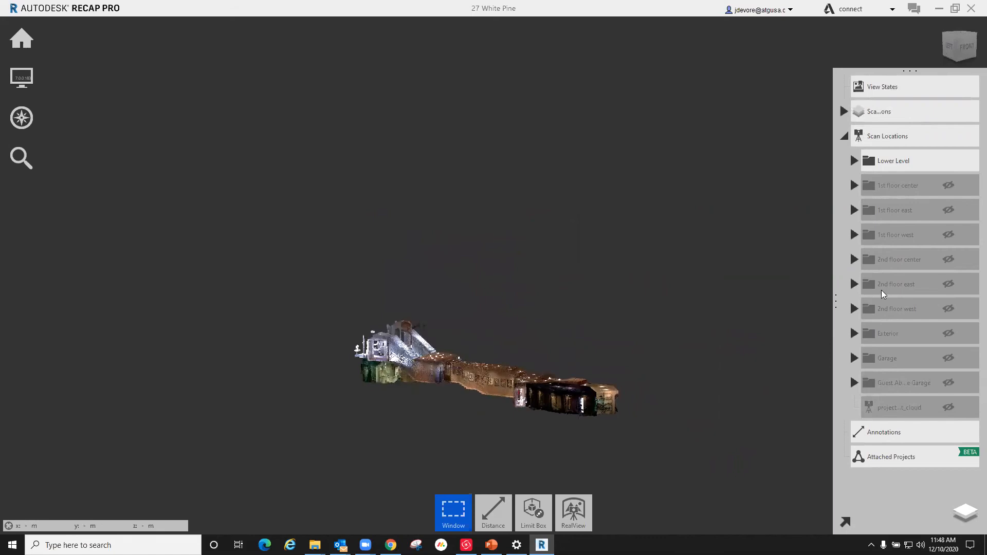
Step: Show the center, east and west scan folders of the 1st floor and of the 2nd floor again
{"action": "left_click", "coordinate": [948, 185]}
{"action": "left_click", "coordinate": [947, 209]}
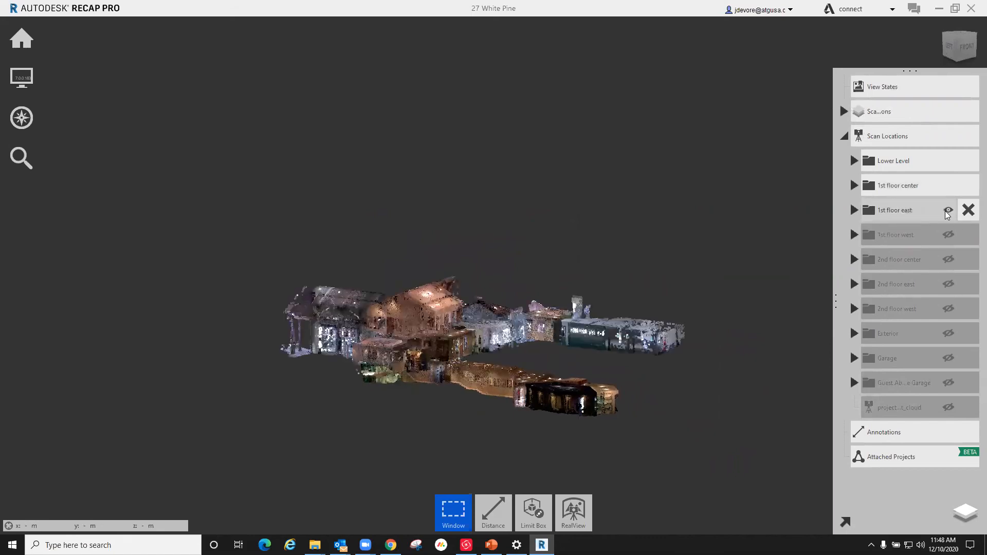
{"action": "left_click", "coordinate": [948, 235]}
{"action": "left_click", "coordinate": [948, 260]}
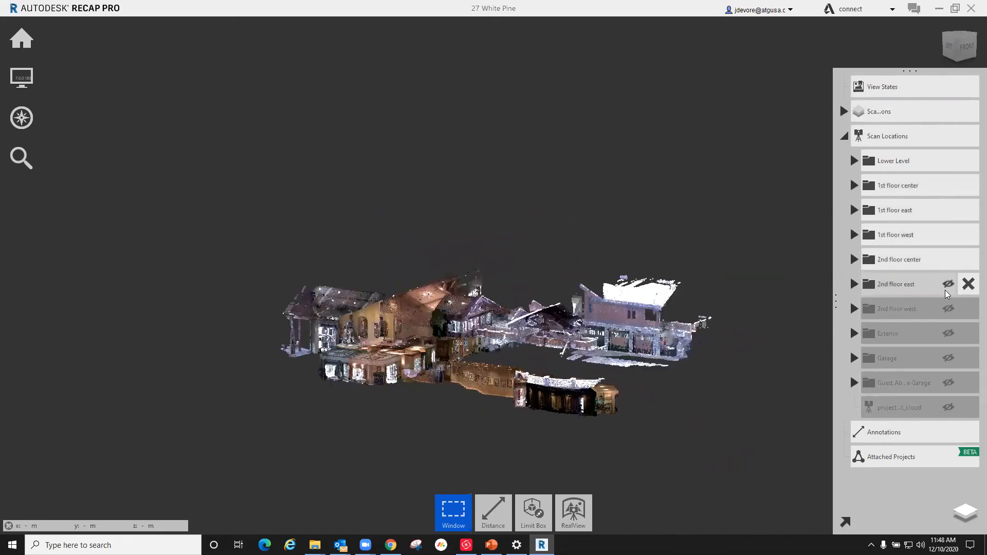
{"action": "left_click", "coordinate": [949, 284]}
{"action": "left_click", "coordinate": [949, 309]}
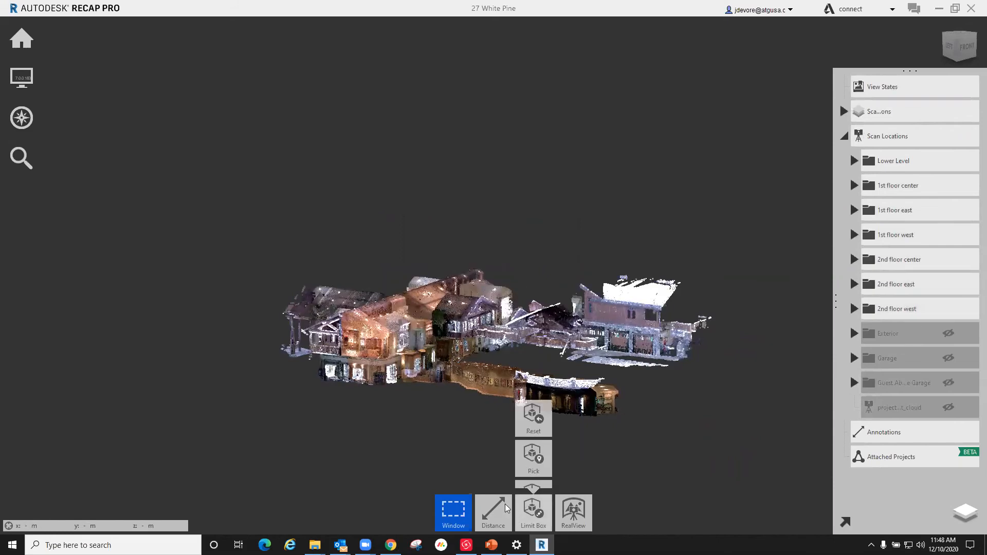
Step: Switch to Revit 2020 and view the inserted 27 White Pine Unified point cloud in the 3D view
{"action": "mouse_move", "coordinate": [493, 512]}
{"action": "left_click", "coordinate": [113, 545]}
{"action": "type", "text": "revit 2020"}
{"action": "key", "text": "Return"}
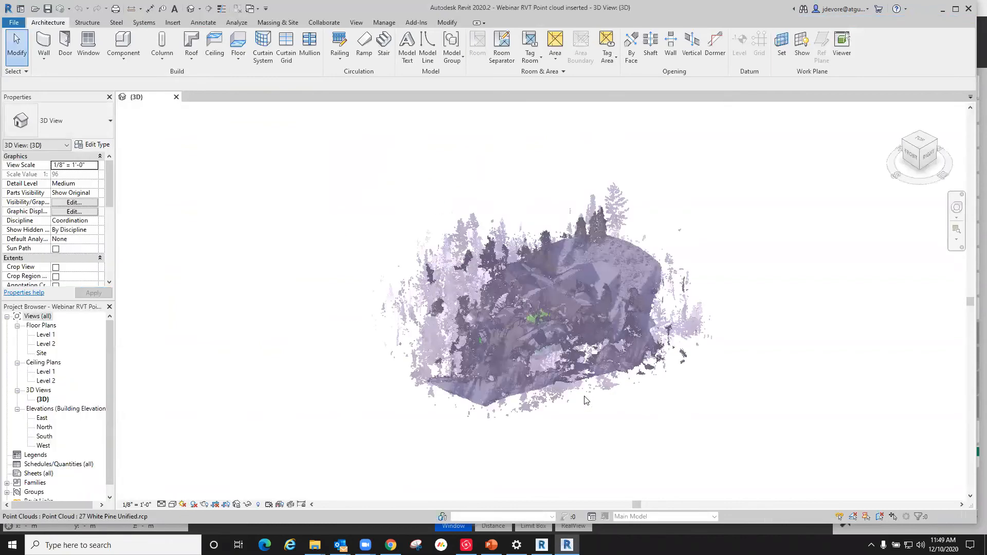
{"action": "scroll", "coordinate": [595, 409], "scroll_direction": "up", "scroll_amount": 1}
{"action": "scroll", "coordinate": [470, 399], "scroll_direction": "down", "scroll_amount": 1}
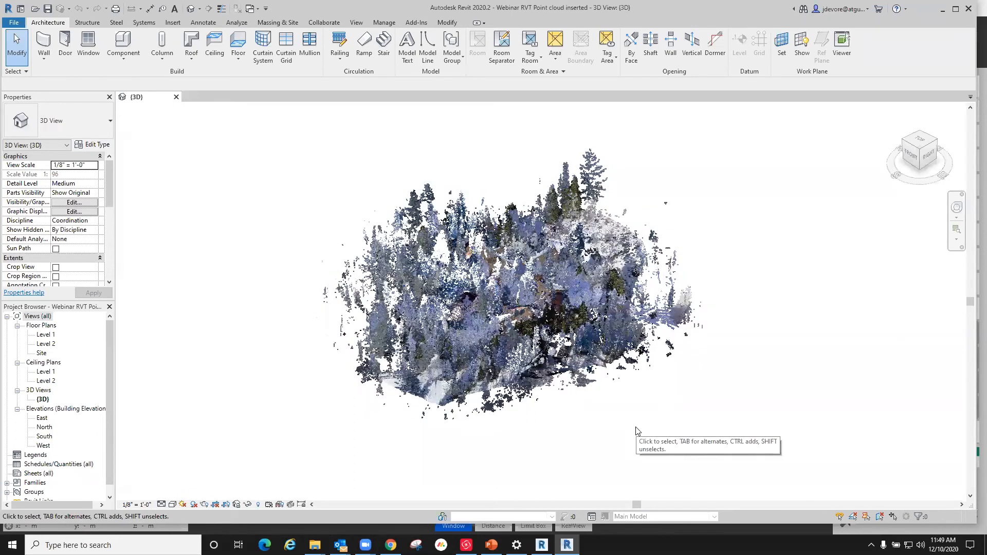
Step: Turn off the Exterior ground and Exterior drone scan locations of 27 White Pine Unified.rcp in the 3D view's visibility overrides
{"action": "key", "text": "v"}
{"action": "key", "text": "g"}
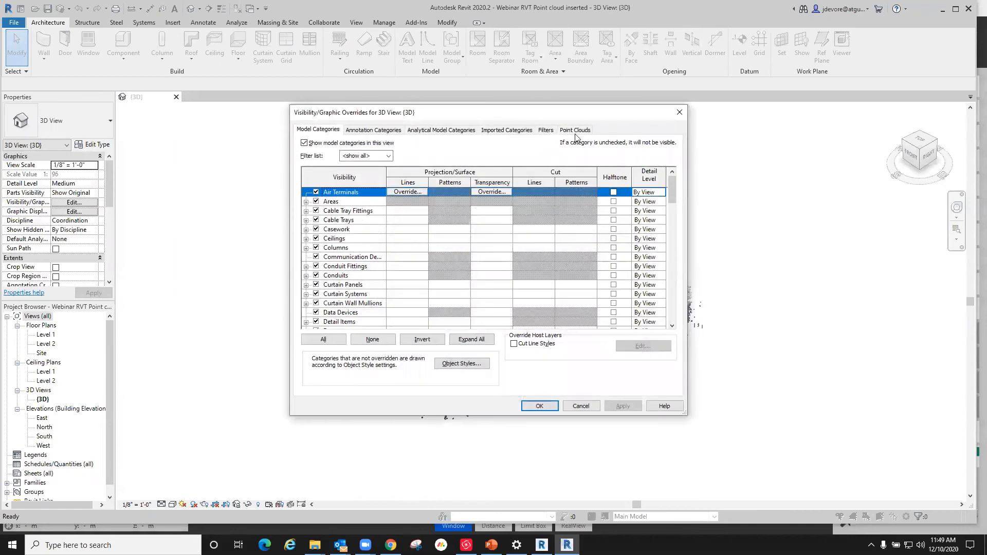
{"action": "left_click", "coordinate": [583, 133]}
{"action": "left_click", "coordinate": [306, 167]}
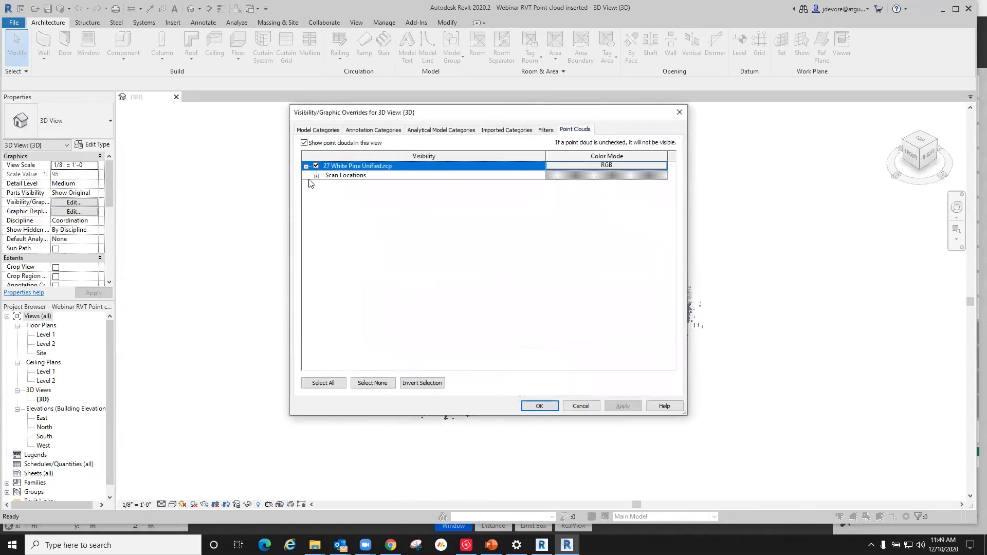
{"action": "left_click", "coordinate": [316, 176]}
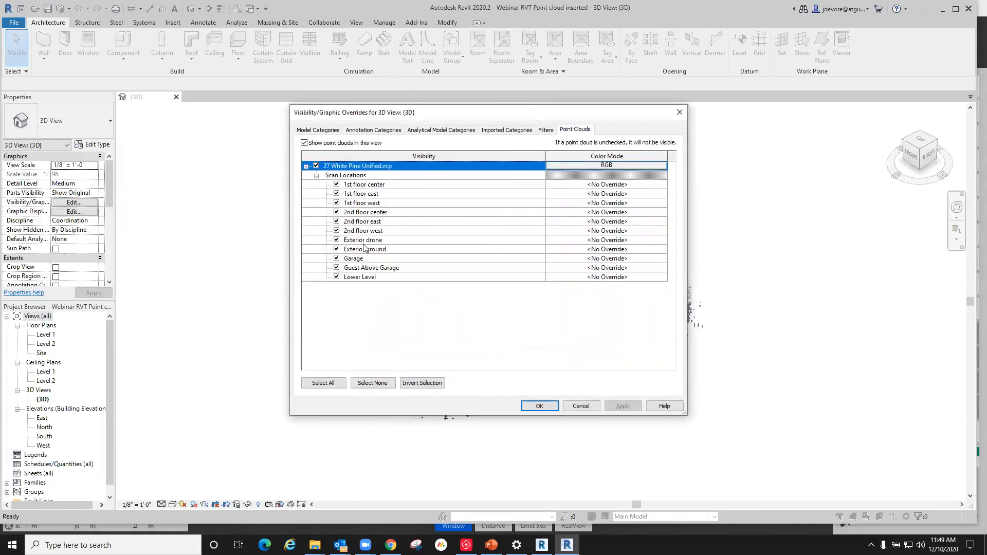
{"action": "left_click", "coordinate": [337, 249]}
{"action": "left_click", "coordinate": [337, 240]}
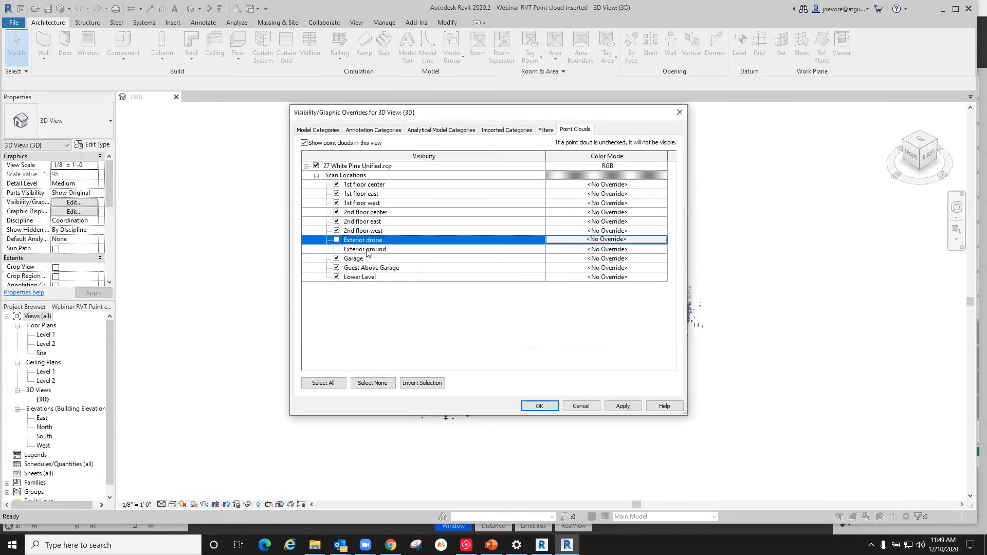
{"action": "left_click", "coordinate": [539, 406]}
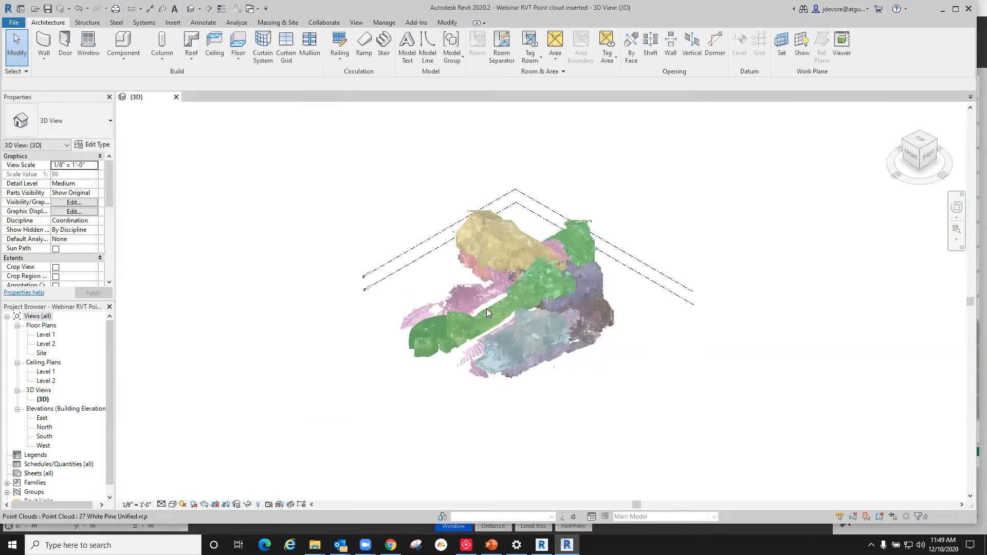
{"action": "scroll", "coordinate": [498, 311], "scroll_direction": "up", "scroll_amount": 2}
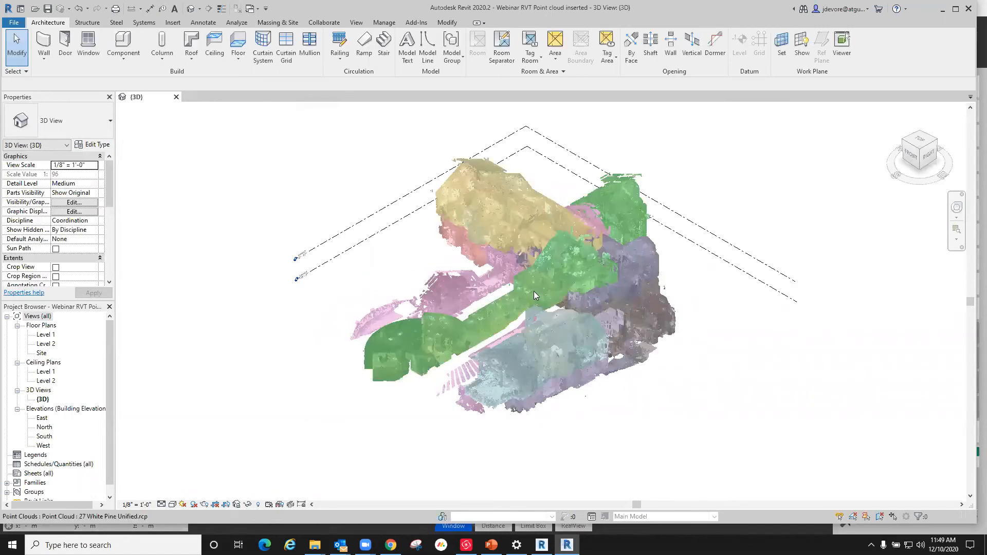
{"action": "scroll", "coordinate": [511, 323], "scroll_direction": "down", "scroll_amount": 3}
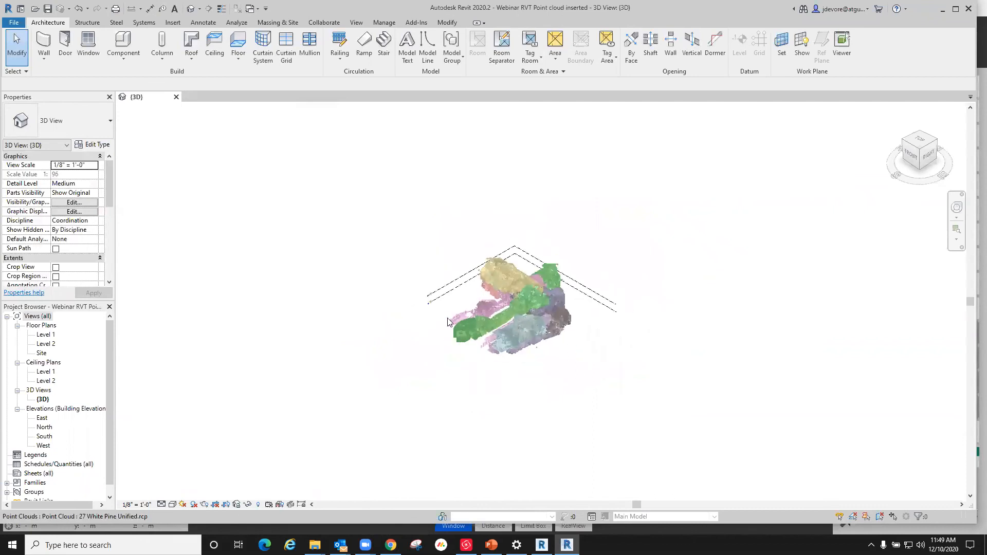
Step: Turn off all 1st floor and 2nd floor scan locations in the 3D view and inspect the lower level and garage scans
{"action": "key", "text": "v"}
{"action": "key", "text": "v"}
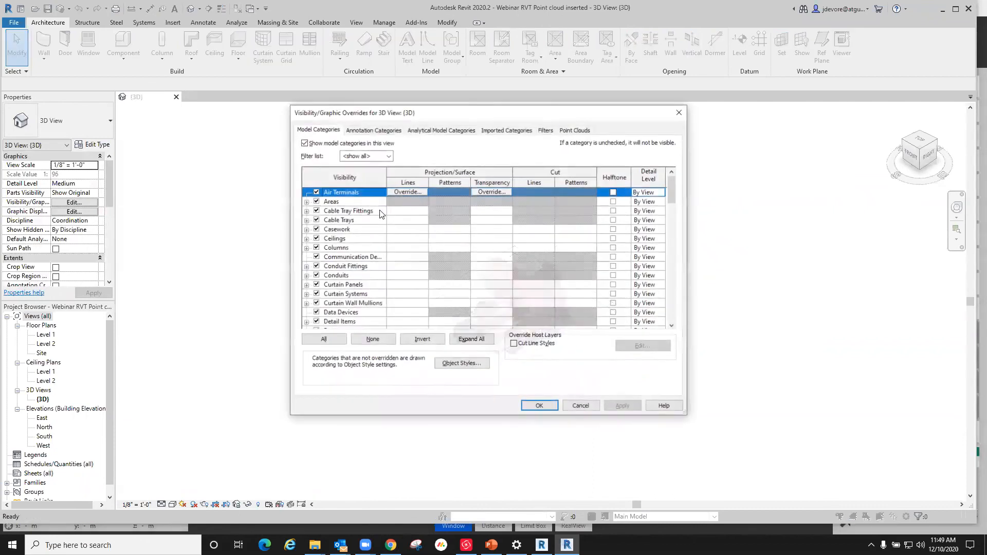
{"action": "left_click", "coordinate": [569, 130]}
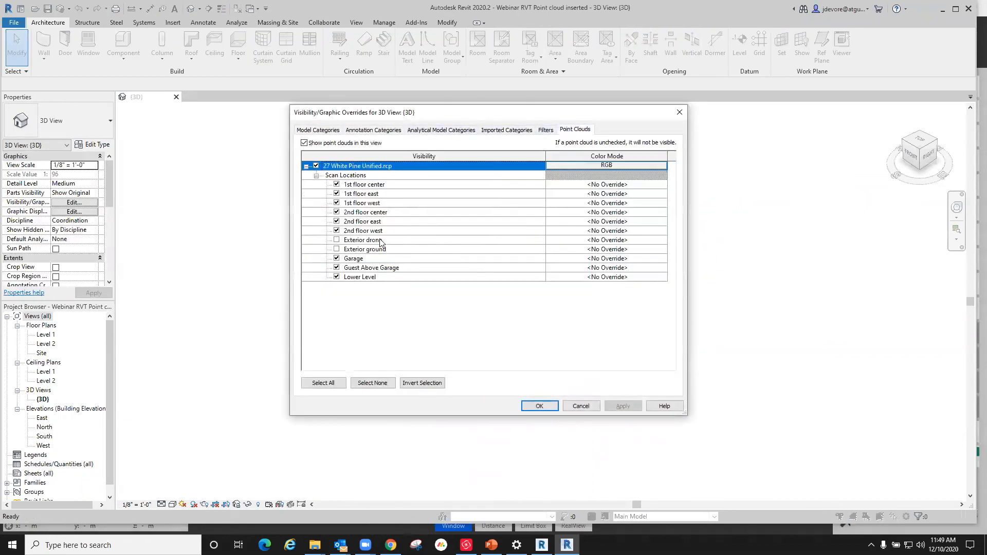
{"action": "left_click", "coordinate": [337, 231]}
{"action": "left_click", "coordinate": [337, 221]}
{"action": "left_click", "coordinate": [337, 212]}
{"action": "left_click", "coordinate": [337, 203]}
{"action": "left_click", "coordinate": [337, 193]}
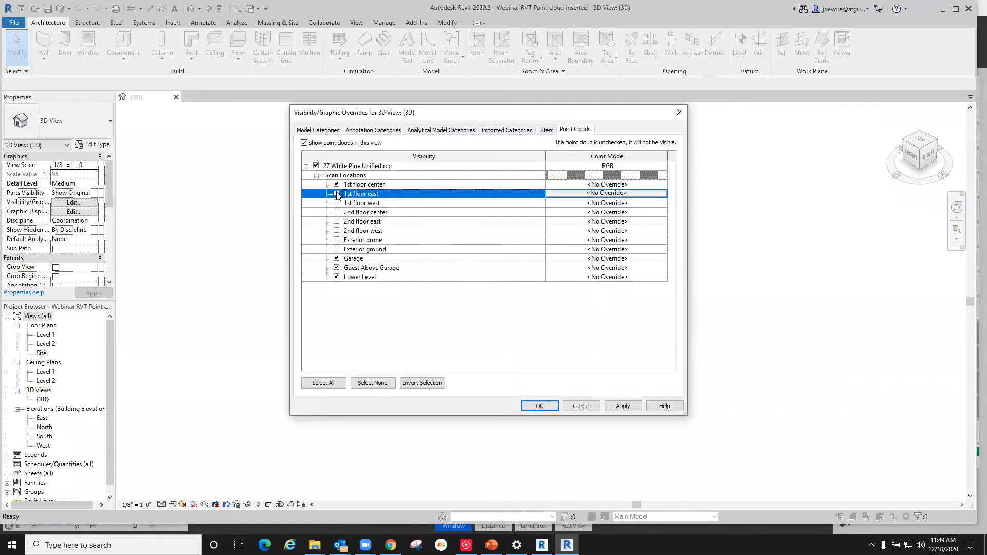
{"action": "left_click", "coordinate": [337, 184]}
{"action": "left_click", "coordinate": [540, 406]}
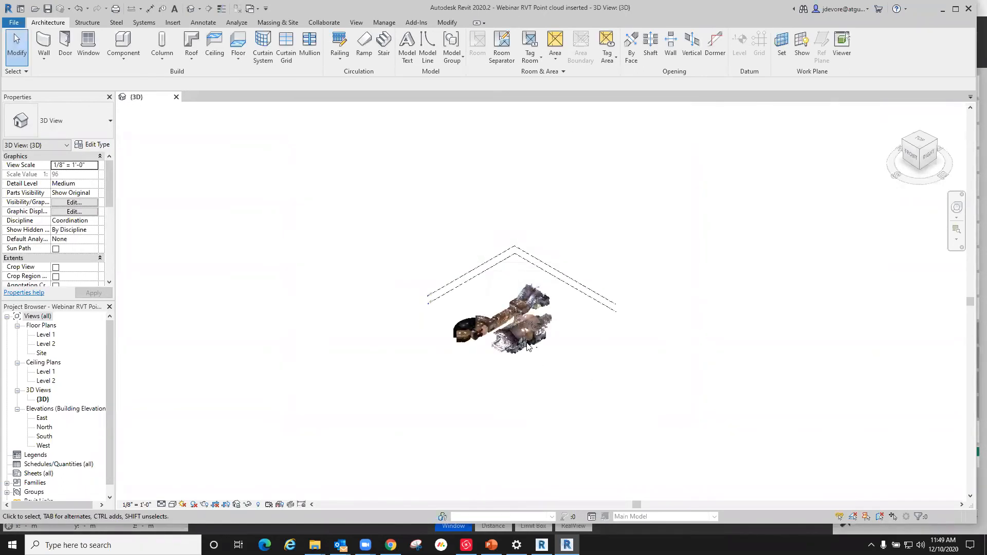
{"action": "scroll", "coordinate": [514, 339], "scroll_direction": "down", "scroll_amount": 4}
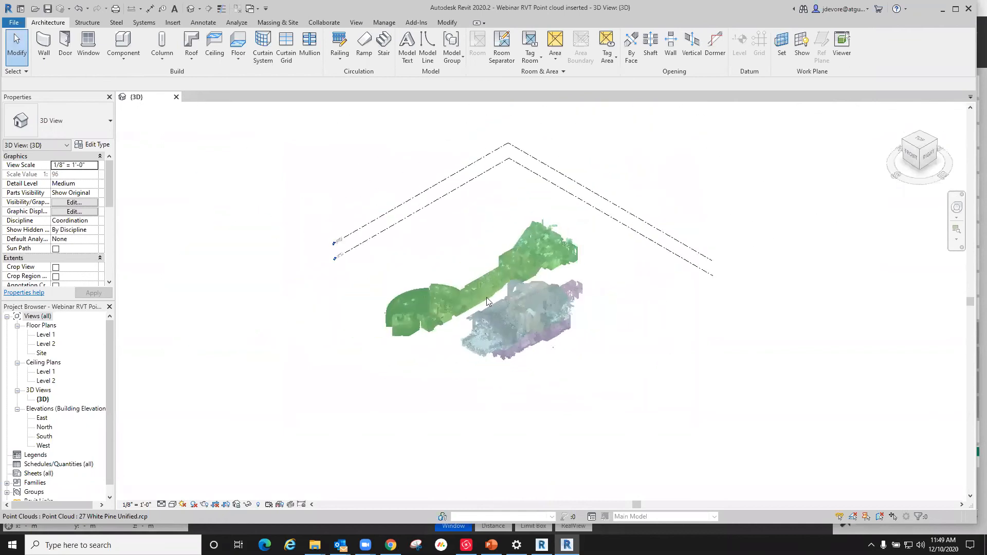
{"action": "scroll", "coordinate": [540, 334], "scroll_direction": "up", "scroll_amount": 5}
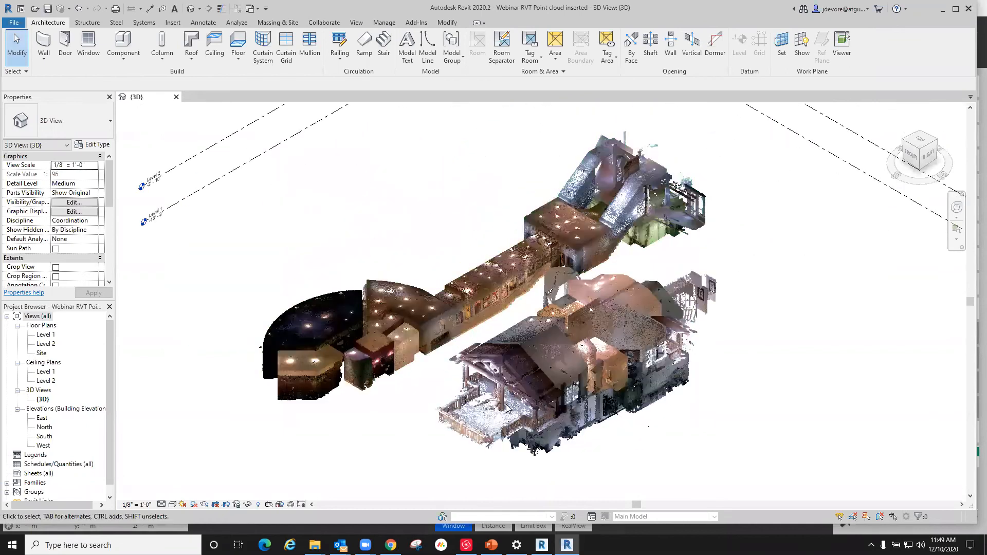
{"action": "scroll", "coordinate": [581, 347], "scroll_direction": "down", "scroll_amount": 3}
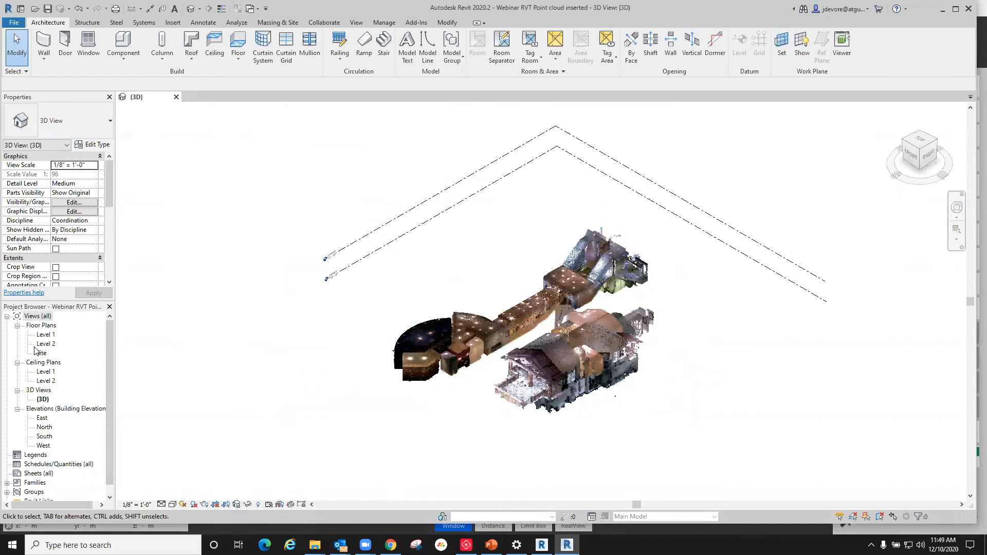
Step: In the Level 1 floor plan's visibility overrides, turn off the Garage, Guest Above Garage and Lower Level scan locations
{"action": "double_click", "coordinate": [44, 335]}
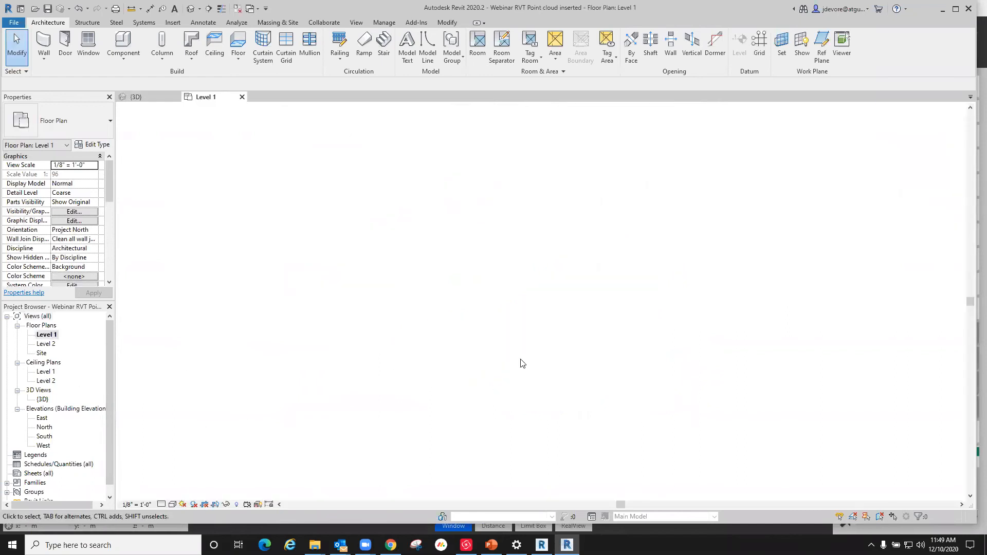
{"action": "scroll", "coordinate": [562, 306], "scroll_direction": "up", "scroll_amount": 2}
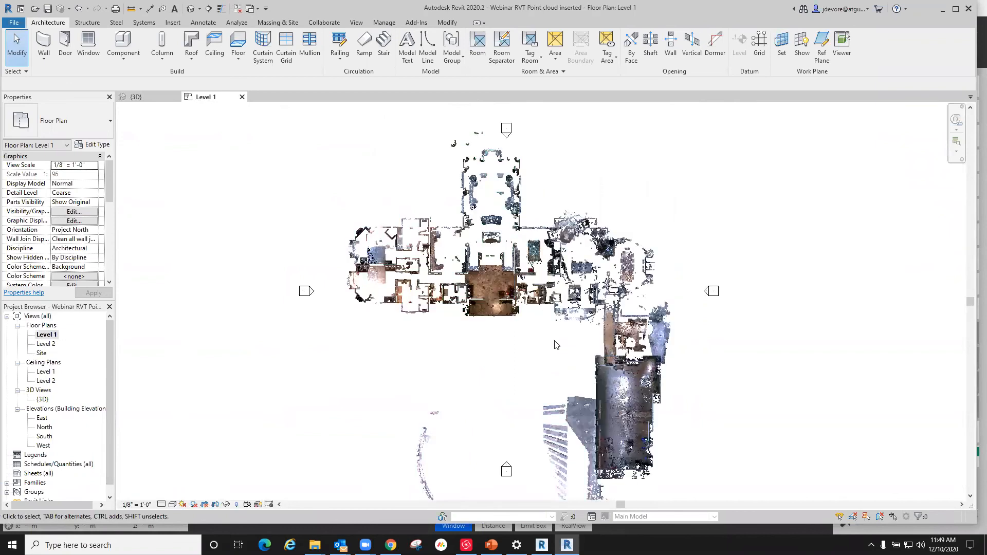
{"action": "key", "text": "v"}
{"action": "key", "text": "g"}
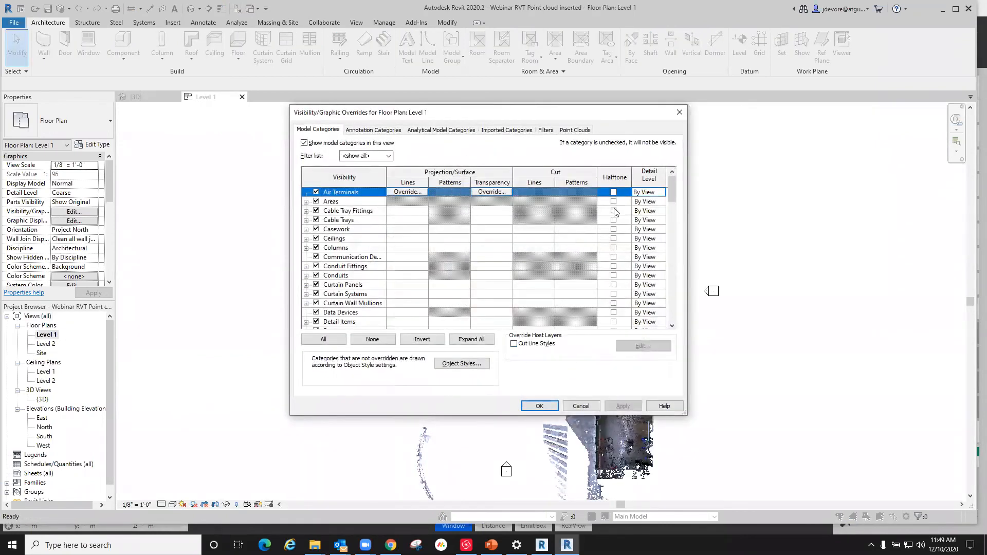
{"action": "left_click", "coordinate": [576, 131]}
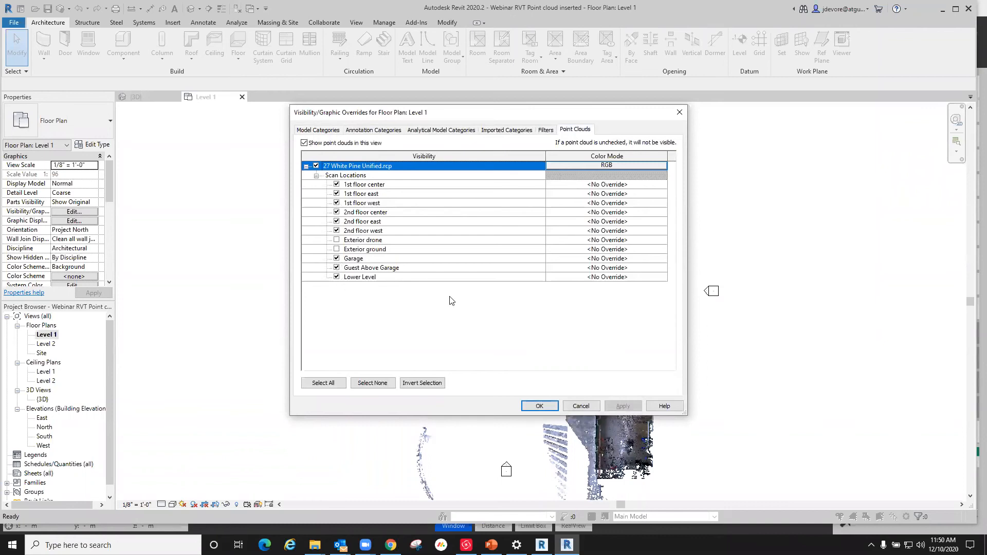
{"action": "left_click", "coordinate": [336, 258]}
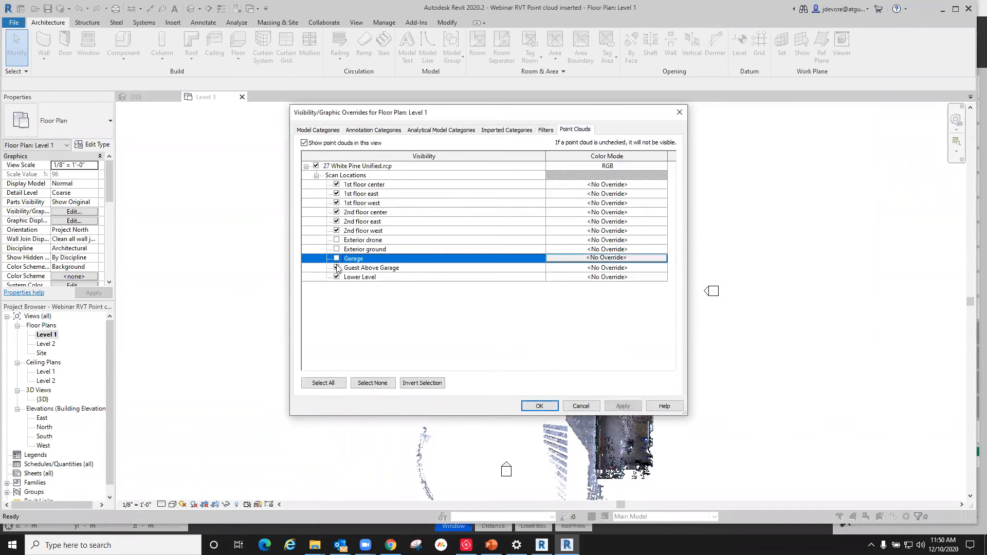
{"action": "left_click", "coordinate": [336, 268]}
{"action": "left_click", "coordinate": [336, 277]}
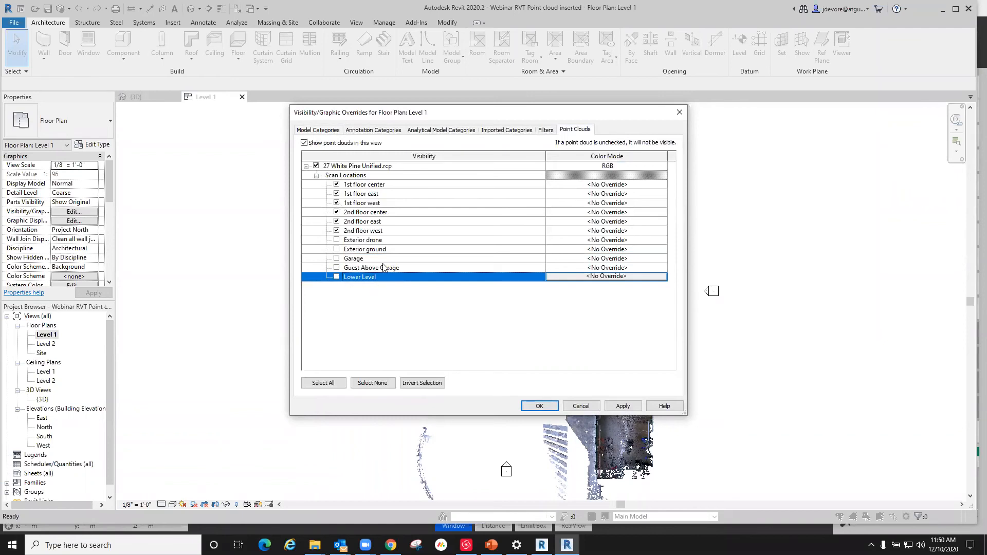
Step: Turn off the 2nd floor west, east and center scan locations in the Level 1 floor plan
{"action": "left_click", "coordinate": [337, 230]}
{"action": "left_click", "coordinate": [336, 221]}
{"action": "left_click", "coordinate": [337, 213]}
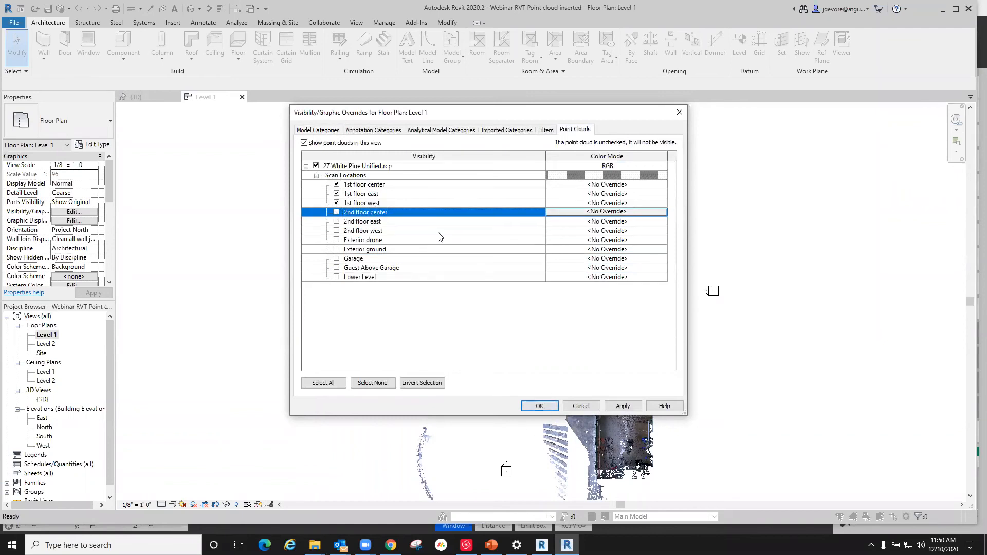
{"action": "left_click", "coordinate": [539, 405]}
Step: Trace two connected Generic - 8" walls over the scanned room west of the entry, the first about 16' 6" long along its south side
{"action": "scroll", "coordinate": [506, 257], "scroll_direction": "up", "scroll_amount": 5}
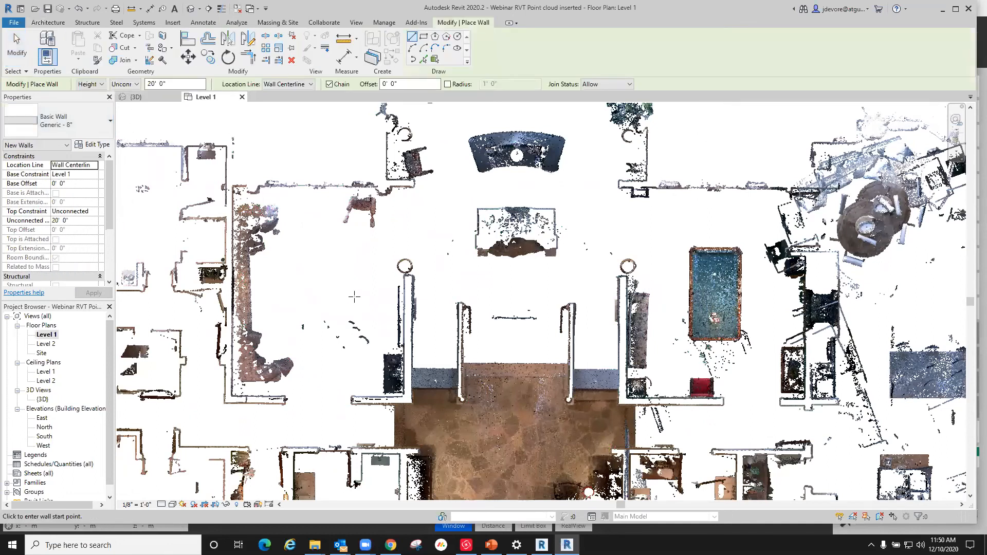
{"action": "scroll", "coordinate": [232, 397], "scroll_direction": "up", "scroll_amount": 2}
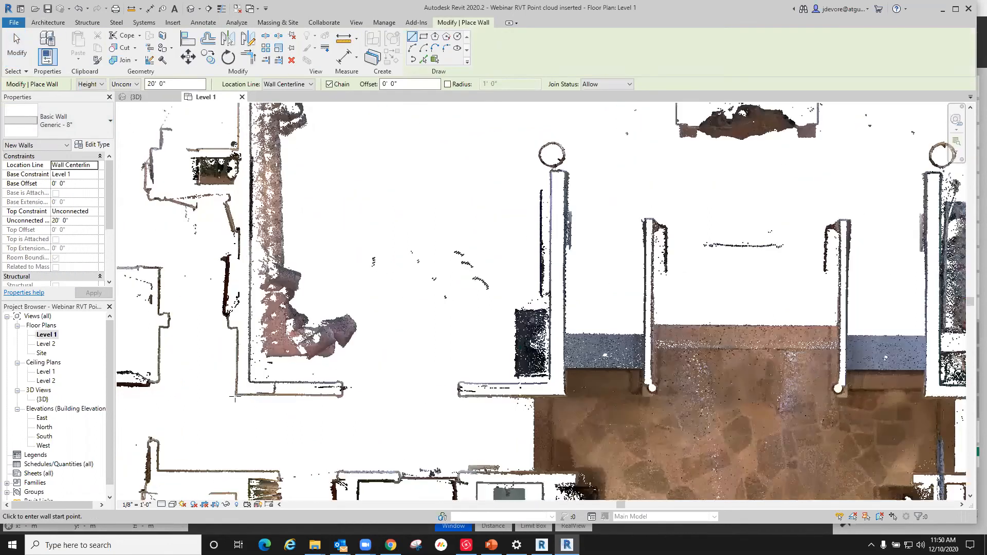
{"action": "scroll", "coordinate": [235, 397], "scroll_direction": "up", "scroll_amount": 1}
{"action": "left_click", "coordinate": [243, 389]}
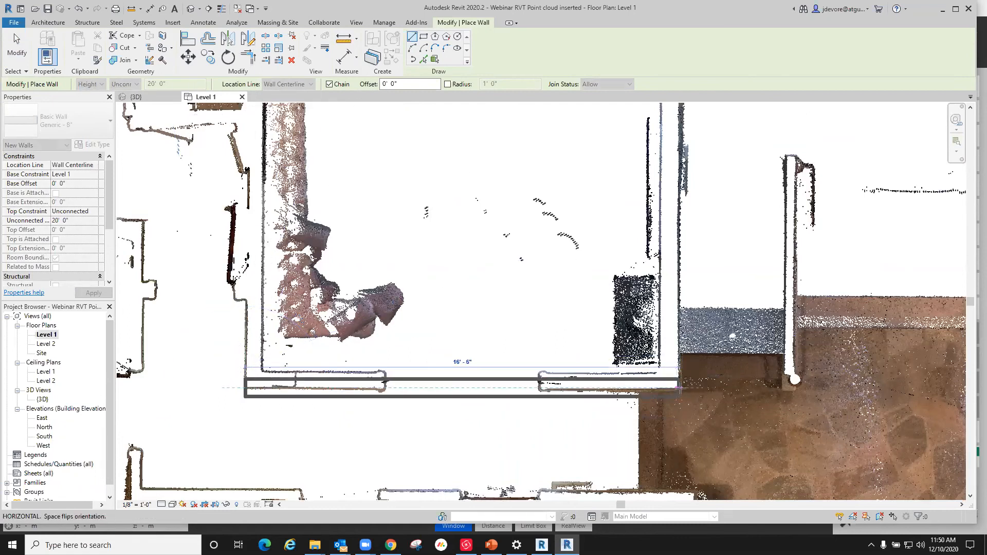
{"action": "left_click", "coordinate": [681, 389]}
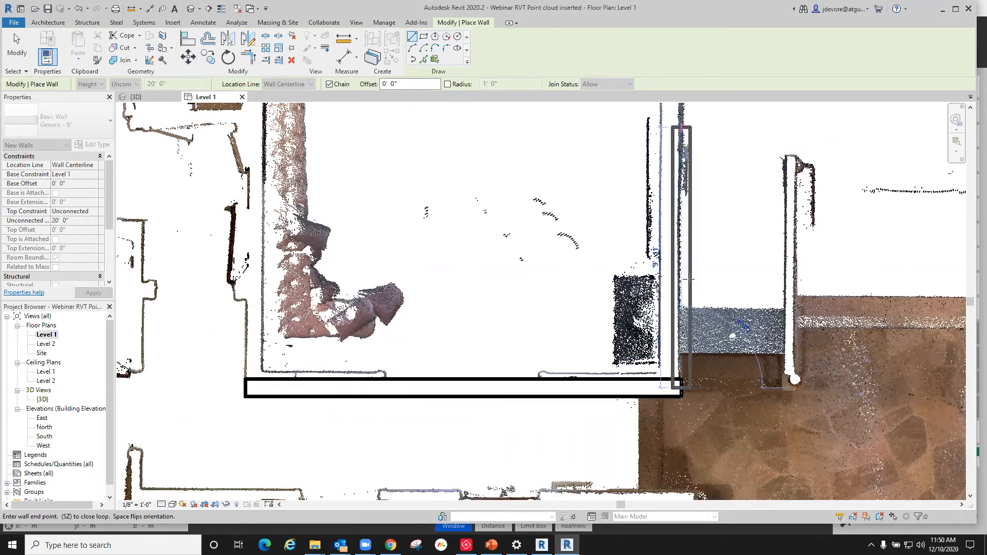
{"action": "scroll", "coordinate": [690, 279], "scroll_direction": "down", "scroll_amount": 6}
{"action": "key", "text": "Escape"}
{"action": "key", "text": "Escape"}
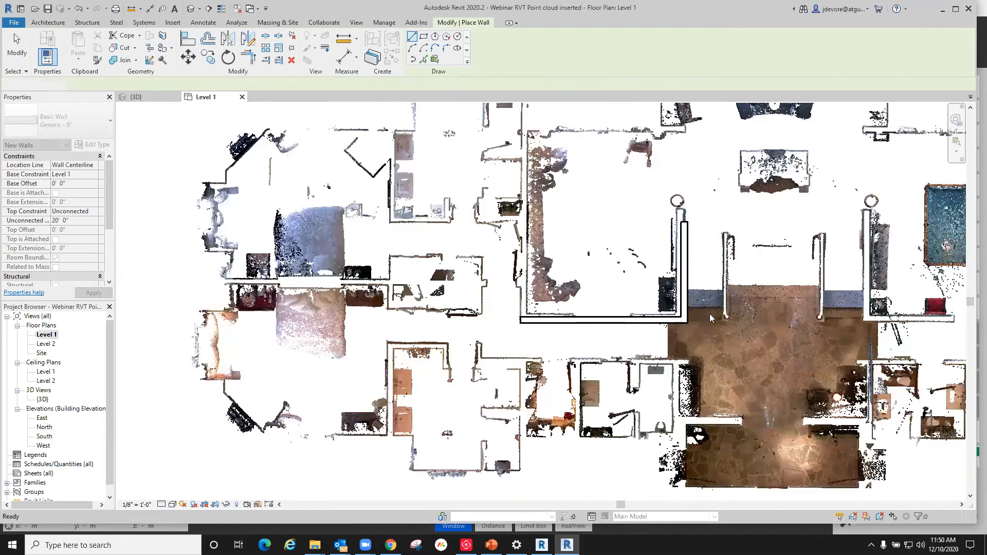
{"action": "scroll", "coordinate": [734, 322], "scroll_direction": "down", "scroll_amount": 2}
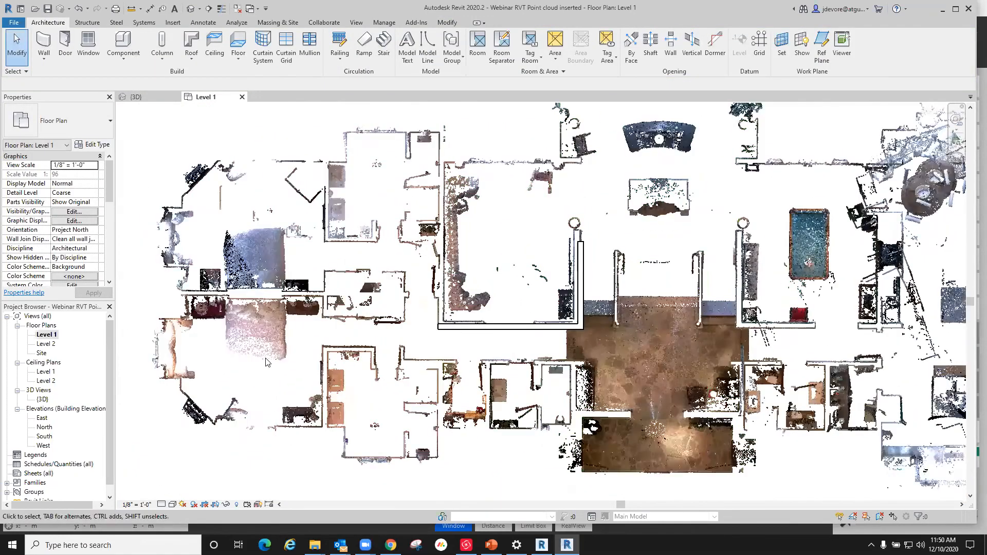
{"action": "scroll", "coordinate": [161, 389], "scroll_direction": "down", "scroll_amount": 2}
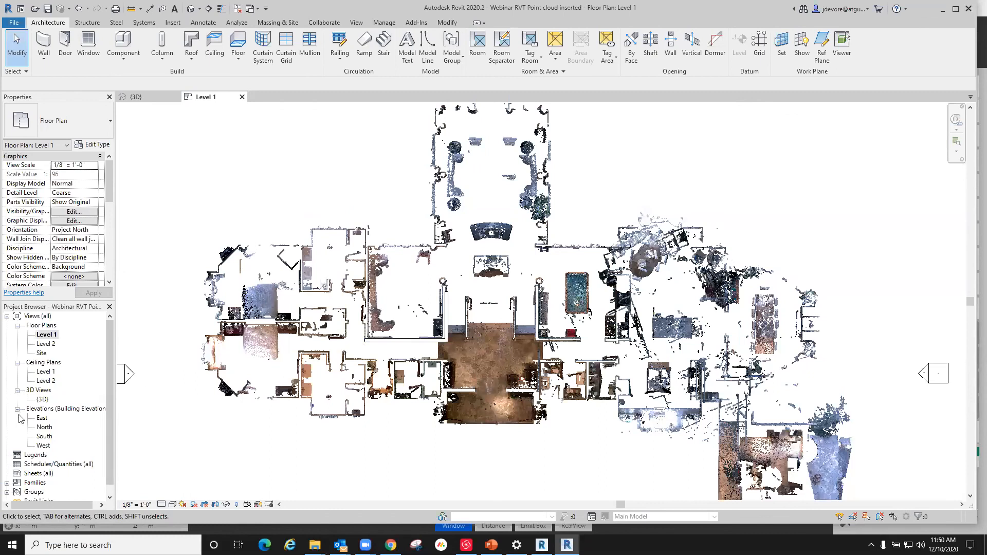
Step: In the East elevation's visibility overrides, turn off the Garage and Guest Above Garage scan locations
{"action": "double_click", "coordinate": [42, 418]}
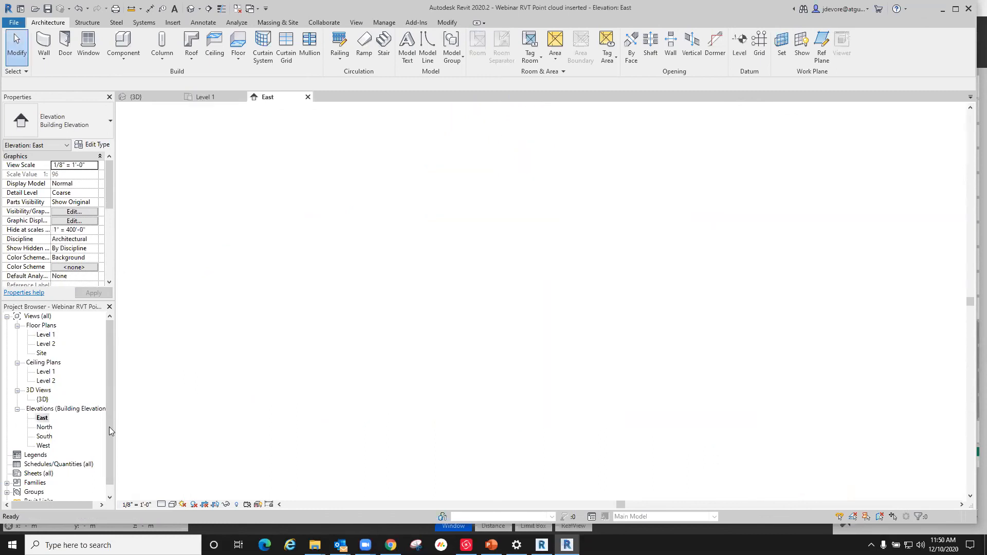
{"action": "scroll", "coordinate": [588, 357], "scroll_direction": "up", "scroll_amount": 3}
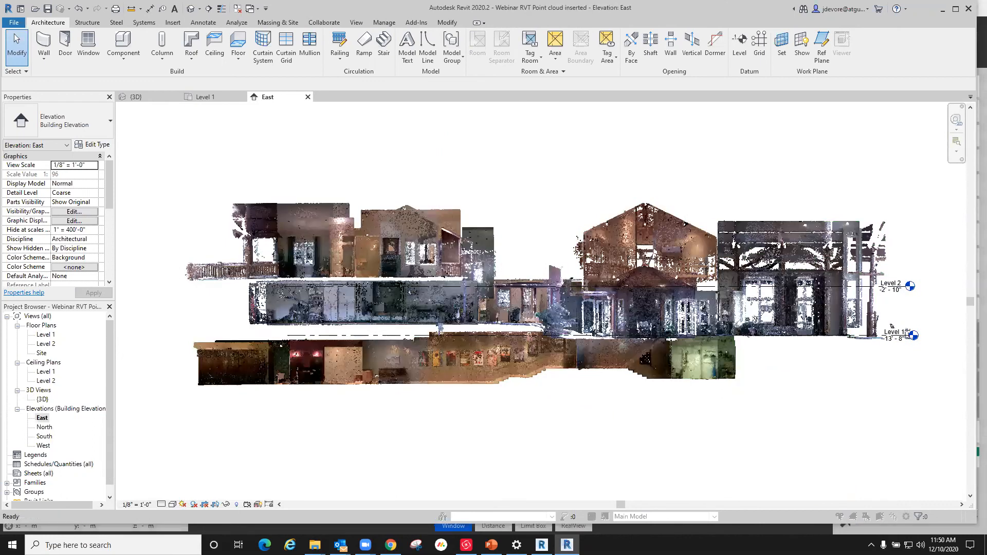
{"action": "key", "text": "v"}
{"action": "key", "text": "g"}
{"action": "left_click", "coordinate": [574, 130]}
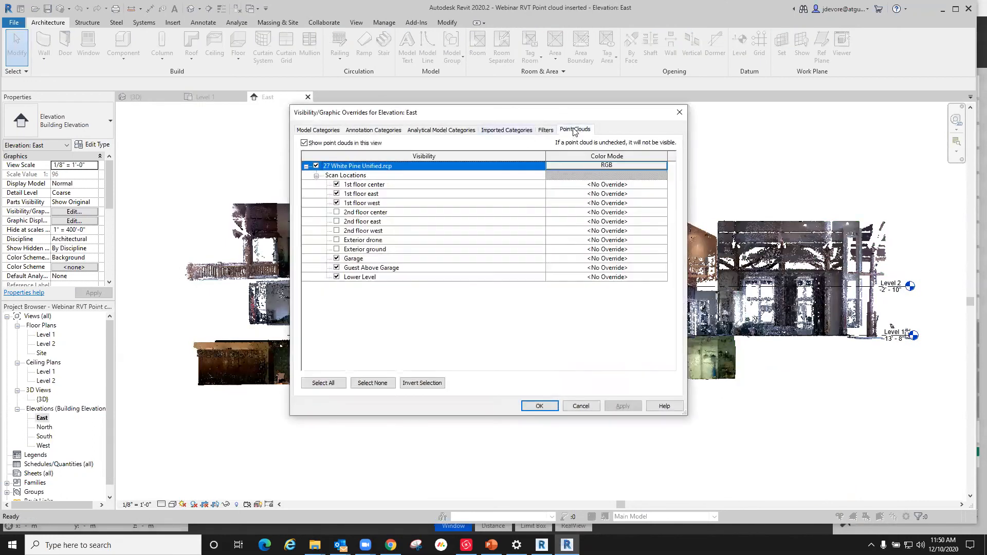
{"action": "left_click", "coordinate": [336, 259]}
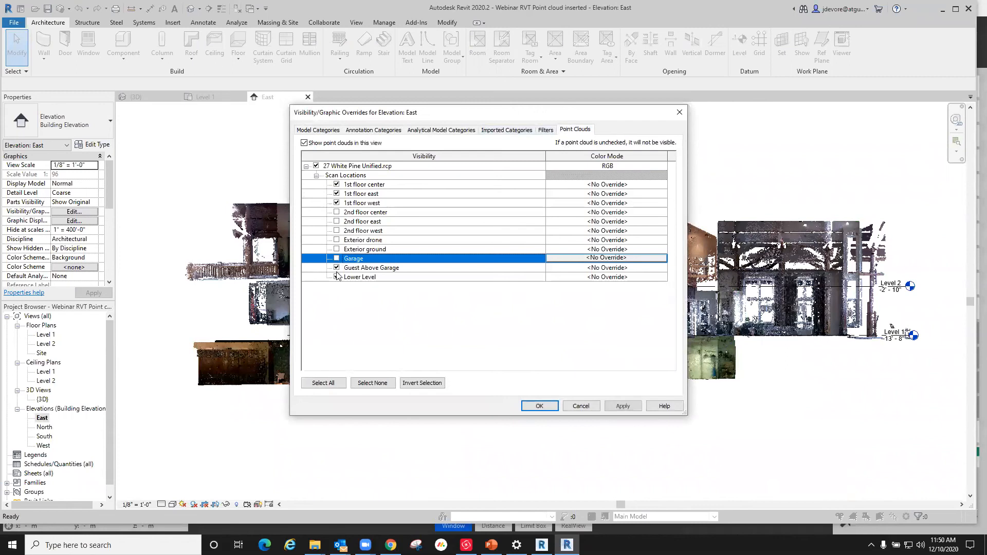
{"action": "left_click", "coordinate": [337, 267]}
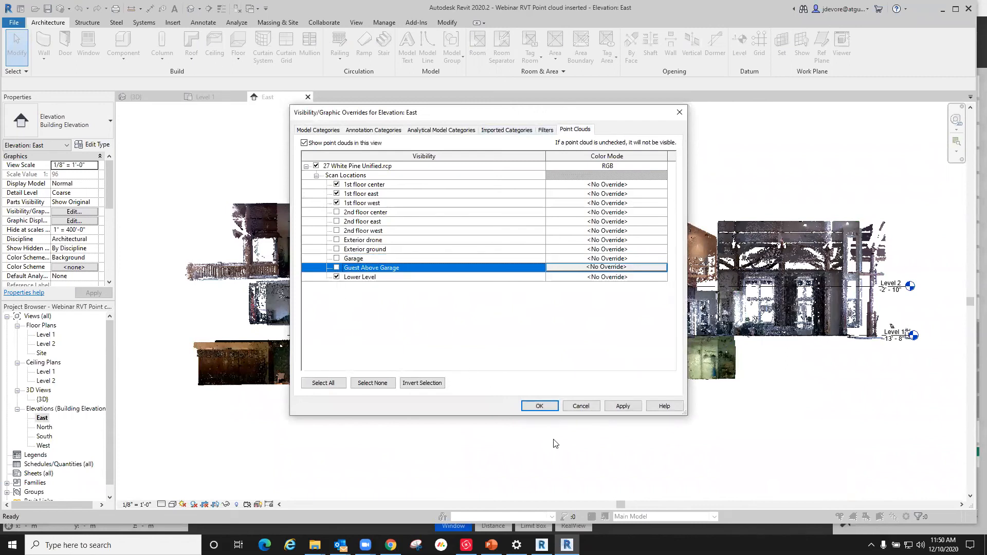
{"action": "left_click", "coordinate": [540, 406]}
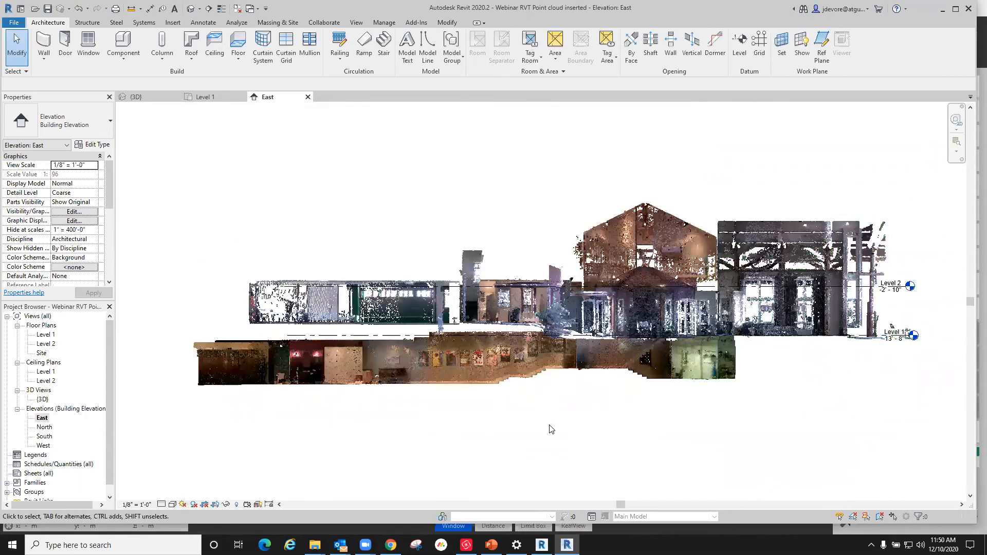
Step: Turn off the Lower Level scan location in the East elevation and inspect the remaining 1st floor scans
{"action": "key", "text": "v"}
{"action": "key", "text": "g"}
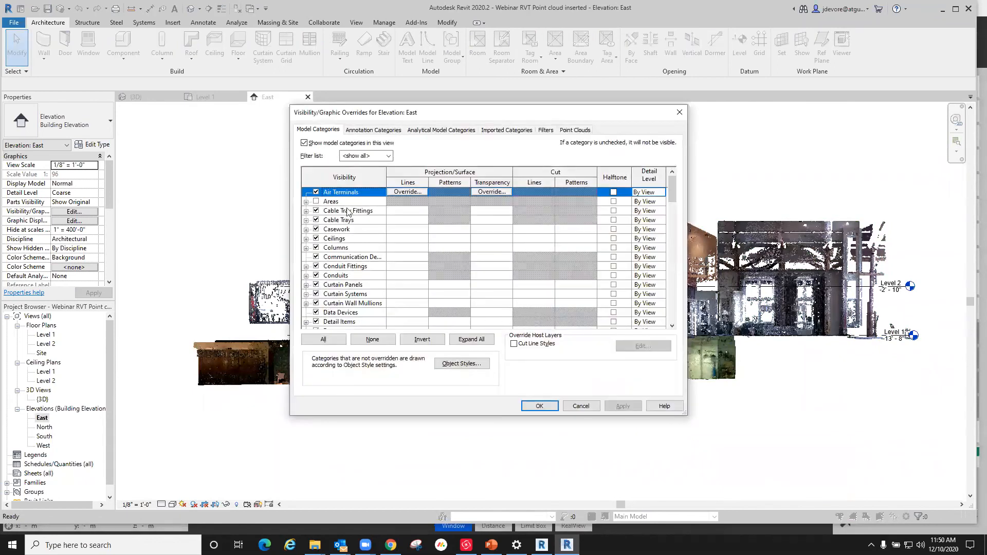
{"action": "left_click", "coordinate": [574, 130]}
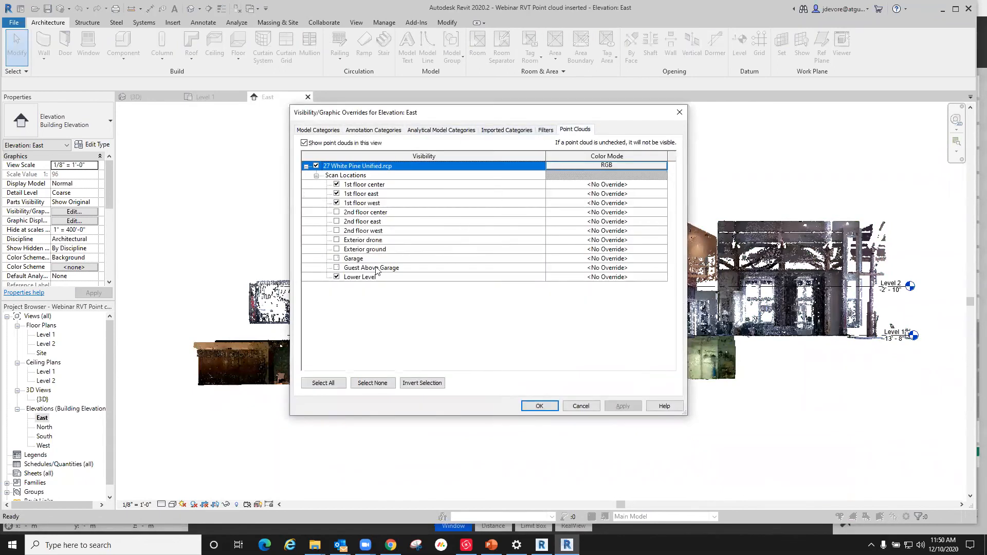
{"action": "left_click", "coordinate": [344, 277]}
{"action": "left_click", "coordinate": [539, 406]}
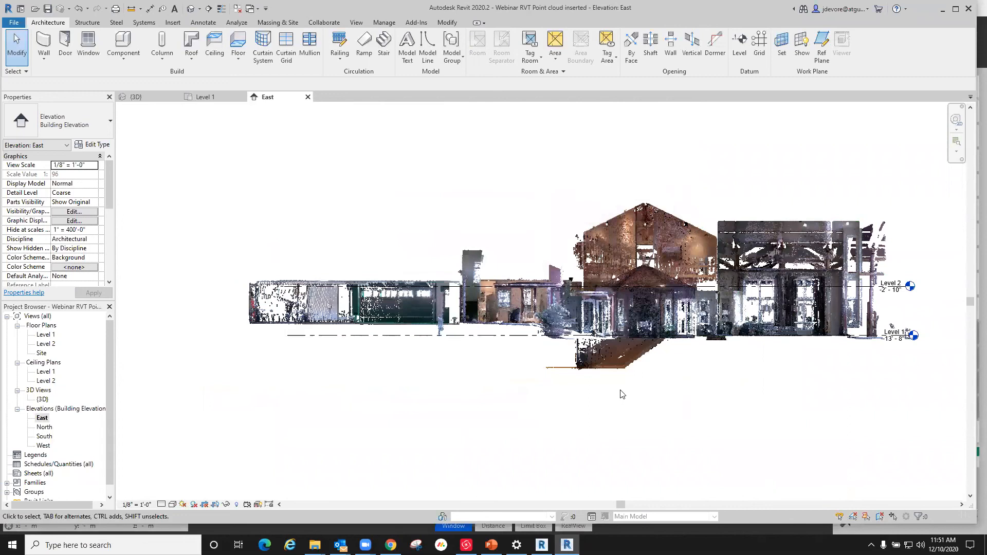
{"action": "scroll", "coordinate": [700, 268], "scroll_direction": "up", "scroll_amount": 2}
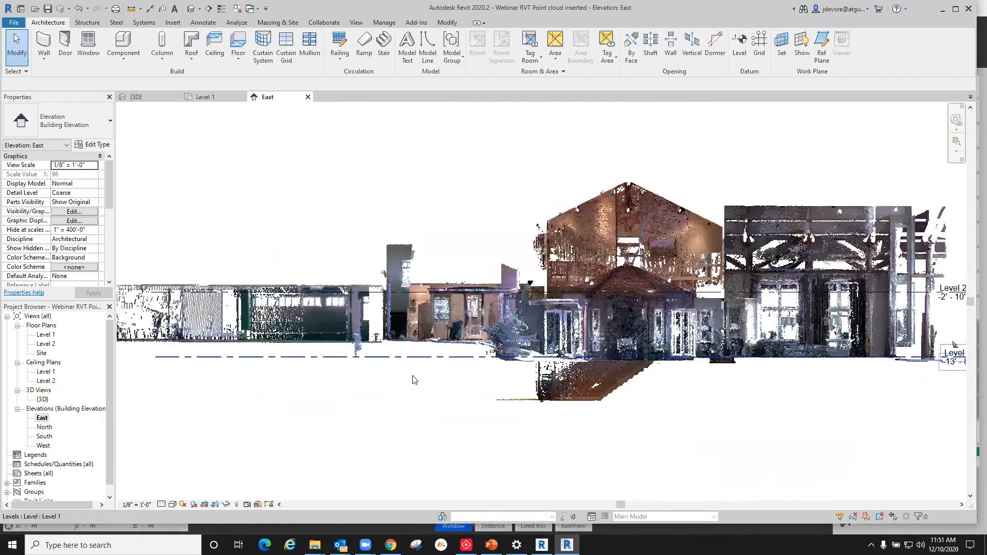
{"action": "scroll", "coordinate": [416, 377], "scroll_direction": "down", "scroll_amount": 3}
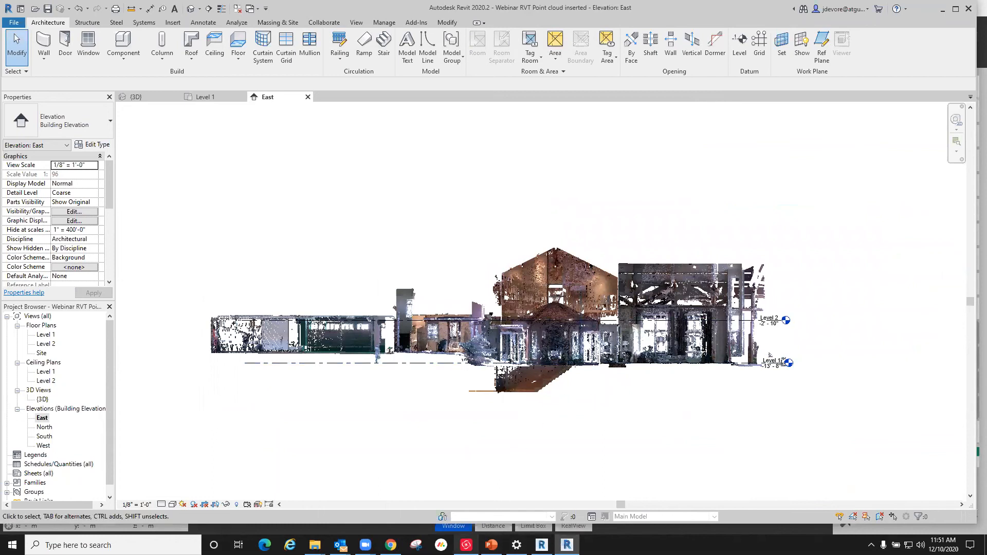
Step: Switch to Cyclone REGISTER 360 and view the Stair Entry2- Interior 001 setup among the Bundle 1 setups
{"action": "left_click", "coordinate": [466, 544]}
{"action": "scroll", "coordinate": [487, 214], "scroll_direction": "down", "scroll_amount": 2}
{"action": "scroll", "coordinate": [490, 143], "scroll_direction": "up", "scroll_amount": 4}
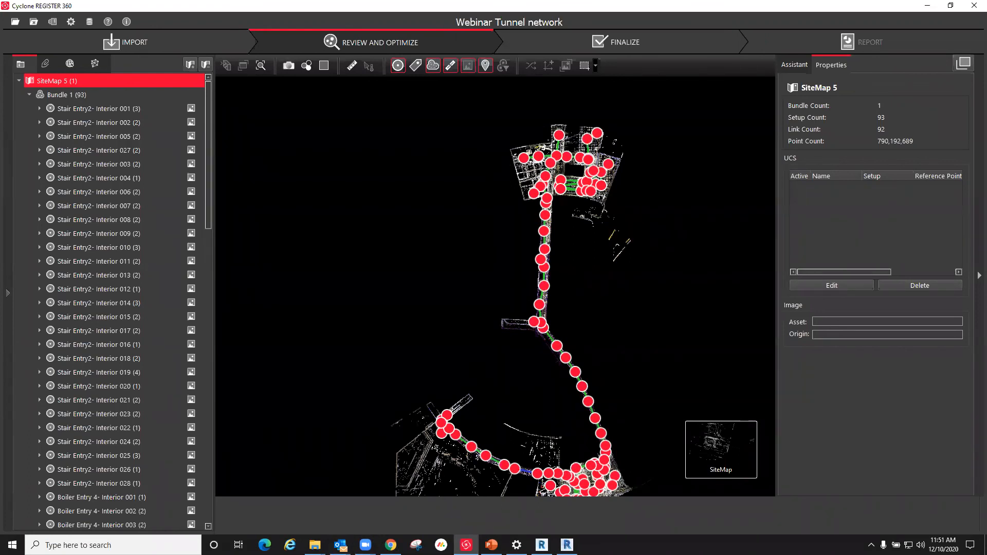
{"action": "left_click", "coordinate": [80, 112]}
{"action": "scroll", "coordinate": [92, 141], "scroll_direction": "down", "scroll_amount": 5}
{"action": "scroll", "coordinate": [102, 177], "scroll_direction": "up", "scroll_amount": 5}
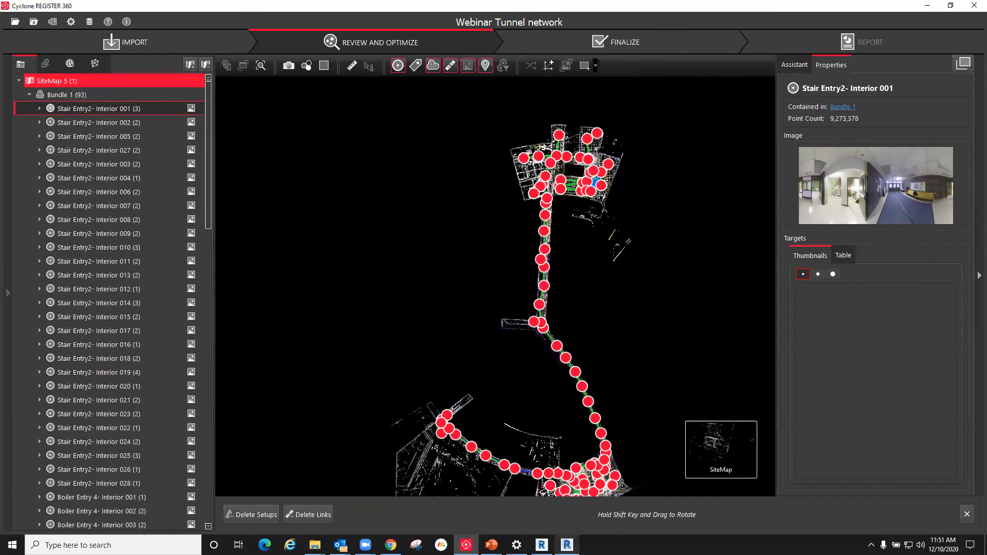
Step: Switch back to Revit's 3D view and check the file types offered for linking a point cloud
{"action": "left_click", "coordinate": [566, 545]}
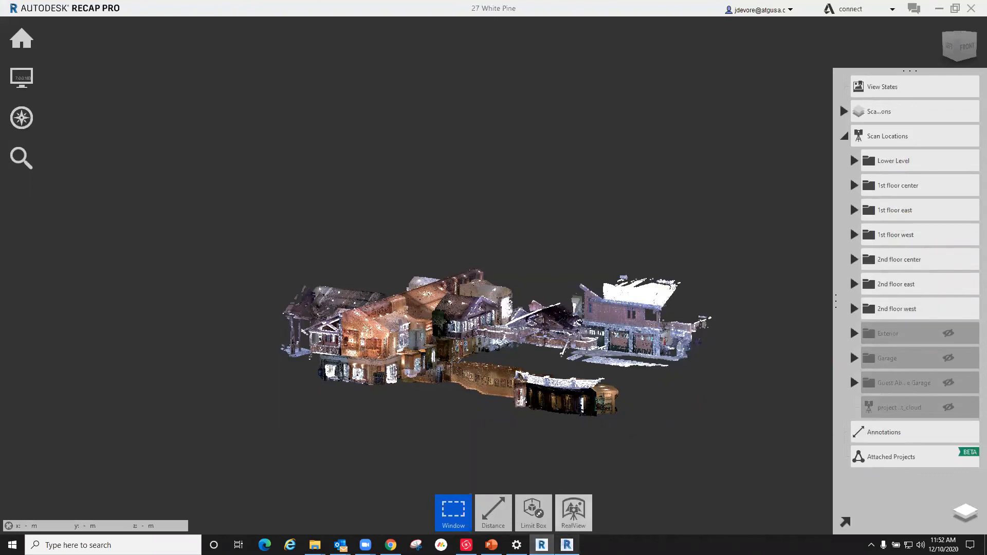
{"action": "left_click", "coordinate": [542, 545]}
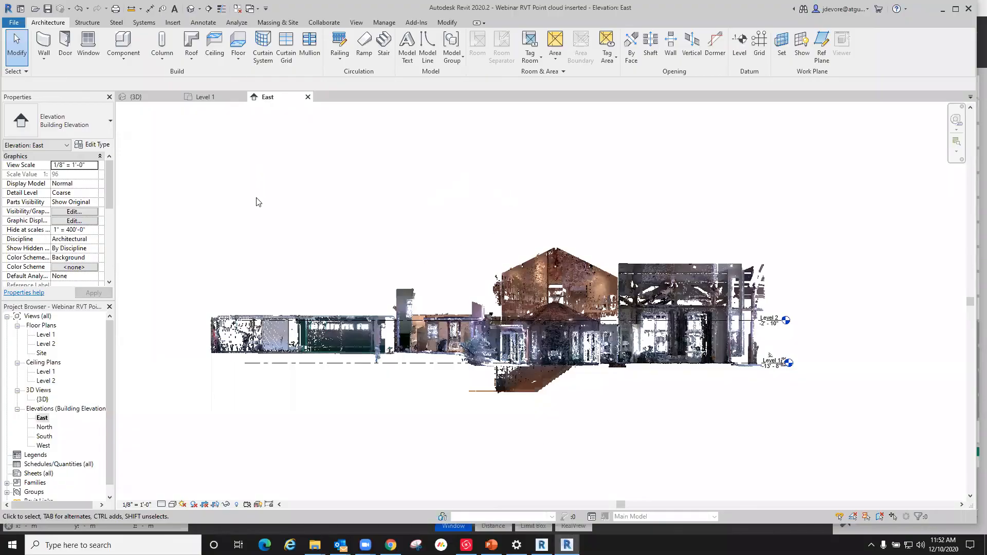
{"action": "double_click", "coordinate": [42, 400]}
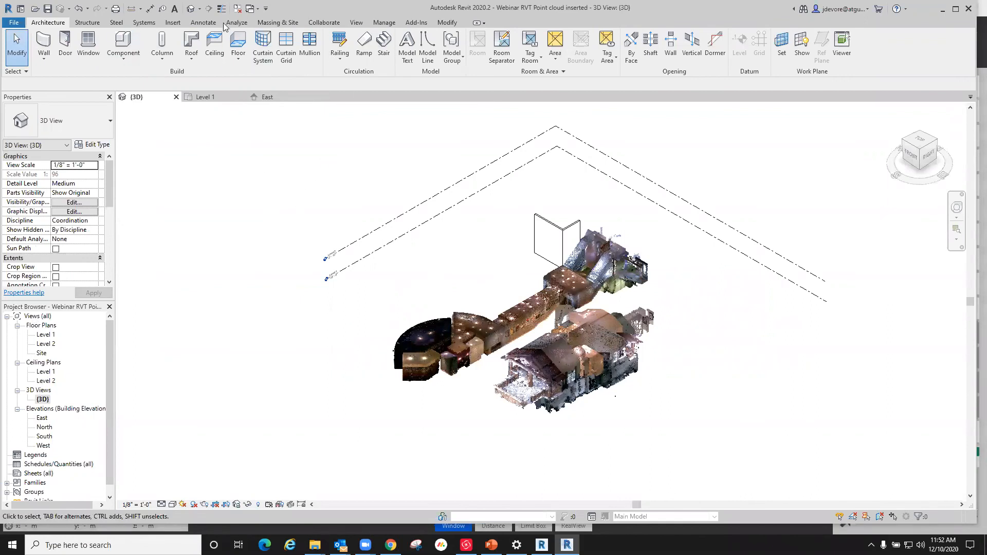
{"action": "left_click", "coordinate": [173, 23]}
{"action": "left_click", "coordinate": [188, 50]}
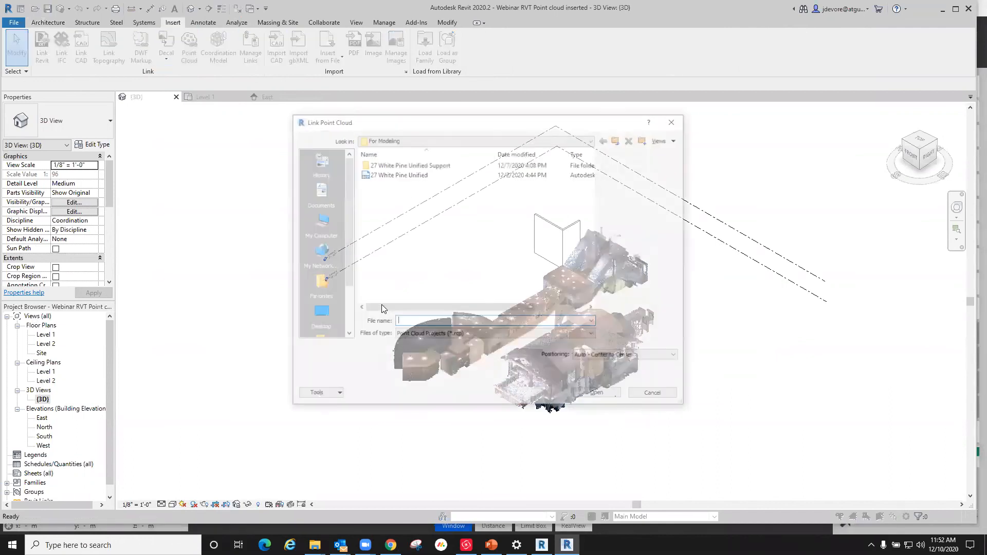
{"action": "left_click", "coordinate": [524, 334]}
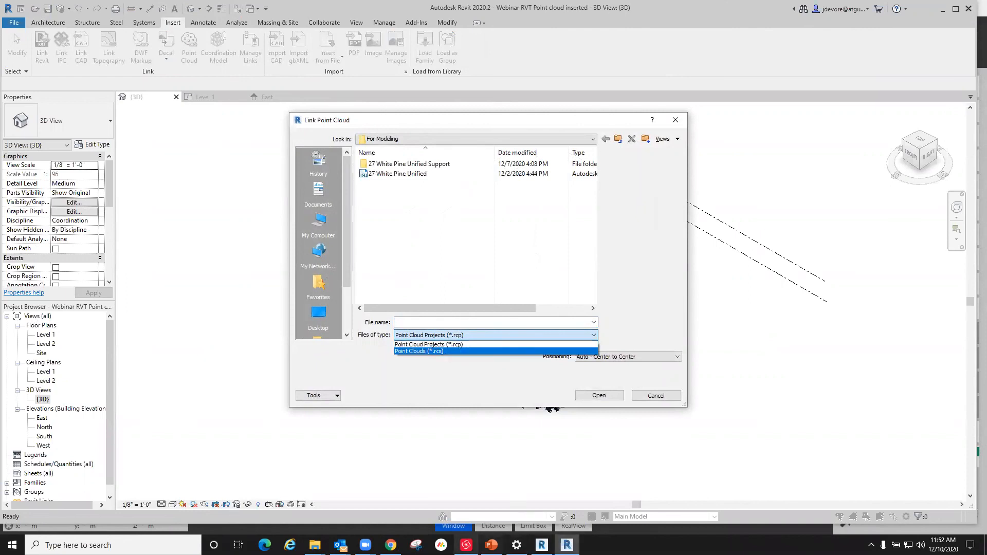
Step: Switch to Cyclone REGISTER 360, finalize SiteMap 5 and accept it to generate the registration report
{"action": "left_click", "coordinate": [466, 545]}
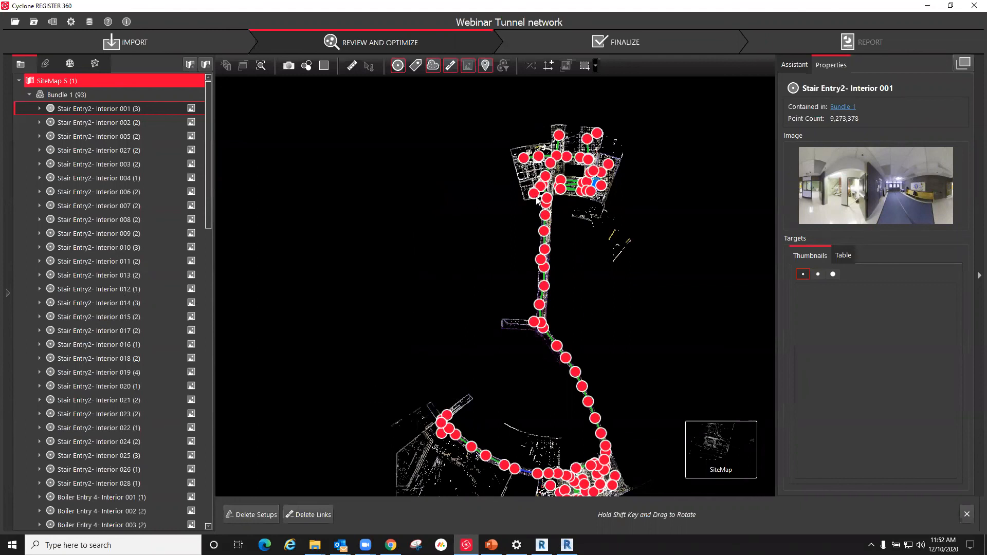
{"action": "left_click", "coordinate": [637, 39]}
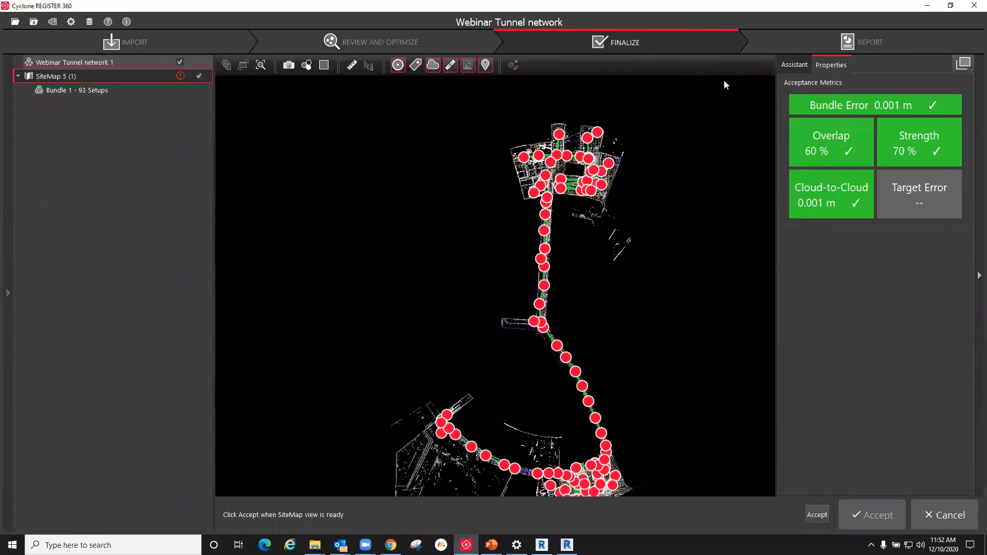
{"action": "left_click", "coordinate": [840, 521]}
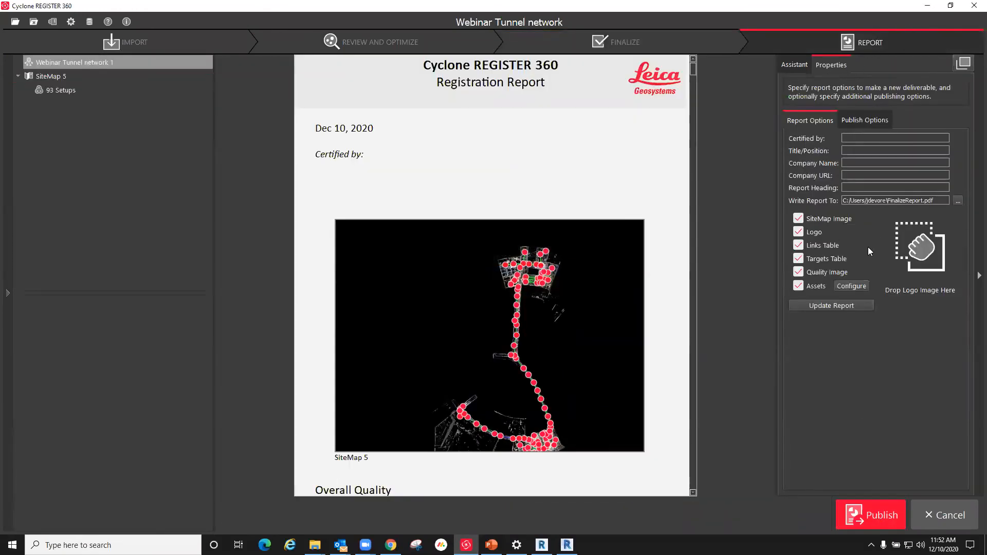
Step: Try to set an RCP (cloud) file named Webinar Tunnel network 1 as a publish output
{"action": "left_click", "coordinate": [869, 121]}
{"action": "left_click", "coordinate": [792, 359]}
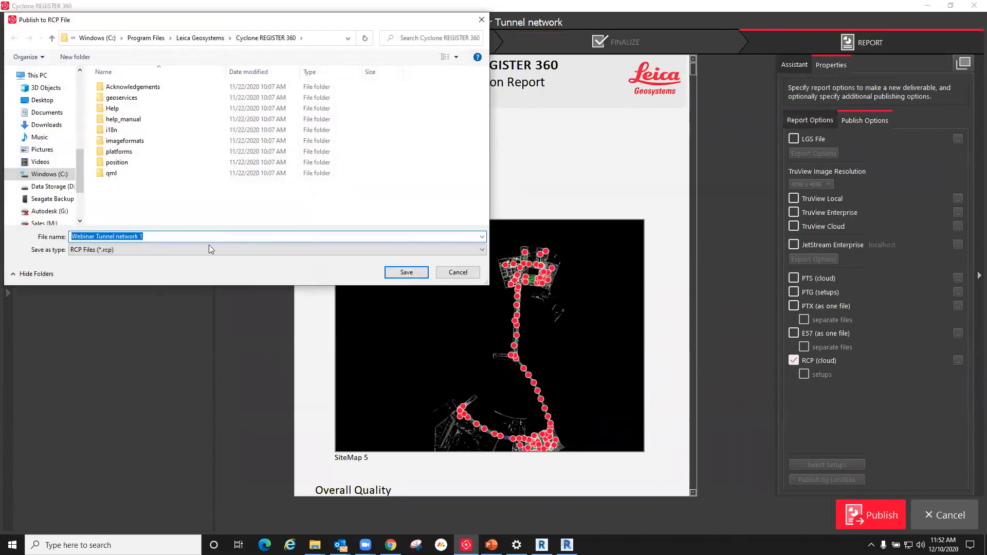
{"action": "left_click", "coordinate": [406, 272]}
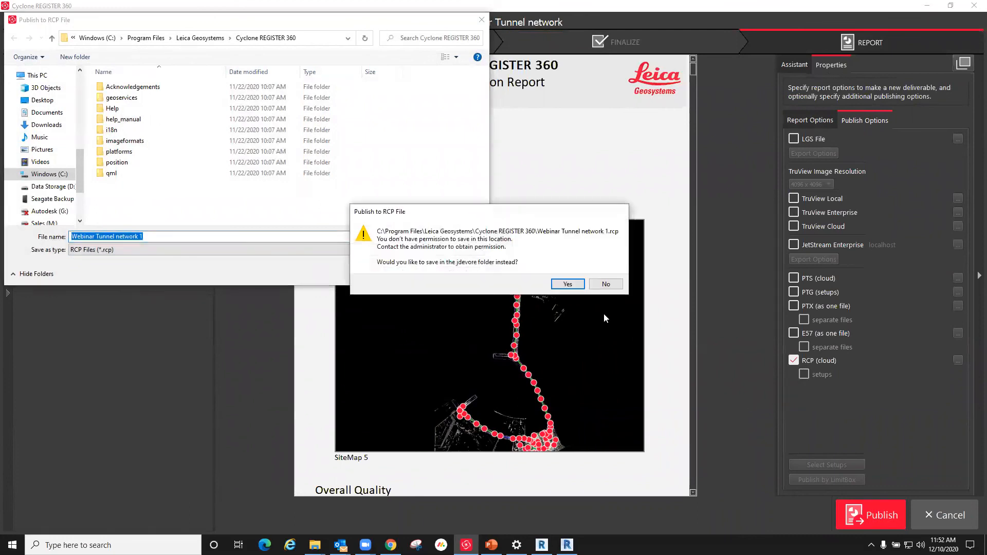
{"action": "left_click", "coordinate": [567, 284]}
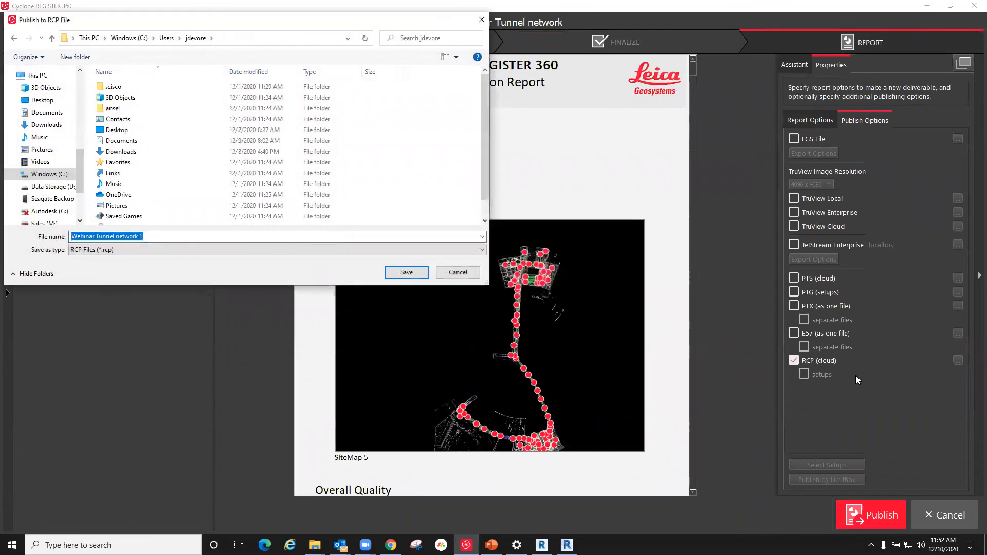
{"action": "left_click", "coordinate": [472, 271]}
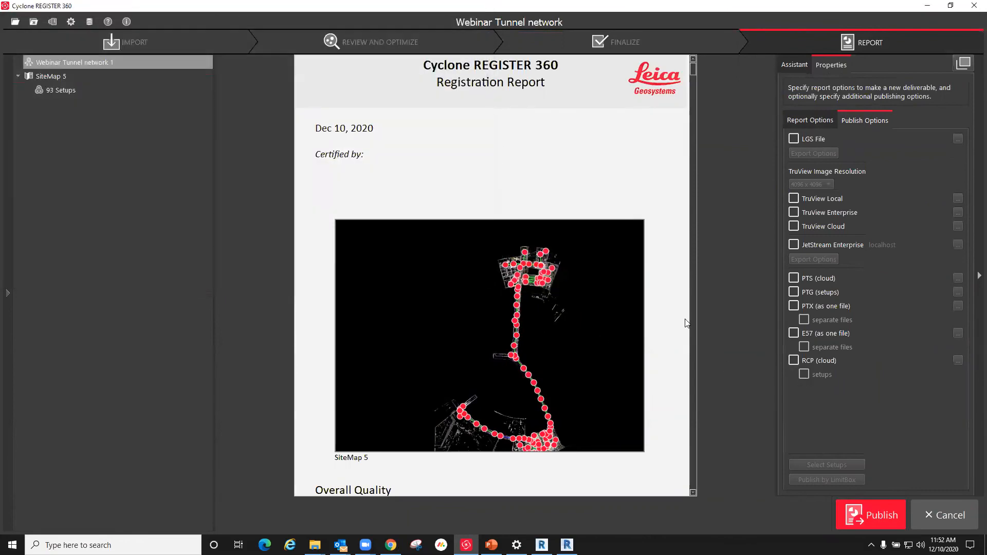